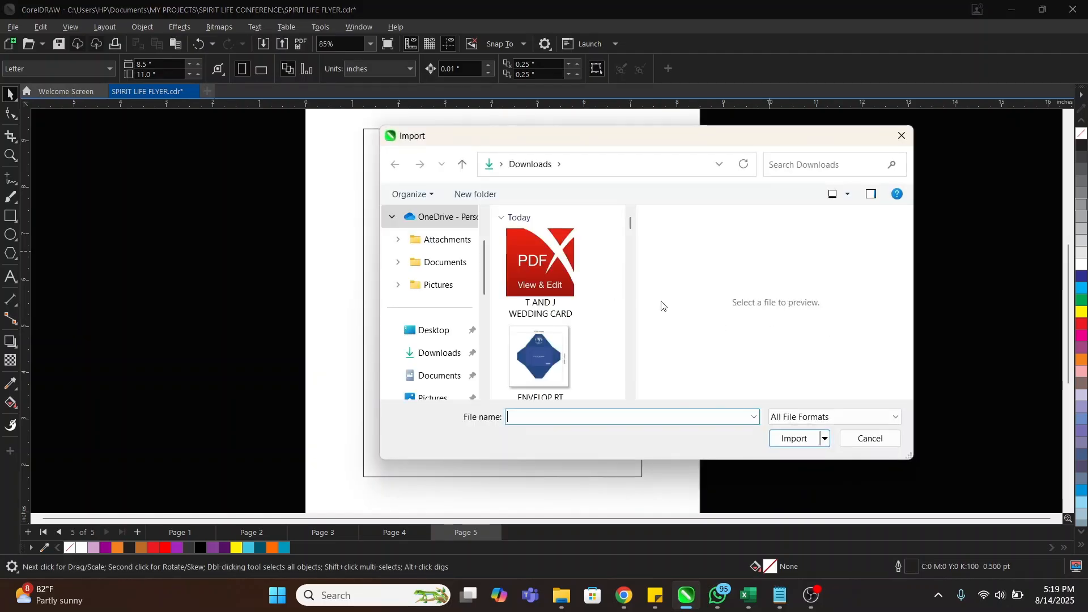
Step: Open the SPIRIT LIFE CONFERENCE folder in Downloads to choose the files to import
left_click_drag(634, 139, 584, 115)
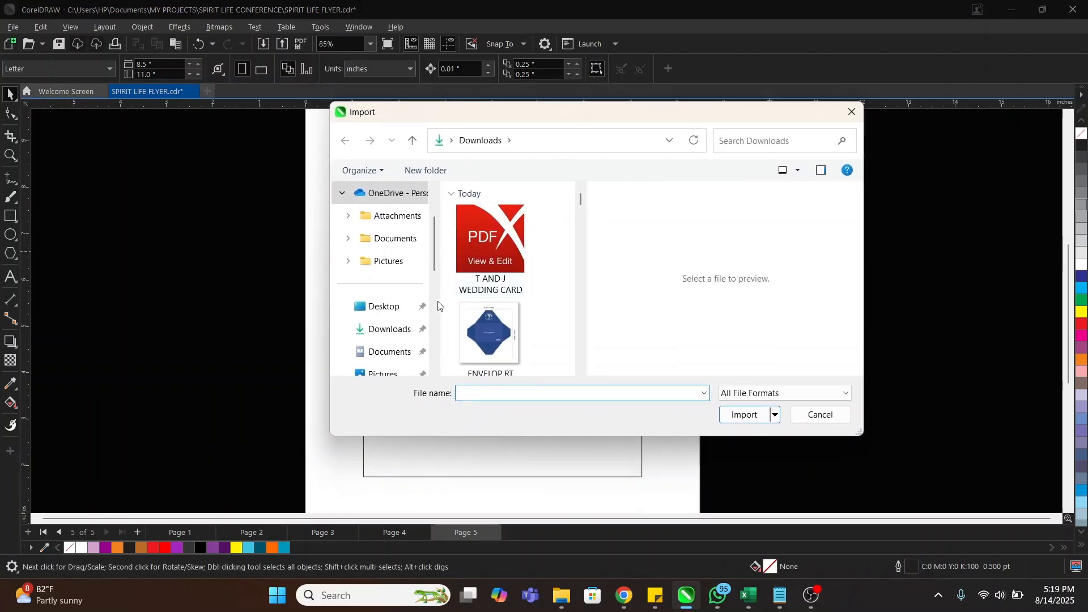
left_click(389, 329)
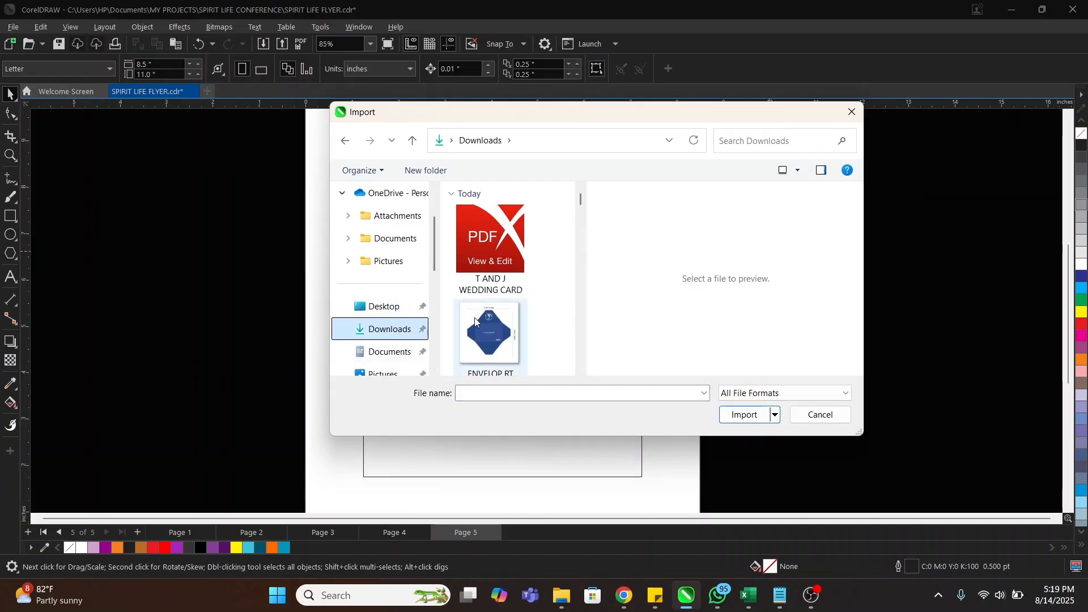
scroll(513, 272, "down", 2)
scroll(512, 271, "down", 3)
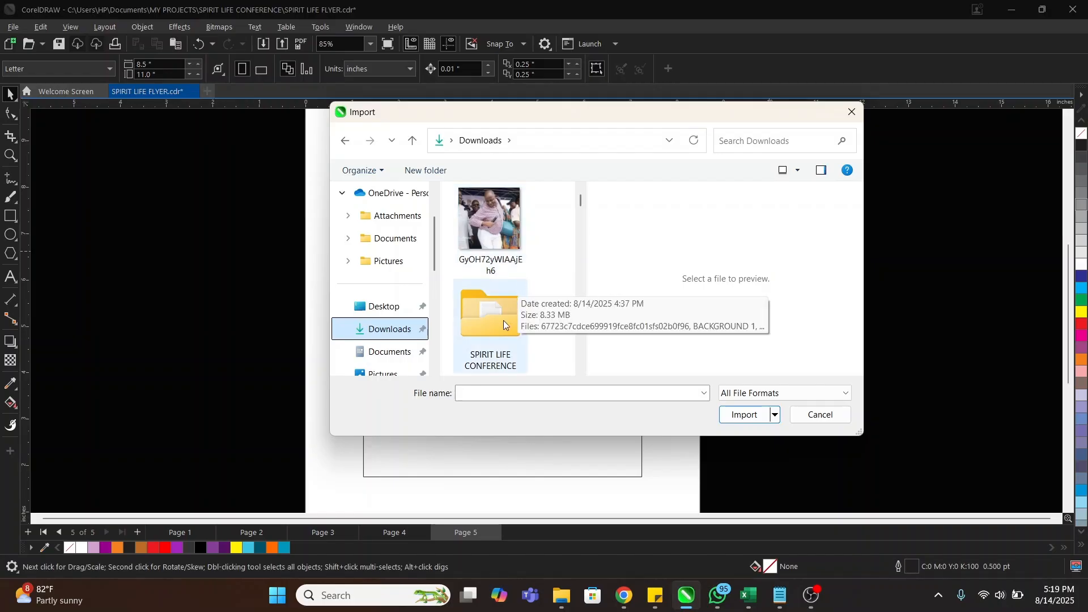
double_click(491, 331)
scroll(499, 284, "down", 1)
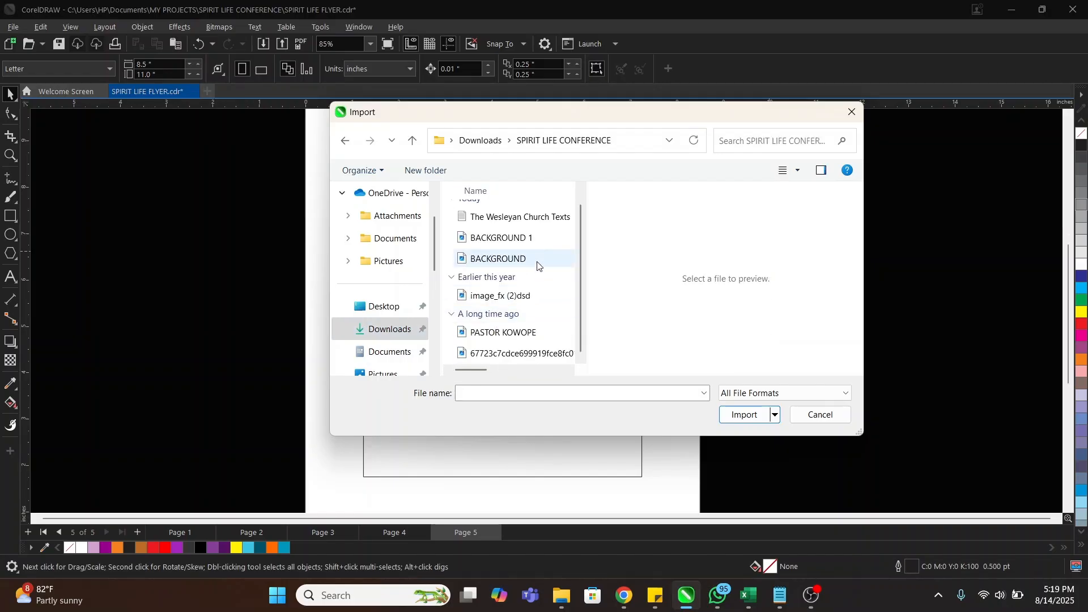
scroll(529, 276, "up", 1)
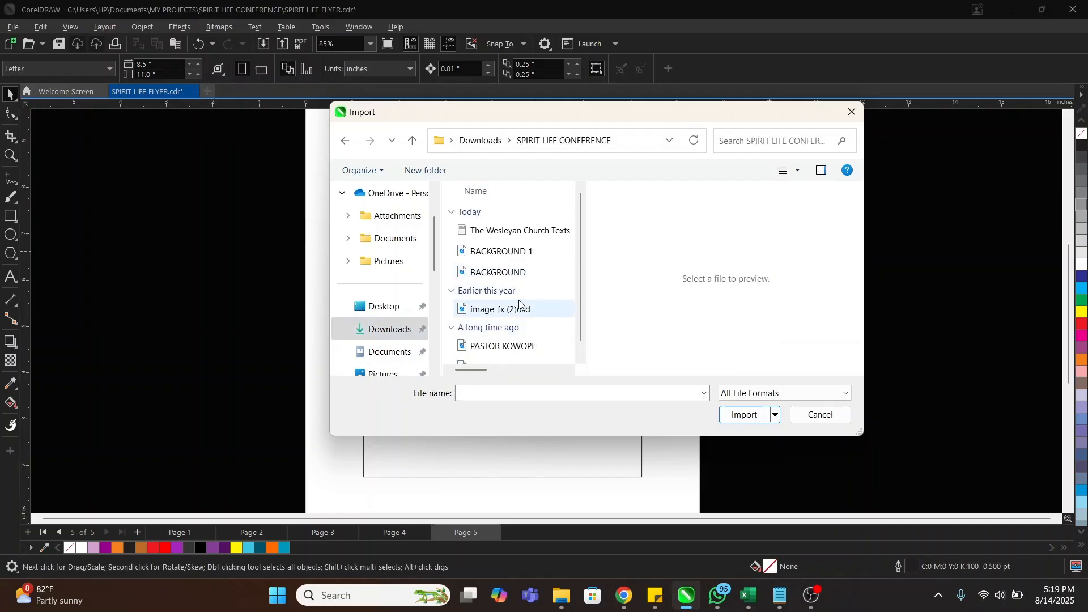
Step: Select all five images in the folder, from BACKGROUND 1 to the last file, and import them
left_click(506, 255)
scroll(530, 294, "down", 1)
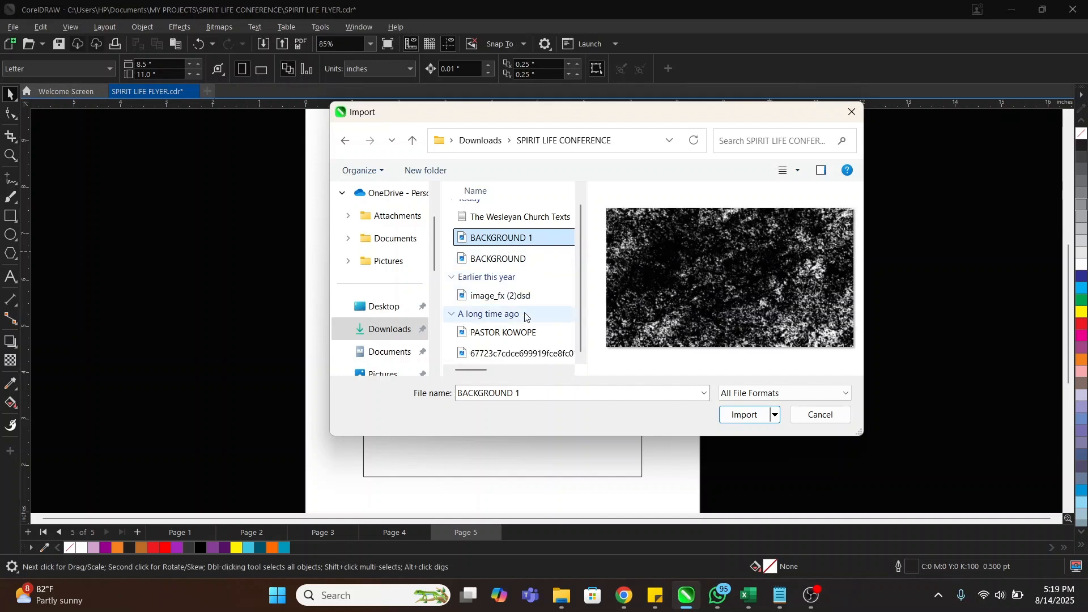
left_click(533, 354, "shift")
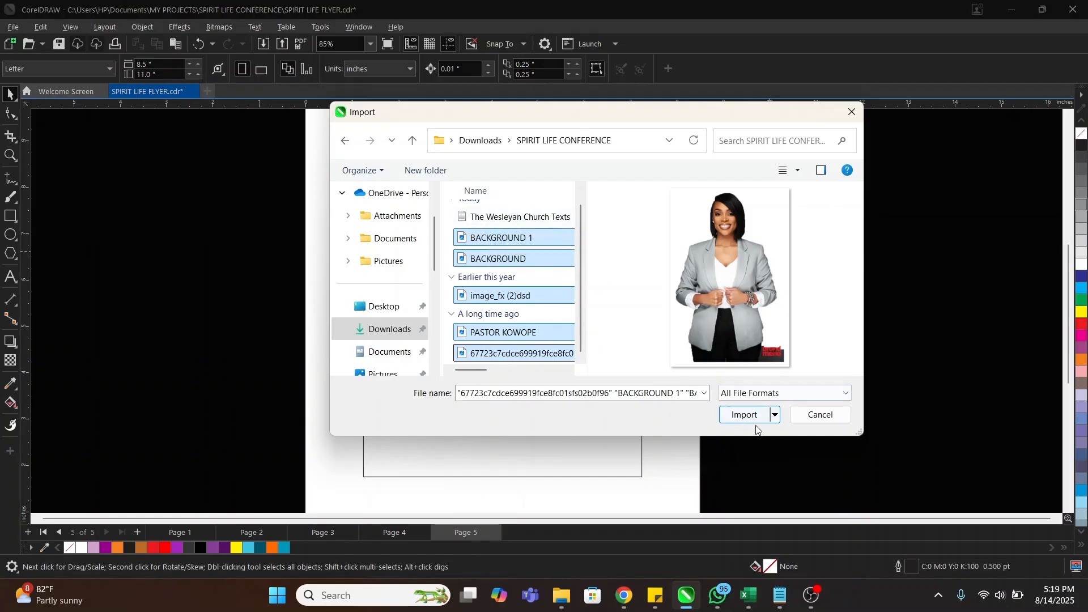
left_click(781, 603)
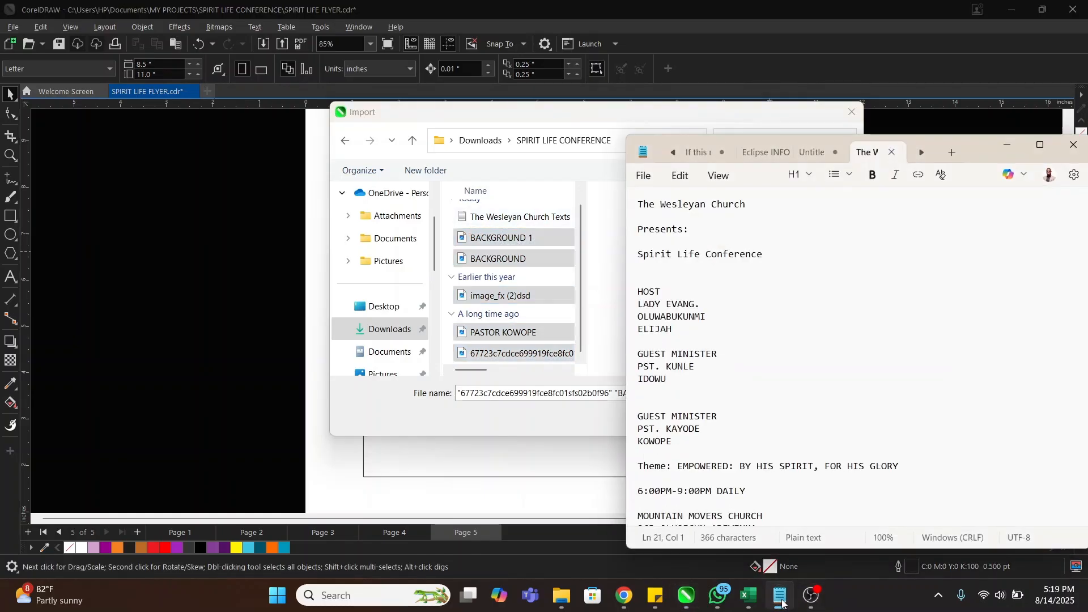
left_click(782, 602)
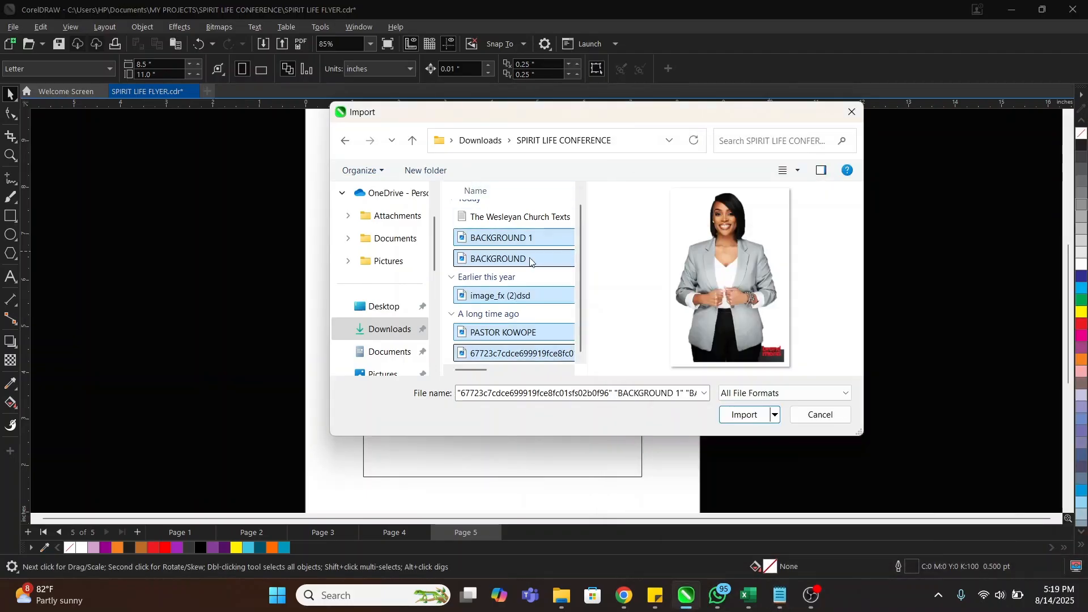
left_click(741, 416)
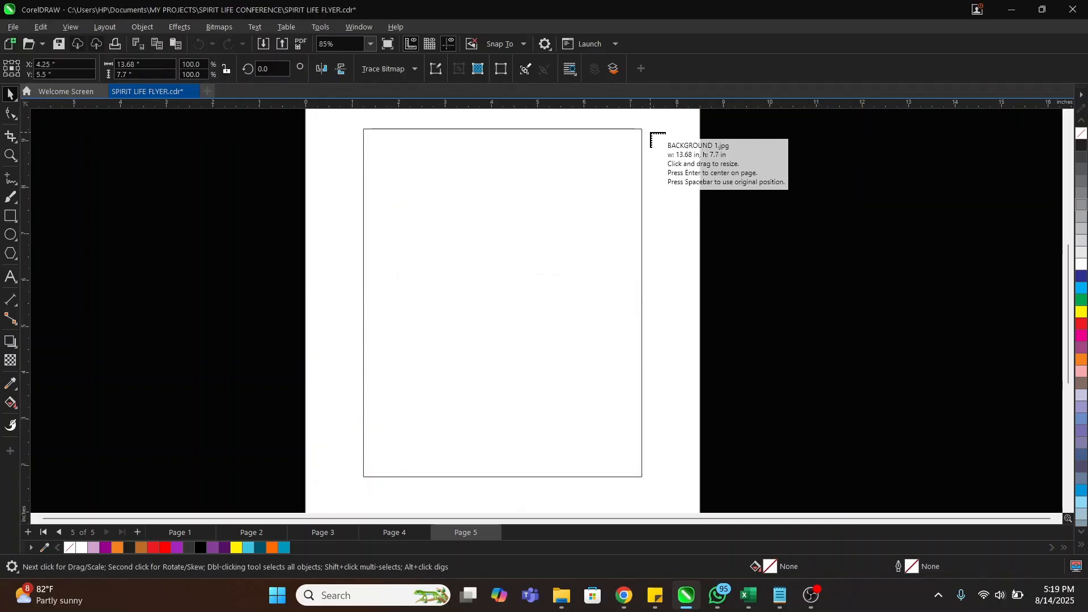
Step: Place the two backgrounds and two male portraits to the right of the flyer rectangle and the woman's portrait left of the page
left_click_drag(651, 133, 784, 316)
left_click_drag(780, 145, 931, 333)
left_click_drag(659, 233, 864, 467)
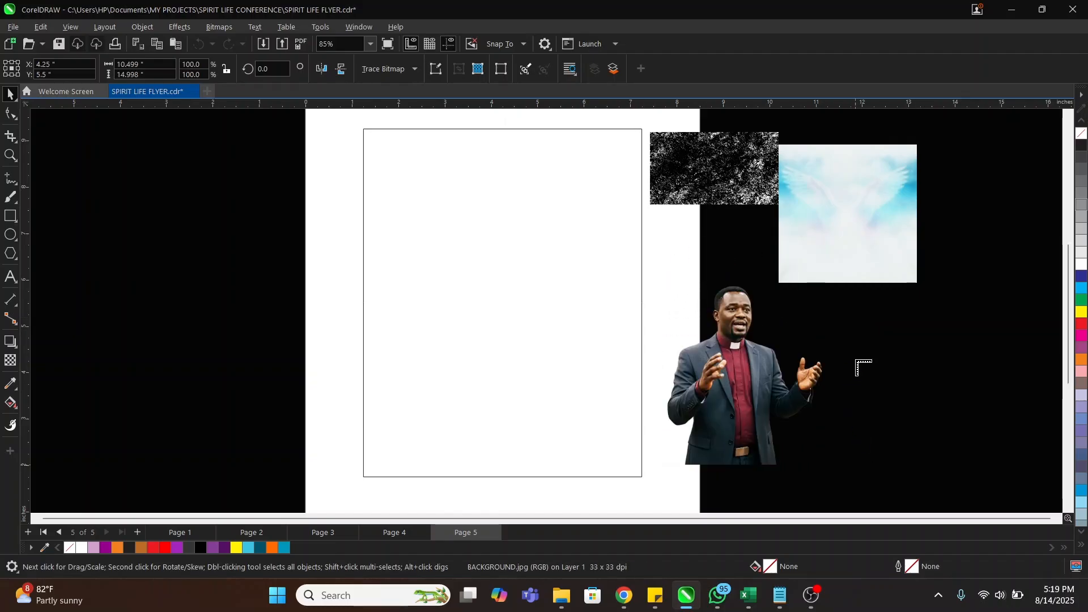
left_click_drag(866, 306, 1007, 460)
left_click_drag(117, 148, 305, 328)
left_click(267, 226)
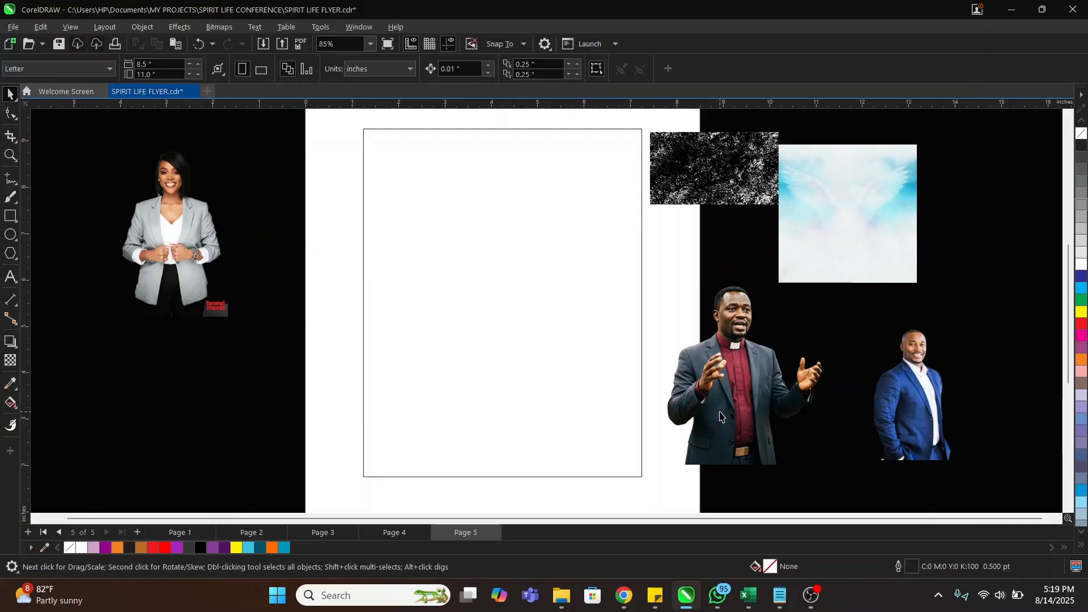
Step: Gather both male portraits beside the woman's portrait left of the page and move the black grunge texture off the page's right side
left_click_drag(720, 417, 121, 342)
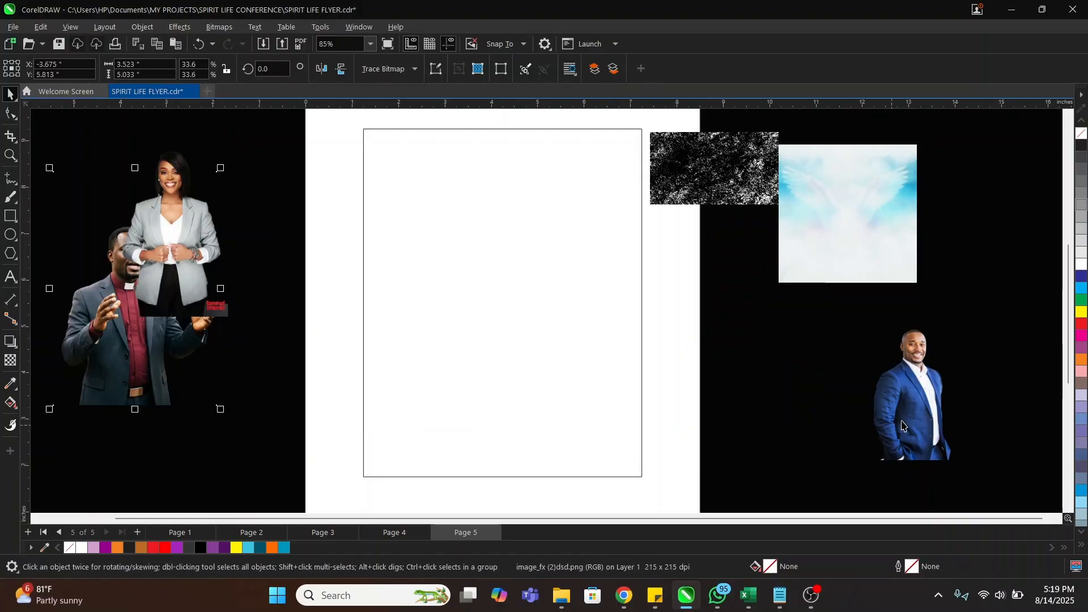
left_click_drag(902, 425, 222, 386)
left_click_drag(826, 254, 716, 338)
left_click(854, 193)
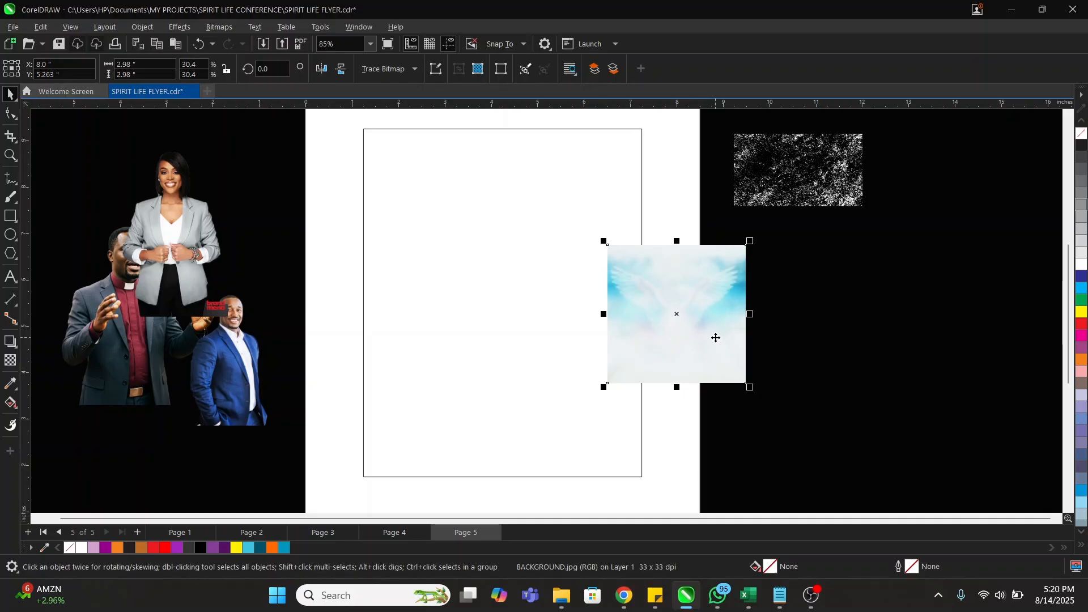
Step: Centre the sky-and-wings background horizontally on the flyer rectangle and enlarge it to about 6.4 inches square
left_click_drag(716, 338, 539, 278)
left_click(622, 287, "shift")
key("c")
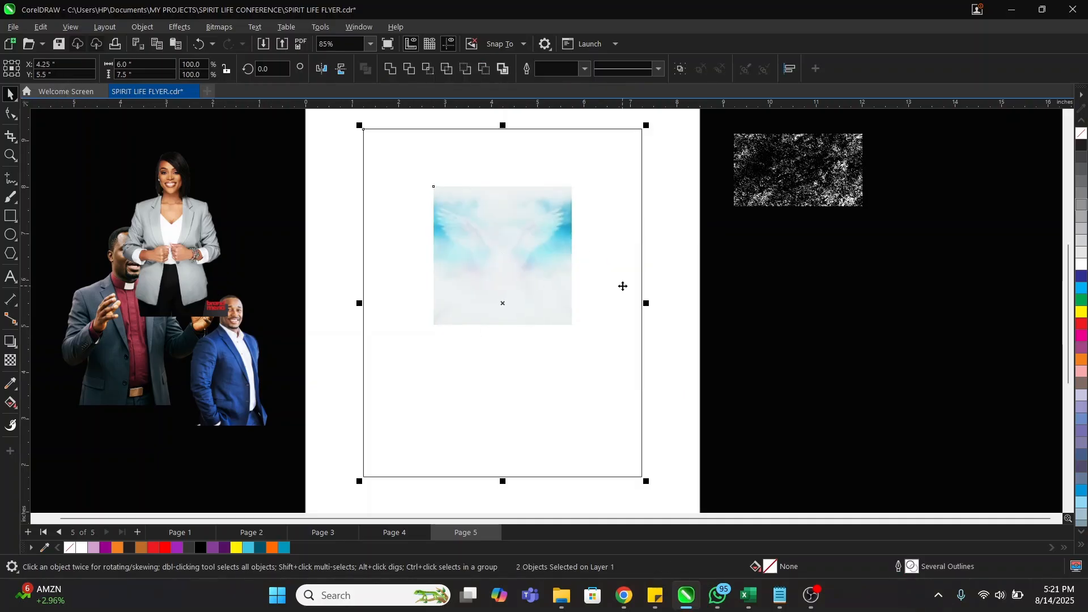
left_click(796, 332)
left_click(506, 271)
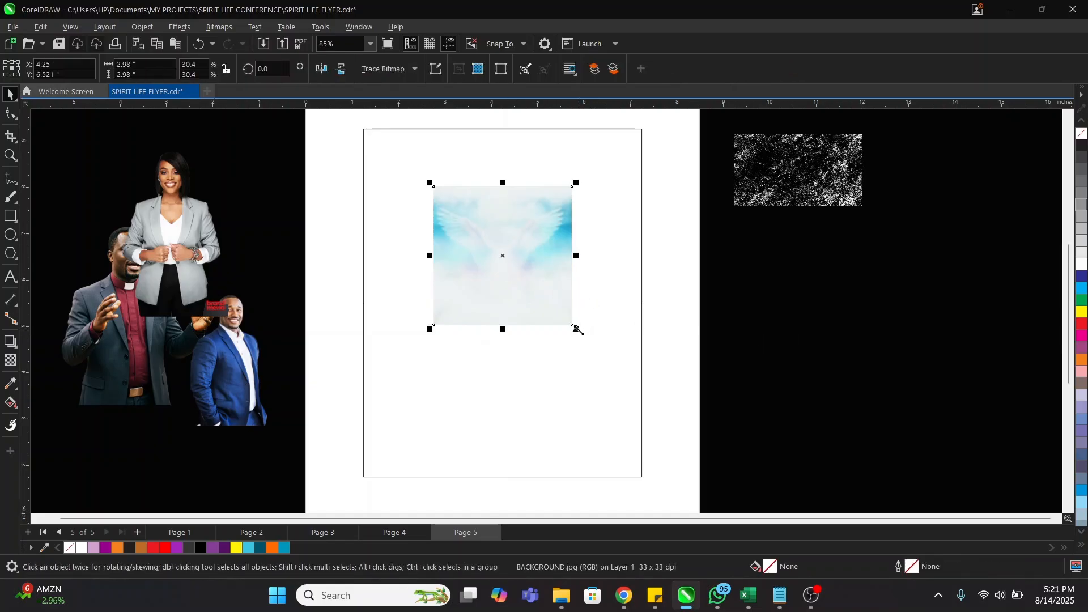
left_click_drag(575, 329, 679, 409)
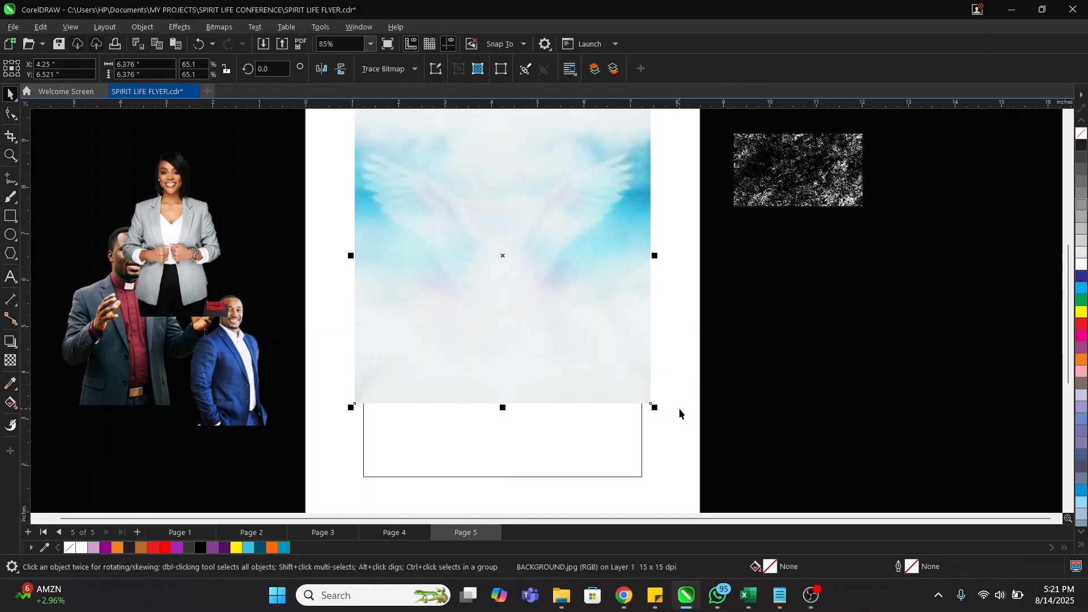
Step: Review the flyer's title, host, guest ministers, theme and time in the Notepad text file, and return to CorelDRAW
key("alt+Tab")
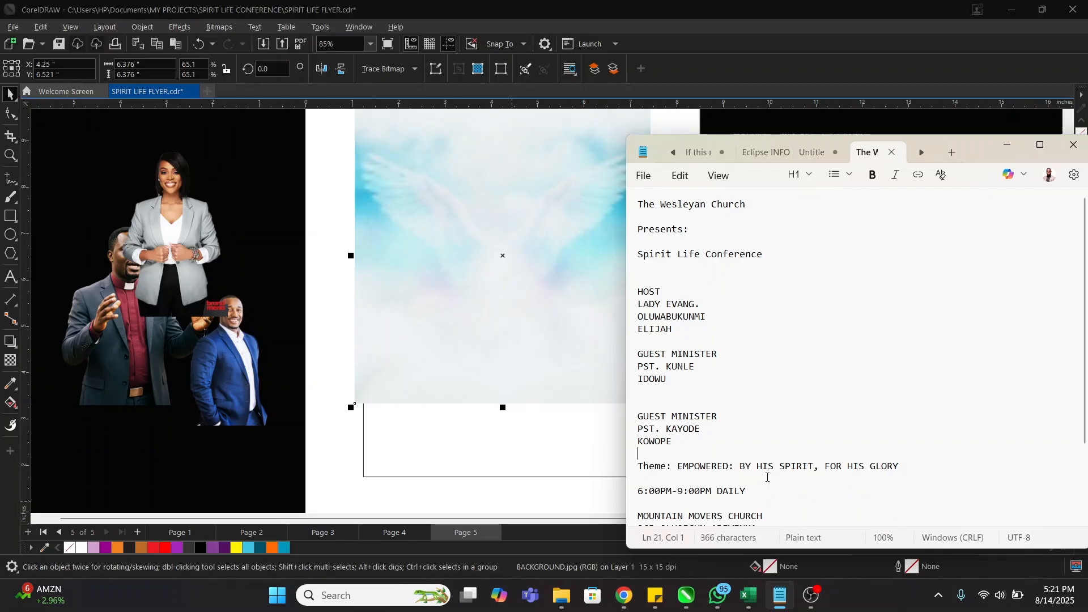
left_click(542, 327)
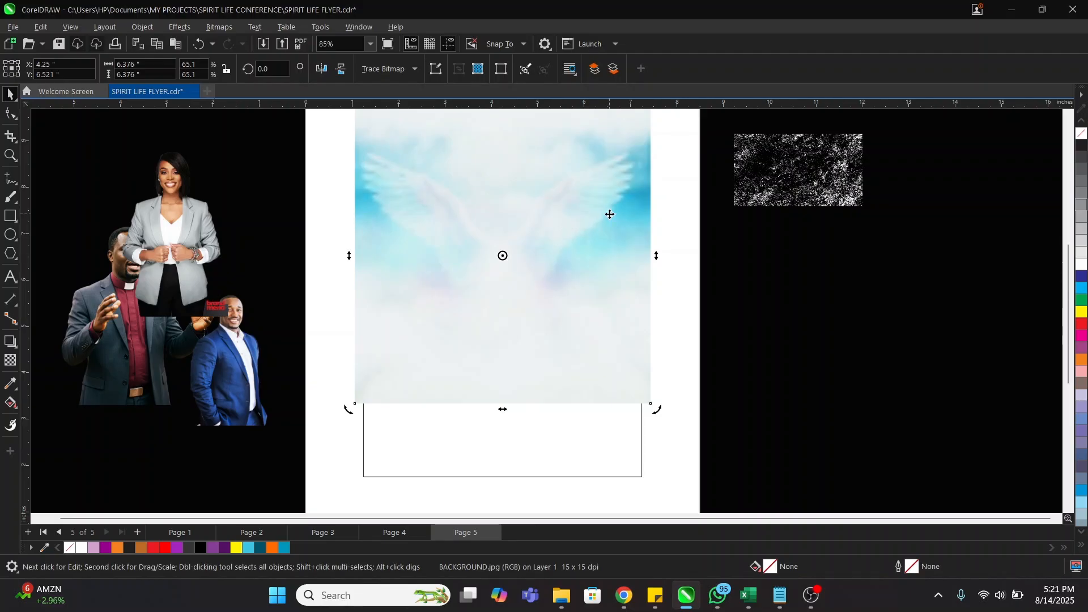
key("alt+Tab")
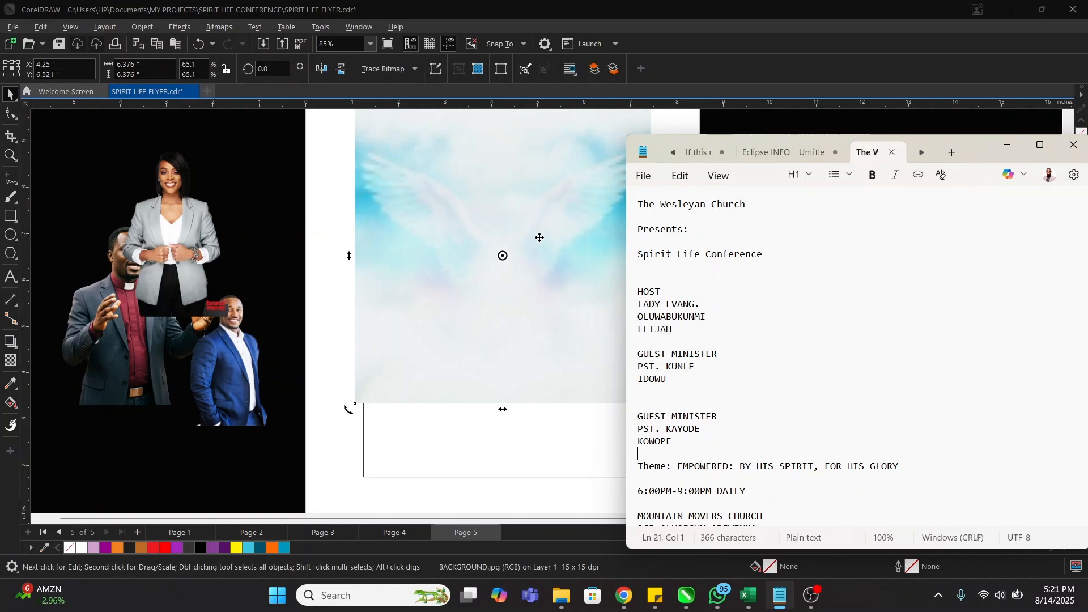
left_click(540, 237)
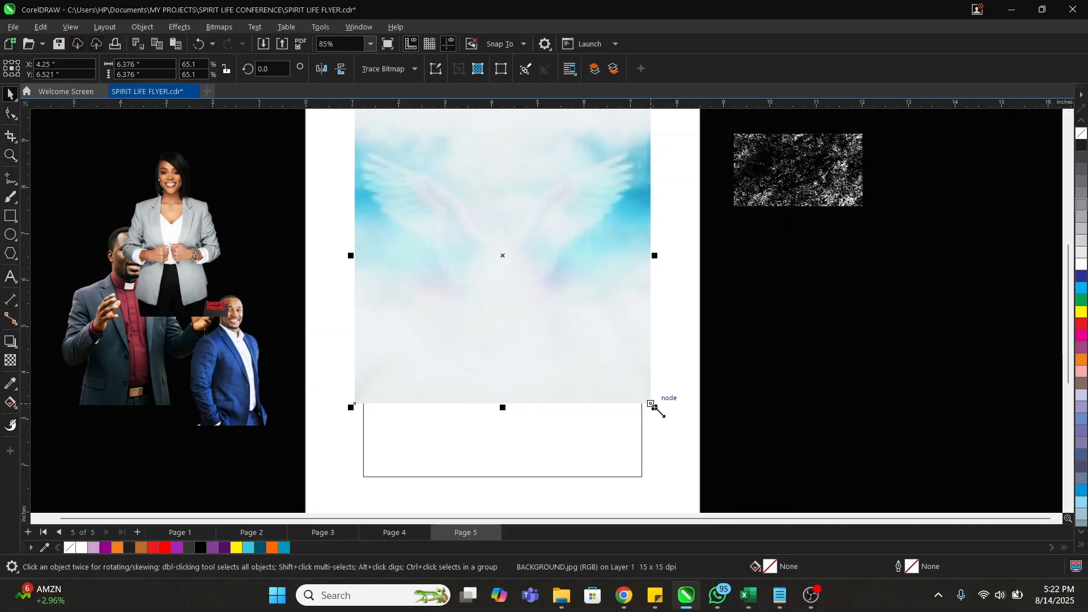
Step: Scale the sky-and-wings background to 6 inches square so it matches the flyer rectangle's width
left_click_drag(657, 411, 650, 409)
left_click(607, 432, "shift")
left_click(781, 329)
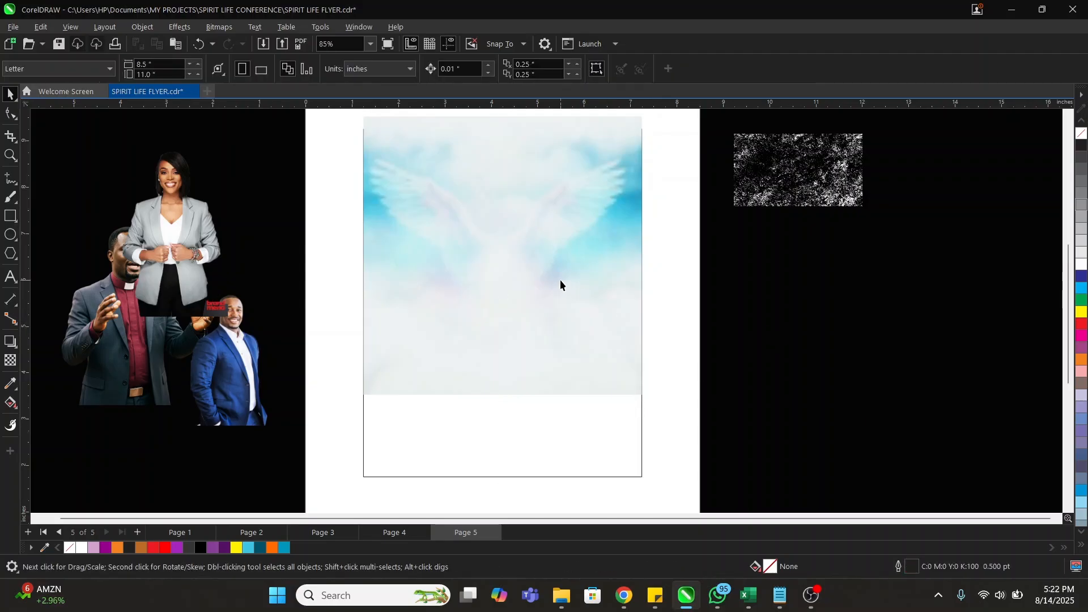
Step: Apply a vertical fountain transparency to the sky-and-wings background so its lower part fades out into the white page
left_click(560, 282)
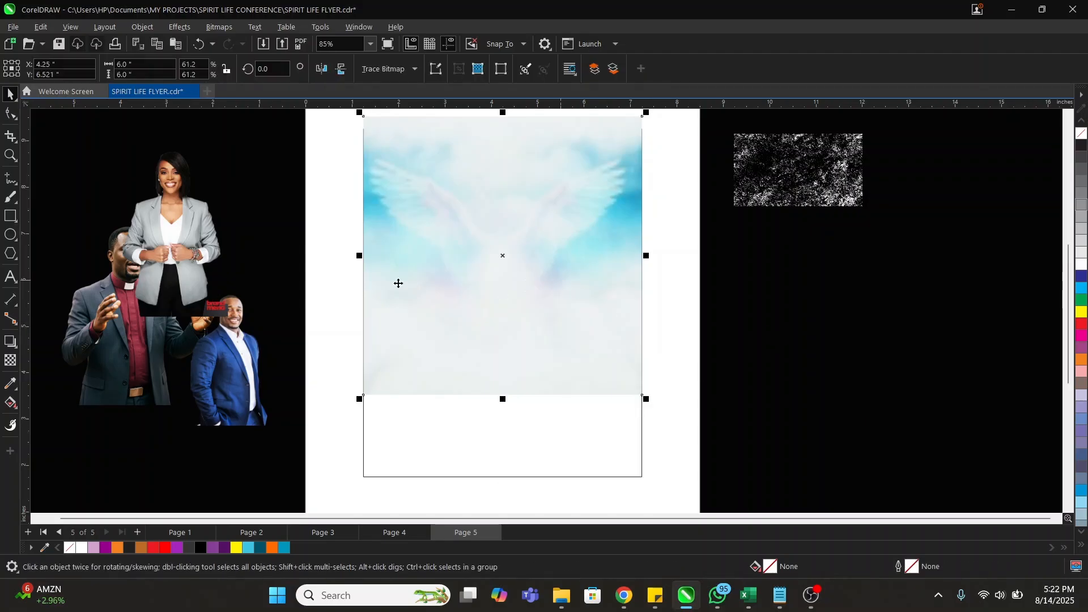
left_click(6, 361)
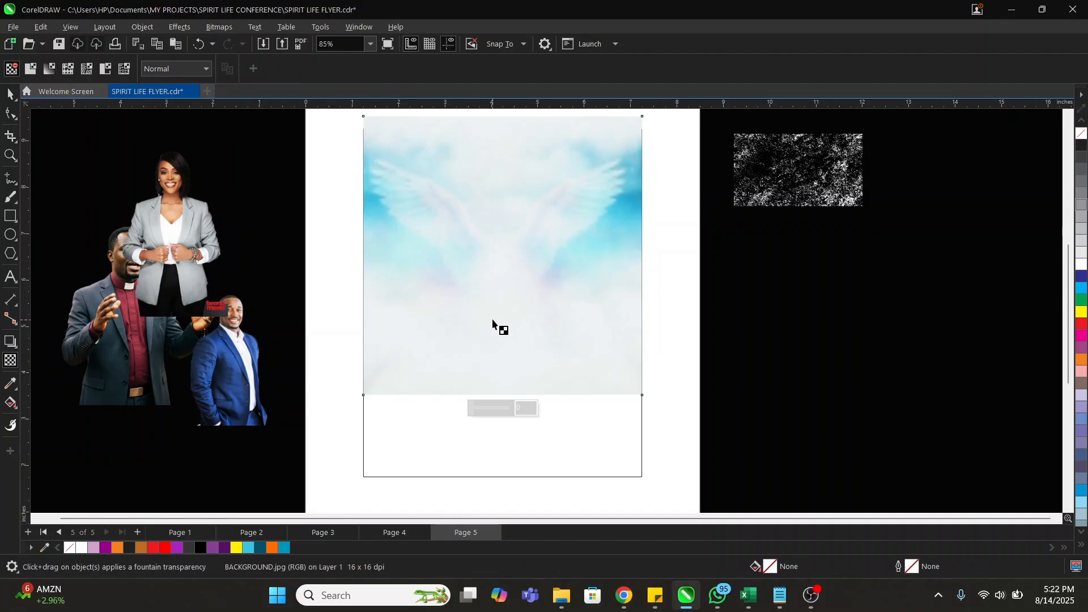
left_click_drag(497, 316, 497, 366)
left_click_drag(498, 315, 497, 271)
key("space")
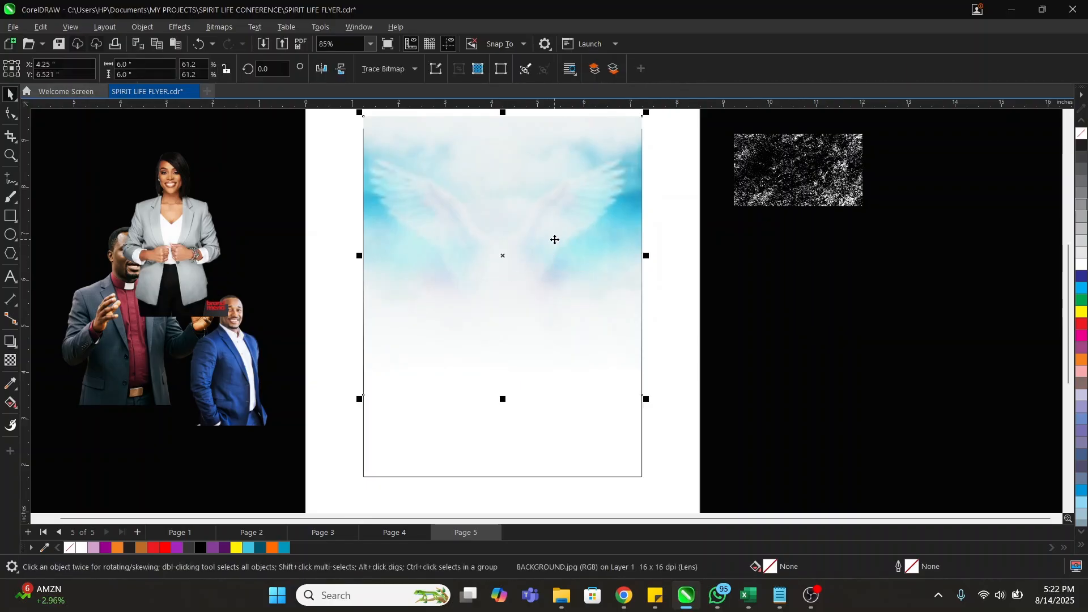
Step: PowerClip the faded sky-and-wings background inside the flyer rectangle
right_click(554, 242)
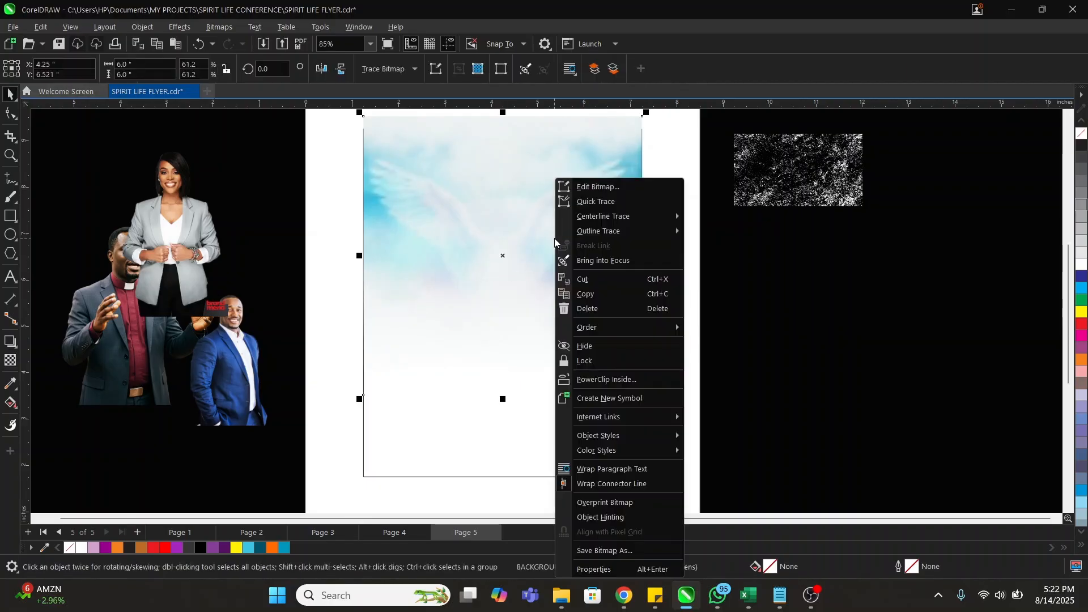
left_click(637, 380)
left_click(529, 451)
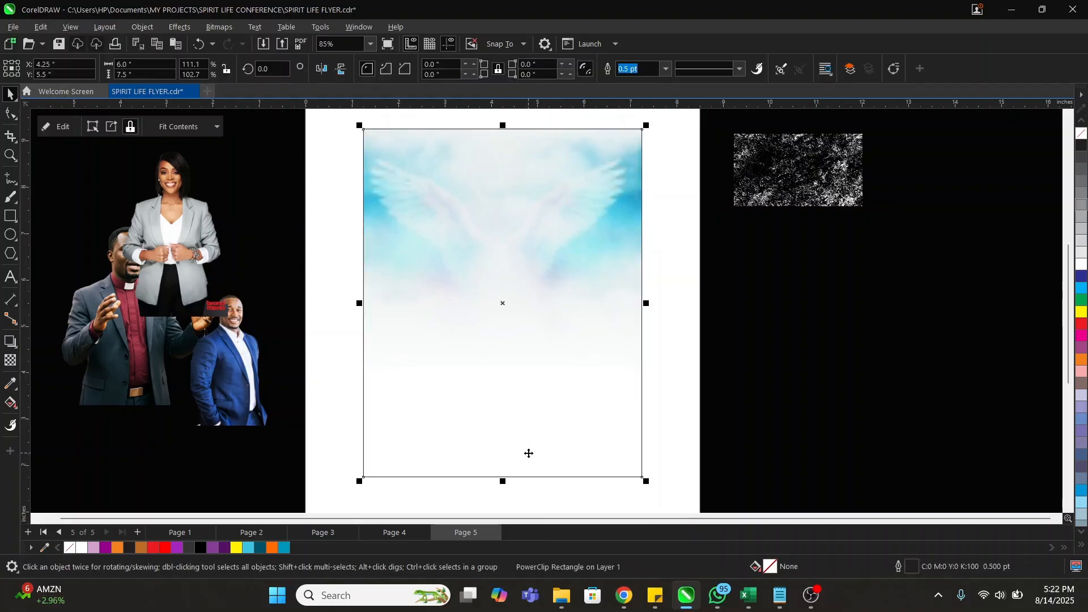
left_click(850, 395)
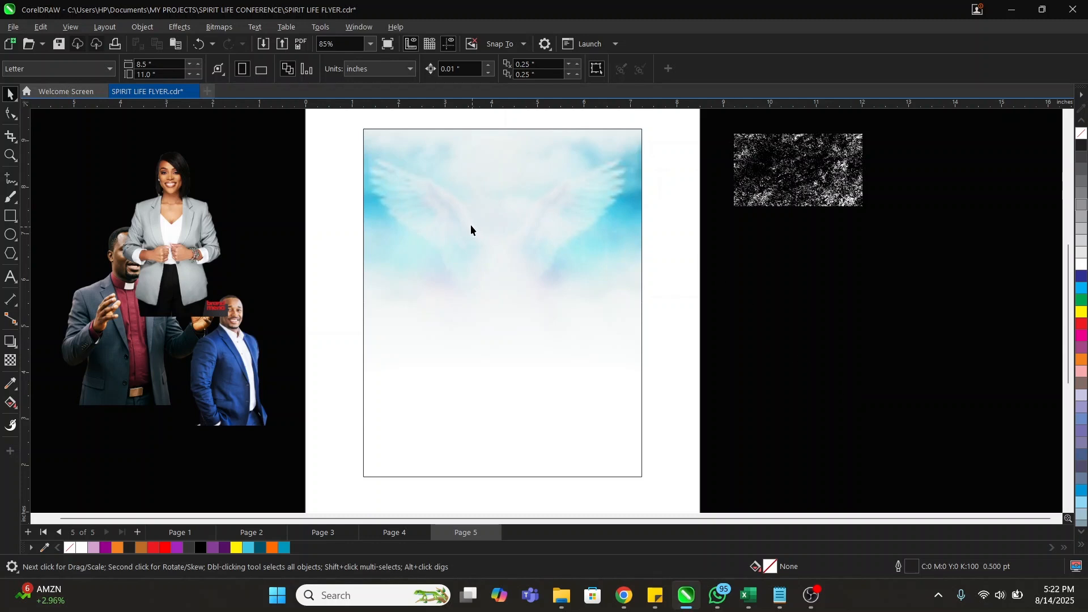
Step: Edit the flyer rectangle's PowerClip contents, scale the sky-and-wings background to about 6.28 inches square and shift it slightly right
right_click(439, 175)
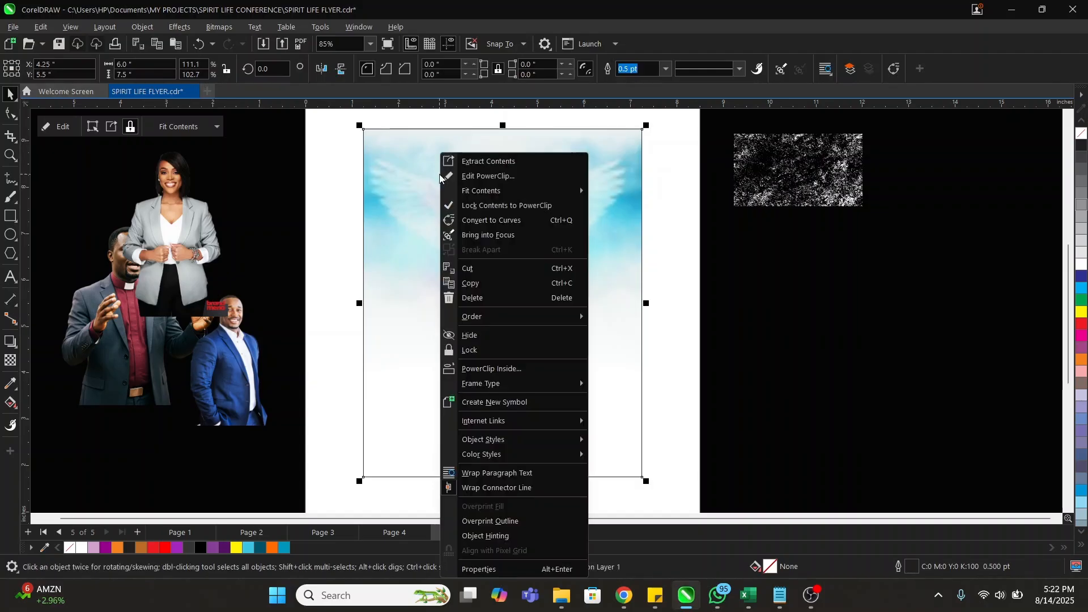
left_click(514, 178)
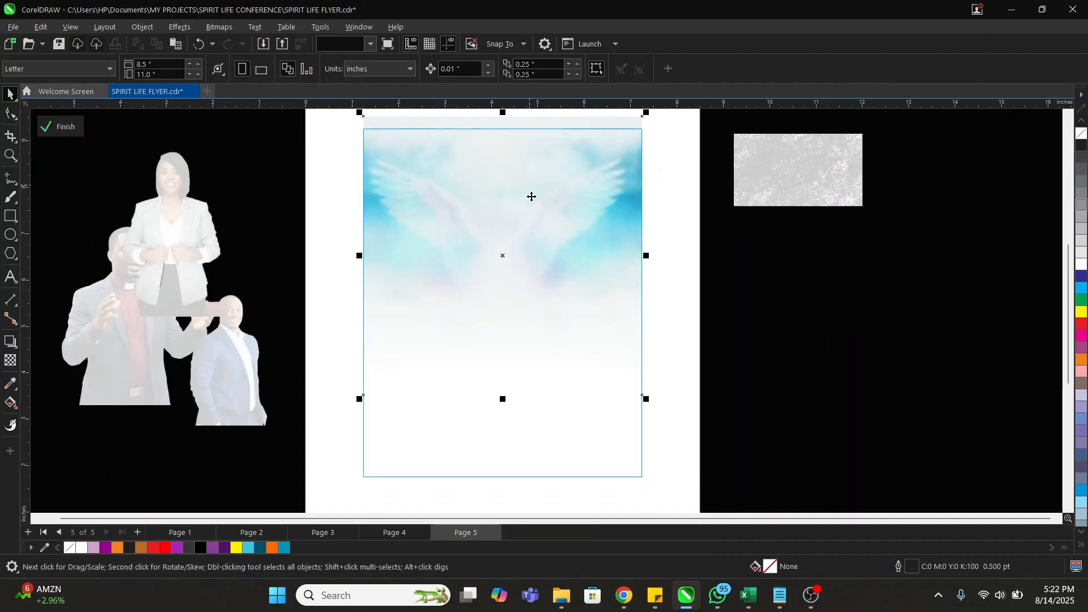
left_click_drag(535, 210, 533, 201)
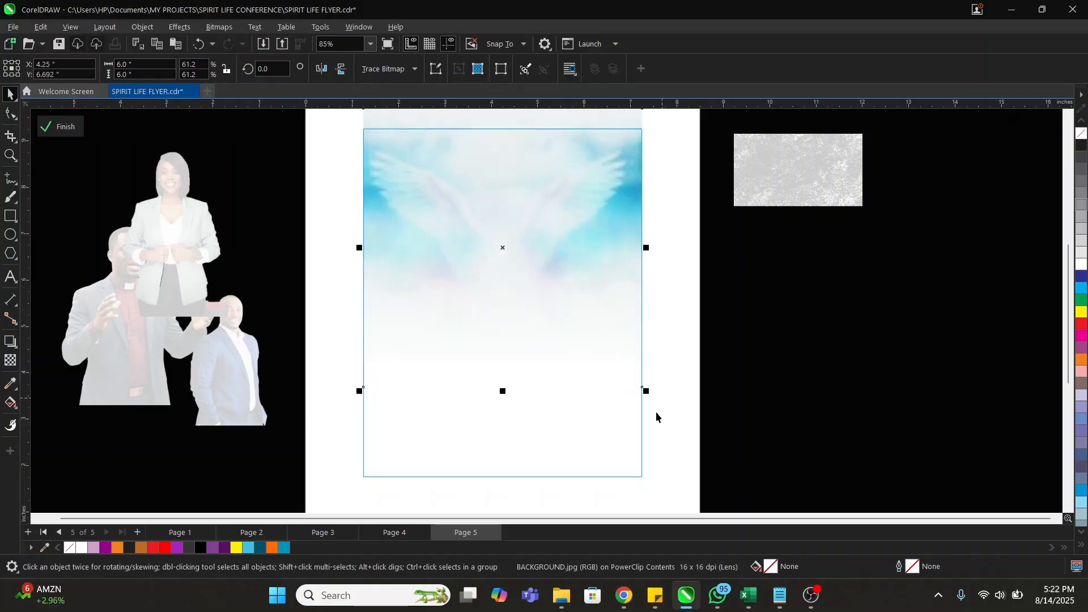
left_click_drag(645, 391, 651, 395)
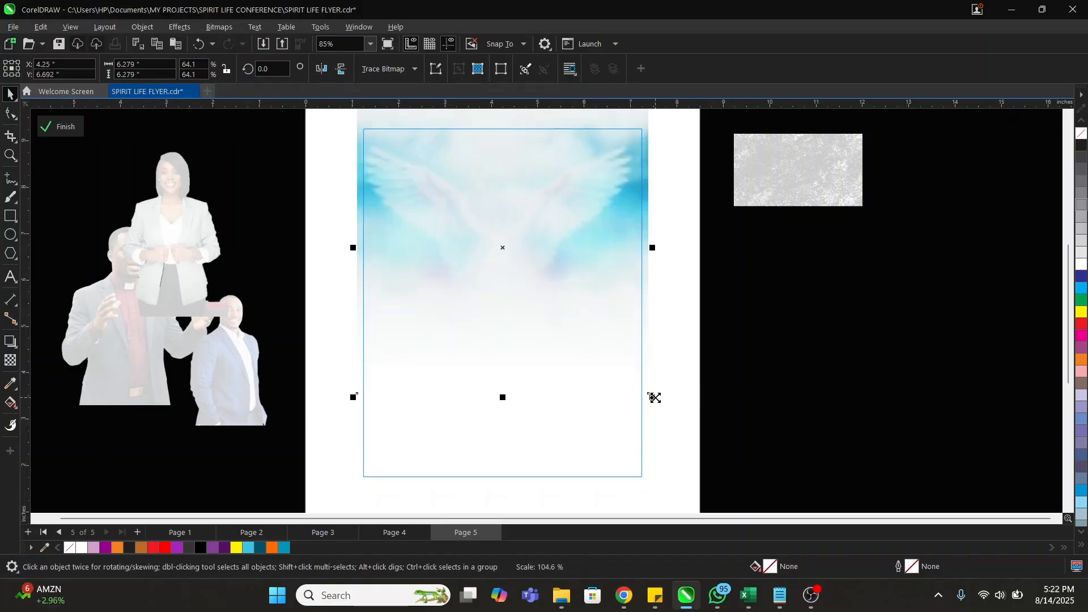
left_click_drag(561, 290, 566, 292)
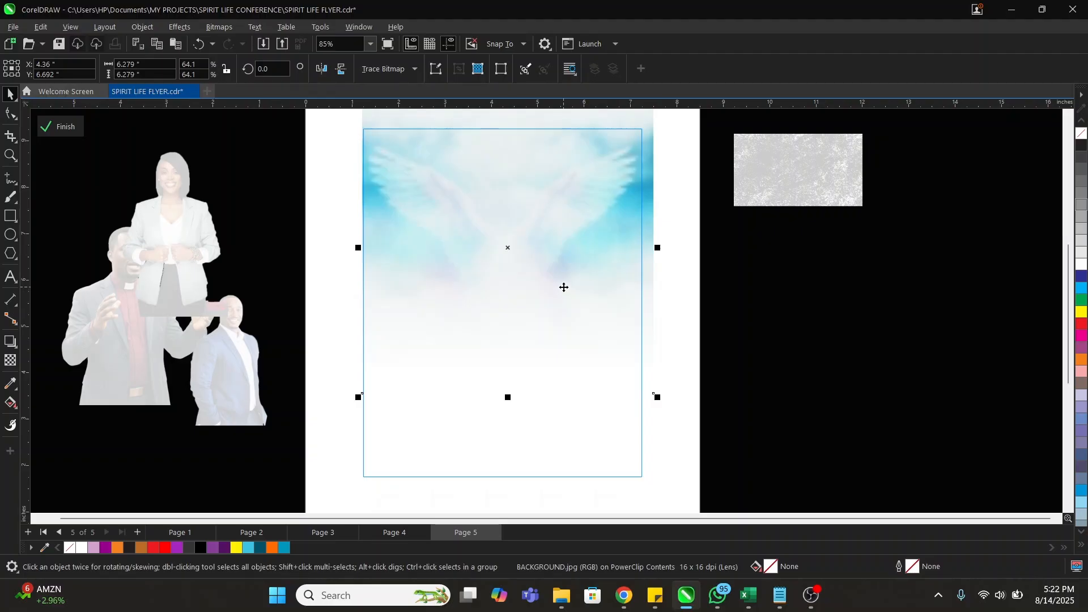
Step: Lower the sky-and-wings background slightly to a vertical position of about 6.6 inches, and finish editing the PowerClip
key("z")
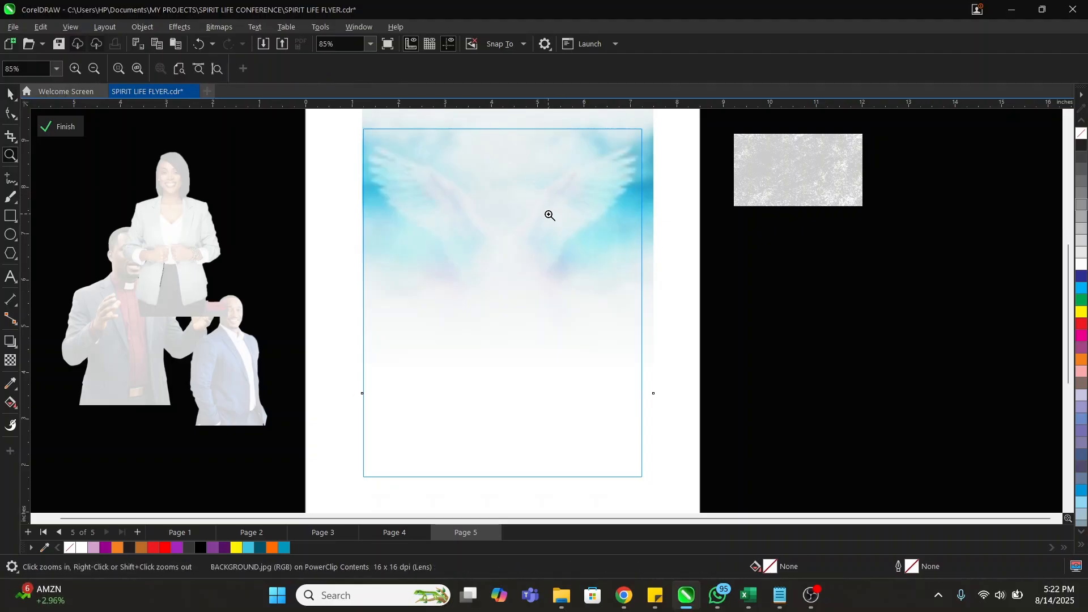
right_click(566, 311)
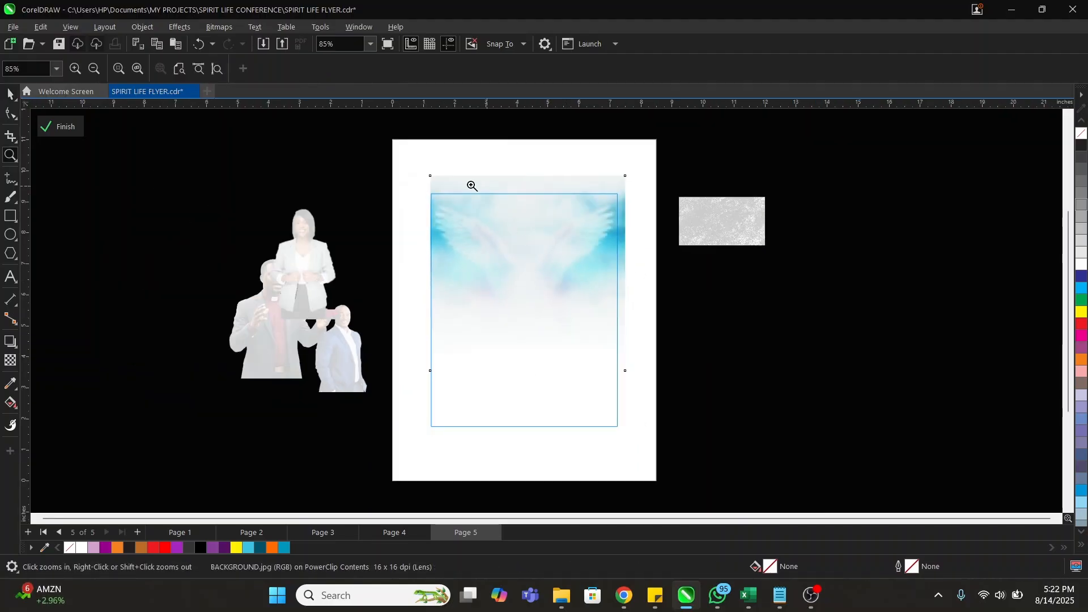
left_click(651, 355)
key("space")
left_click_drag(588, 245, 585, 248)
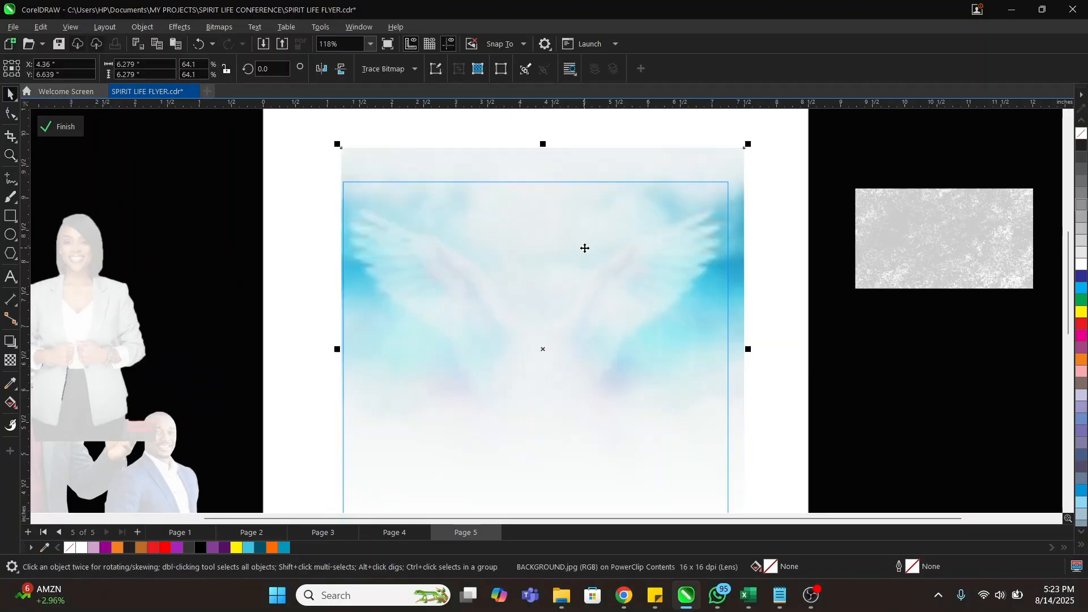
key("Down")
key("Down")
key("Down")
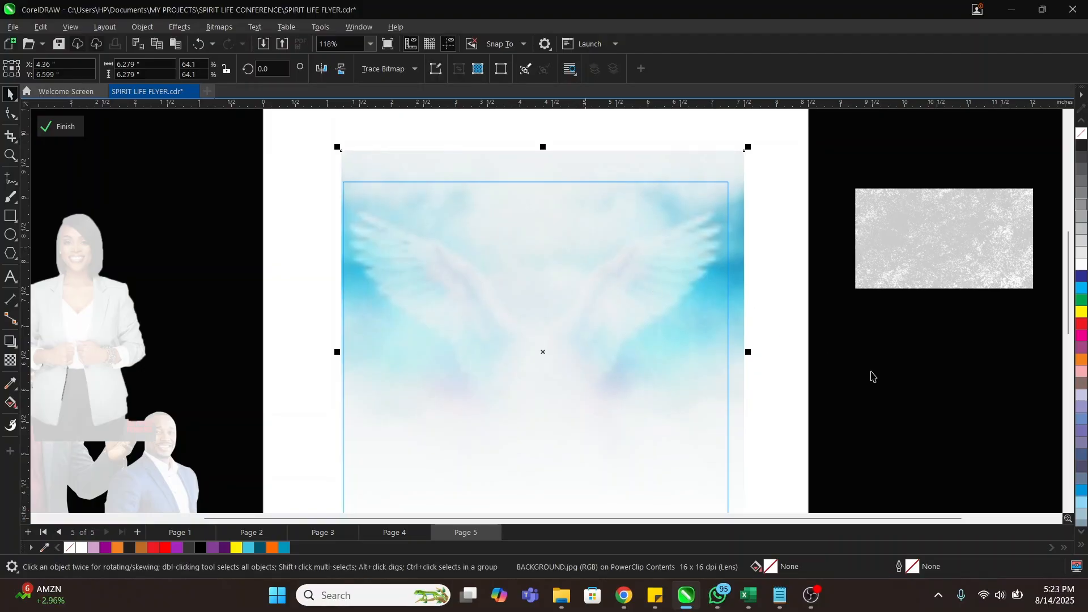
left_click(873, 376, "ctrl")
left_click(873, 378)
key("z")
scroll(497, 164, "down", 1)
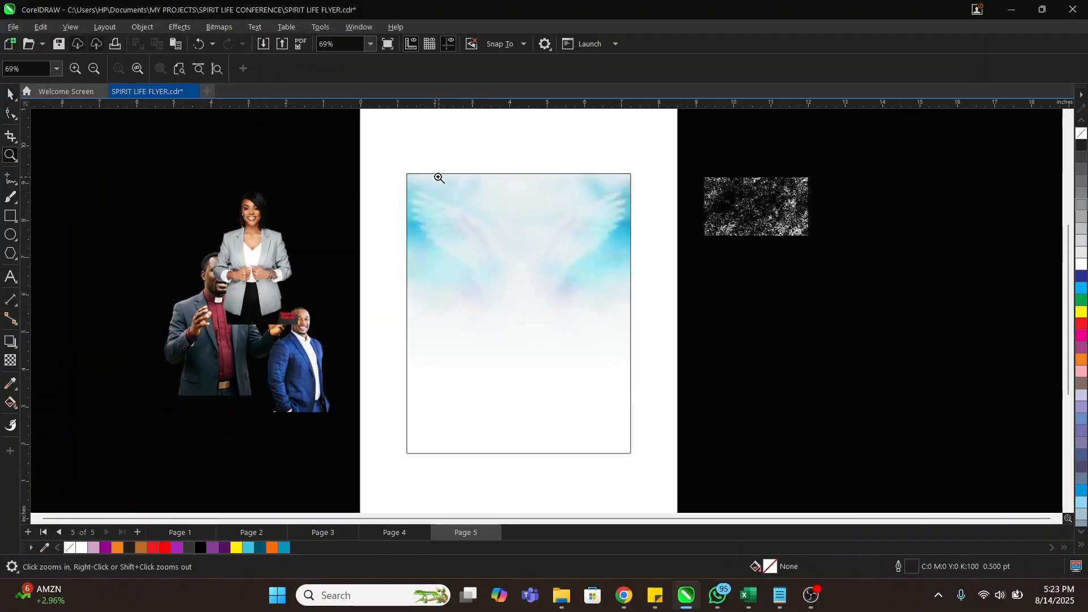
Step: Fill the flyer rectangle with white behind the faded background
left_click_drag(394, 168, 649, 459)
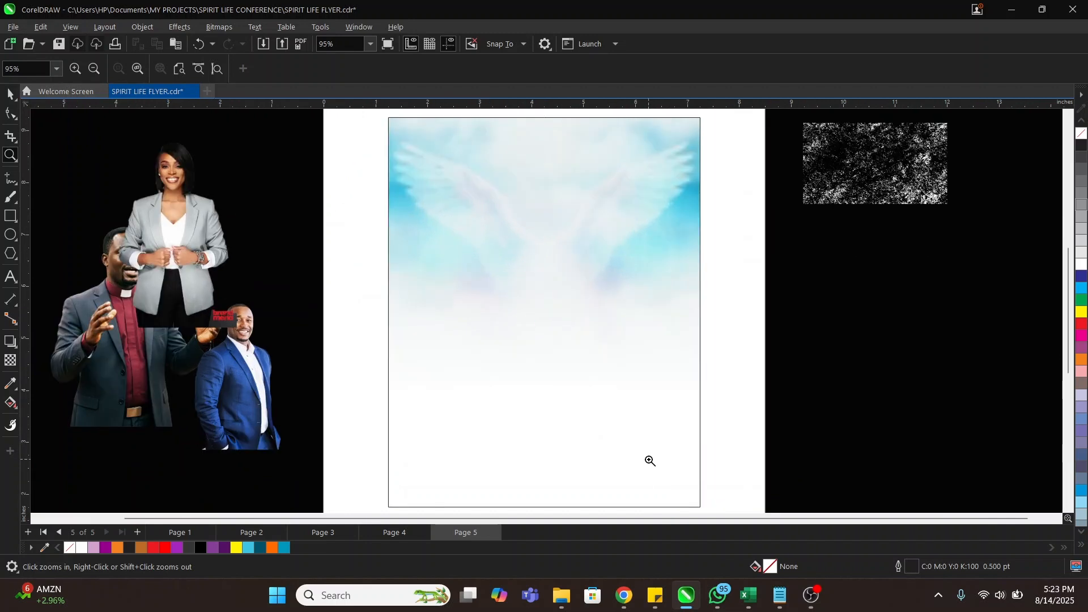
key("space")
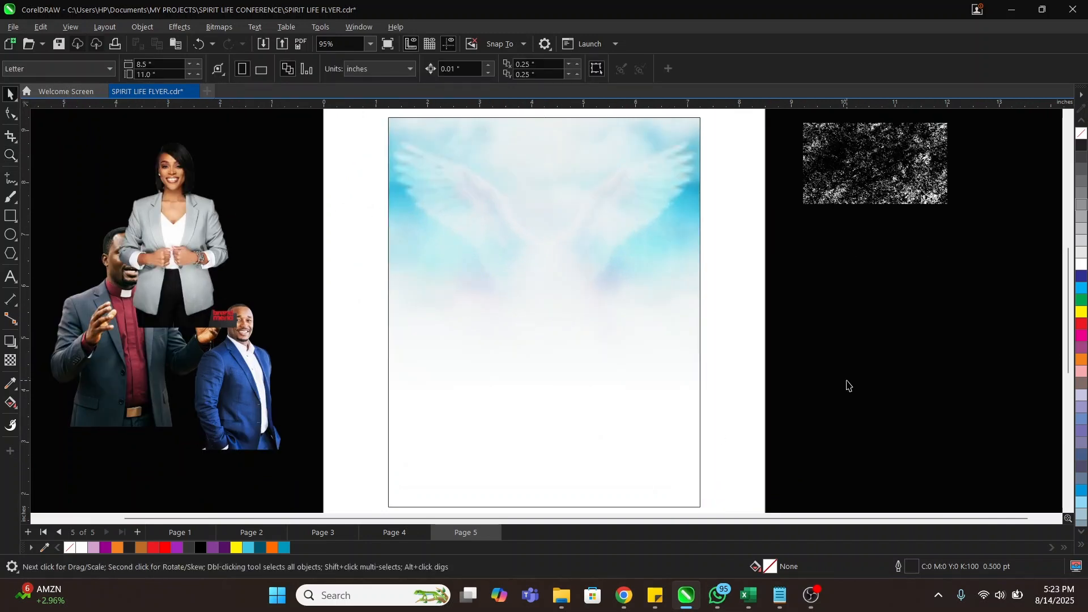
left_click(647, 355)
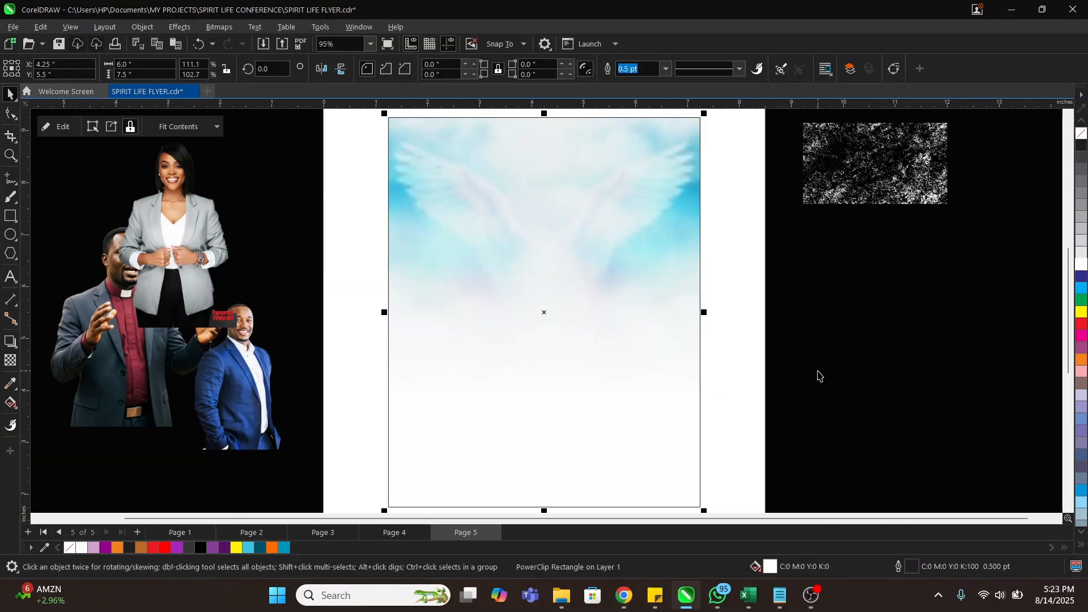
left_click(819, 376)
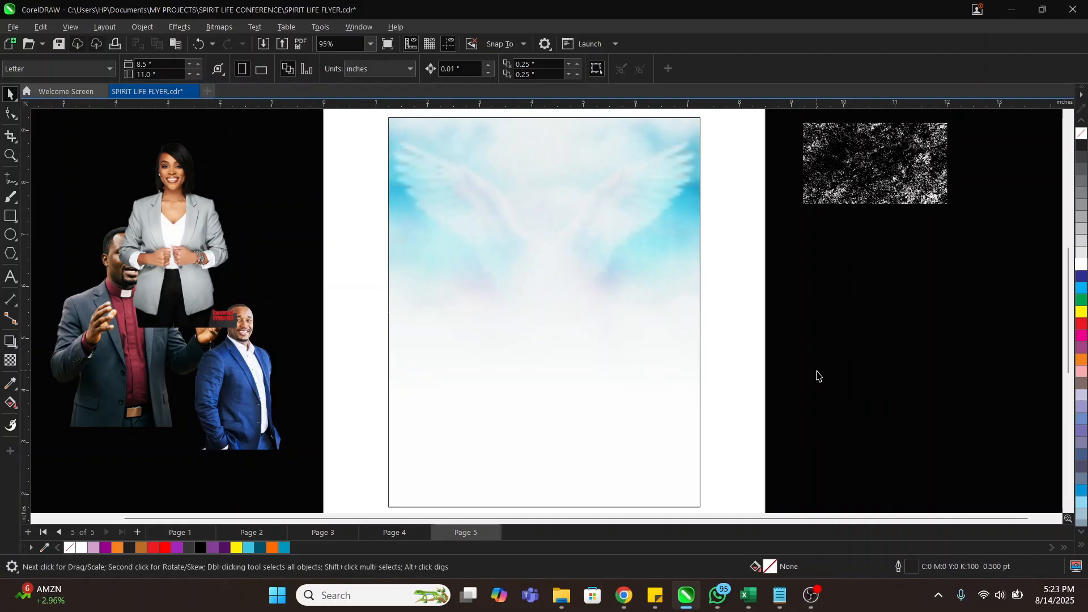
left_click(574, 284)
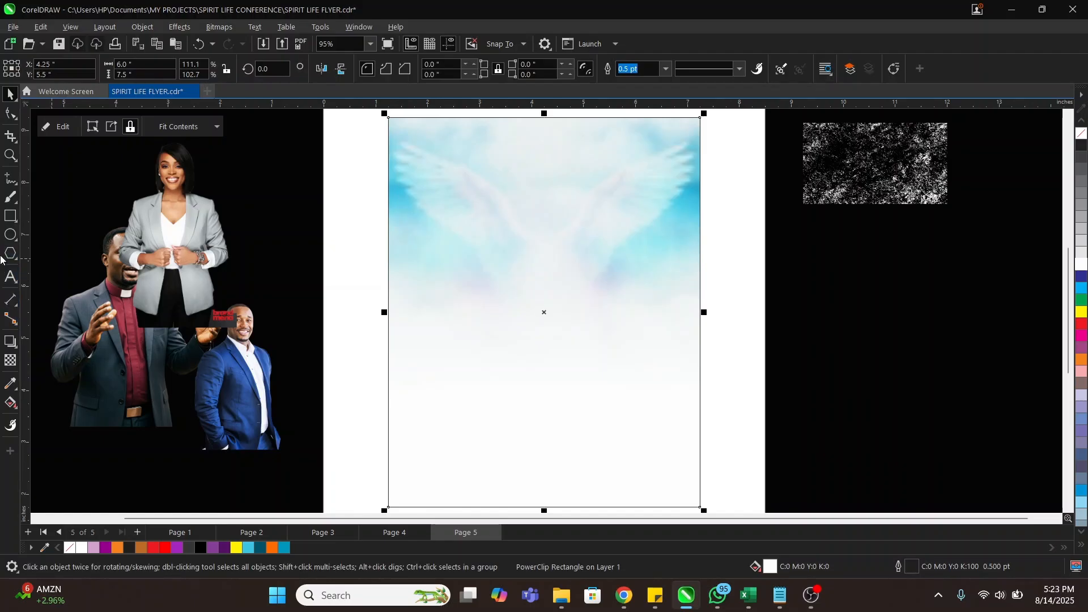
Step: Draw a small rectangle on the flyer and set its size to 0.5 by 0.5 inches
left_click(10, 216)
left_click_drag(497, 229, 559, 295)
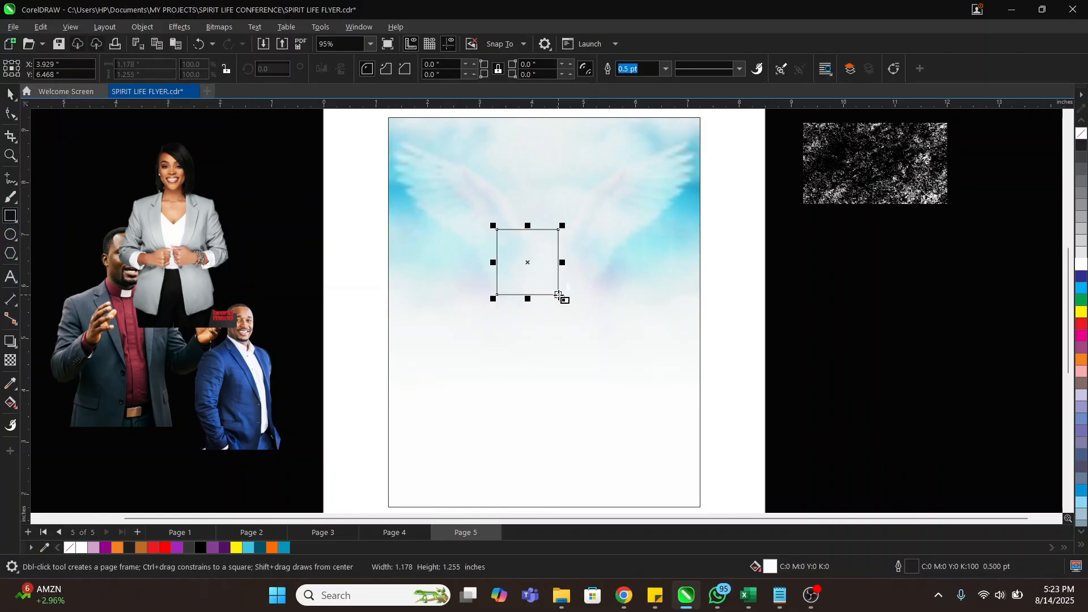
key("space")
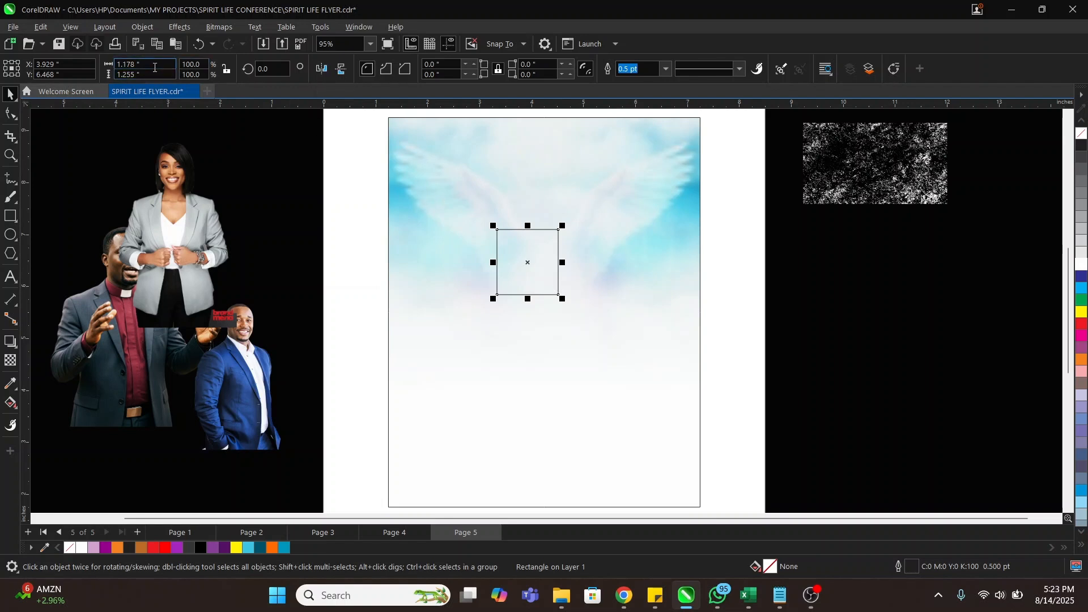
left_click_drag(148, 64, 66, 56)
type("0.5")
key("Tab")
type("0")
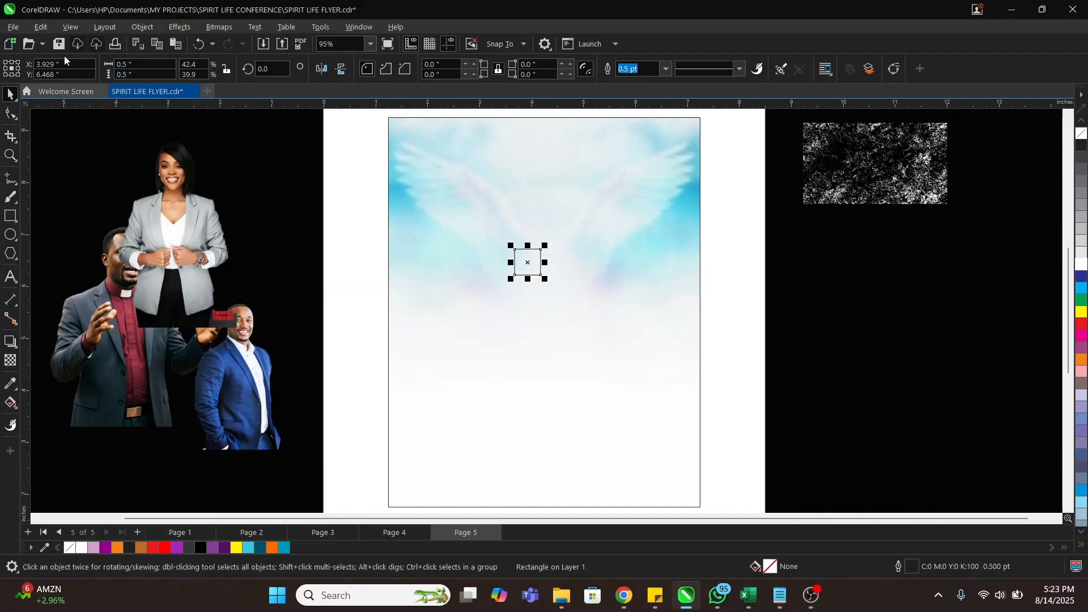
Step: Align the 0.5-inch square to the flyer rectangle's top and left edges
left_click(478, 212, "shift")
key("t")
key("l")
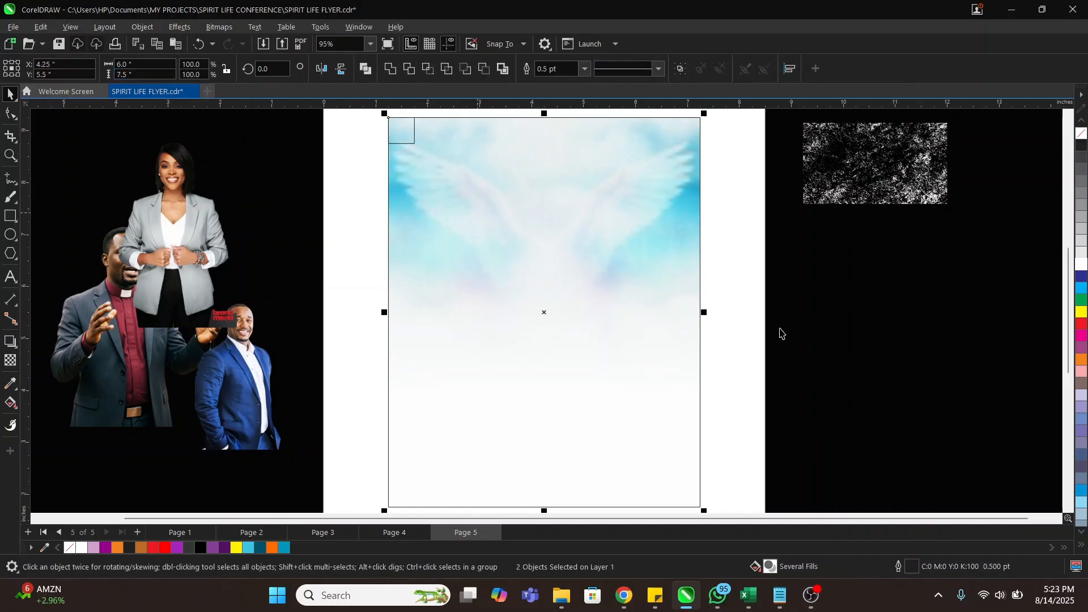
left_click(358, 141)
Step: Duplicate the corner square and align the copy to the flyer rectangle's top-right corner
left_click(400, 134)
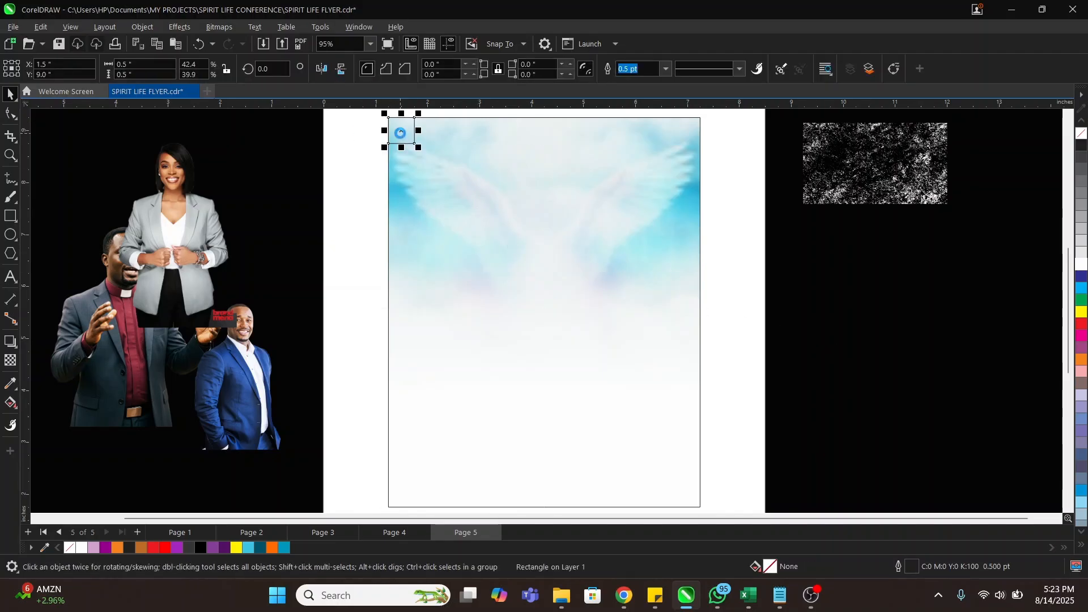
left_click(481, 180, "shift")
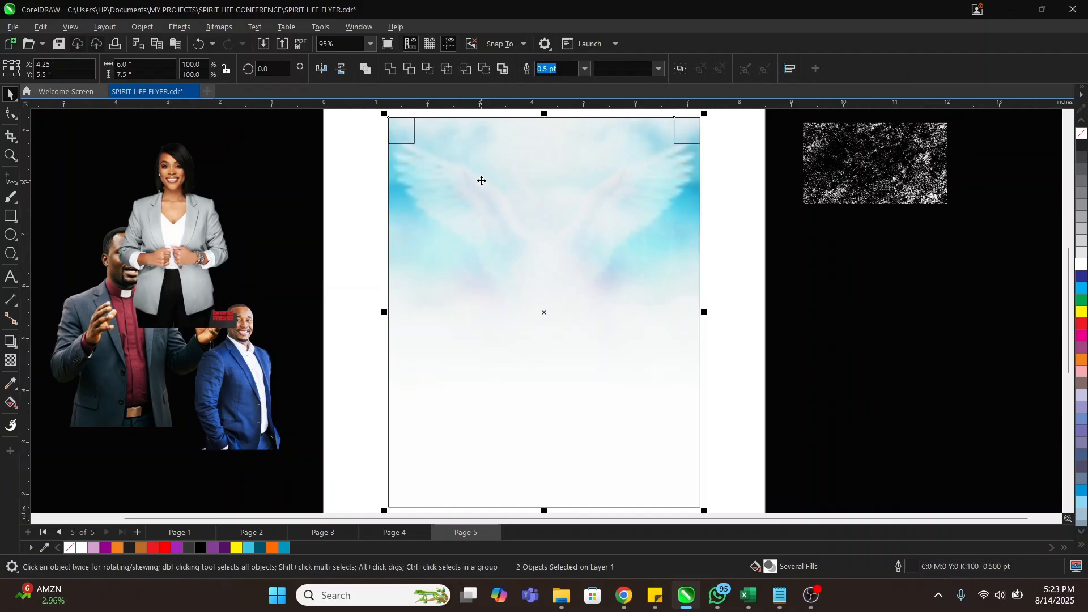
left_click(825, 359)
Step: Duplicate both top corner squares and align the copies to the flyer rectangle's bottom edge
left_click(400, 134)
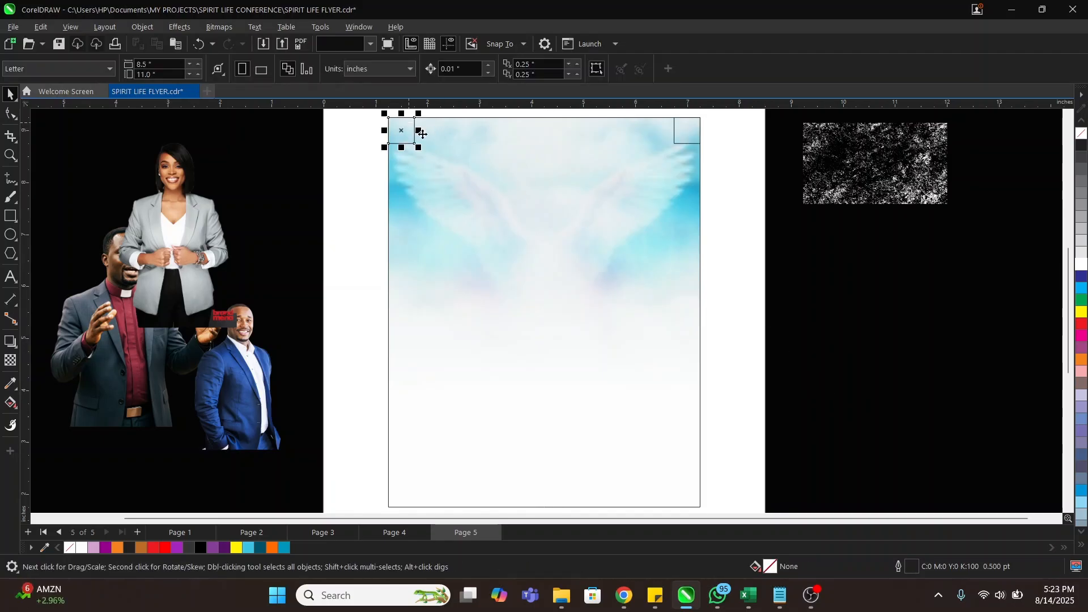
left_click(694, 137, "shift")
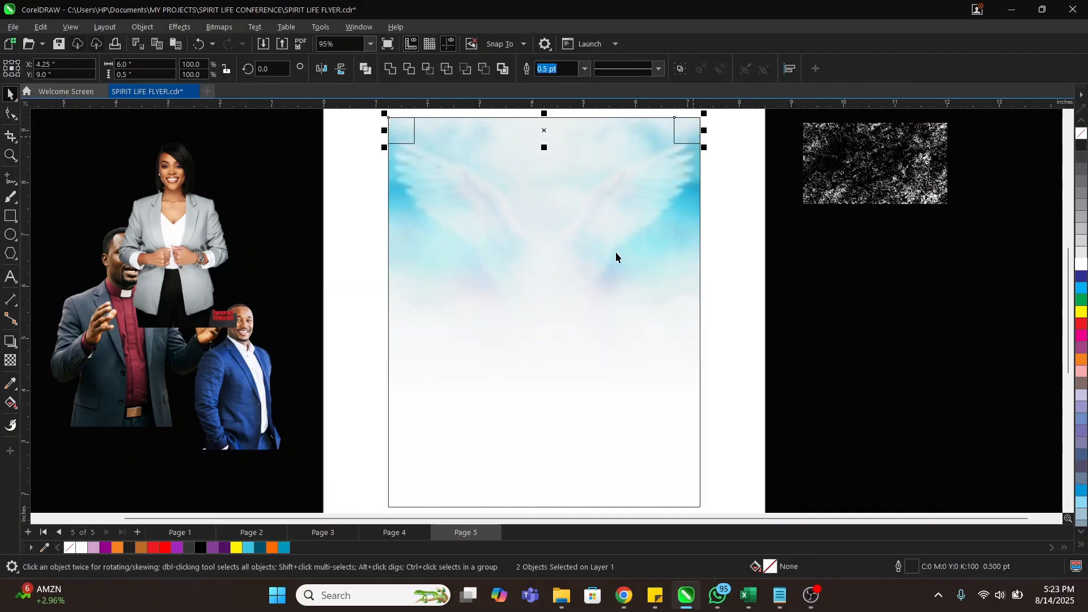
key("plus")
left_click(590, 282, "shift")
key("b")
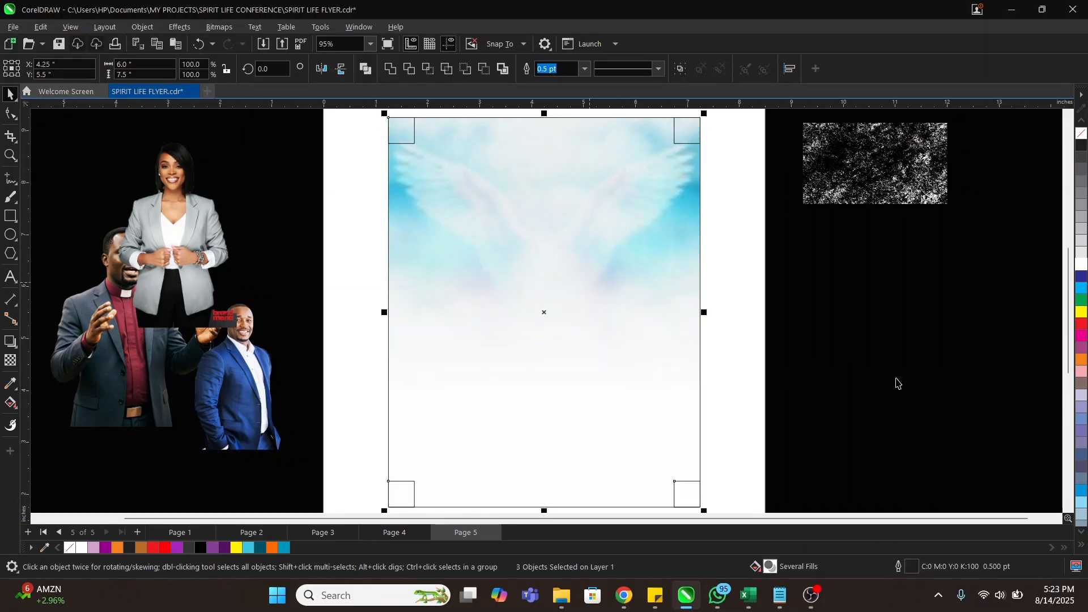
left_click(931, 389)
Step: Place a vertical and a horizontal guideline along the inner edges of the flyer's bottom-left corner square
scroll(459, 339, "down", 1)
key("z")
left_click_drag(387, 412, 473, 467)
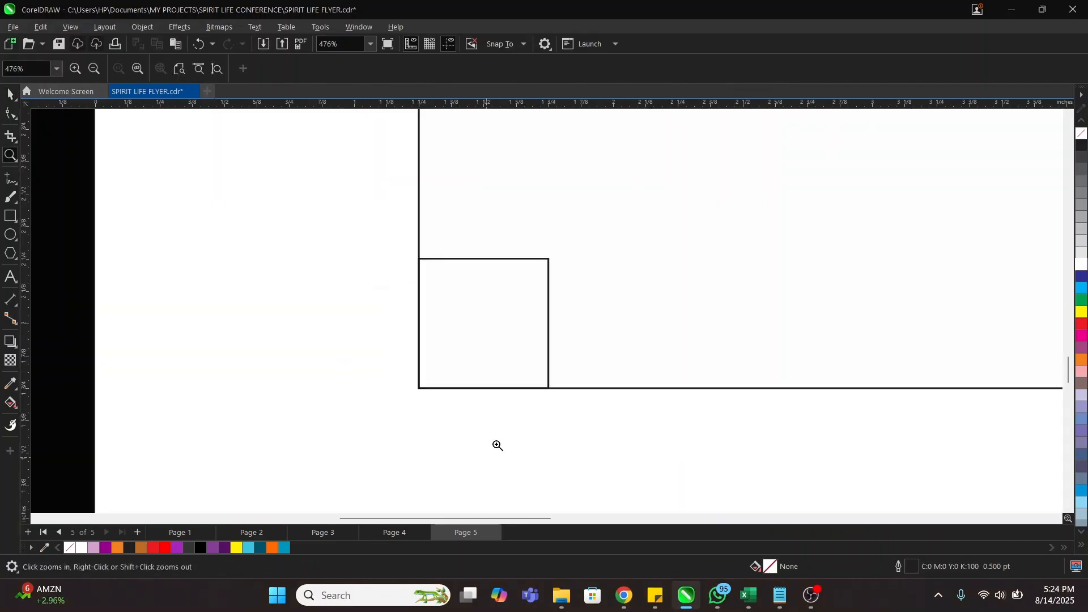
double_click(561, 283)
key("space")
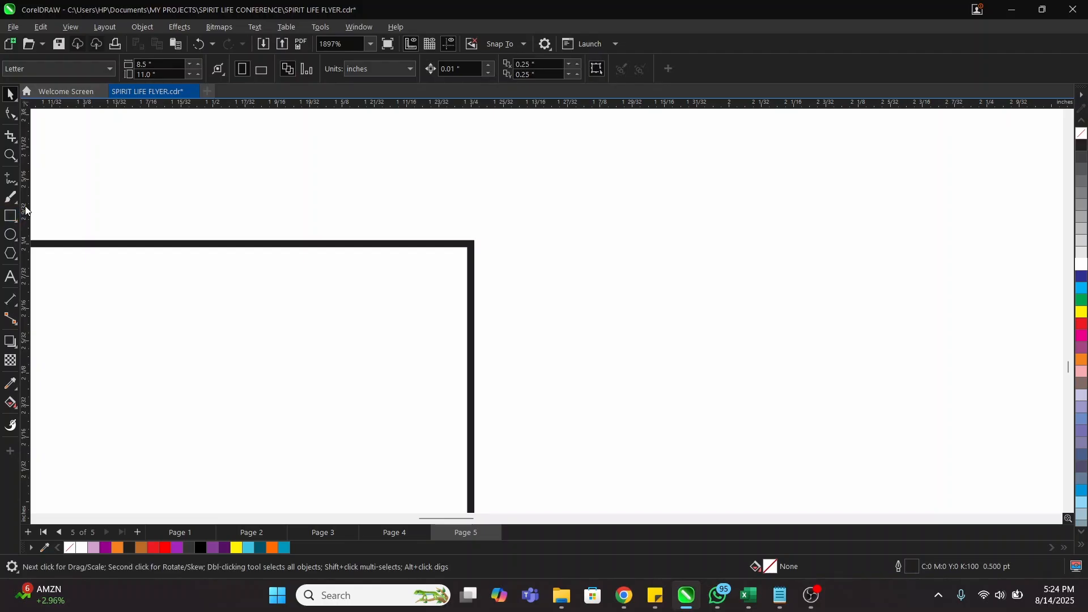
key("z")
left_click_drag(352, 214, 576, 298)
key("space")
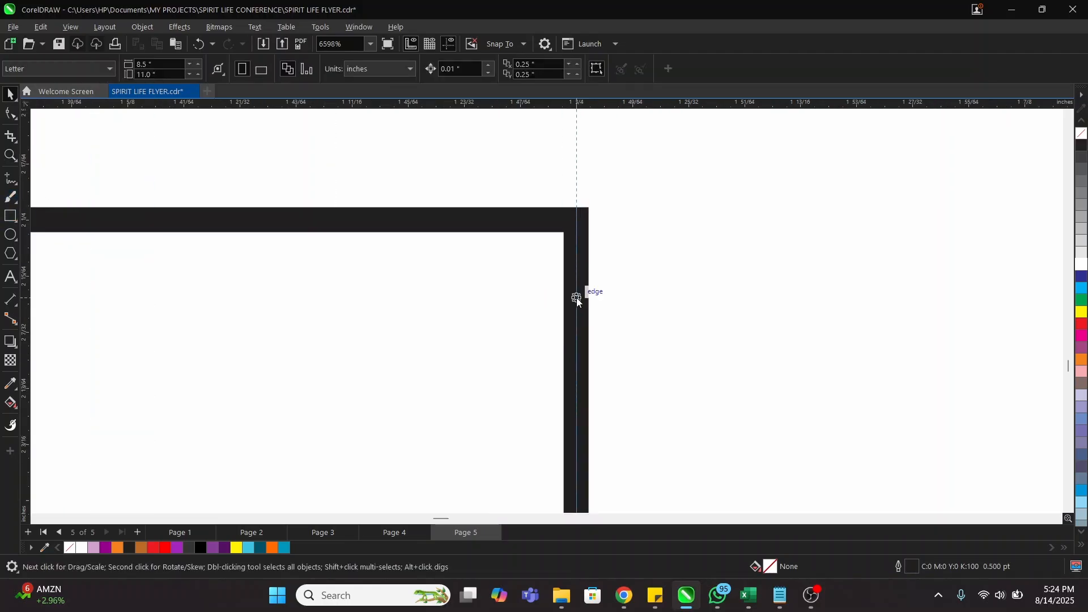
left_click_drag(598, 174, 598, 222)
Step: Place a vertical guideline at 6.75 inches along the inner edge of the flyer's bottom-right corner square
key("z")
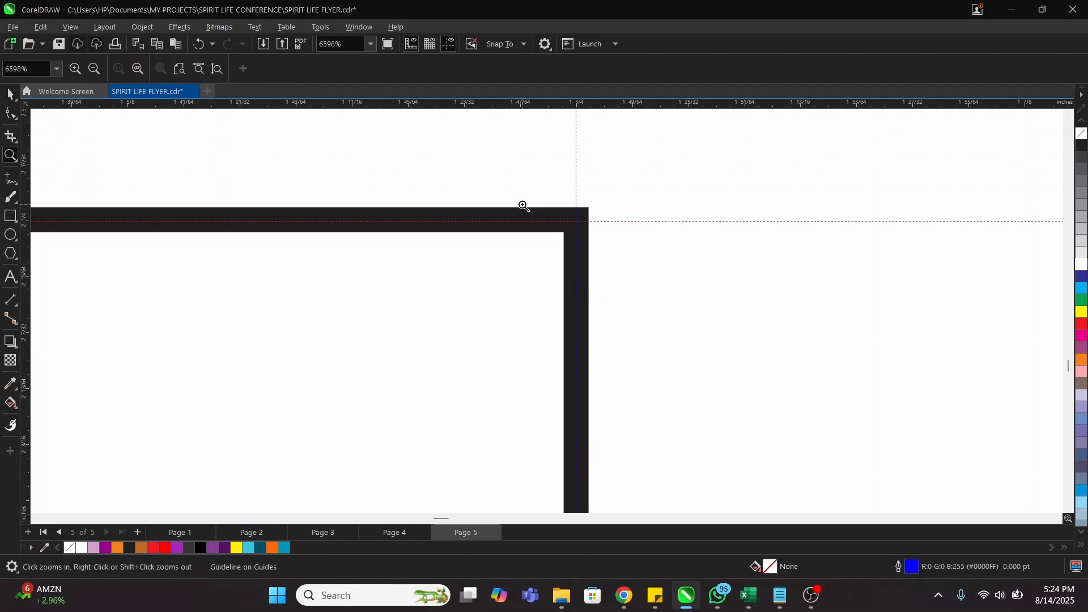
right_click(652, 288)
right_click(503, 271)
right_click(465, 234)
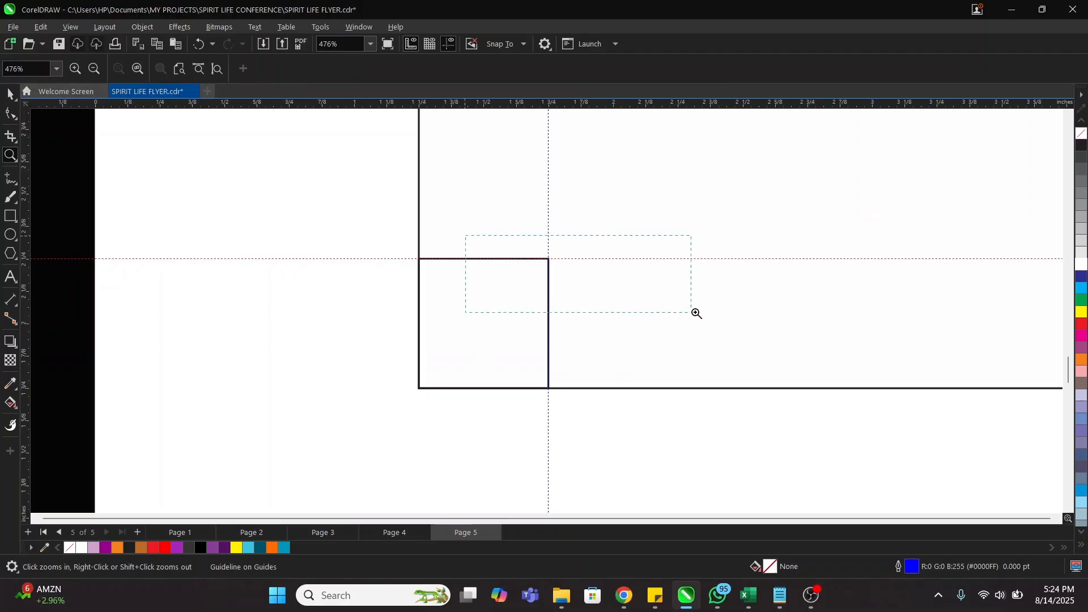
left_click_drag(659, 469, 660, 463)
left_click_drag(377, 226, 570, 342)
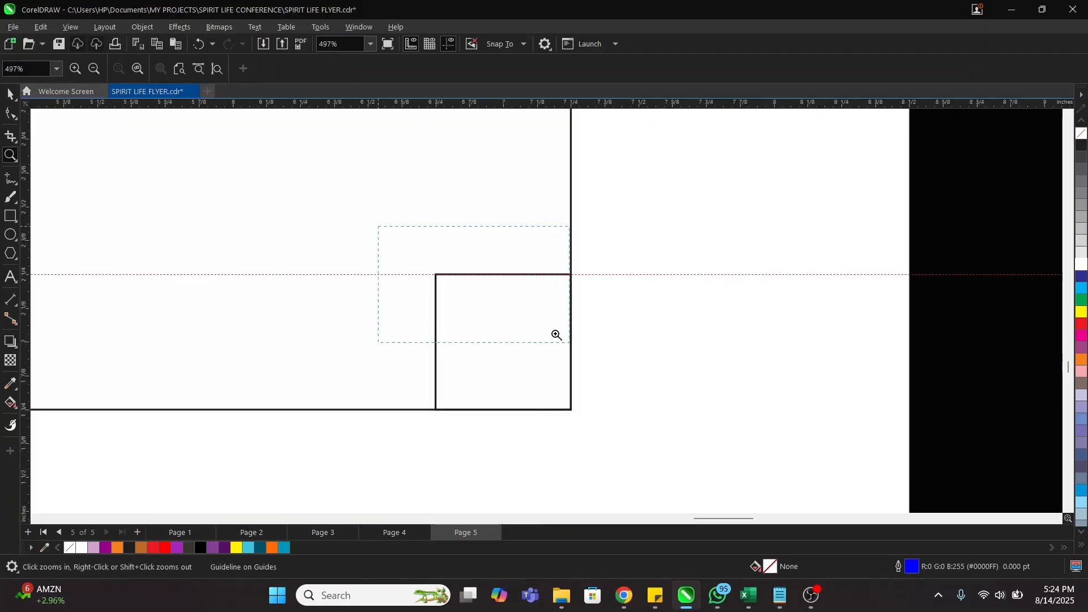
left_click_drag(367, 249, 497, 328)
left_click_drag(397, 211, 601, 304)
key("space")
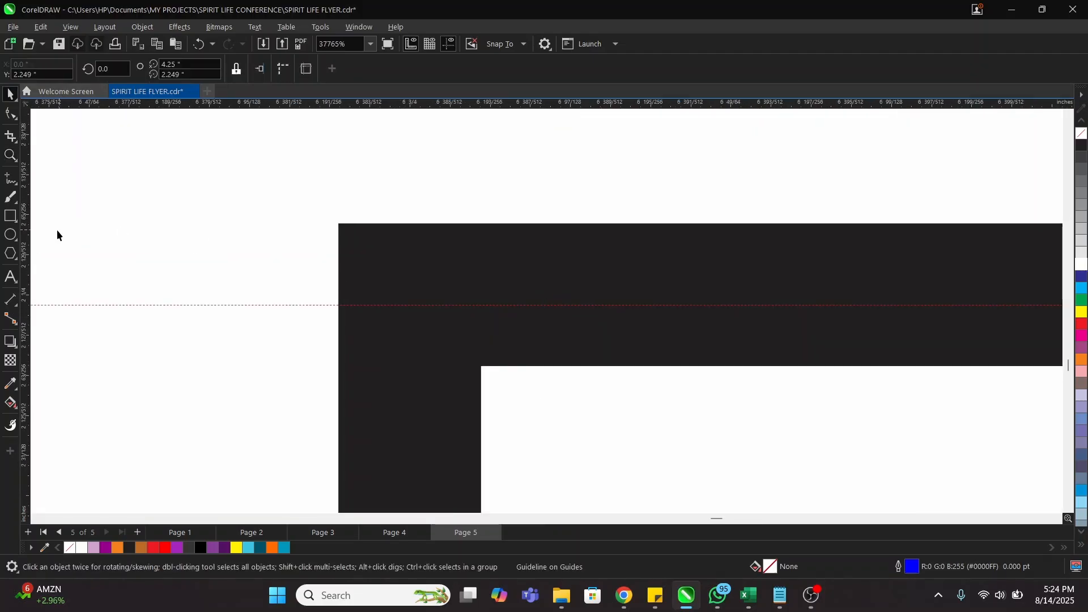
left_click_drag(159, 309, 418, 328)
Step: Place a horizontal guideline along the lower edge of the flyer's top-left corner square
key("z")
right_click(493, 318)
right_click(493, 296)
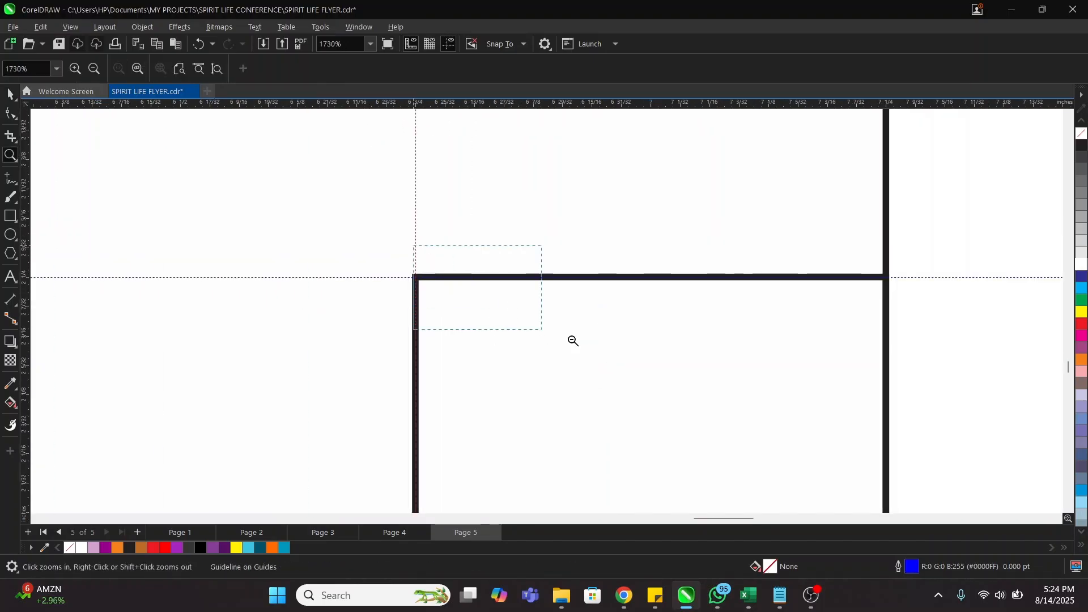
right_click(416, 247)
right_click(624, 361)
left_click_drag(391, 164, 534, 235)
left_click_drag(231, 344, 482, 399)
left_click_drag(486, 274, 672, 360)
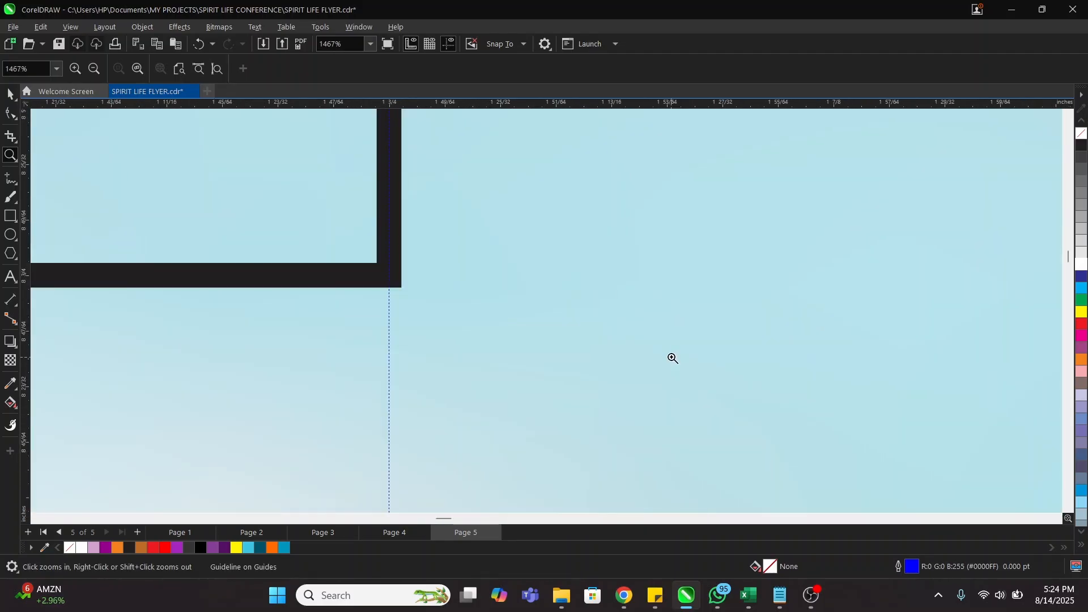
left_click_drag(335, 237, 490, 340)
key("space")
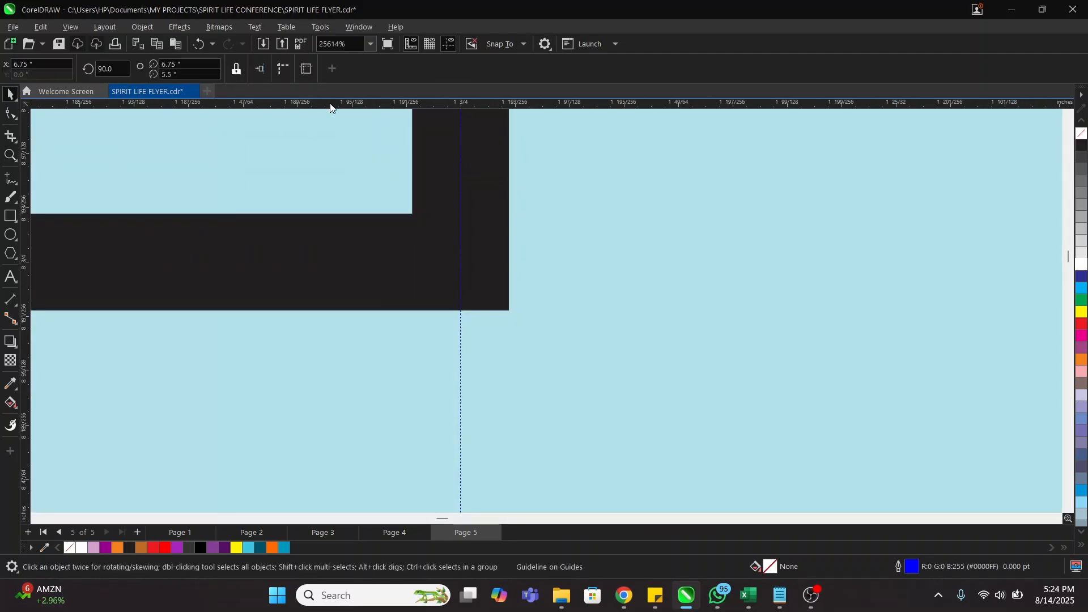
left_click_drag(332, 108, 403, 262)
left_click_drag(460, 233, 583, 309)
left_click_drag(333, 233, 665, 390)
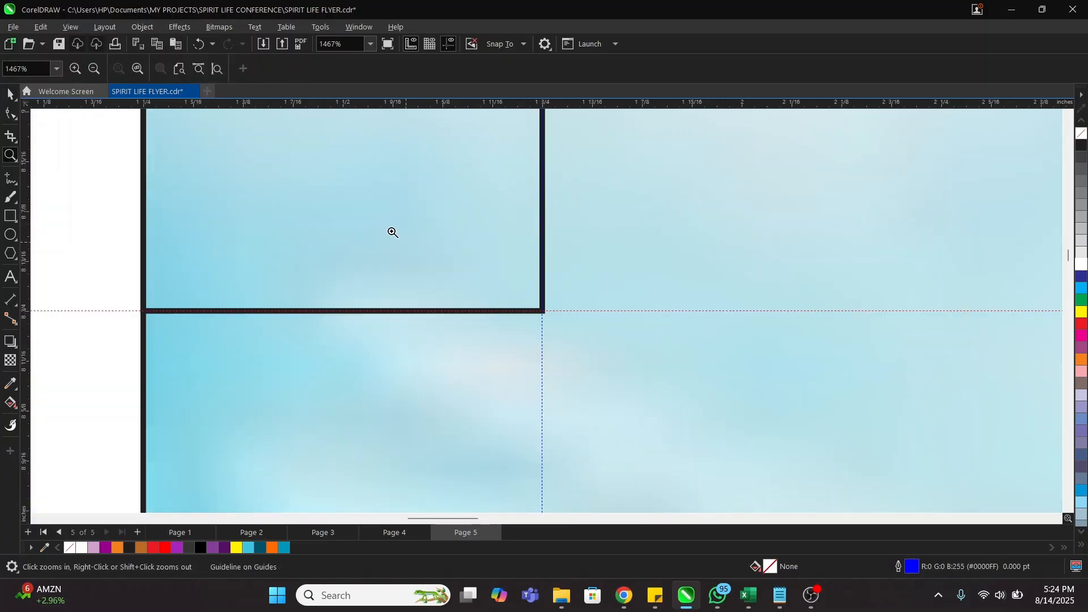
Step: Paste the Wesleyan Church logo and place it just below the upper margin guideline, centred horizontally on the flyer
left_click_drag(760, 396, 725, 395)
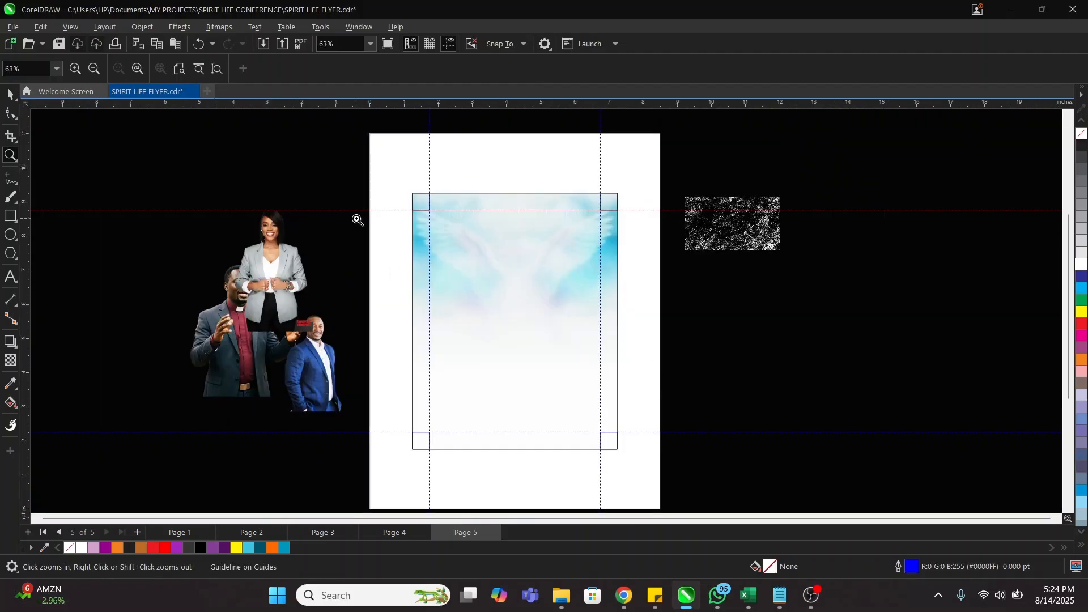
left_click_drag(406, 190, 652, 466)
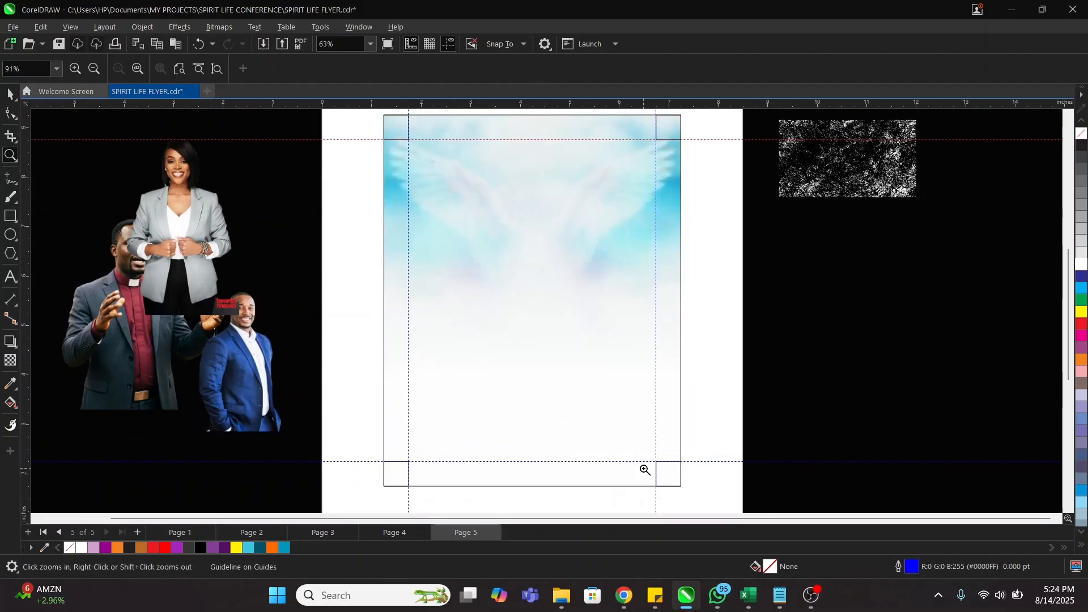
key("space")
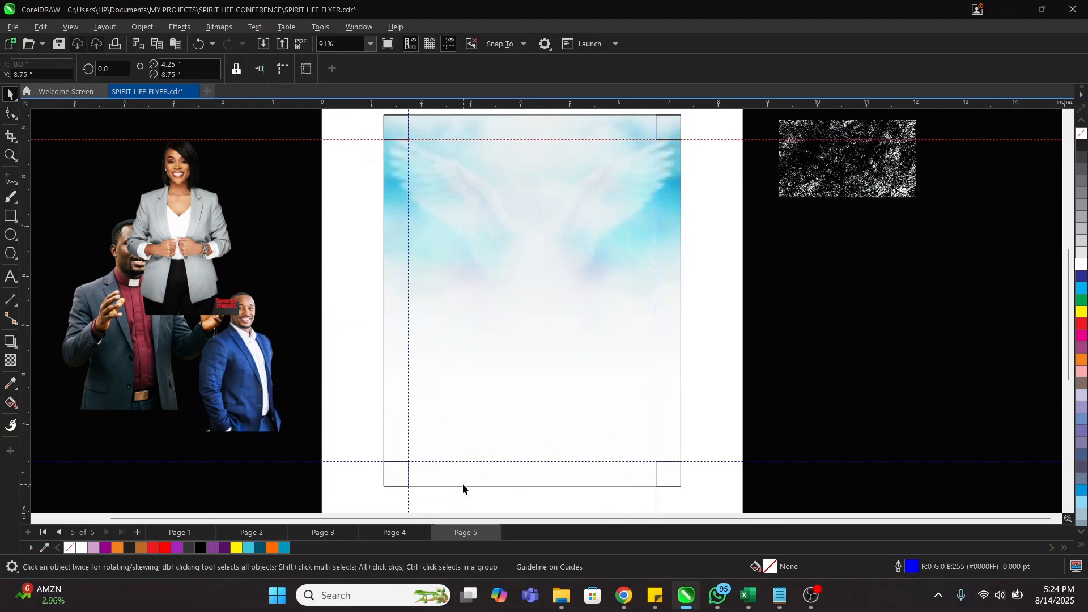
key("ctrl+v")
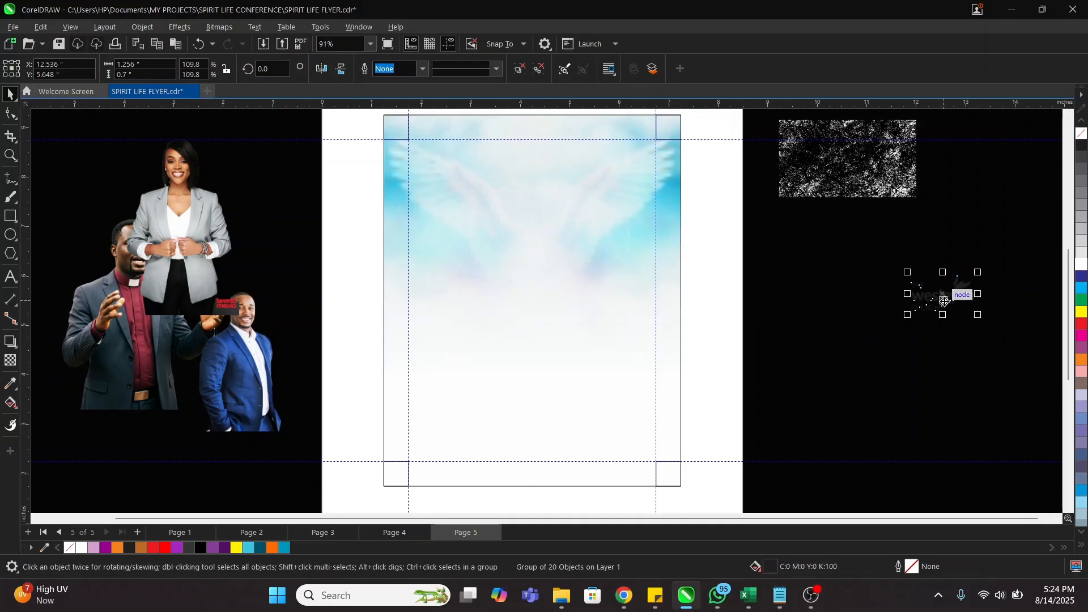
left_click_drag(952, 298, 530, 165)
left_click(587, 167, "shift")
left_click(857, 321)
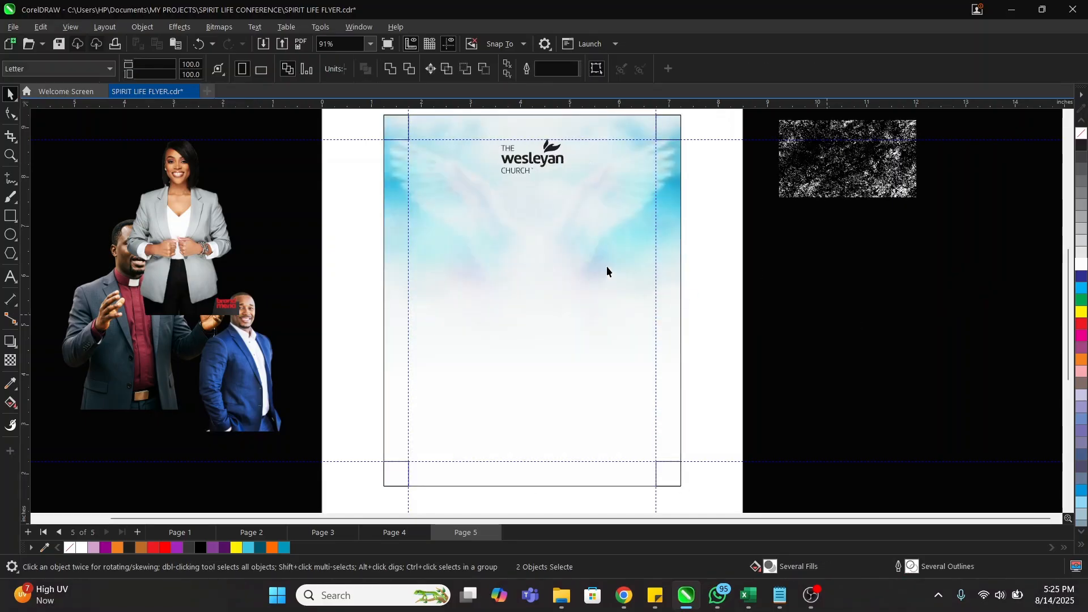
left_click(552, 161)
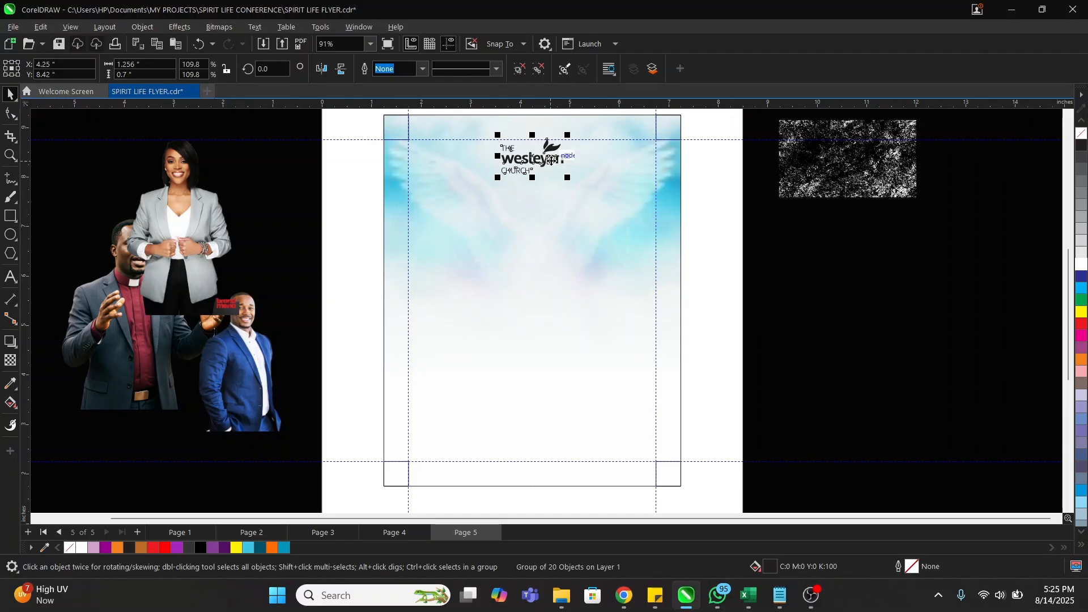
left_click(592, 166)
left_click(936, 306)
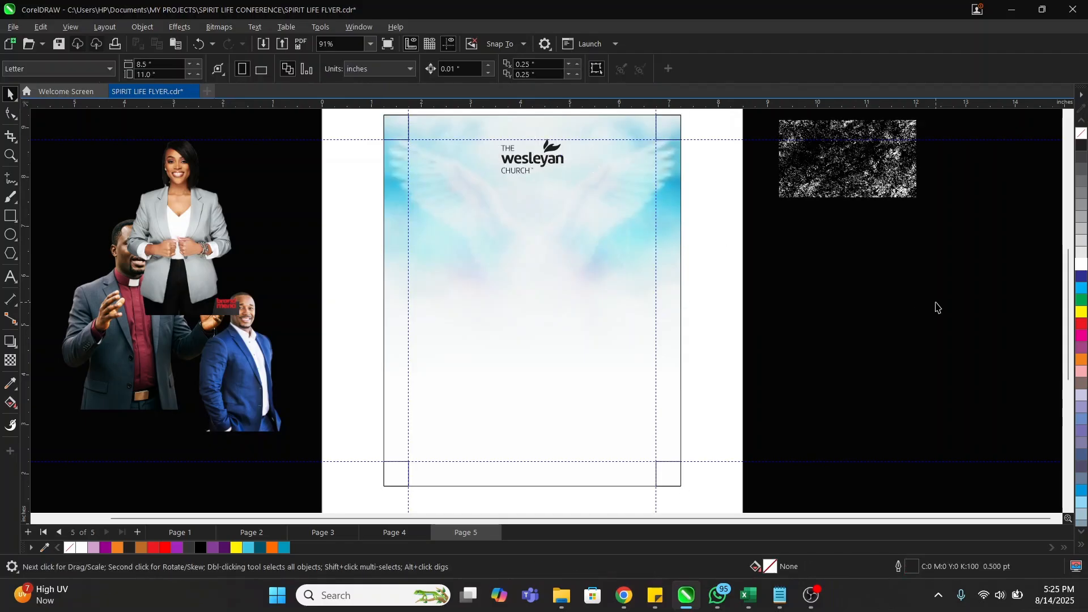
Step: Switch to Notepad, copy the entire flyer text, and return to CorelDRAW
left_click(781, 595)
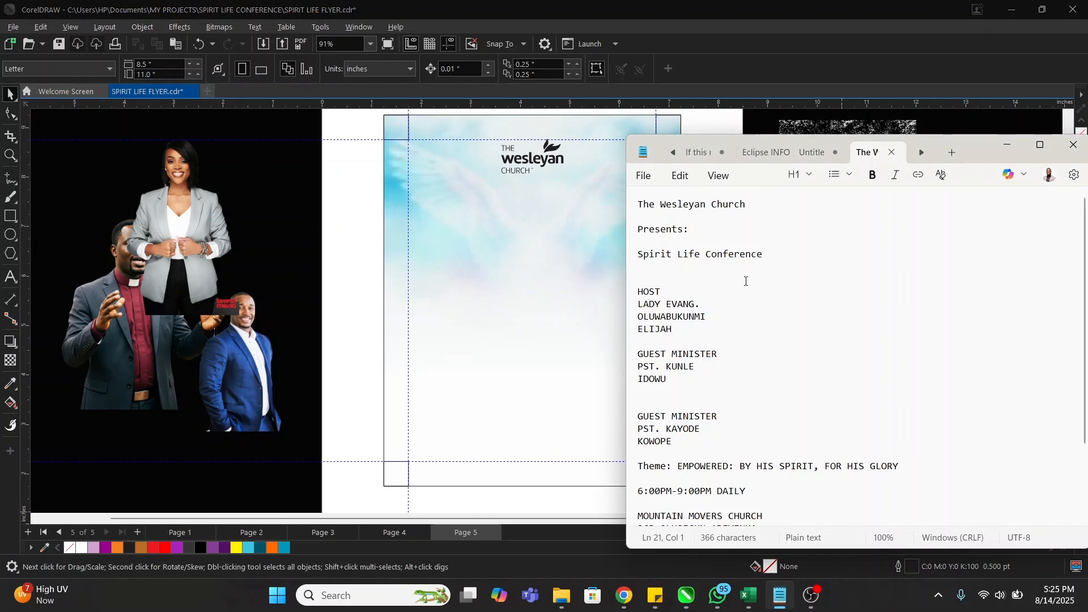
scroll(778, 390, "down", 3)
key("ctrl+a")
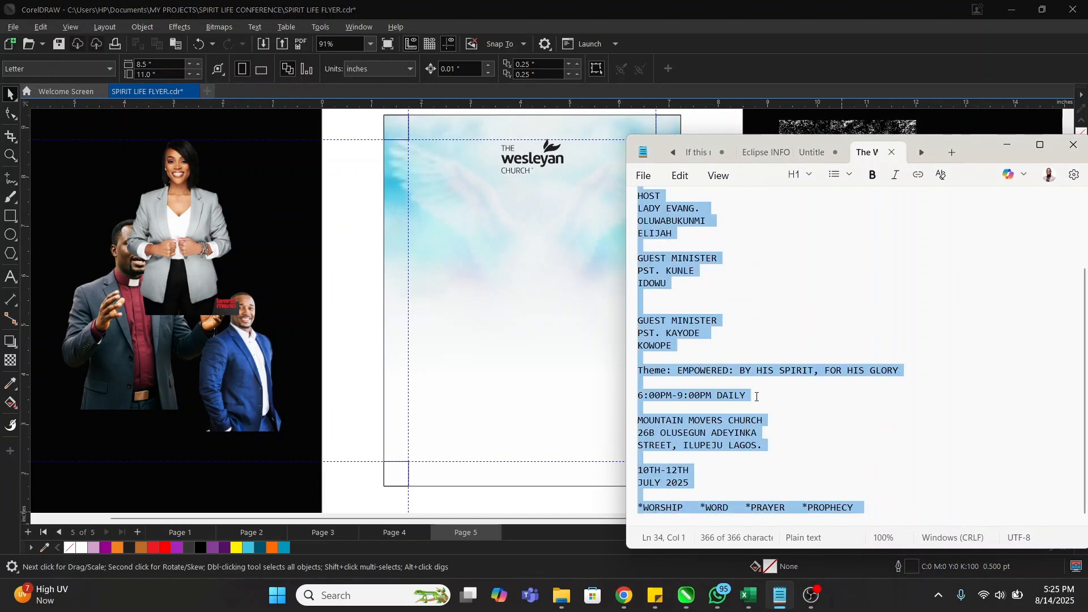
left_click(444, 306)
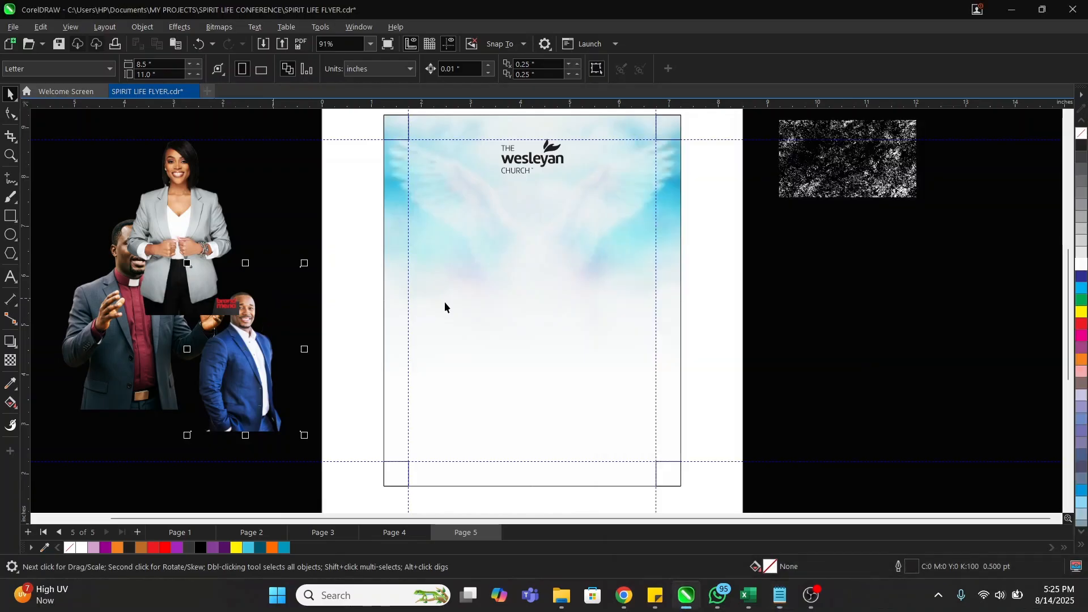
Step: Move the grunge texture image beside the portraits and paste the copied text into a paragraph frame in the cleared area beside the page
left_click(805, 187)
left_click_drag(805, 187, 214, 217)
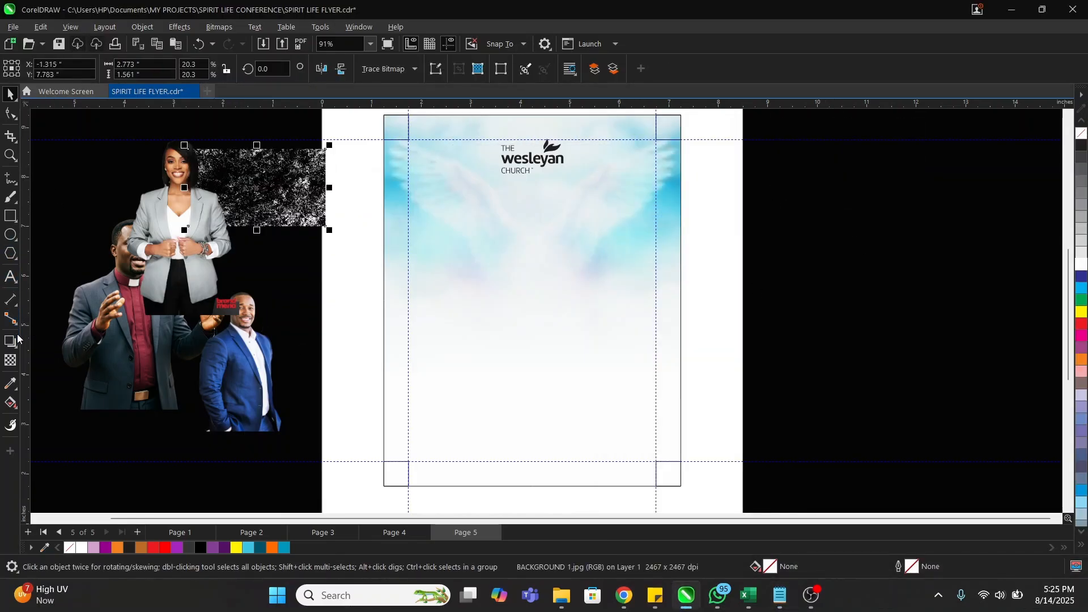
left_click(11, 276)
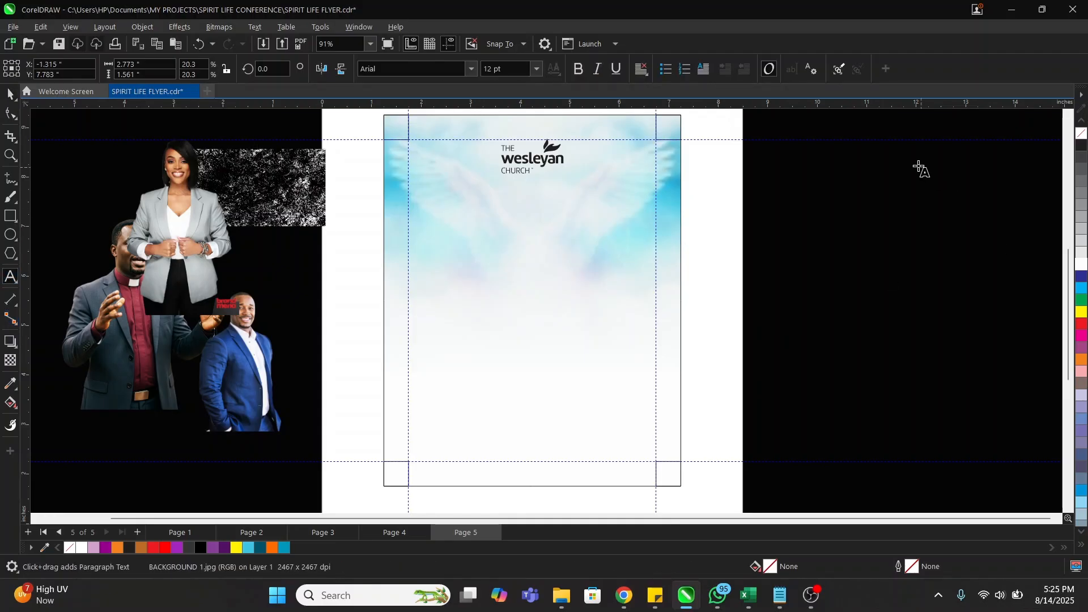
left_click_drag(784, 165, 972, 482)
key("ctrl+v")
Step: Fill all of the pasted paragraph text with white
key("ctrl+a")
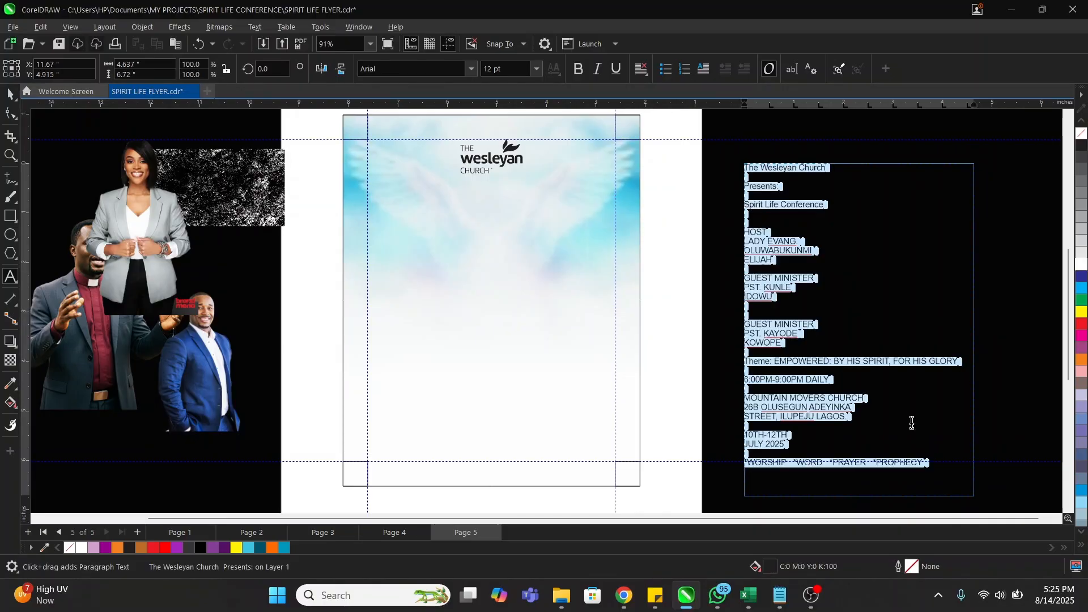
left_click(1081, 264)
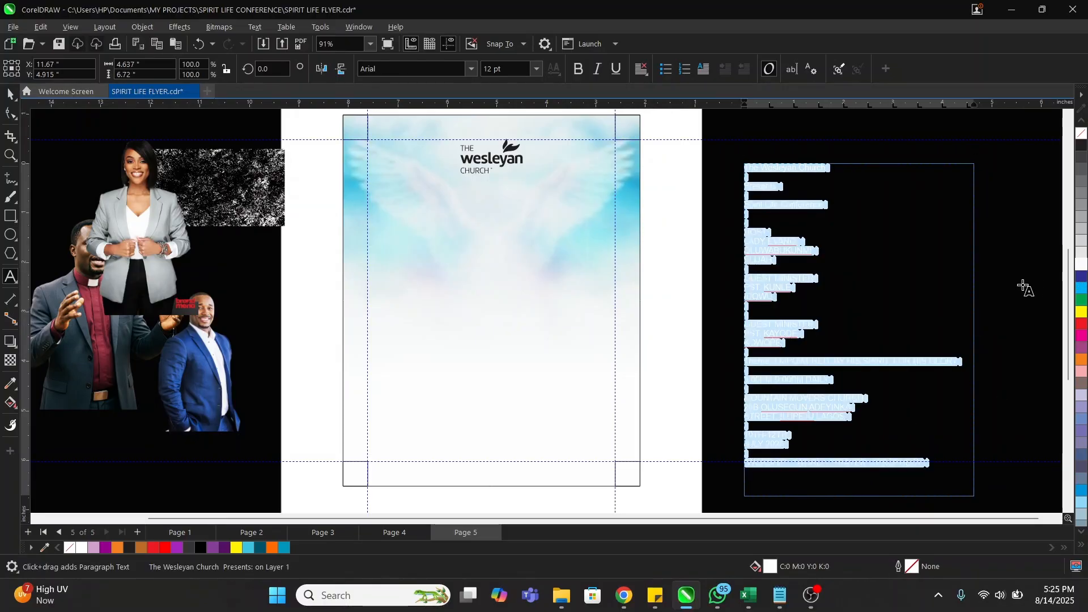
key("Escape")
key("Escape")
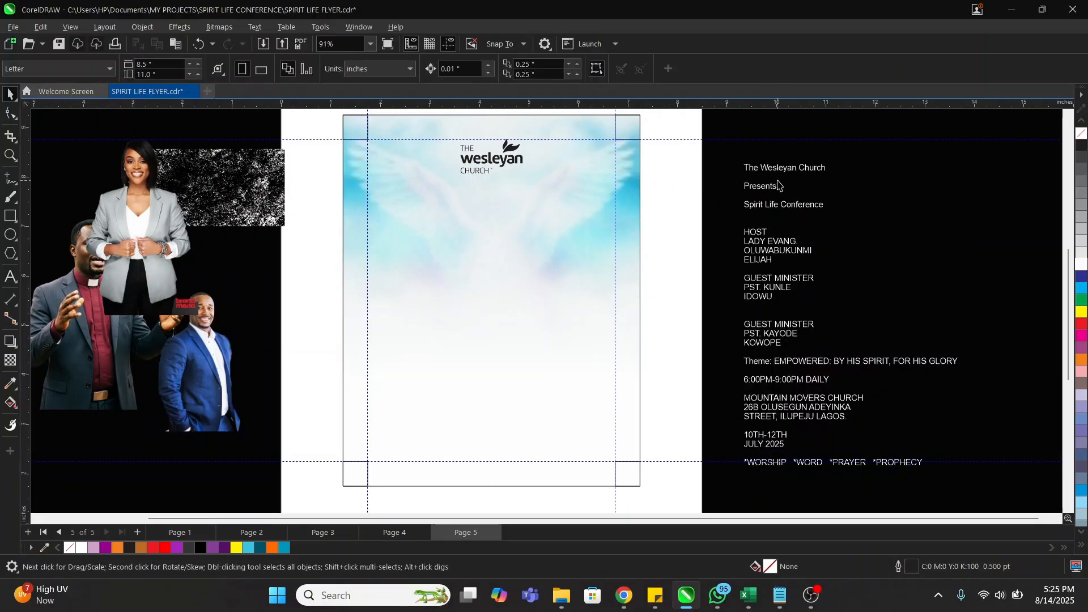
Step: Delete the "The Wesleyan Church" line and its empty line from the beginning of the text block
double_click(778, 173)
left_click_drag(826, 176, 722, 163)
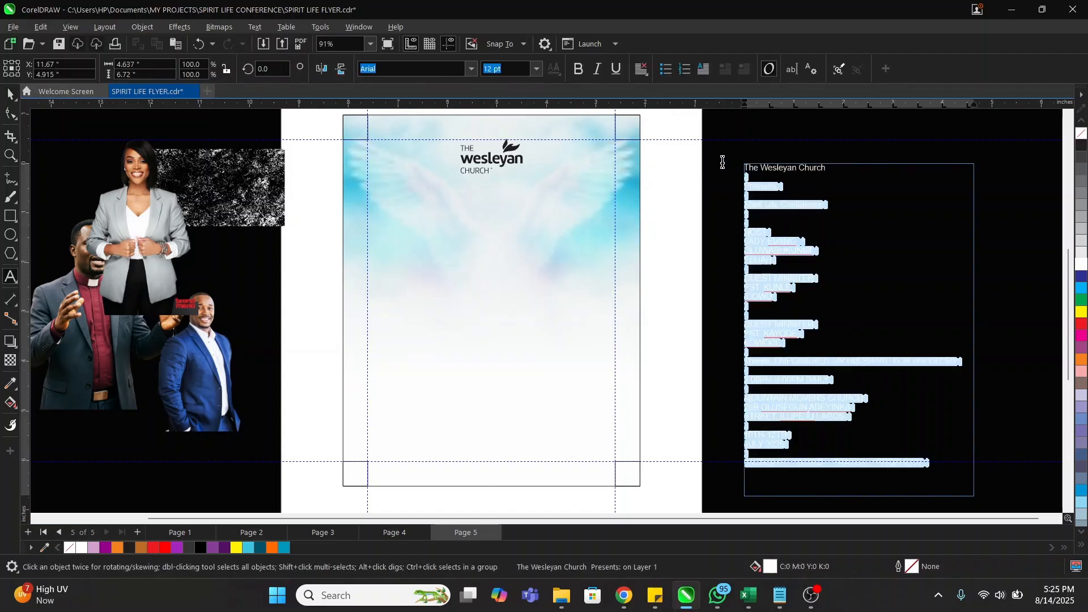
left_click(825, 168)
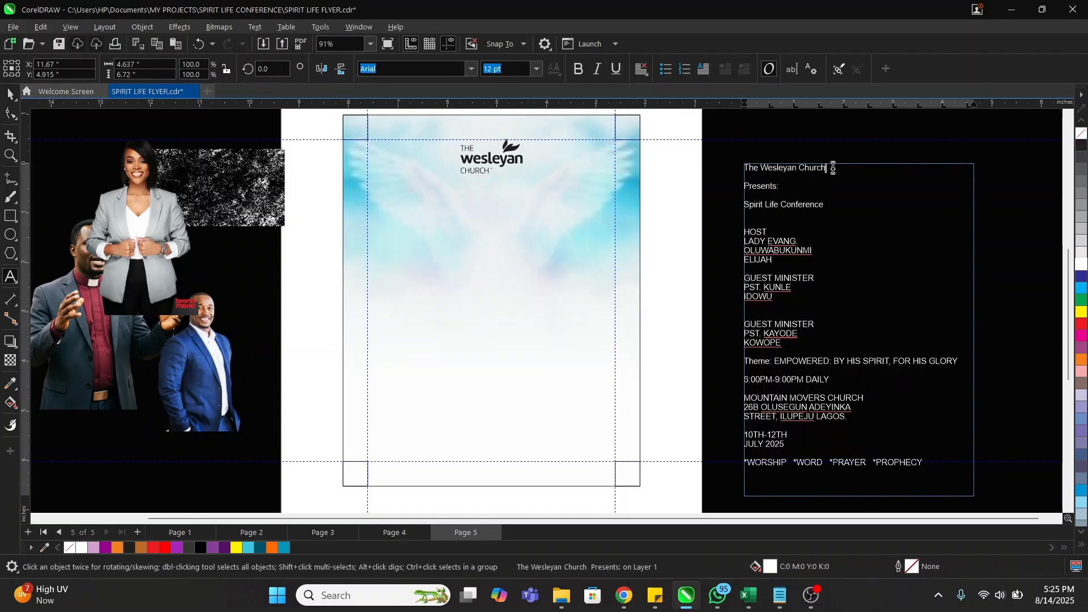
left_click_drag(833, 168, 757, 164)
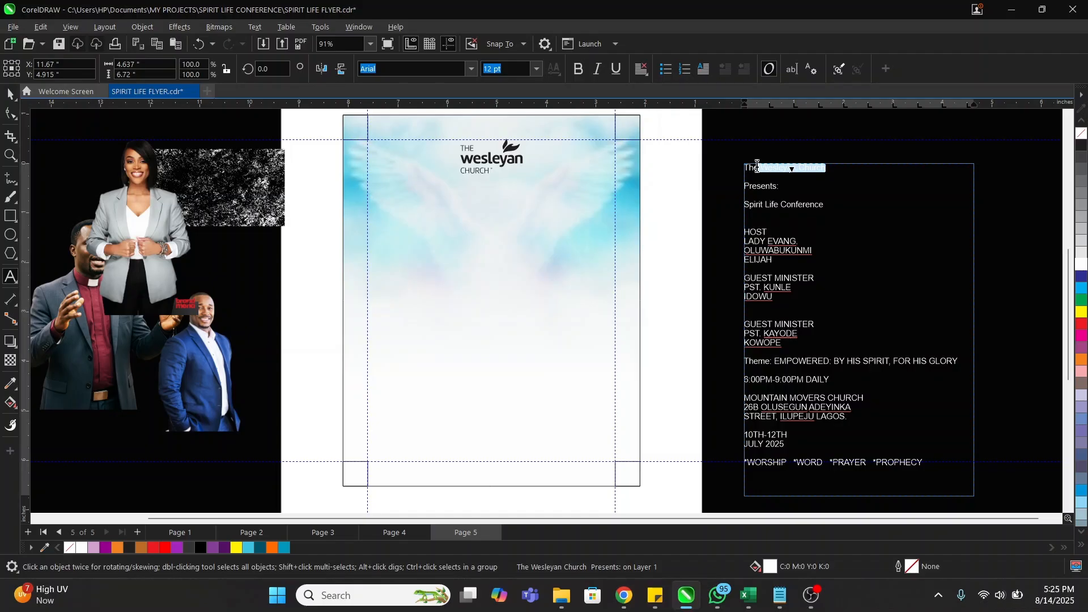
key("BackSpace")
key("BackSpace")
key("BackSpace")
key("BackSpace")
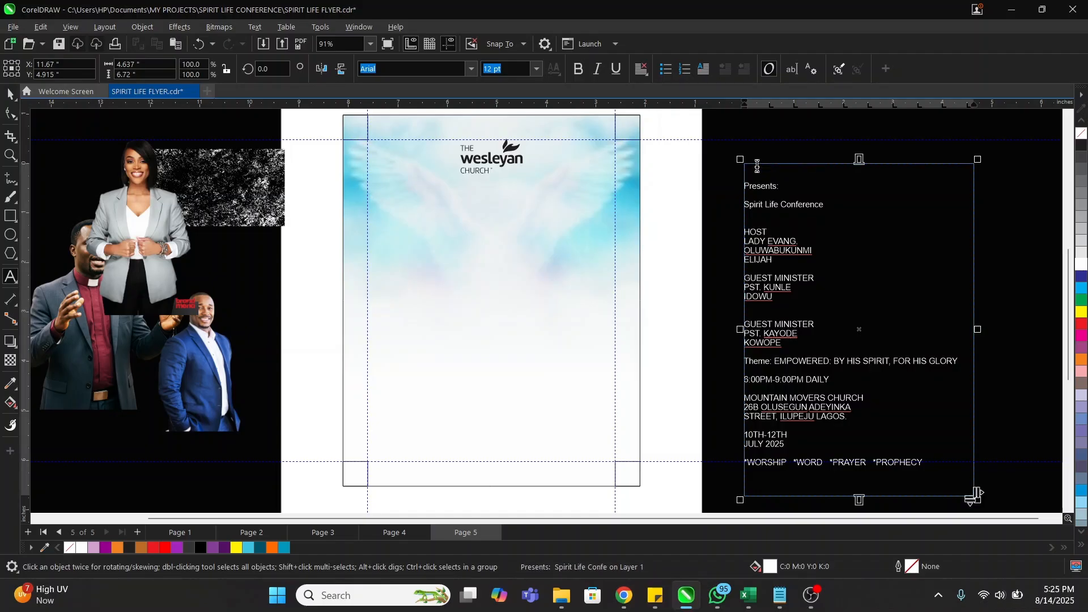
key("Delete")
Step: Move "Presents:" out of the text block to beneath the logo as separate black text, enlarged to about 17.72 pt
mouse_move(751, 170)
left_mouse_down()
mouse_move(736, 175)
mouse_move(789, 181)
mouse_move(747, 177)
left_mouse_up()
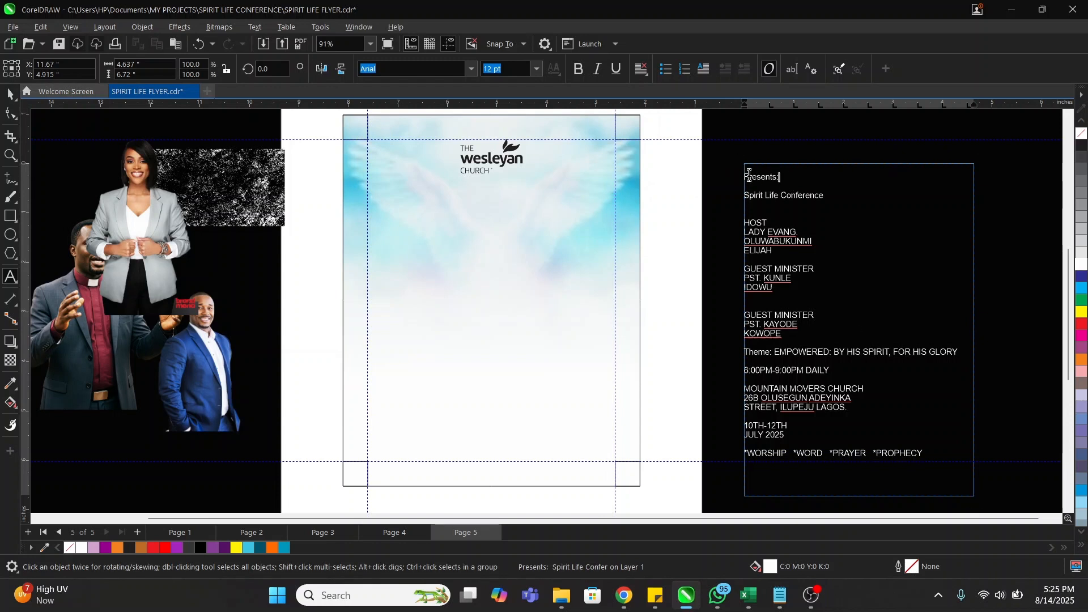
left_click_drag(514, 204, 520, 210)
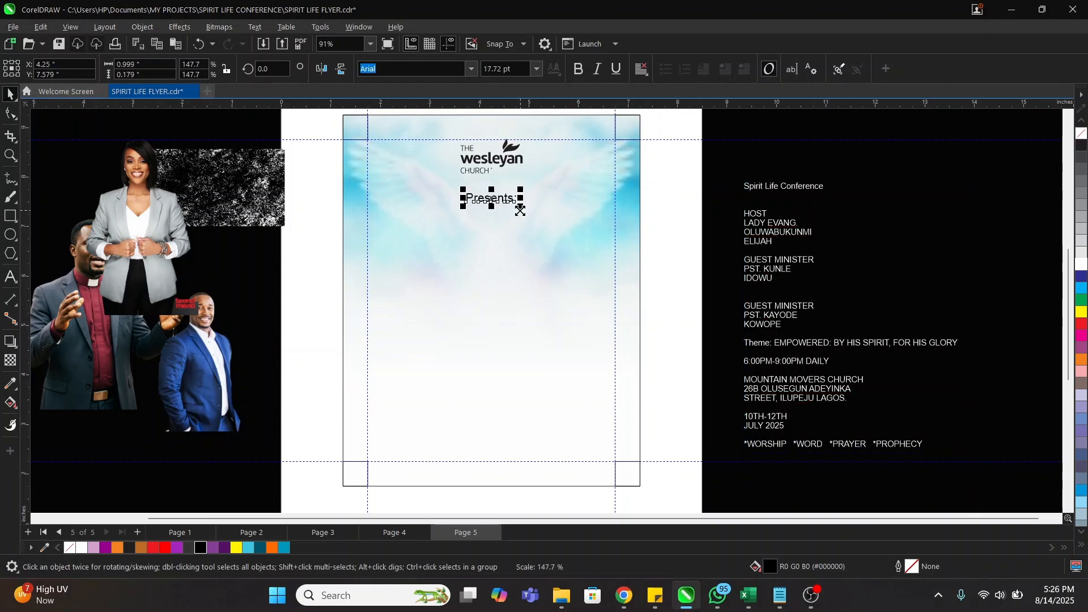
Step: Convert the "Presents:" text to uppercase and centre it horizontally on the flyer
left_click(507, 199)
double_click(506, 199)
key("ctrl+a")
right_click(507, 200)
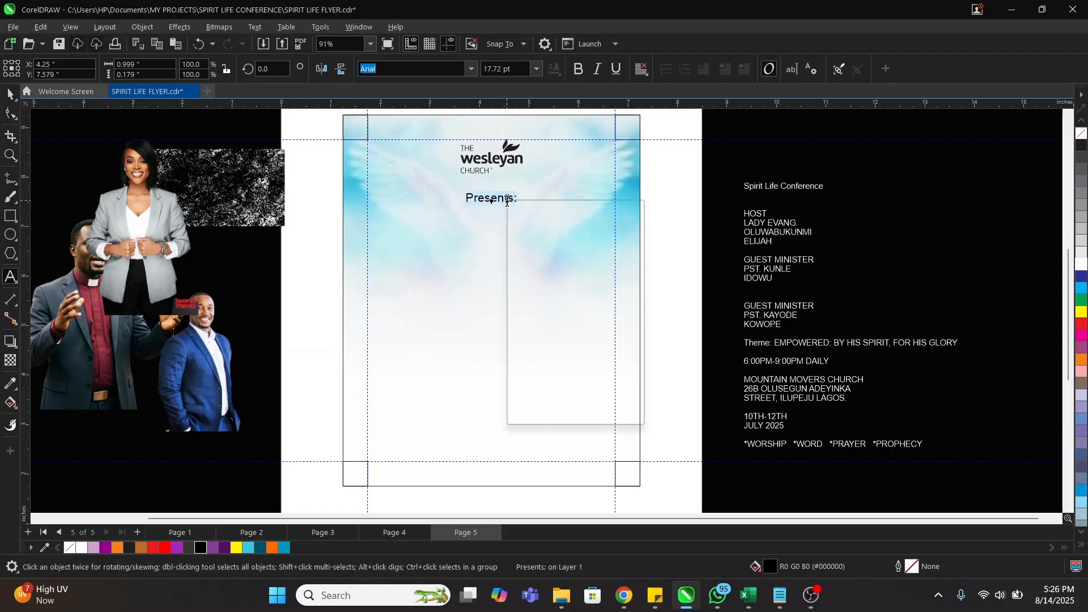
left_click(495, 201)
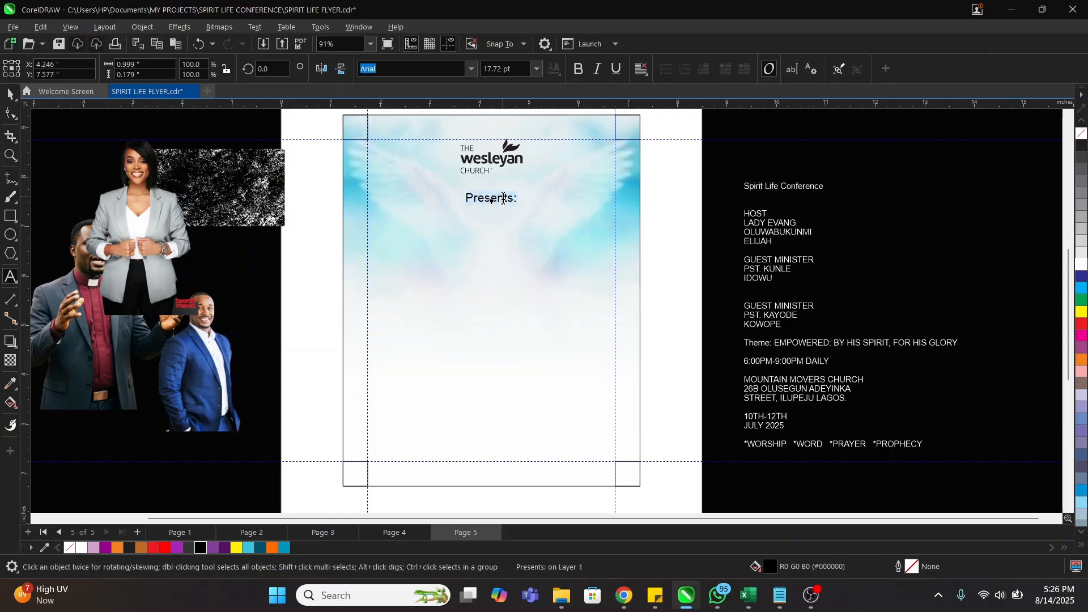
right_click(503, 198)
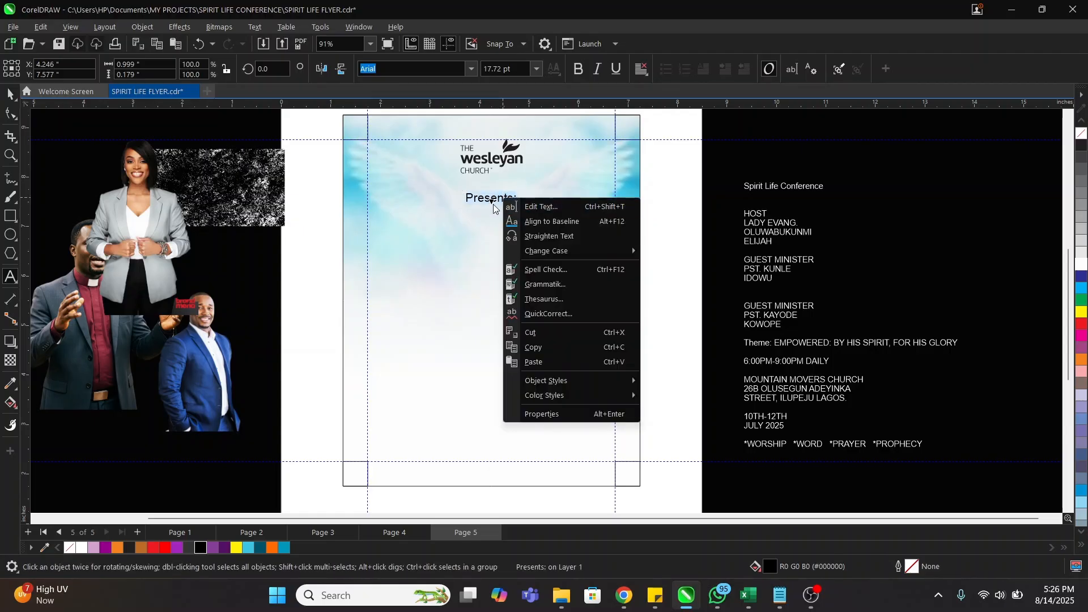
mouse_move(589, 251)
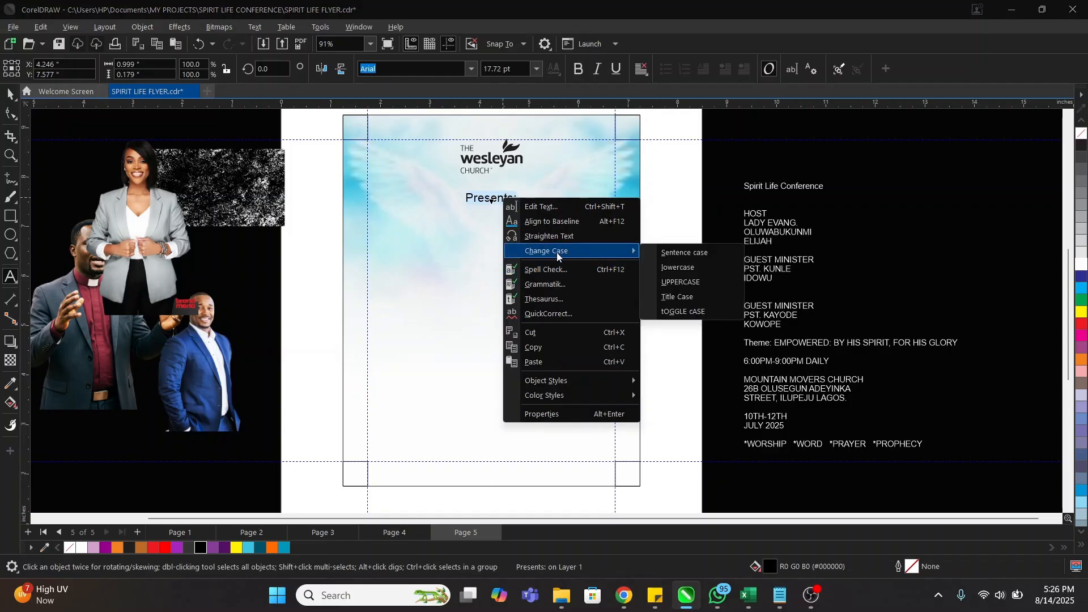
left_click(697, 281)
left_click(557, 198, "shift")
key("c")
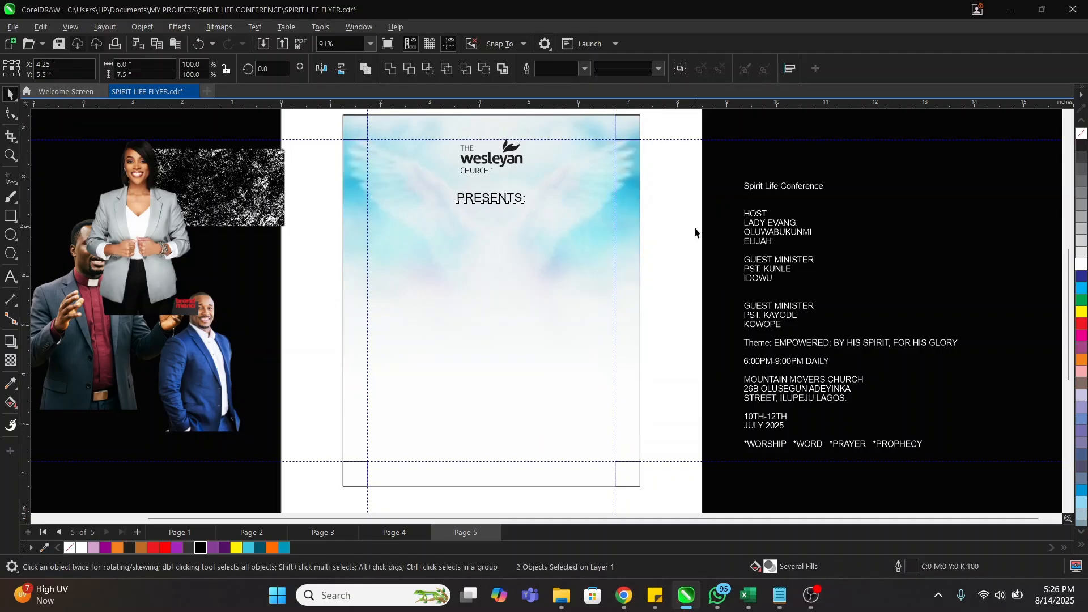
left_click(694, 226)
Step: Shrink "PRESENTS:" to about 10.67 pt and move it slightly closer to the logo, centred horizontally on the flyer
left_click(519, 199)
left_click_drag(531, 208, 517, 211)
left_click(537, 202, "shift")
left_click(671, 227)
left_click(500, 202)
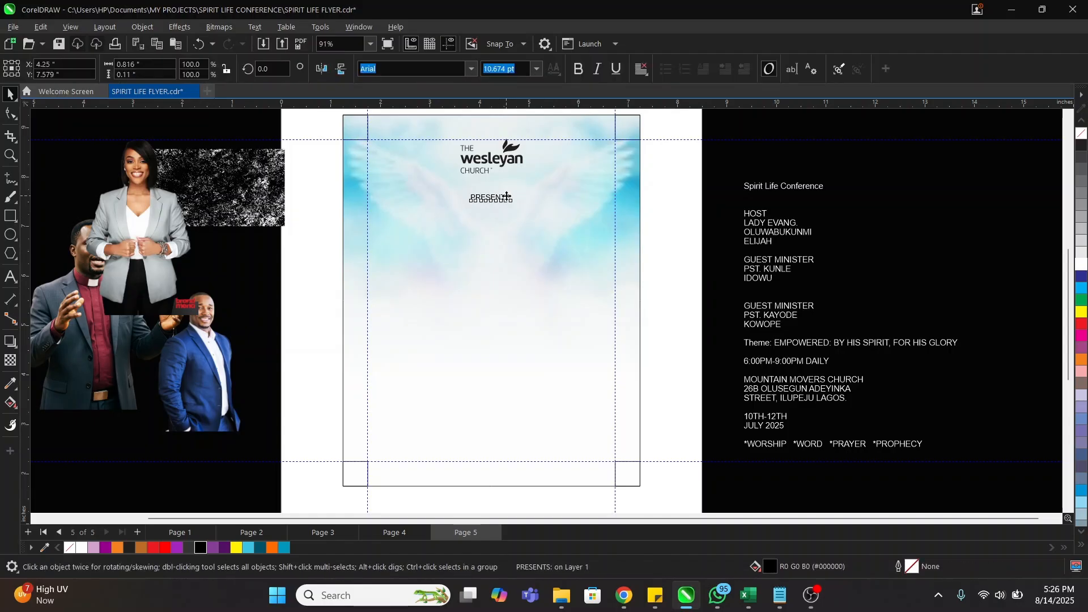
left_click_drag(507, 192, 508, 193)
left_click(559, 194, "shift")
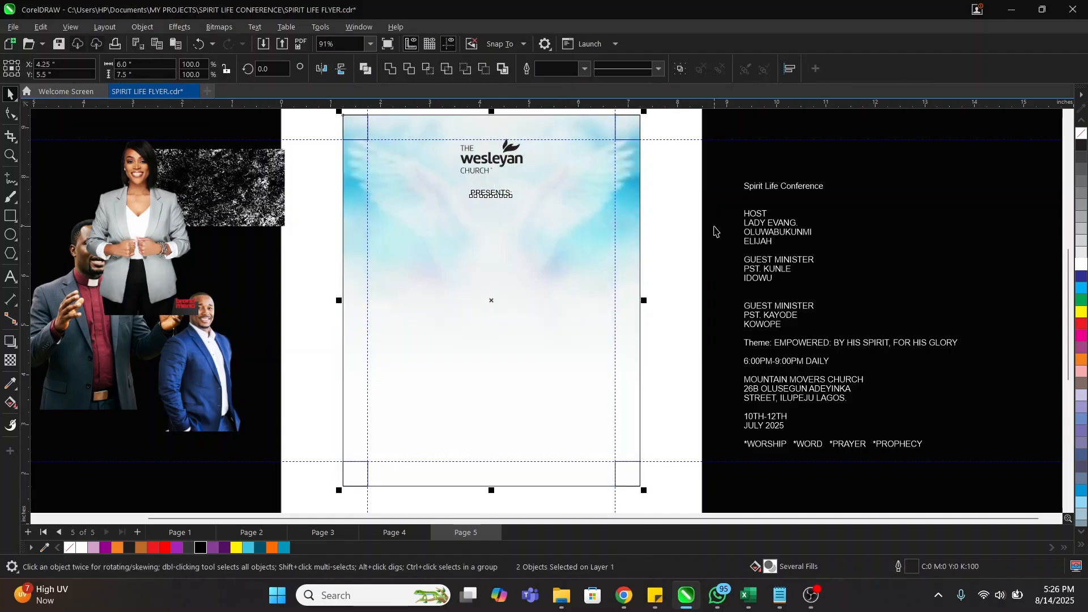
left_click(715, 230)
Step: Move "Spirit Life Conference" from the text block onto the flyer below "PRESENTS:" as separate black text
double_click(789, 187)
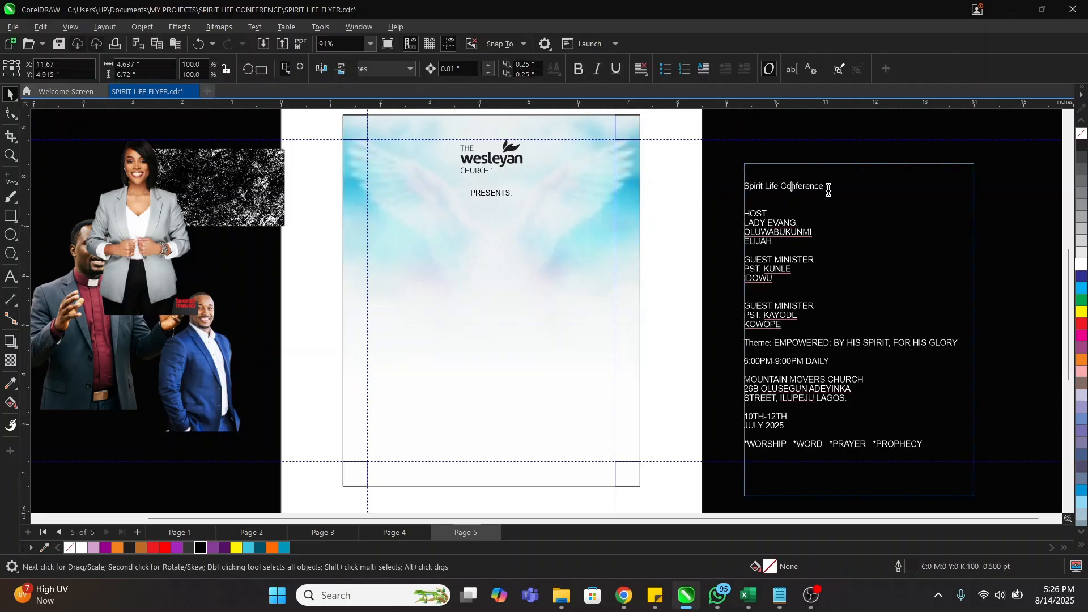
left_click_drag(826, 188, 721, 181)
key("ctrl+c")
key("BackSpace")
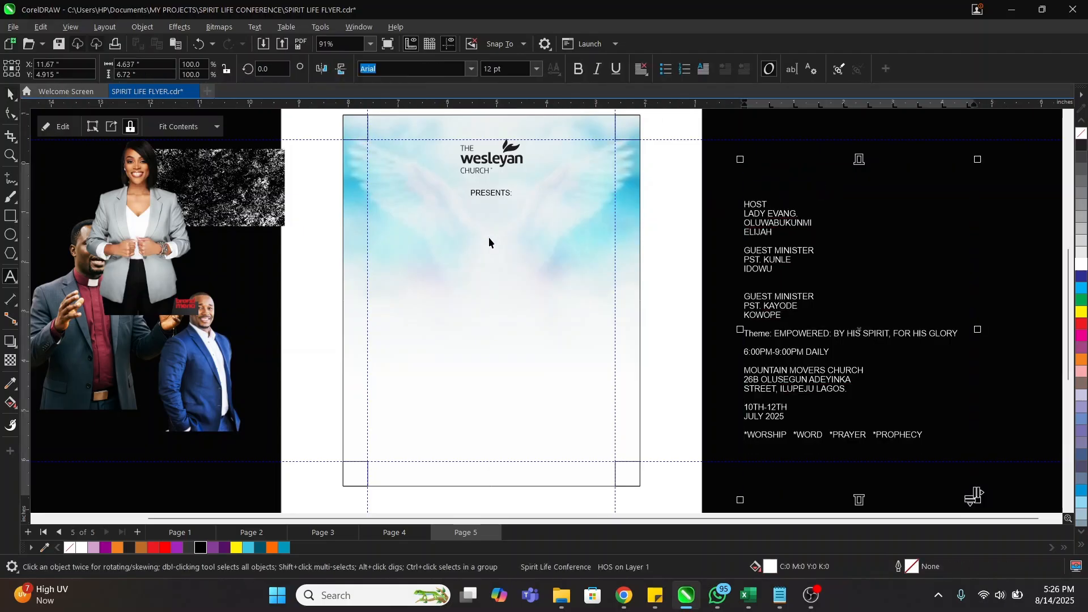
left_click(472, 256)
key("ctrl+v")
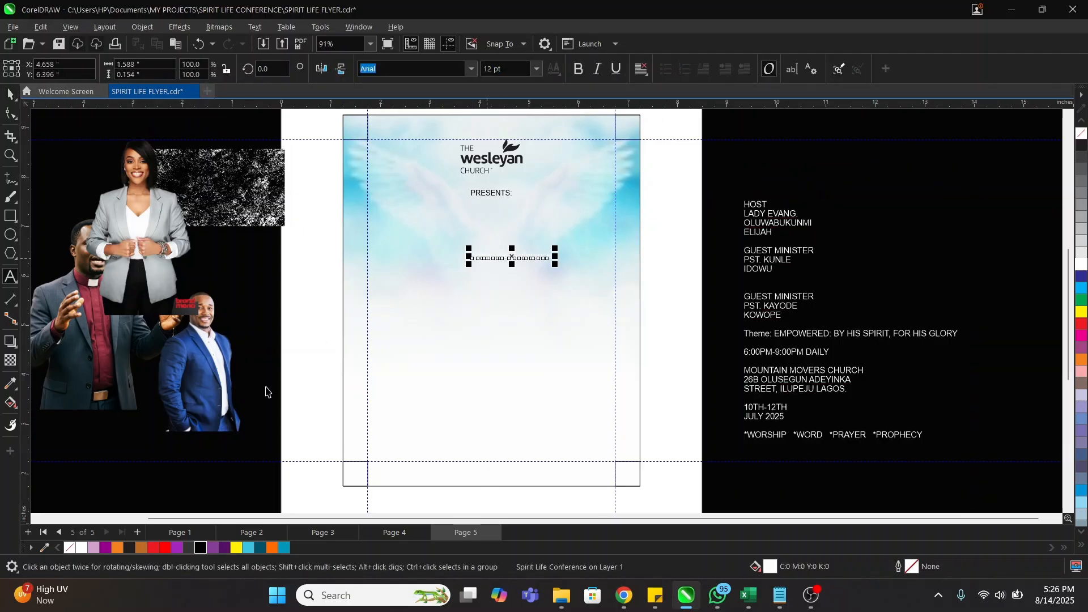
key("ctrl+space")
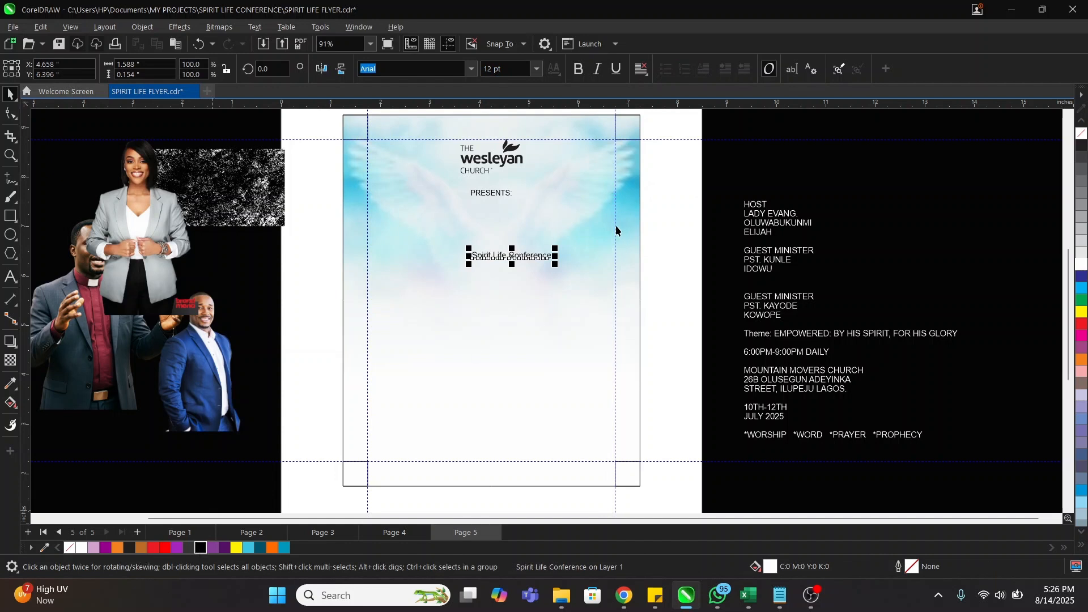
Step: Break the "Spirit Life Conference" title into three lines with one word on each
double_click(492, 257)
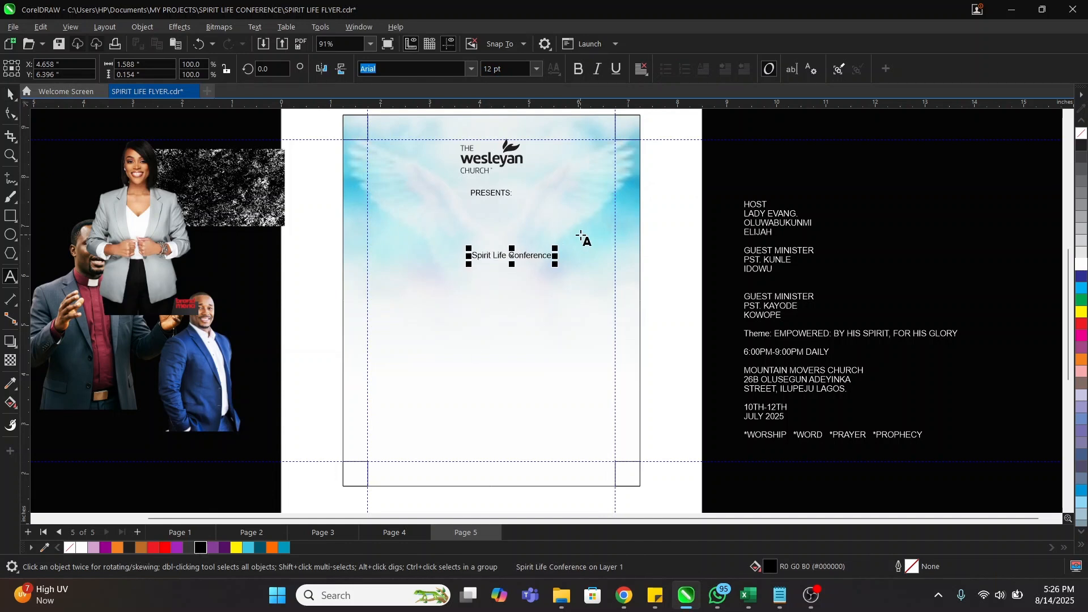
key("Return")
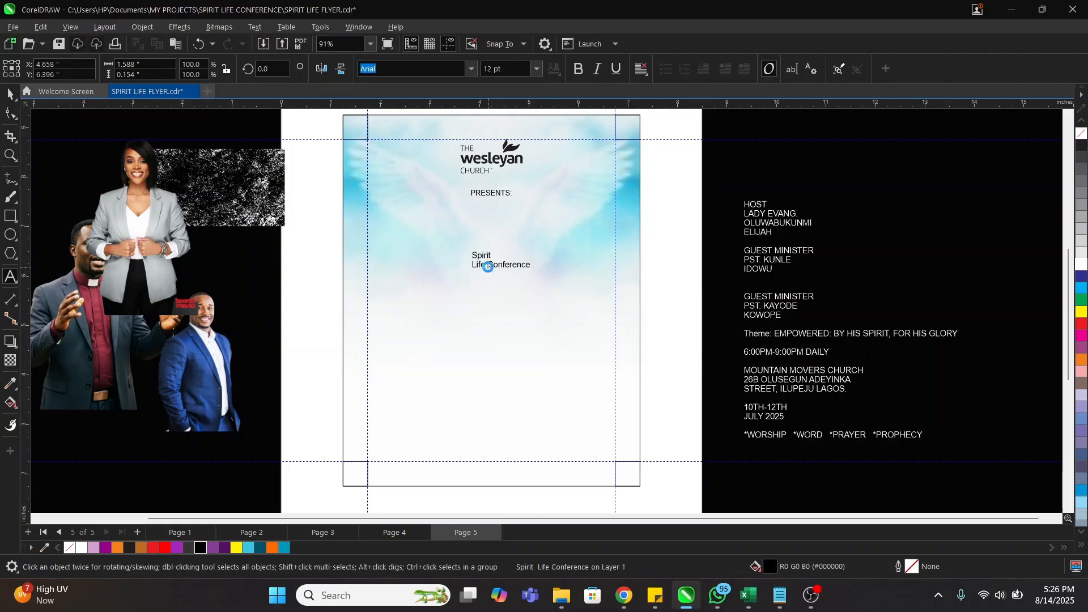
left_click(488, 266)
key("Return")
key("ctrl+space")
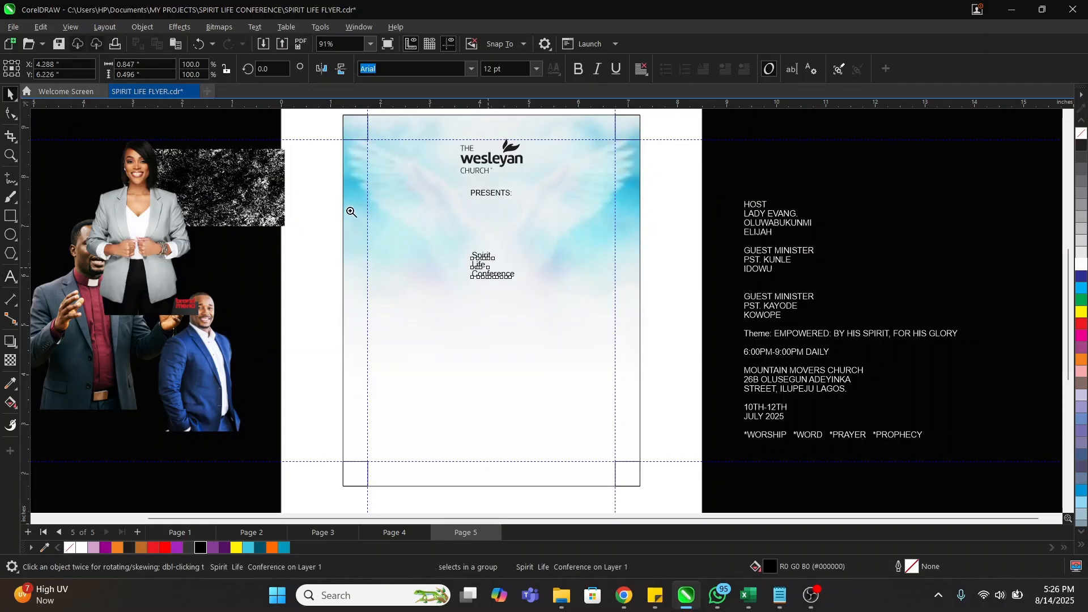
Step: Split "Conference" out of the title into its own text below and enlarge it to about 1.59 inches wide
left_click_drag(315, 206, 703, 338)
double_click(526, 316)
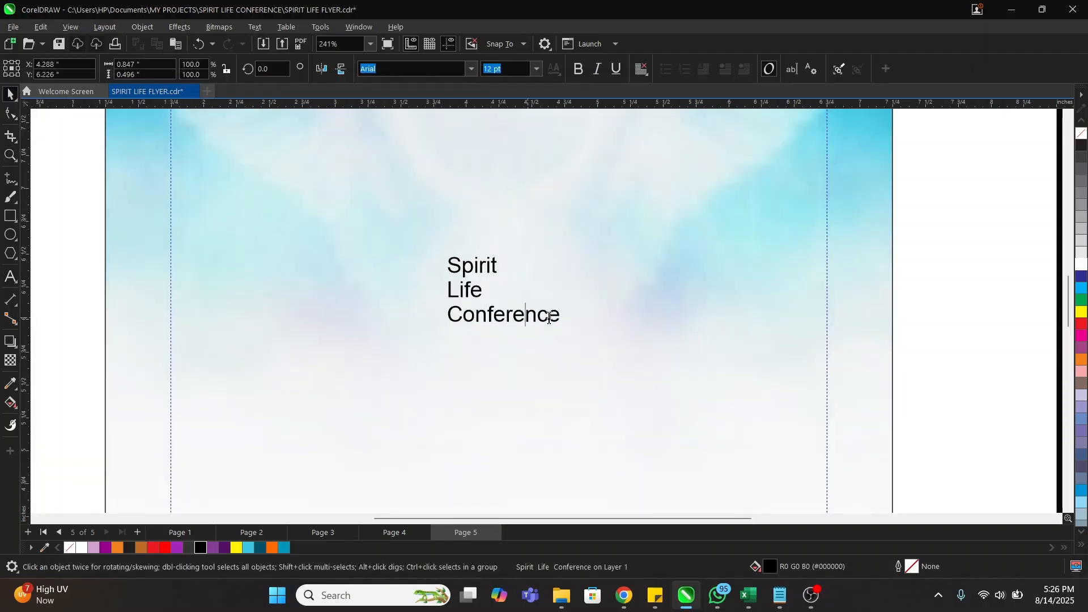
left_click_drag(570, 317, 438, 316)
key("ctrl+x")
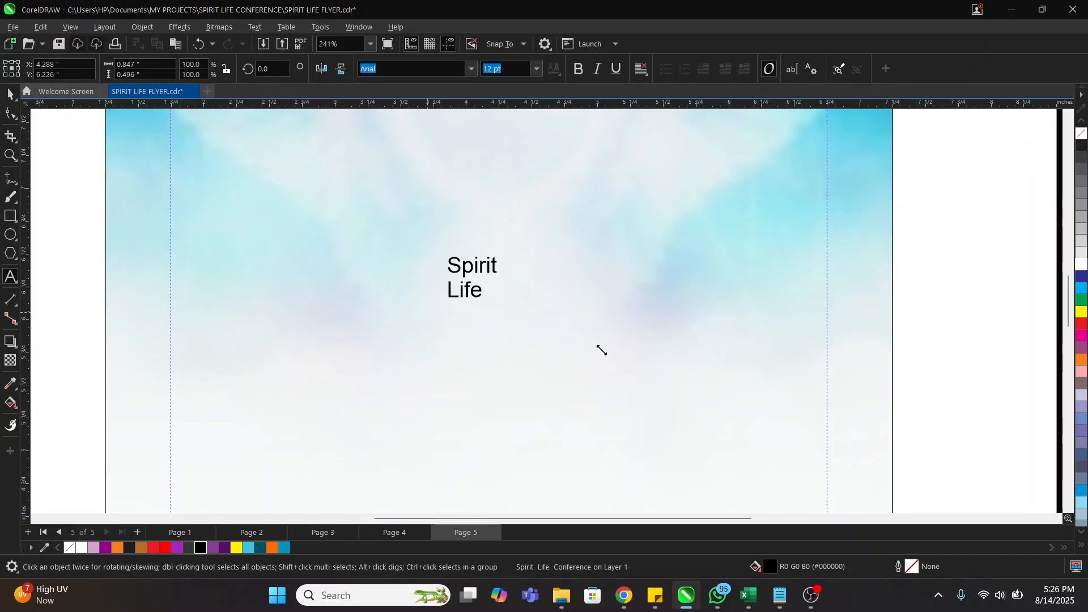
left_click(506, 419)
key("ctrl+v")
key("ctrl+space")
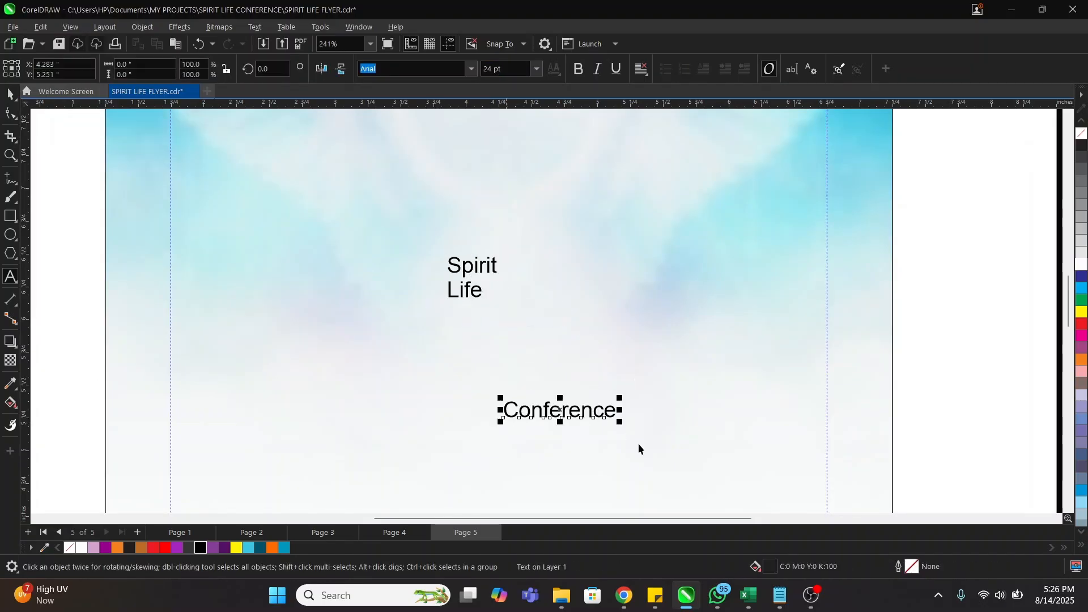
left_click_drag(622, 422, 715, 441)
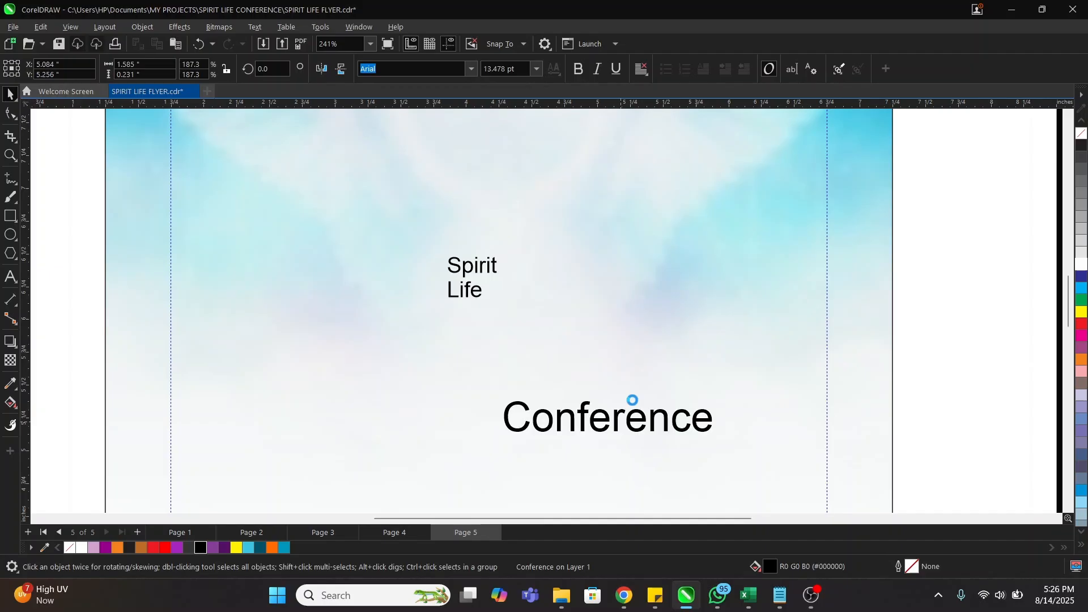
Step: Centre-align the "Spirit" and "Life" lines and enlarge this text to about 54.5 pt
left_click(483, 266)
double_click(482, 266)
key("ctrl+a")
key("ctrl+e")
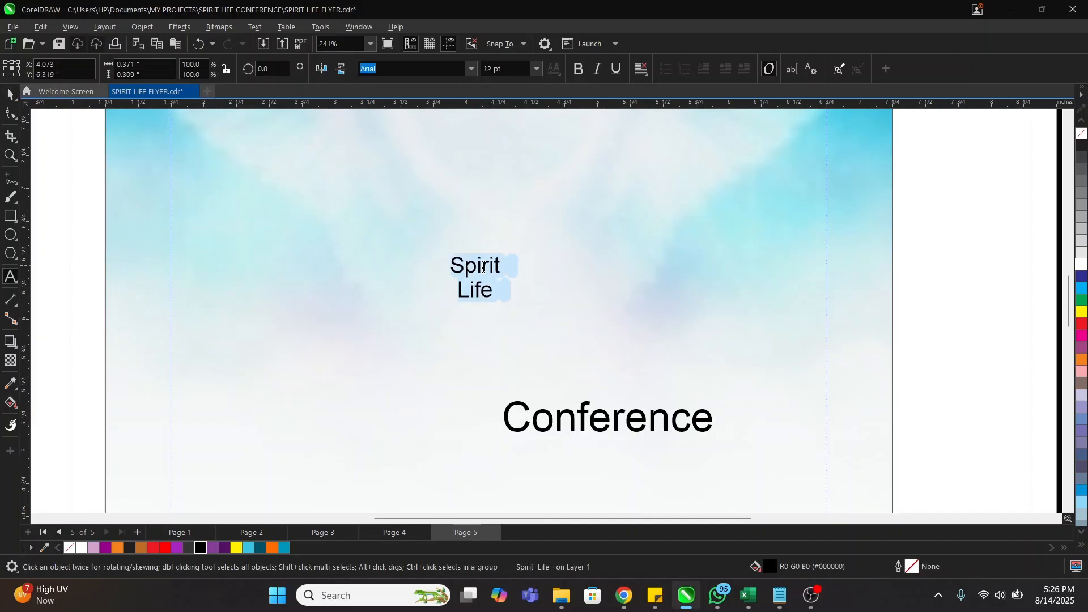
key("ctrl+space")
left_click_drag(505, 253, 591, 178)
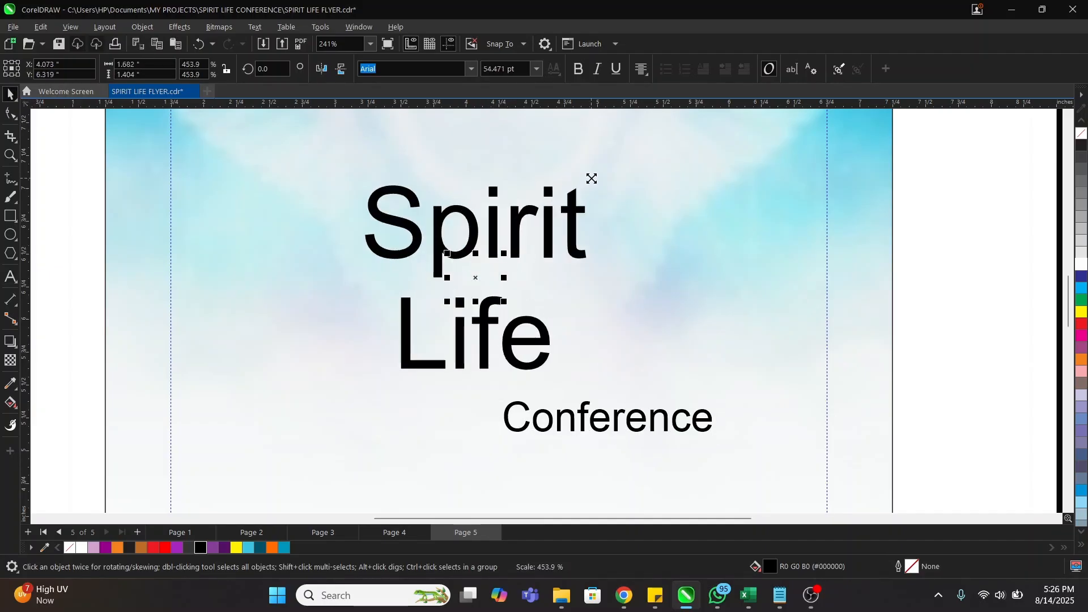
Step: Centre "Spirit Life" horizontally on the flyer and move it slightly up towards "PRESENTS:"
scroll(587, 222, "down", 2)
left_click(641, 224, "shift")
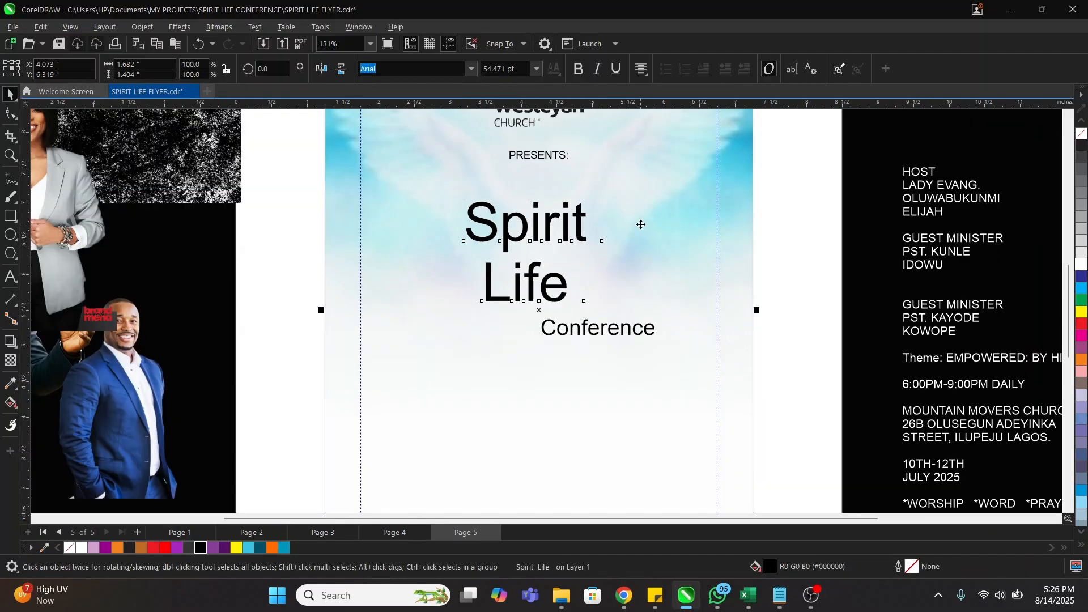
key("c")
scroll(616, 288, "down", 2)
key("Escape")
key("z")
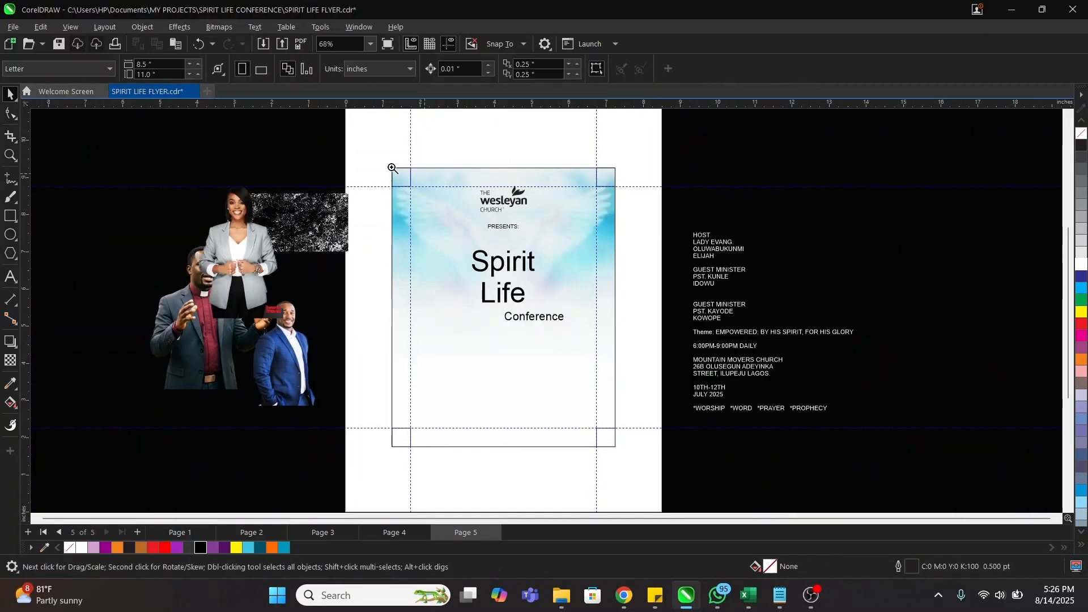
left_click_drag(564, 324, 640, 342)
key("space")
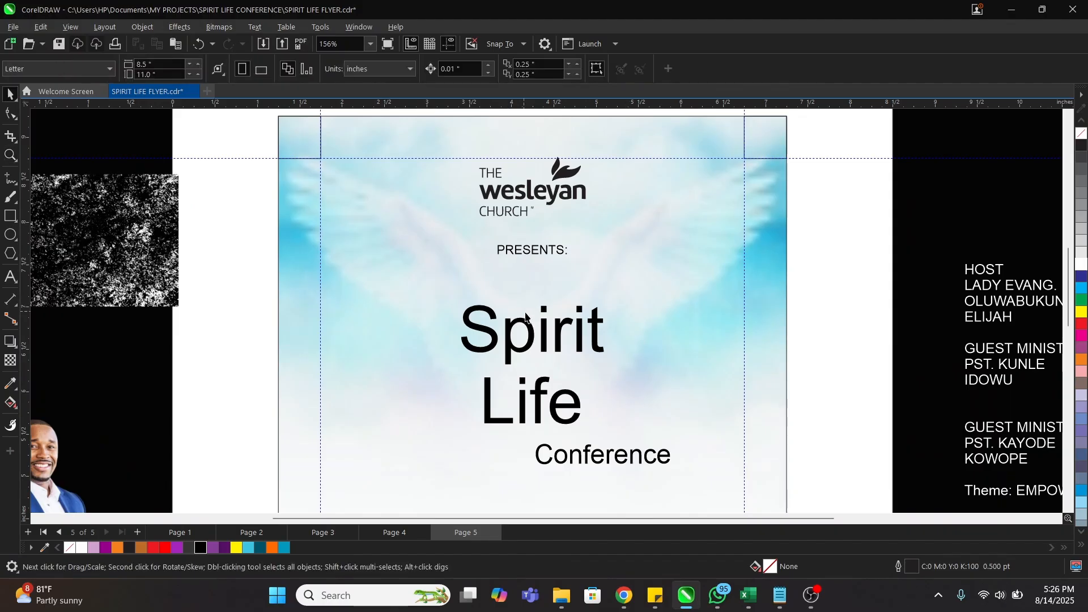
left_click_drag(542, 329, 553, 314)
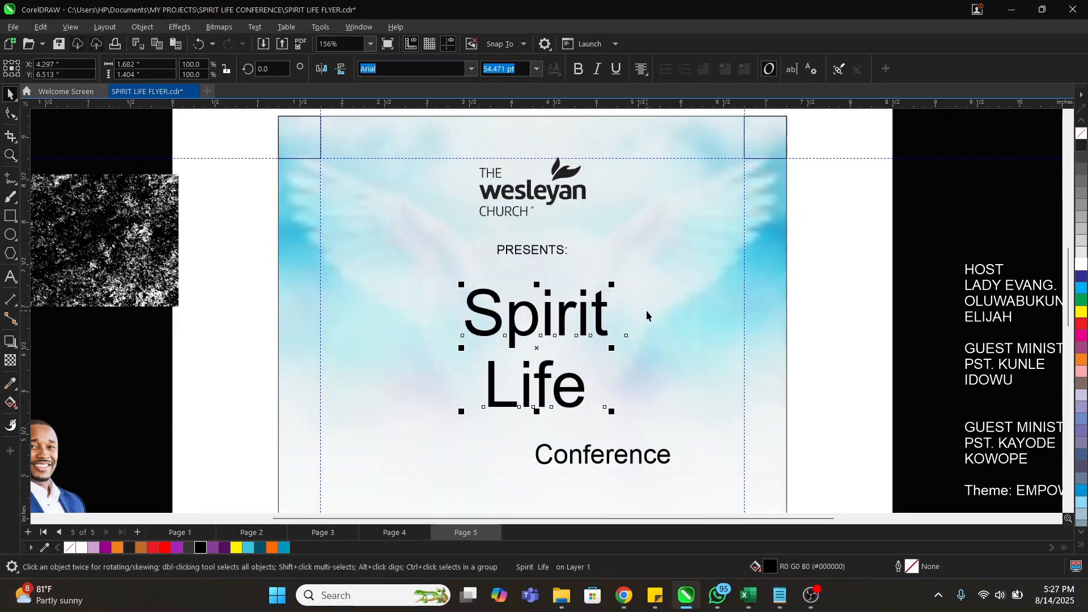
left_click(845, 290)
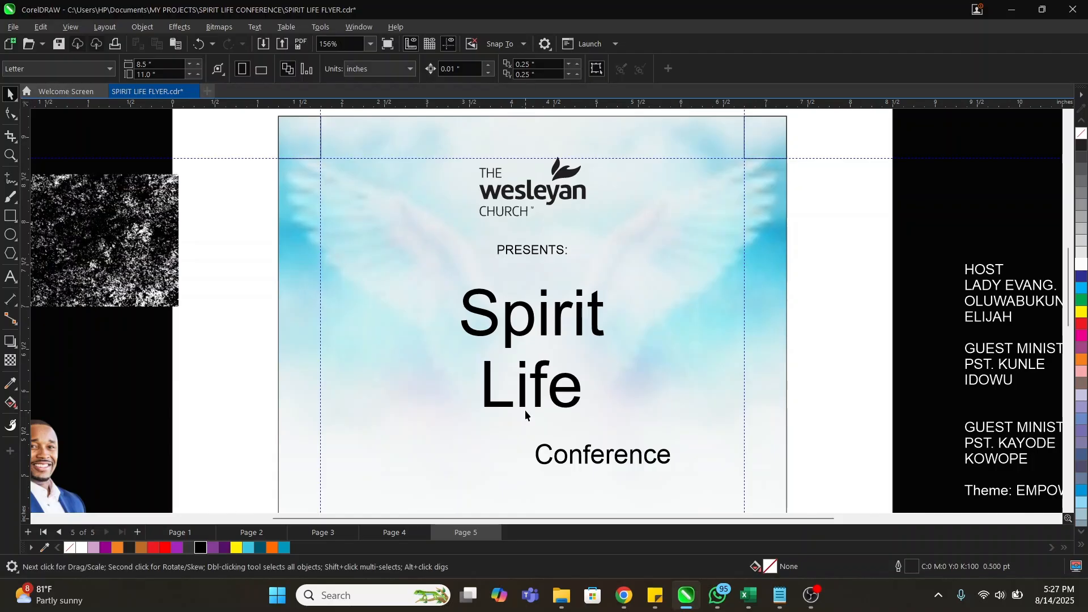
Step: Change the font of the "Spirit Life" text to PODIUM Sharp
left_click(546, 323)
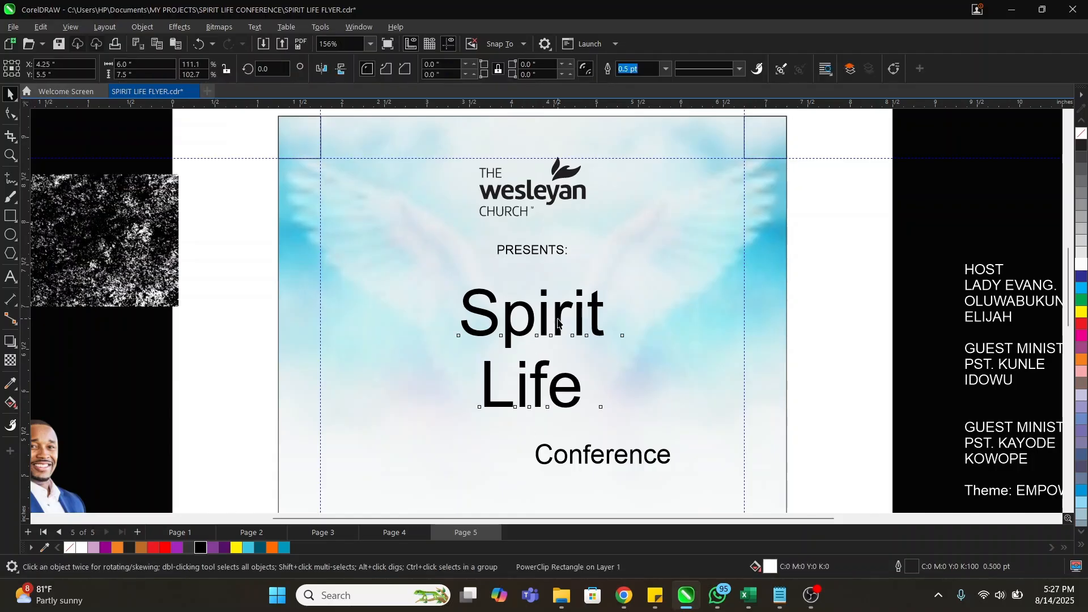
left_click(558, 319)
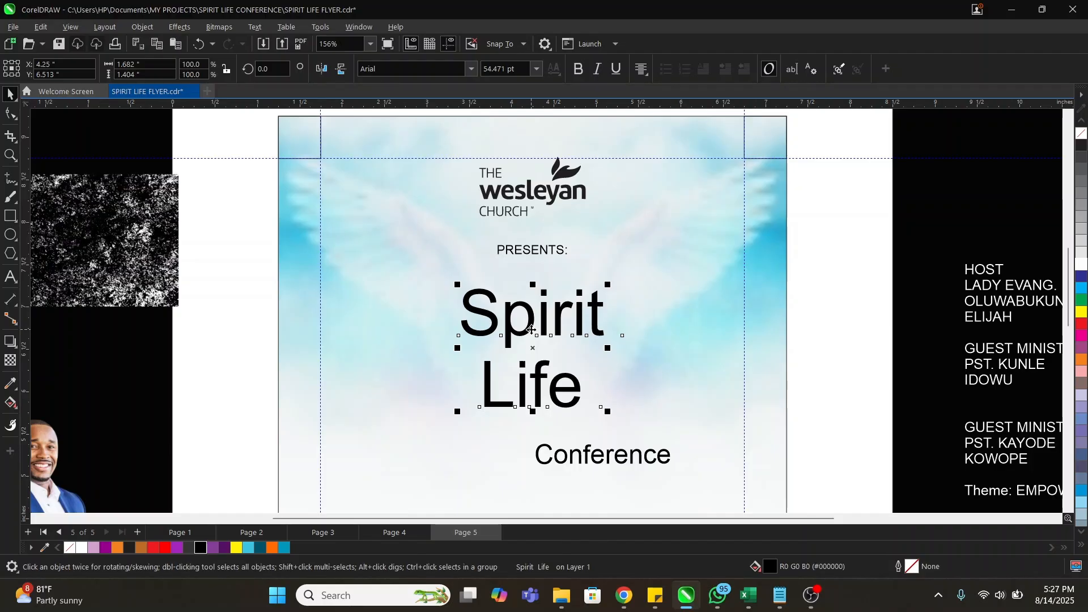
left_click(411, 66)
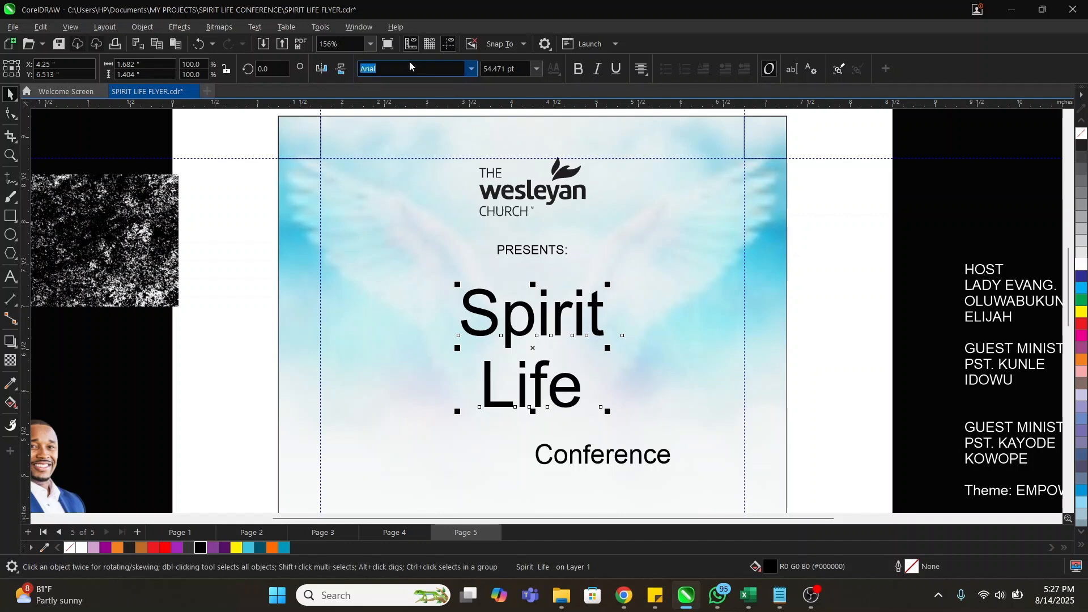
type("PODIUM Sharp")
key("Return")
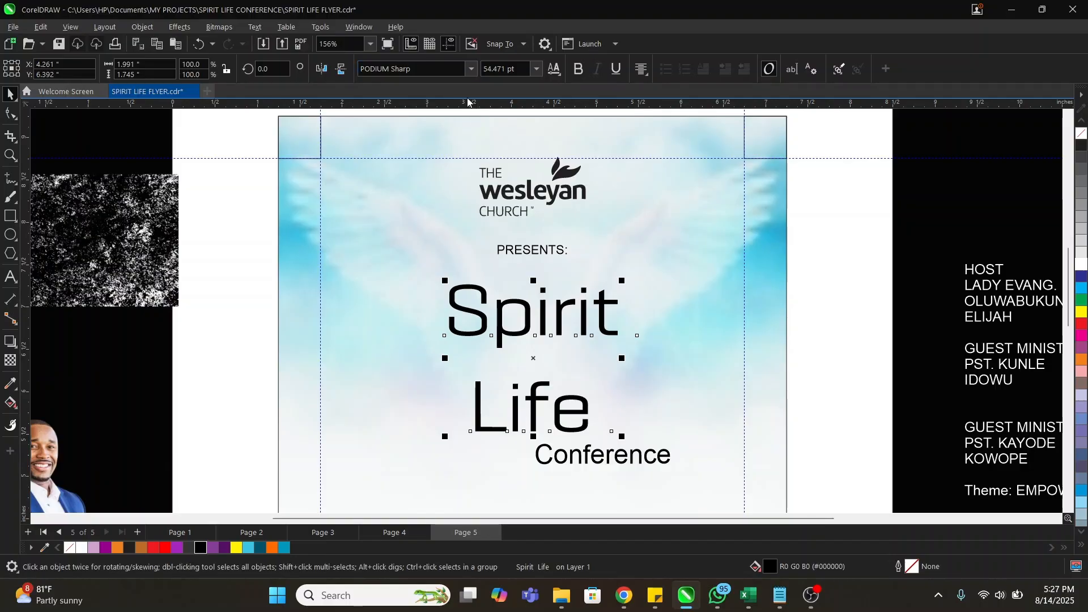
Step: Apply the PODIUM Sharp 3.8 (Regular, SemiBold) font style to "Spirit Life"
left_click(475, 68)
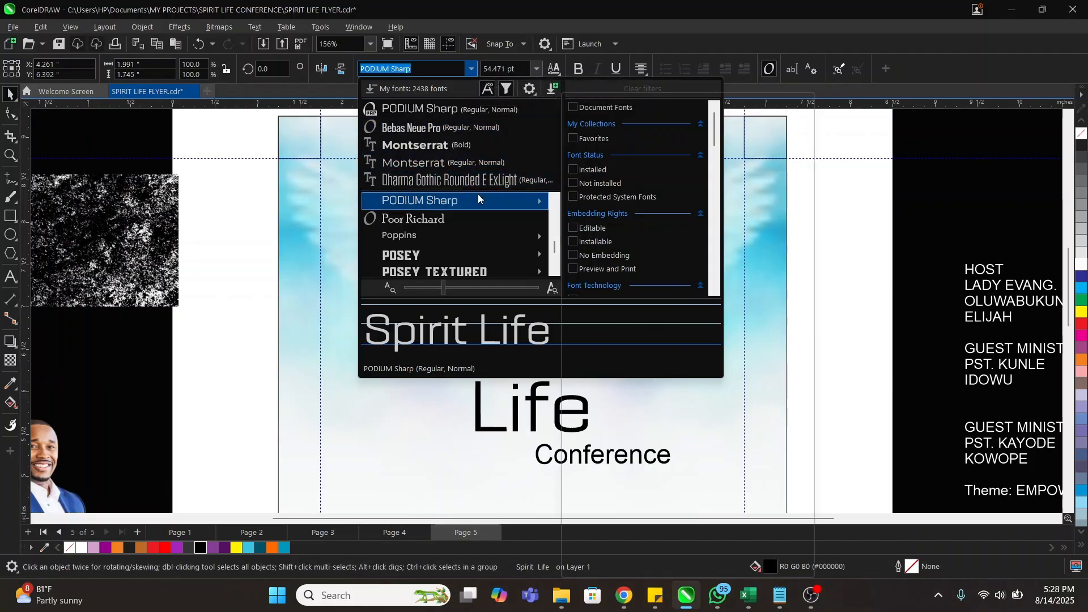
mouse_move(477, 196)
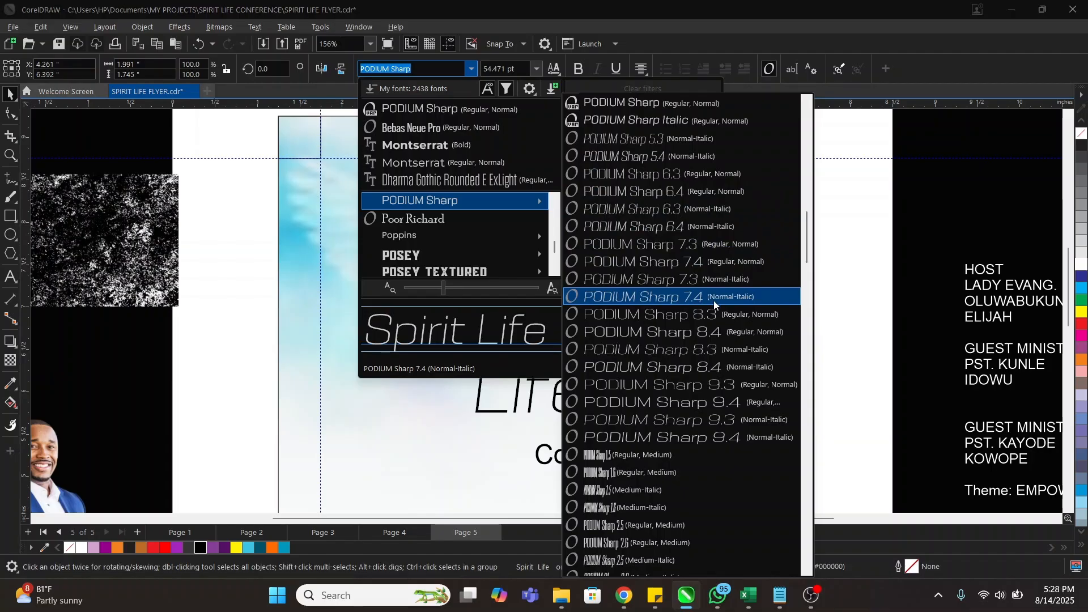
scroll(714, 299, "down", 1)
scroll(713, 301, "down", 7)
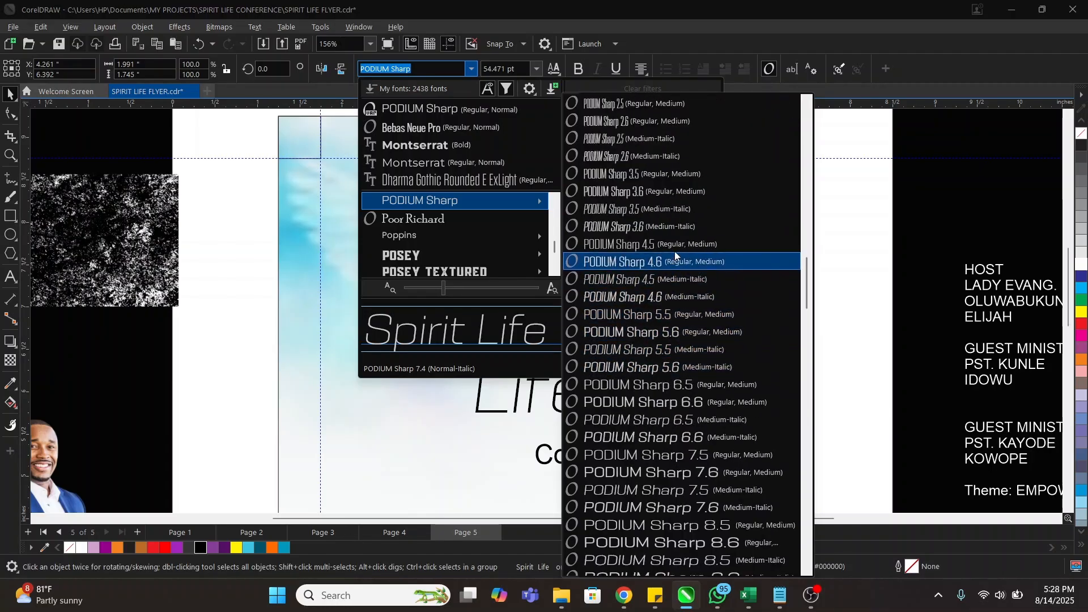
scroll(680, 283, "down", 2)
scroll(701, 399, "down", 6)
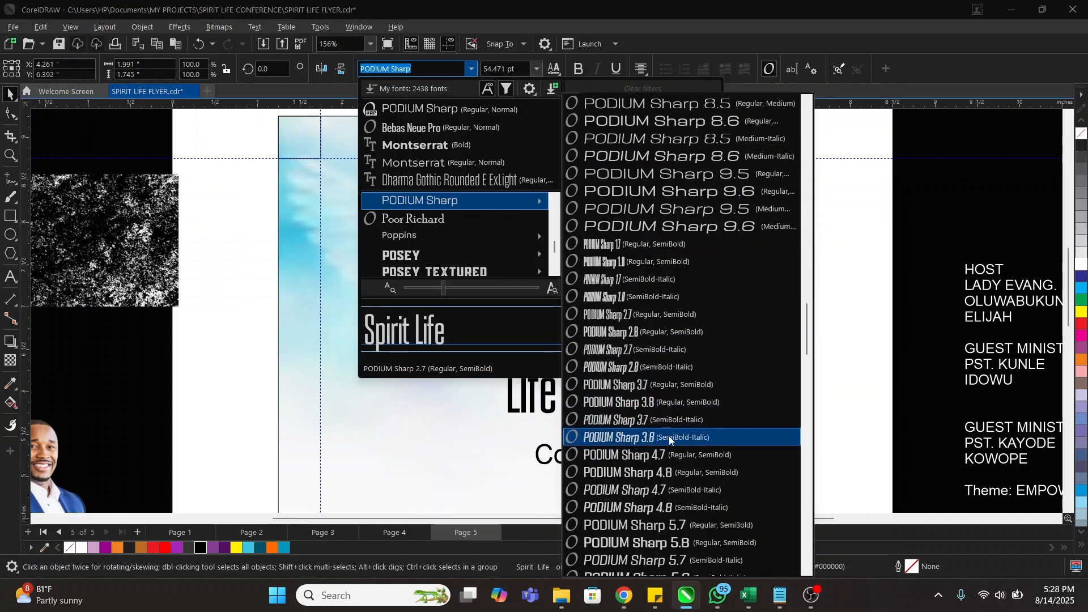
left_click(653, 404)
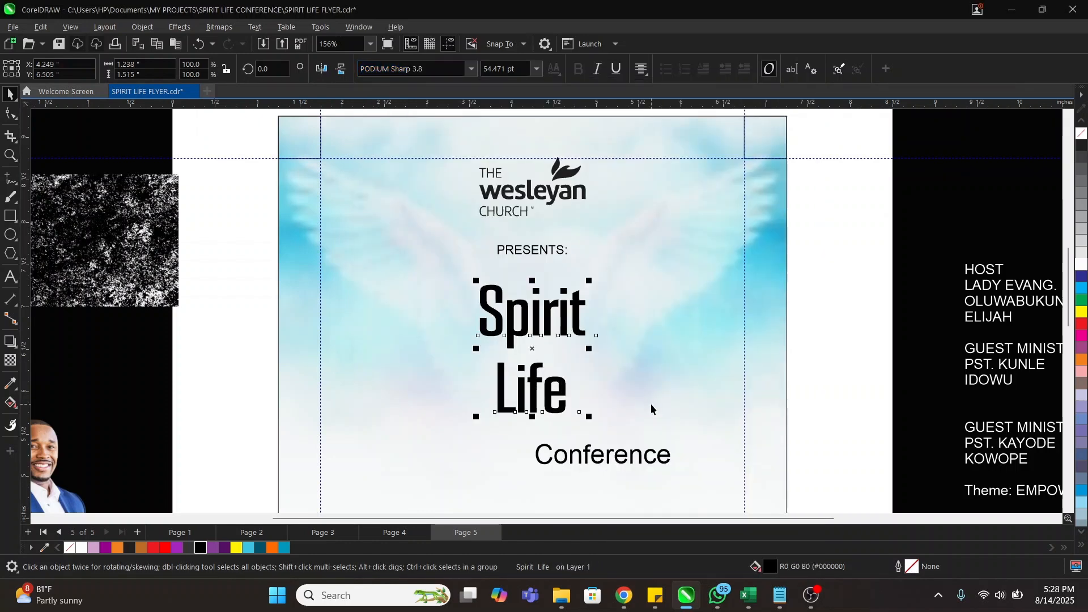
Step: Compare the PODIUM Sharp styles on "Spirit Life" and apply PODIUM Sharp 1.13 (Regular, Black)
left_click(414, 68)
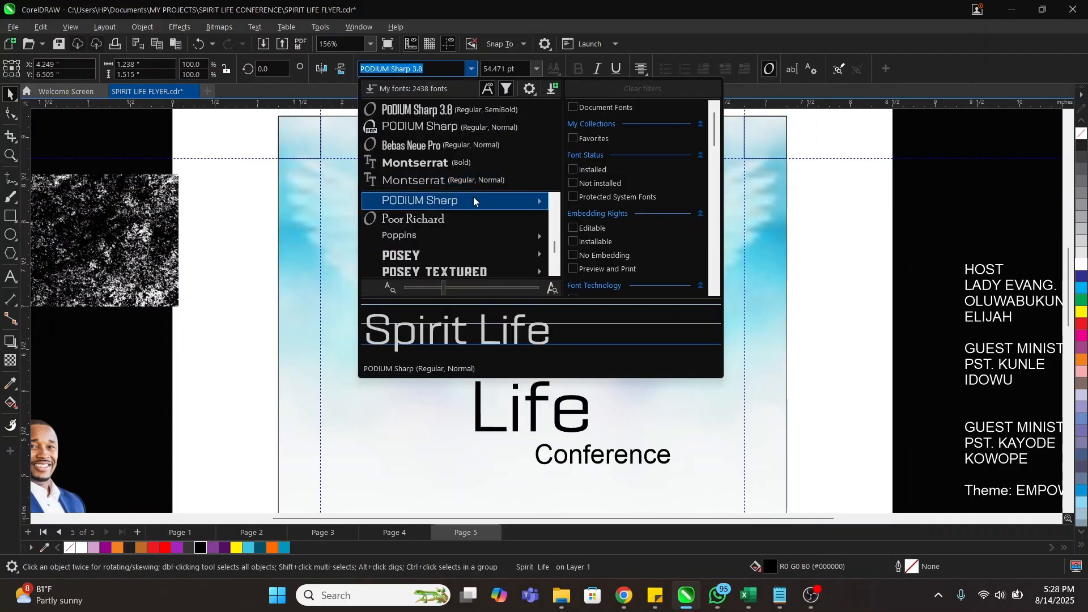
scroll(691, 408, "down", 10)
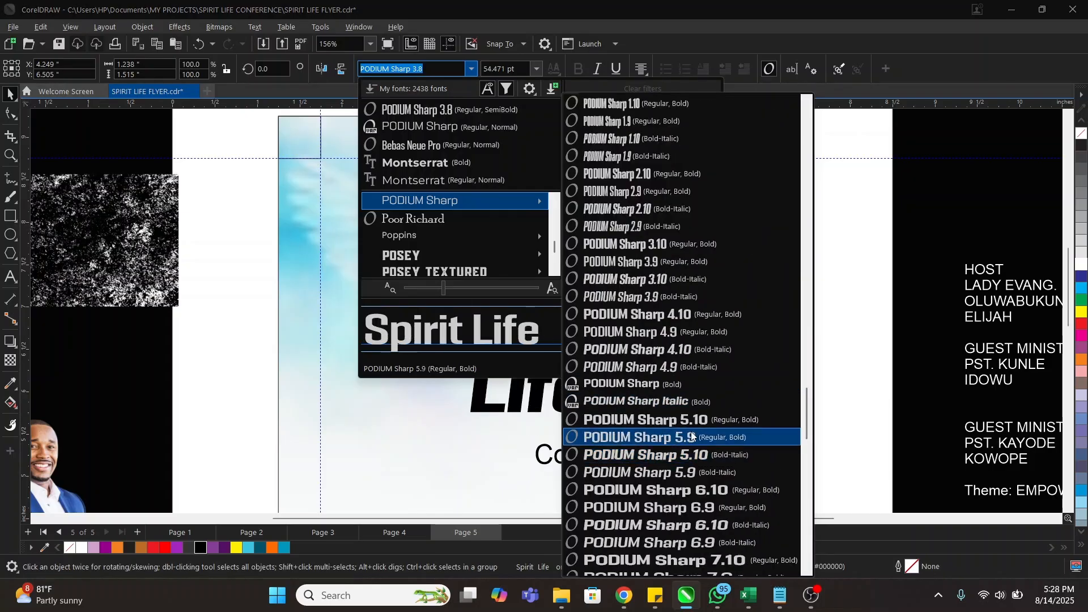
scroll(685, 340, "up", 2)
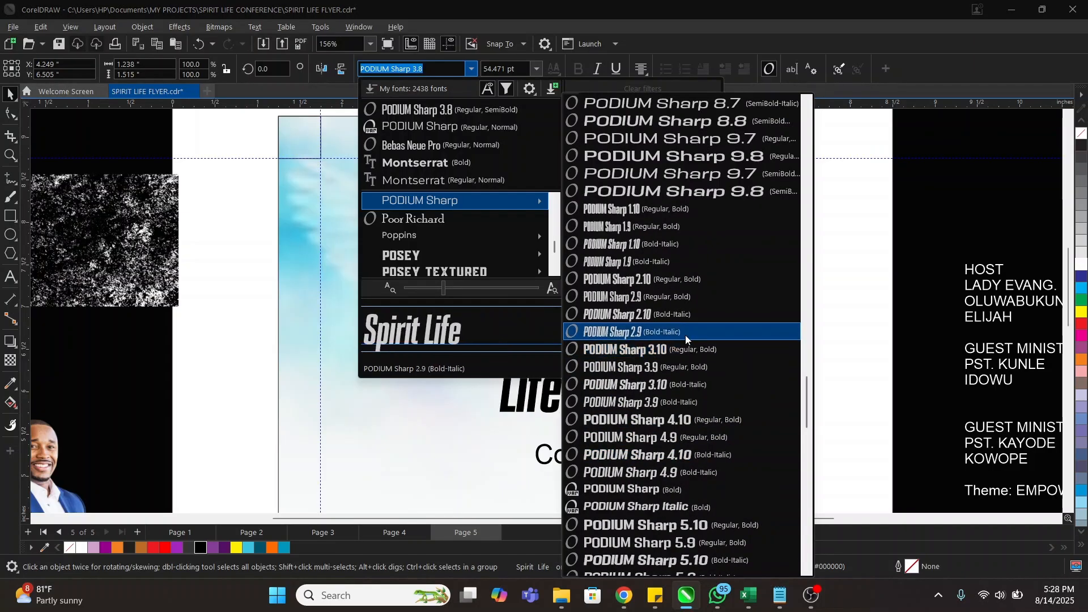
scroll(679, 398, "down", 6)
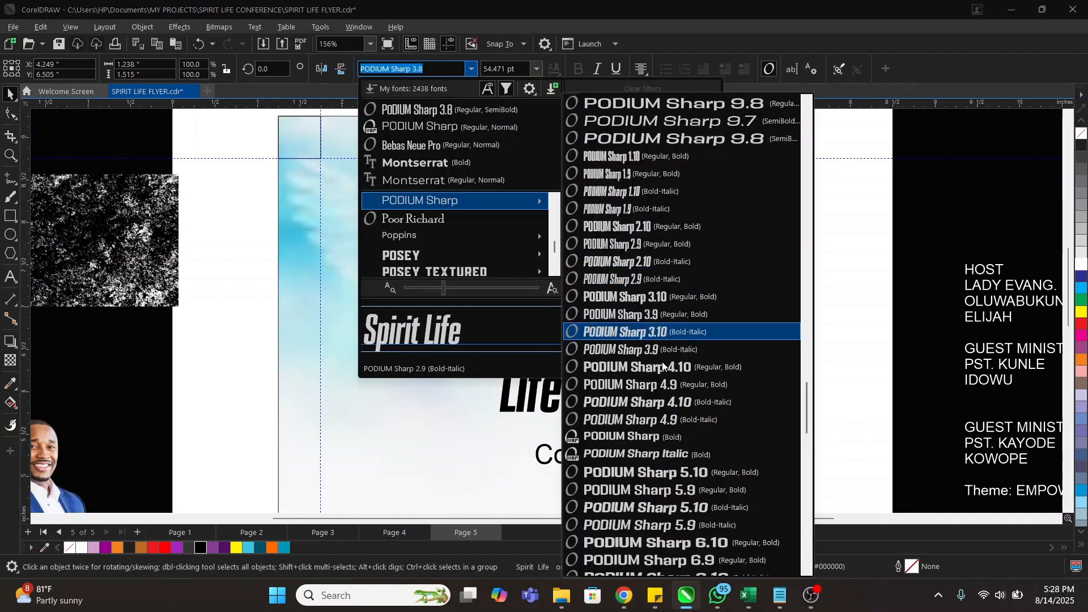
scroll(679, 398, "down", 10)
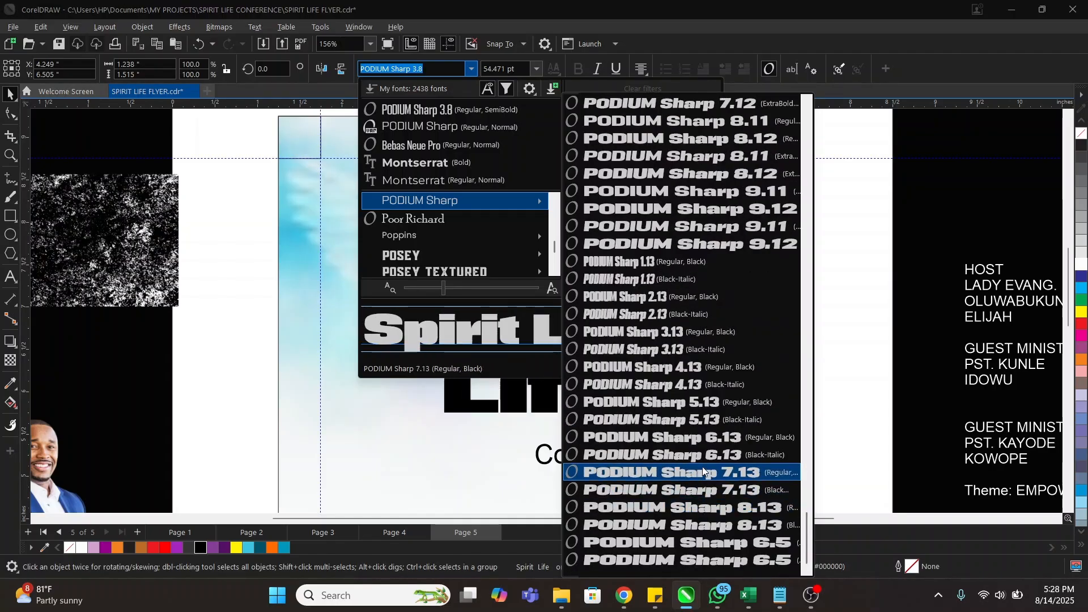
scroll(705, 397, "up", 15)
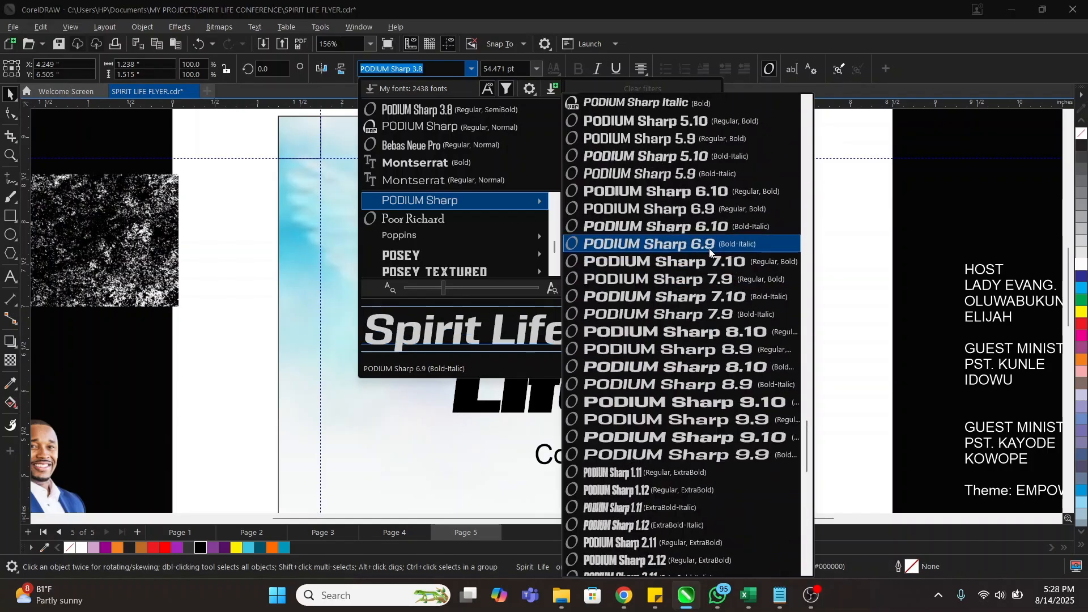
scroll(707, 236, "up", 20)
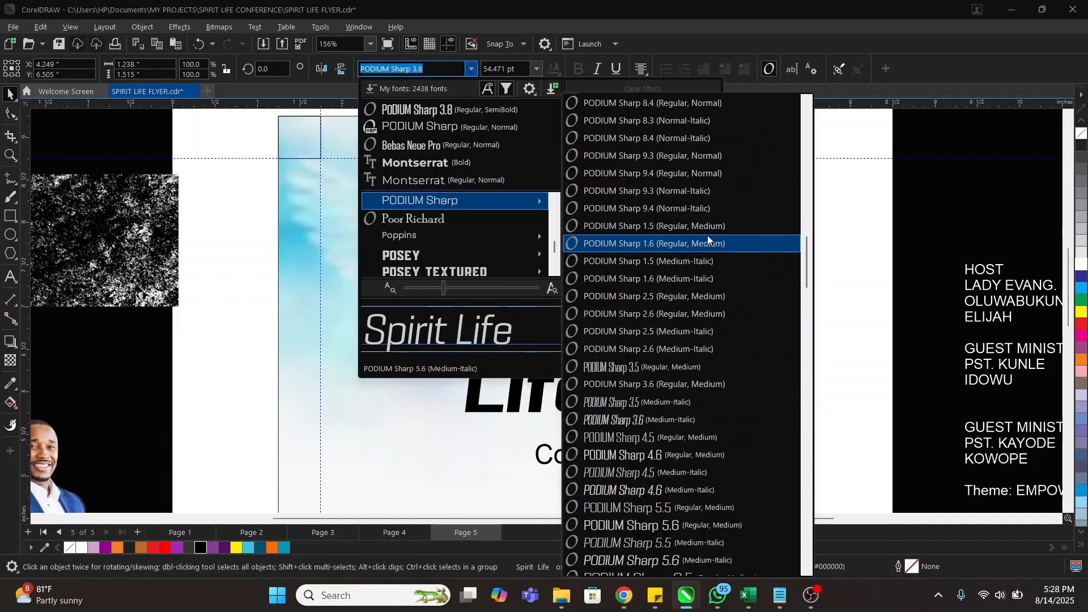
scroll(715, 193, "up", 15)
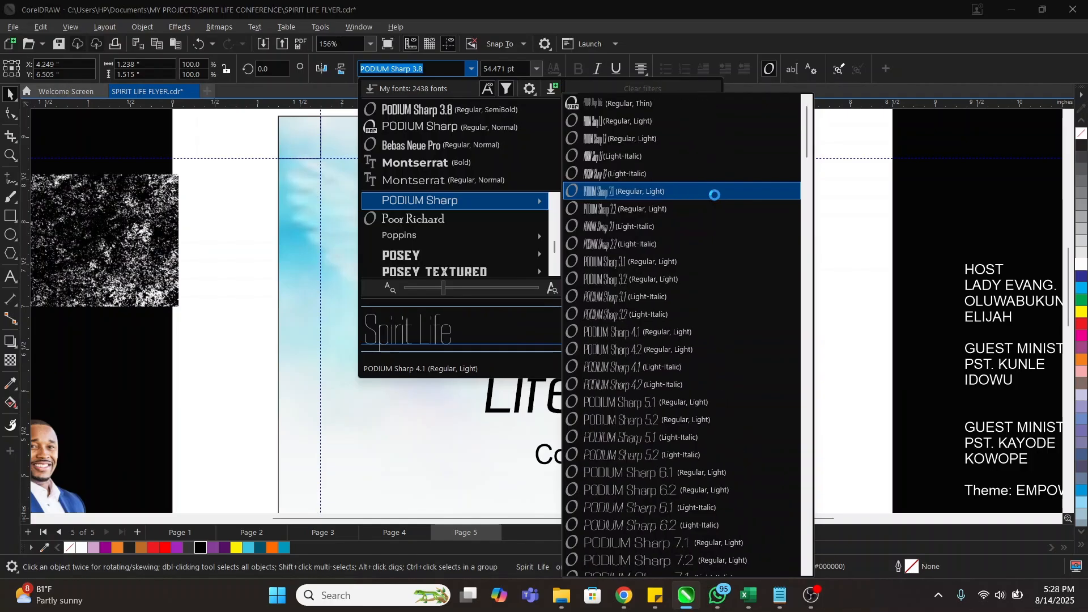
scroll(709, 204, "down", 12)
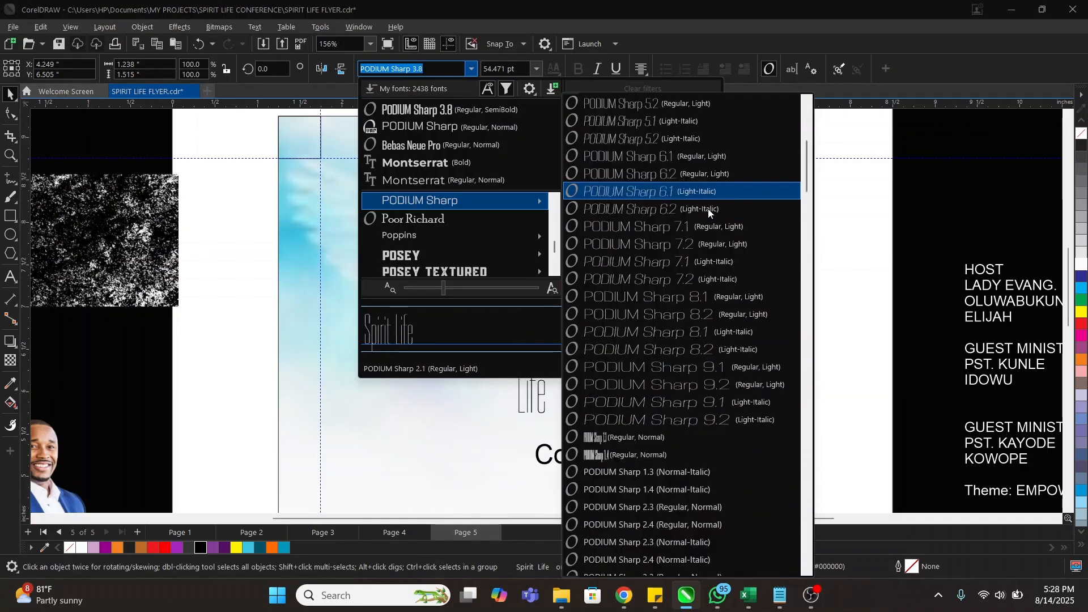
scroll(690, 254, "down", 12)
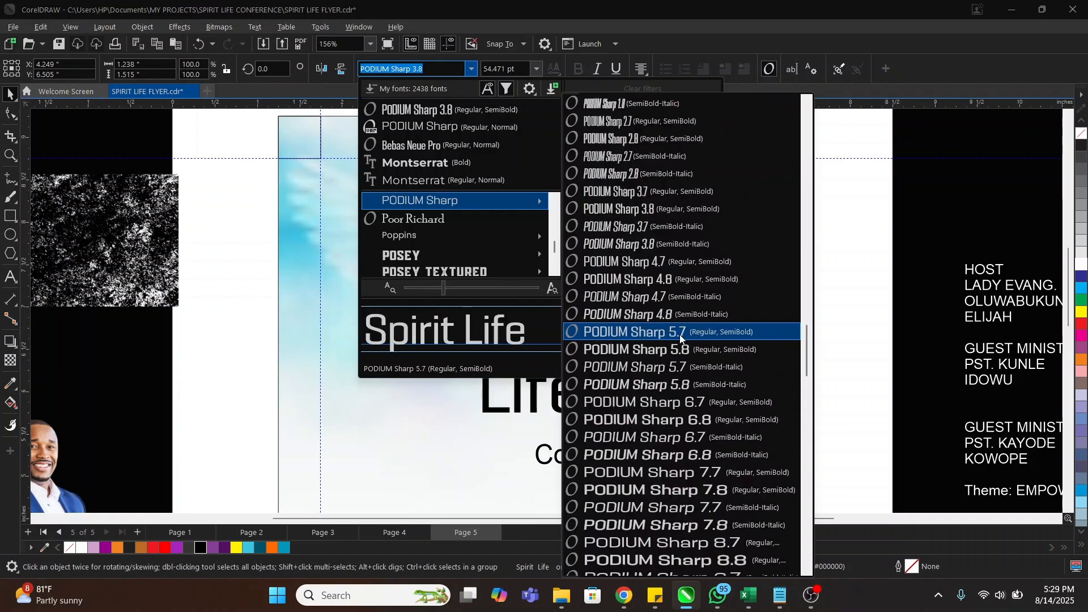
scroll(673, 315, "down", 10)
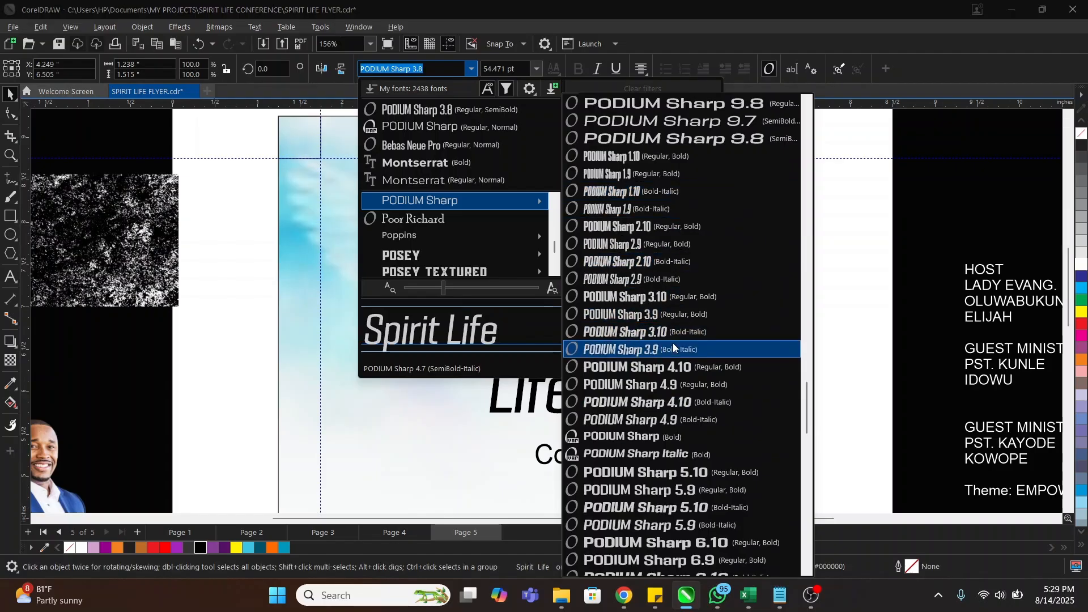
scroll(674, 347, "down", 5)
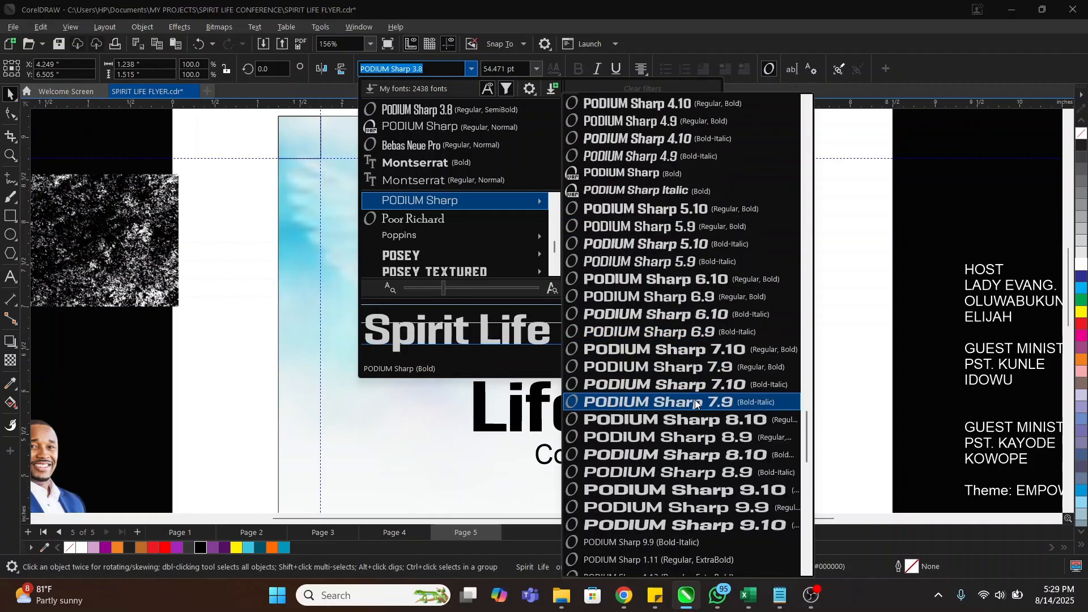
scroll(689, 425, "down", 15)
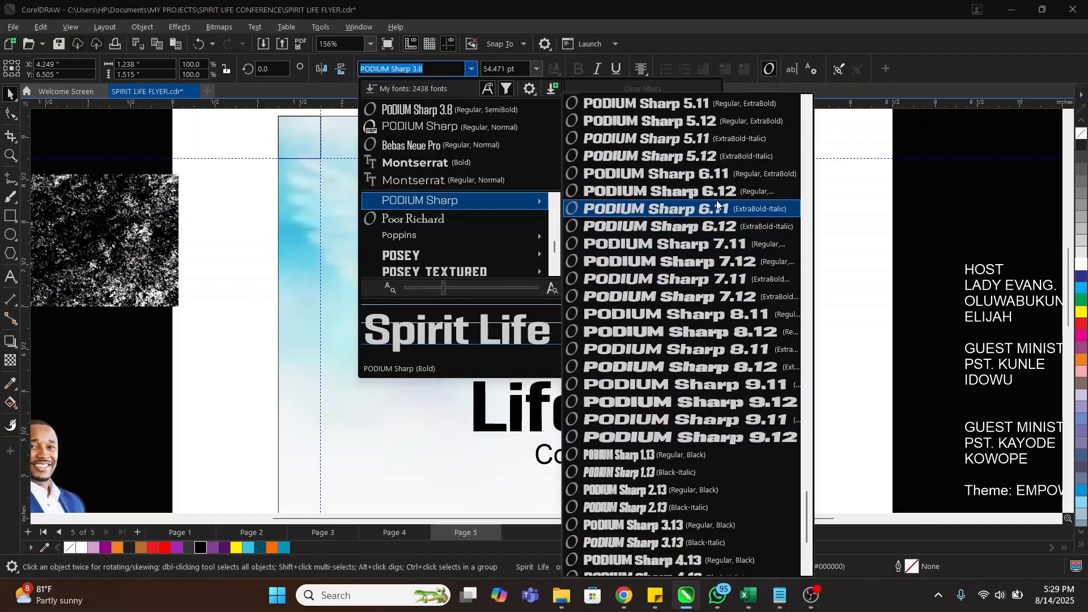
left_click(655, 455)
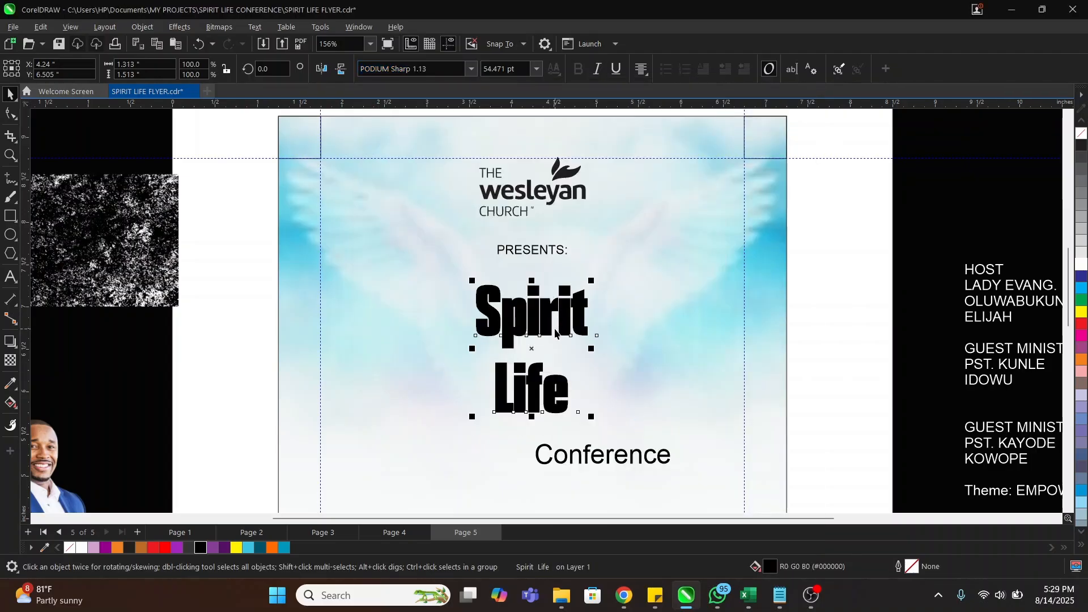
Step: Tighten the line spacing between "Spirit" and "Life" and make the text italic
left_click(10, 113)
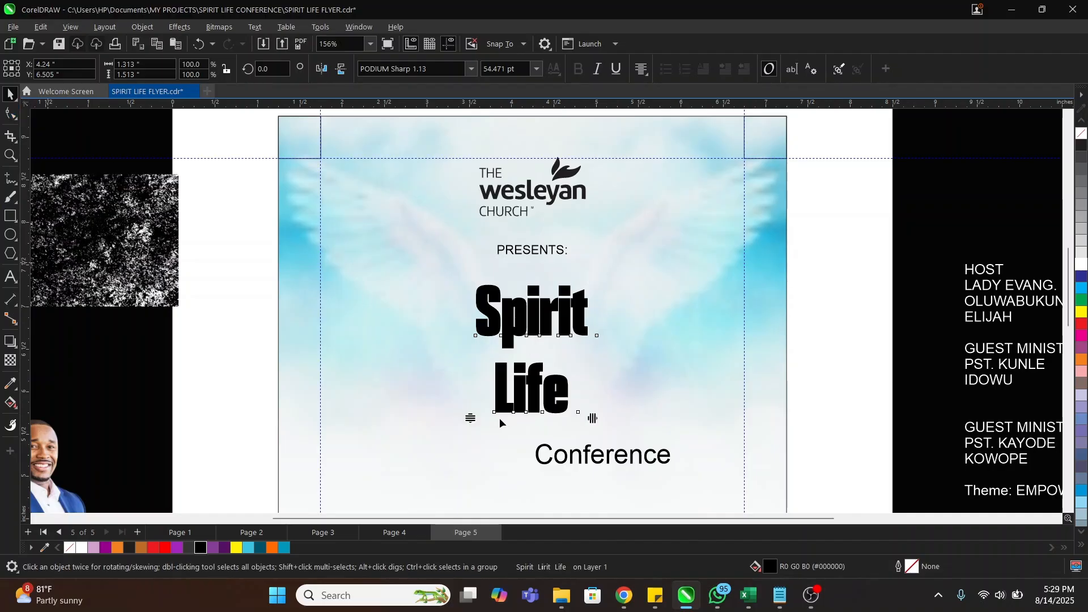
left_click_drag(471, 418, 480, 386)
key("space")
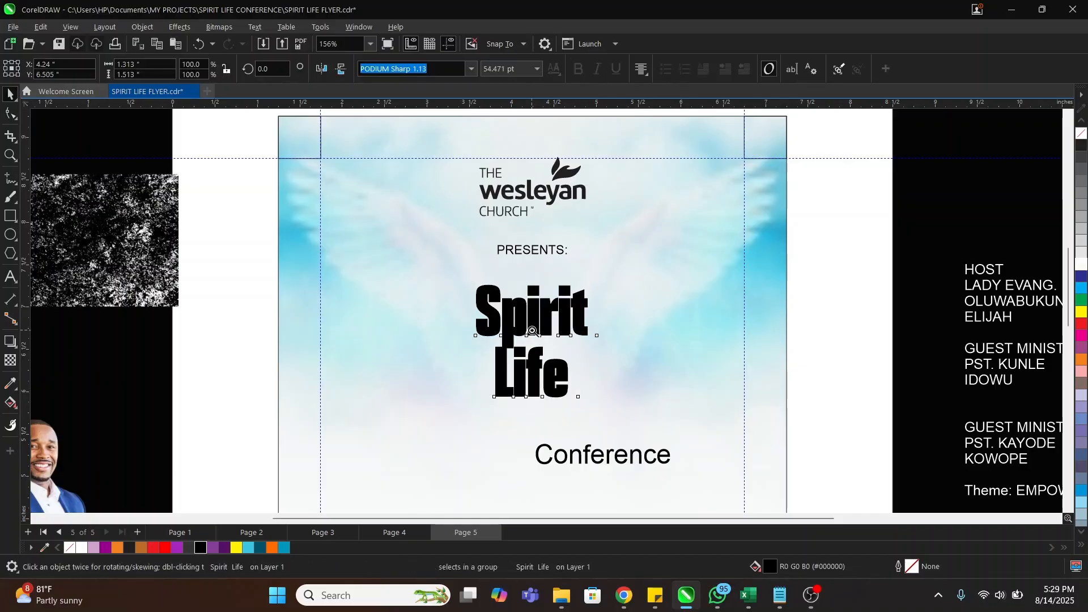
left_click(598, 69)
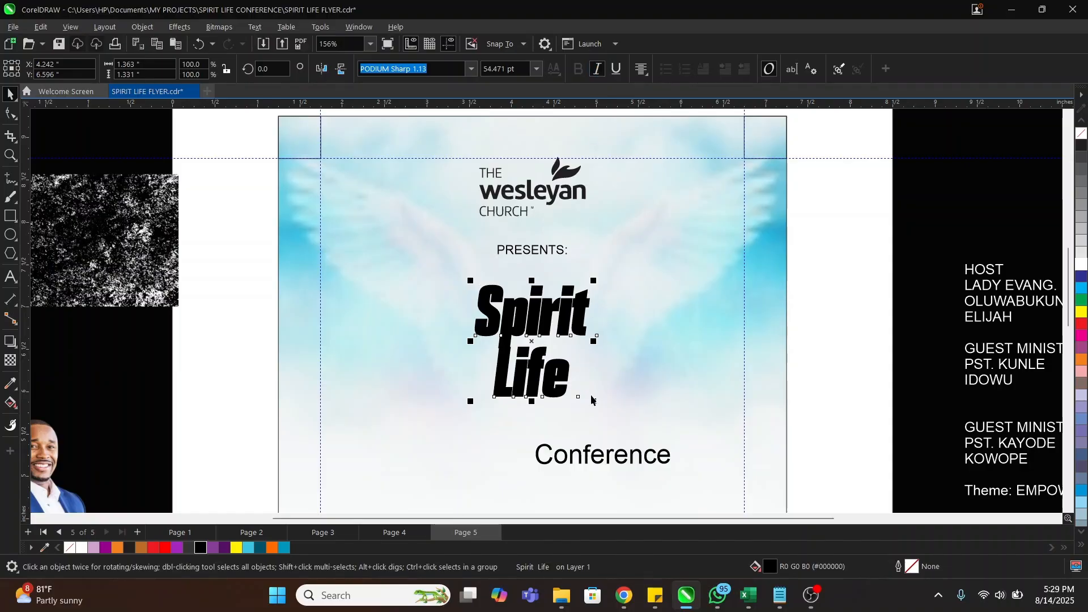
Step: Enlarge the italic "Spirit Life" title proportionally and centre it horizontally on the flyer
left_click_drag(594, 402, 621, 451)
left_click(659, 335, "shift")
key("c")
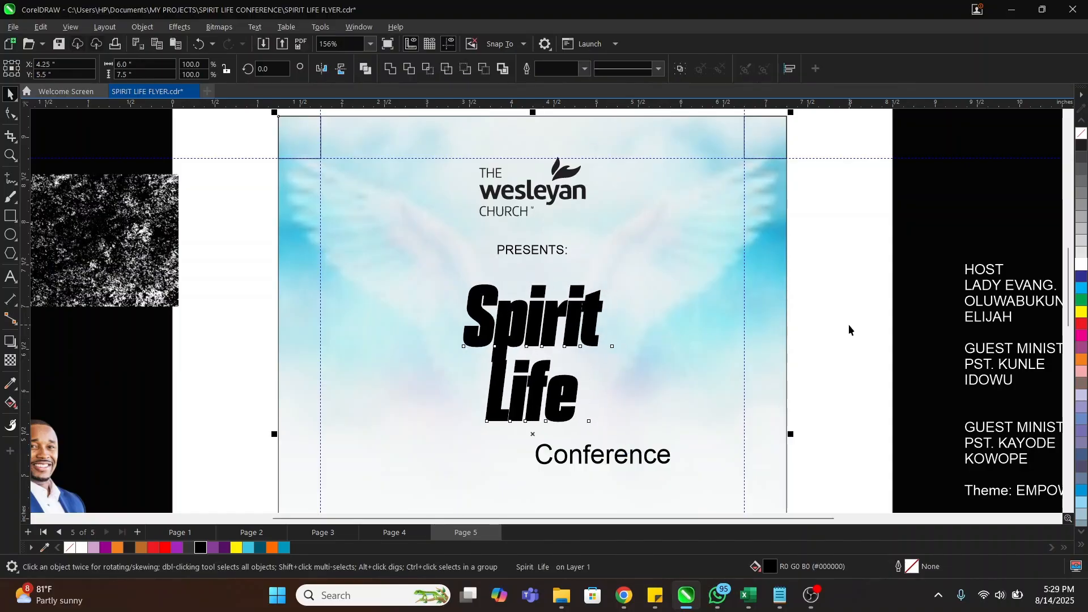
left_click(848, 324)
Step: Scale "Spirit Life" up further to about 77.8 pt and move it slightly up towards "PRESENTS:"
key("F2")
right_click(538, 283)
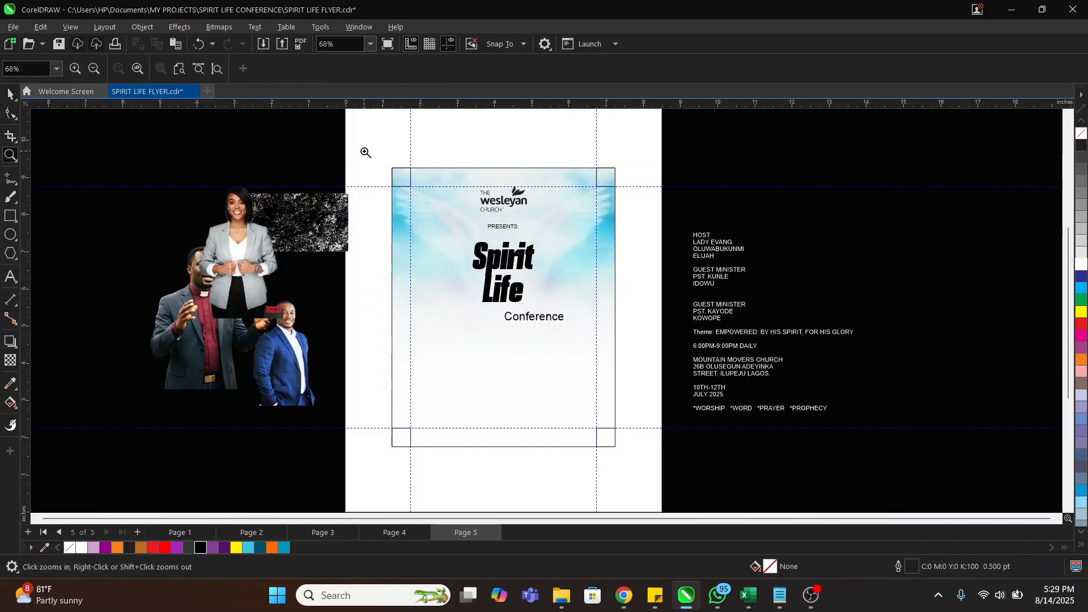
left_click_drag(364, 150, 645, 404)
left_click(566, 344)
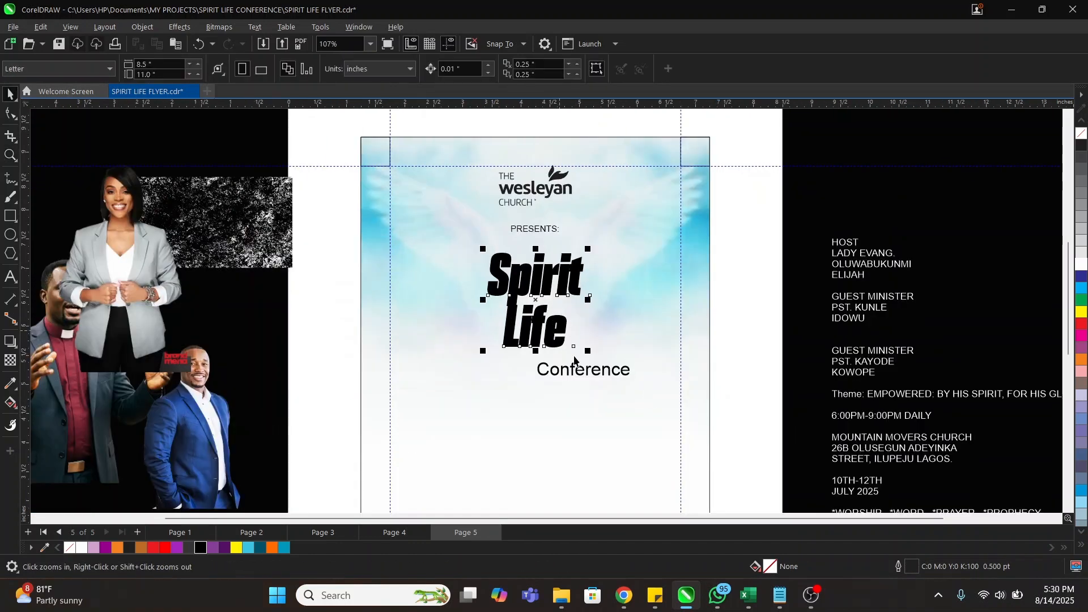
left_click_drag(586, 352, 605, 369)
left_click(736, 308)
left_click(567, 275)
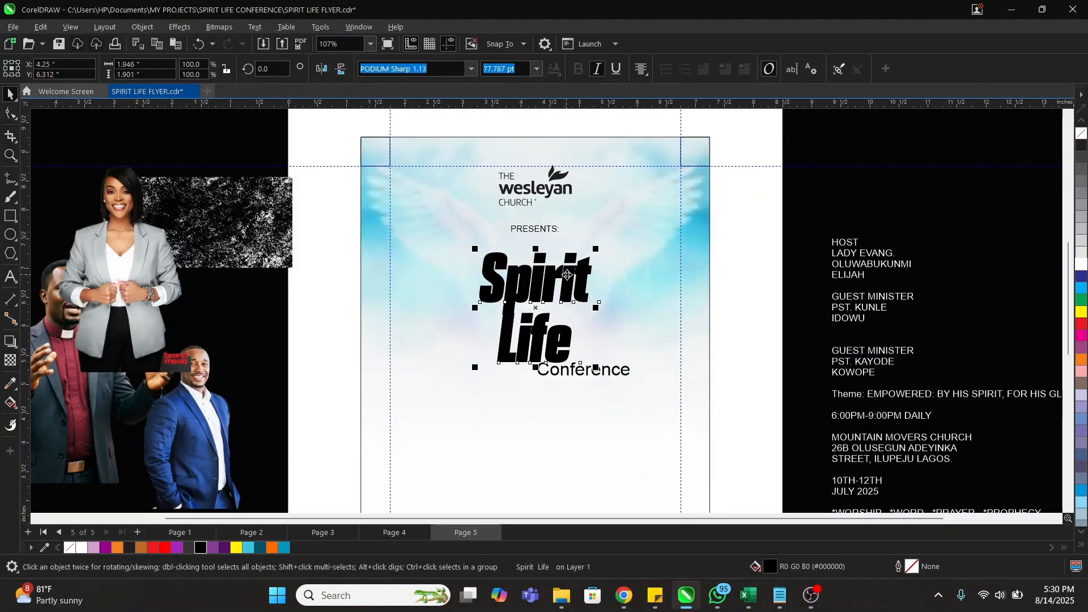
left_click_drag(567, 274, 567, 271)
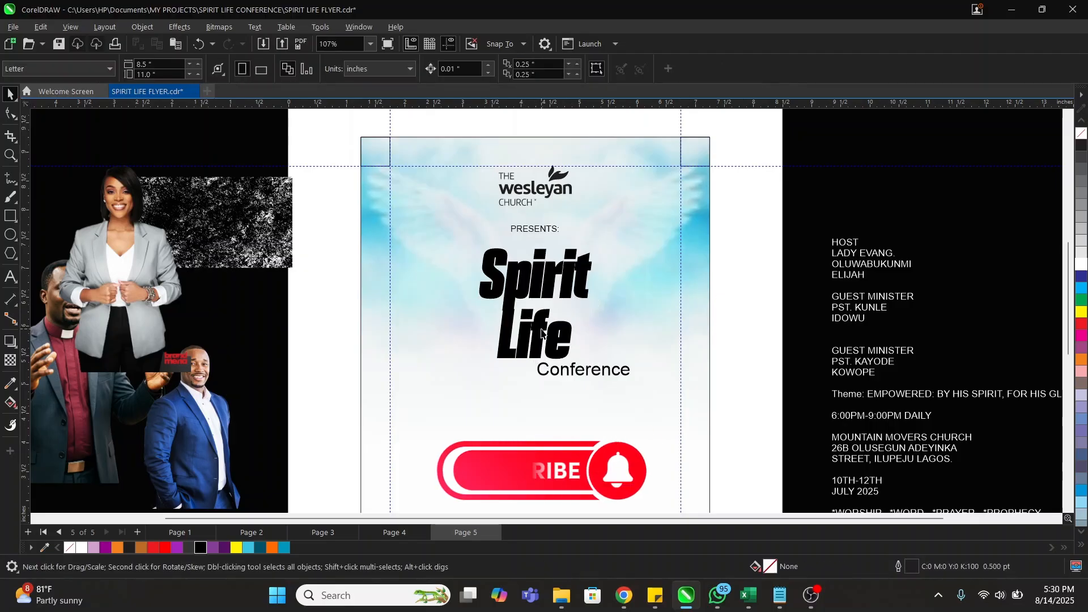
Step: Fill "Spirit Life" with a vertical gradient from dark teal (C100 M58 Y44 K25) at its base to brighter blue above
left_click(261, 546)
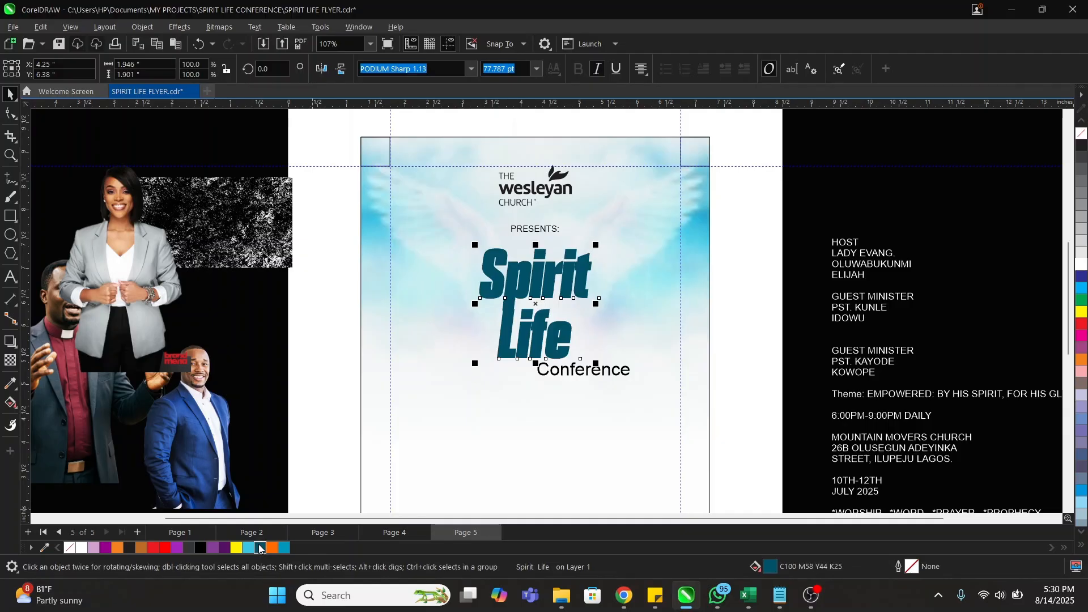
left_click(10, 404)
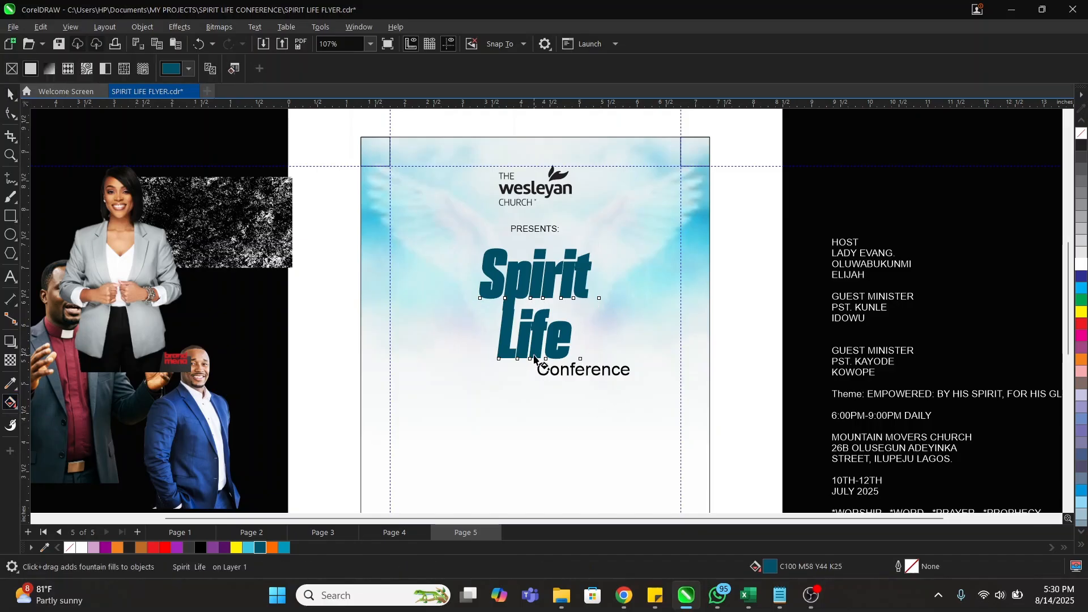
left_click_drag(533, 358, 534, 288)
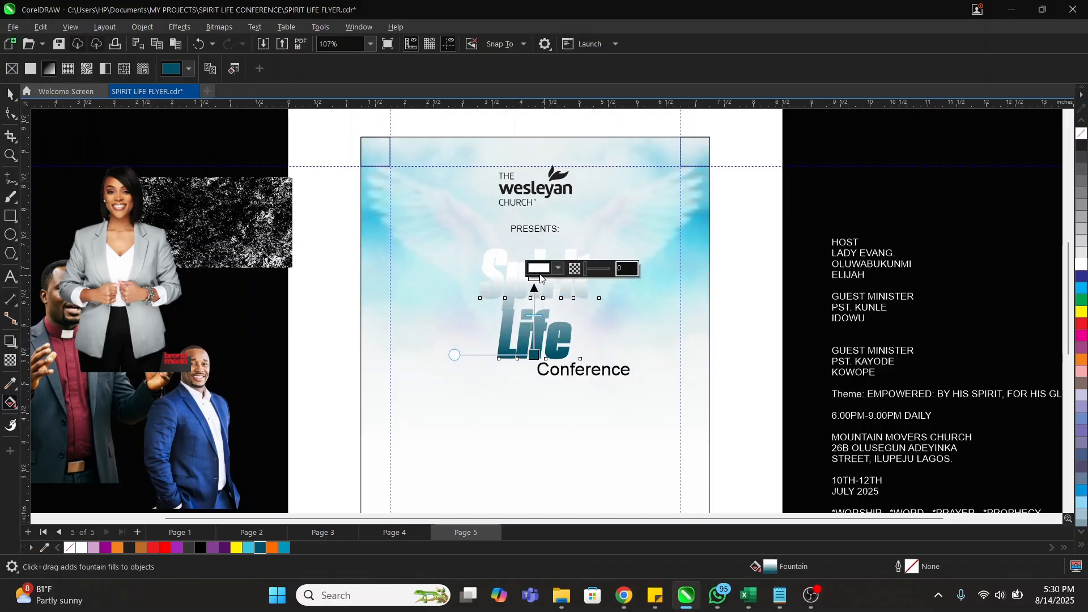
left_click(283, 548)
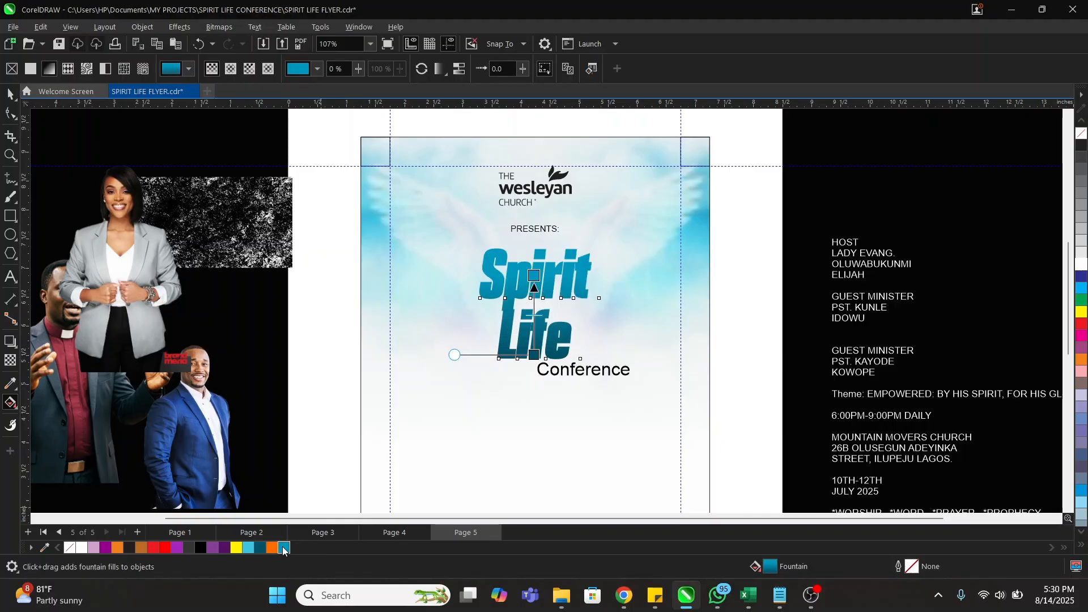
Step: Move the "Conference" text directly beneath "Life" in the flyer title
key("z")
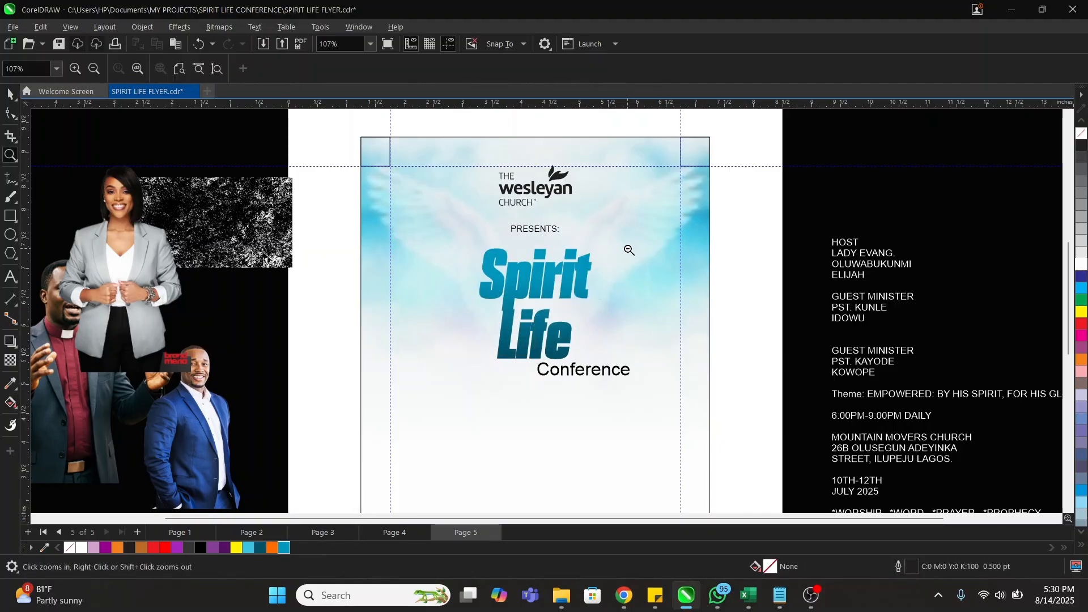
right_click(627, 249)
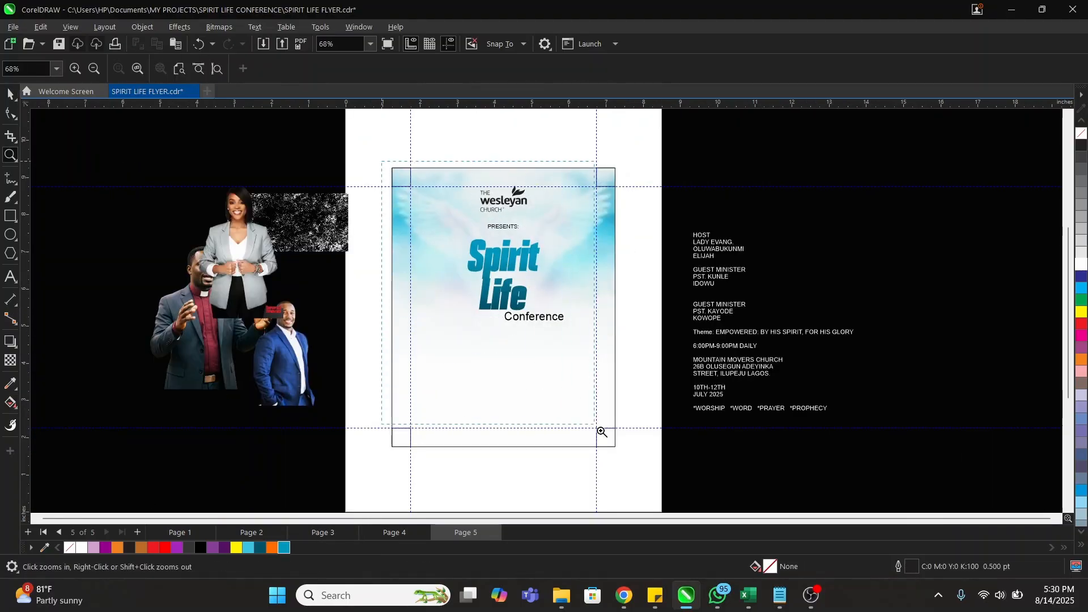
key("F4")
key("space")
left_click_drag(602, 328, 569, 327)
left_click(750, 300)
Step: Change the font of the "Conference" text to Ypsilanti Signature
left_click(569, 324)
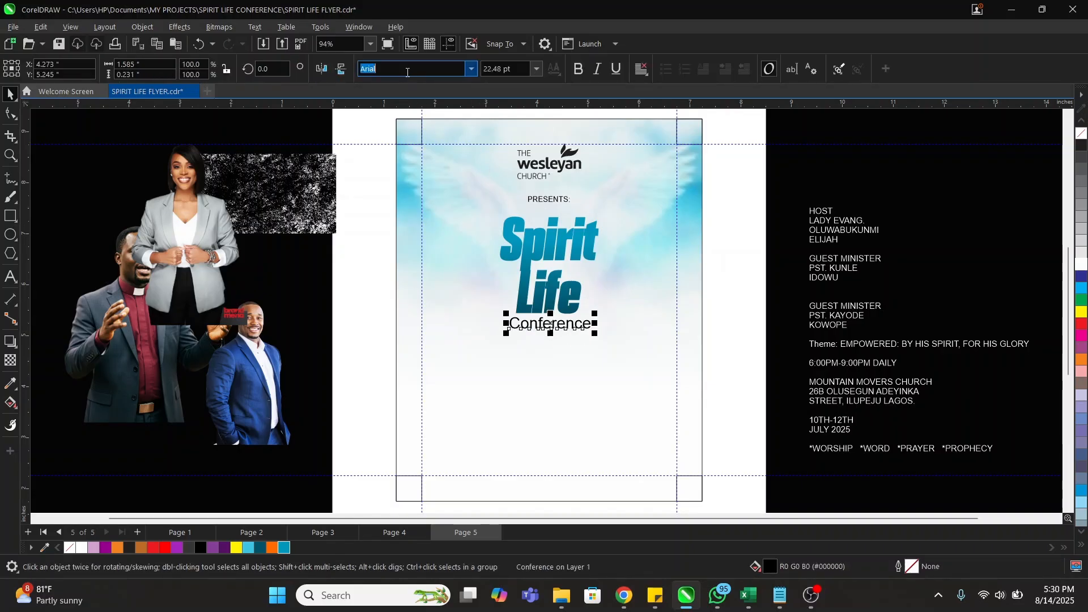
type("Ypsilanti Signature")
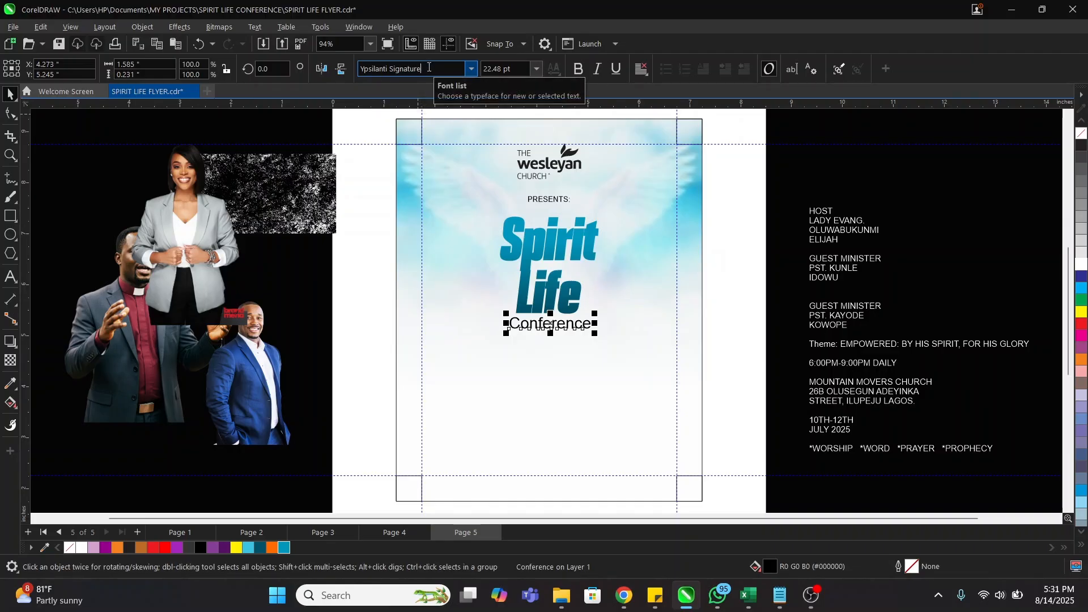
key("Return")
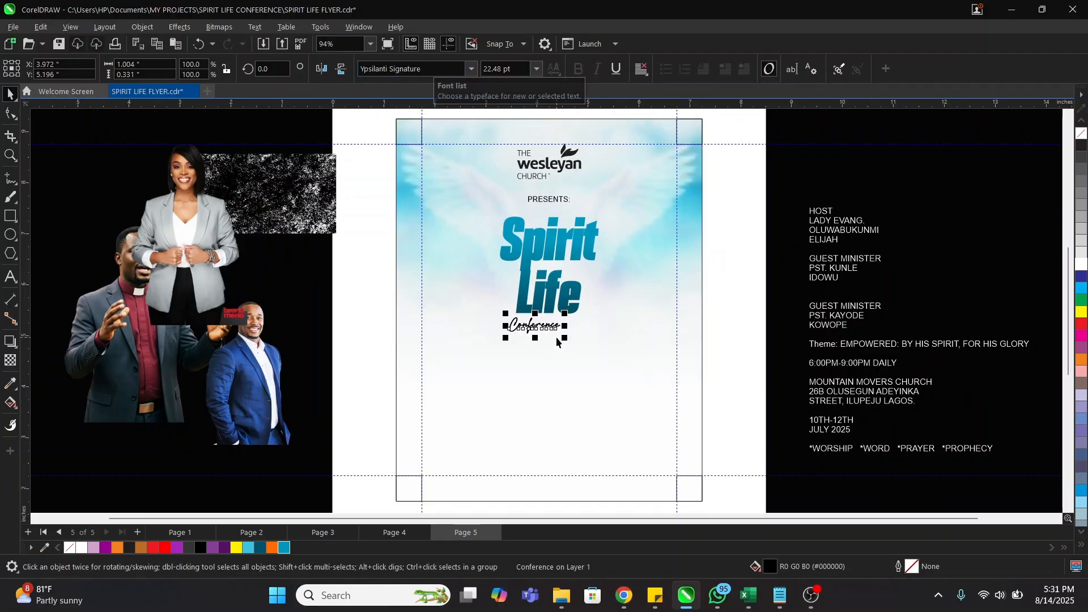
Step: Resize "Conference" to about 29.6 pt and position it centred against the base of "Life"
left_click_drag(565, 339, 592, 361)
left_click(560, 296, "shift")
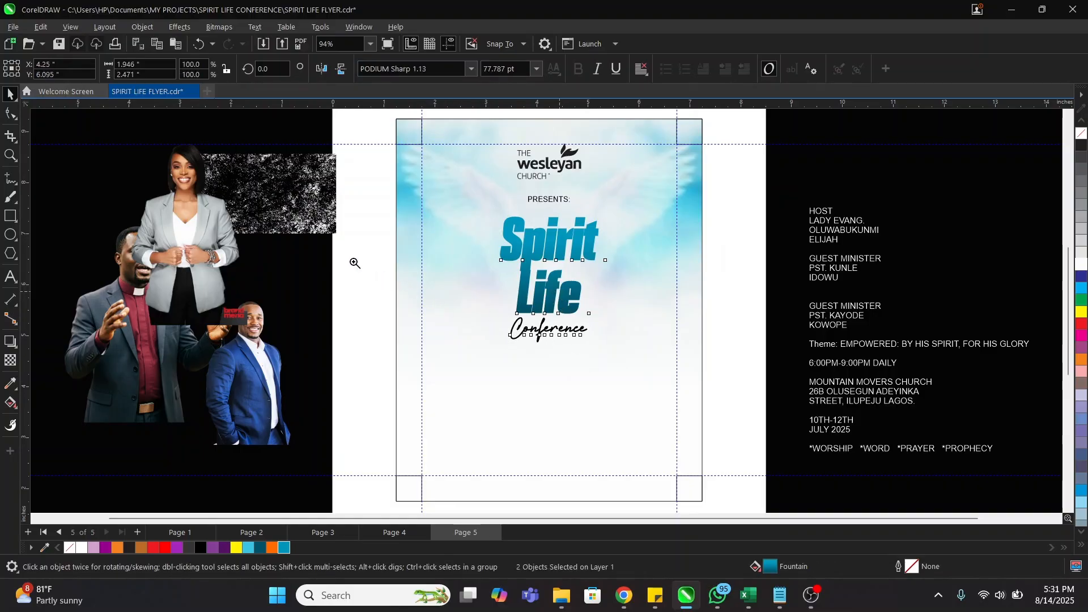
left_click_drag(353, 262, 760, 406)
left_click(607, 384)
left_click(581, 303)
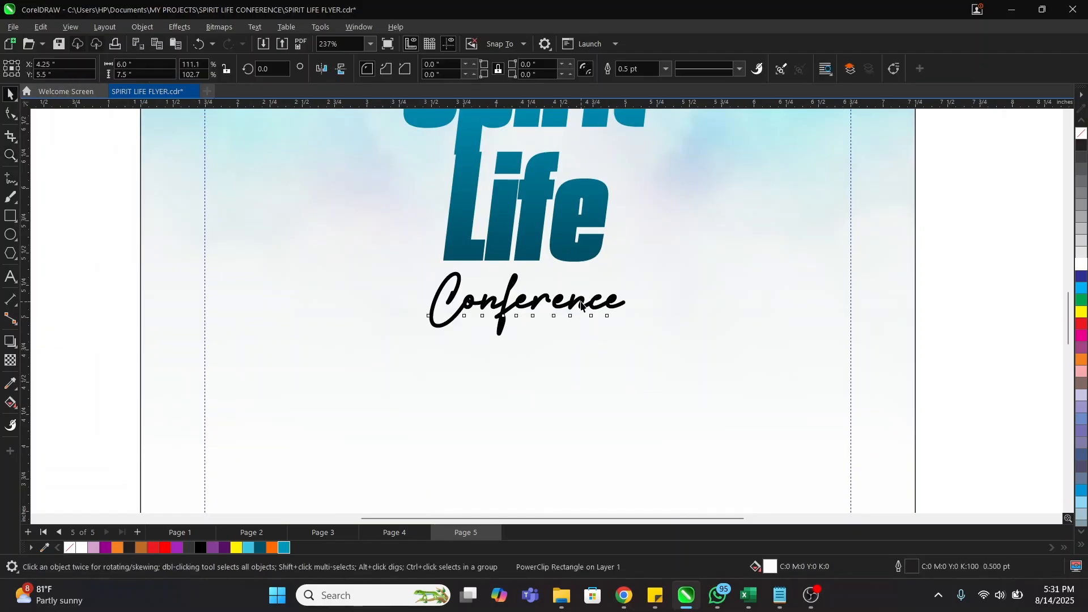
left_click_drag(636, 338, 619, 340)
left_click_drag(574, 306, 569, 278)
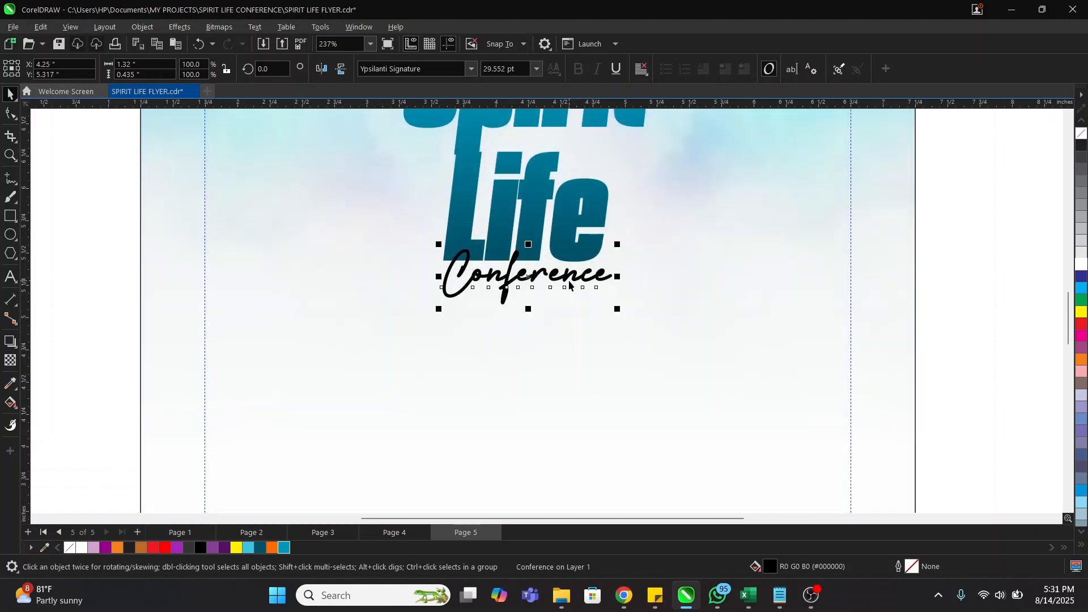
Step: Nudge "Conference" slightly down so it overlaps less of "Life"
scroll(569, 282, "down", 4)
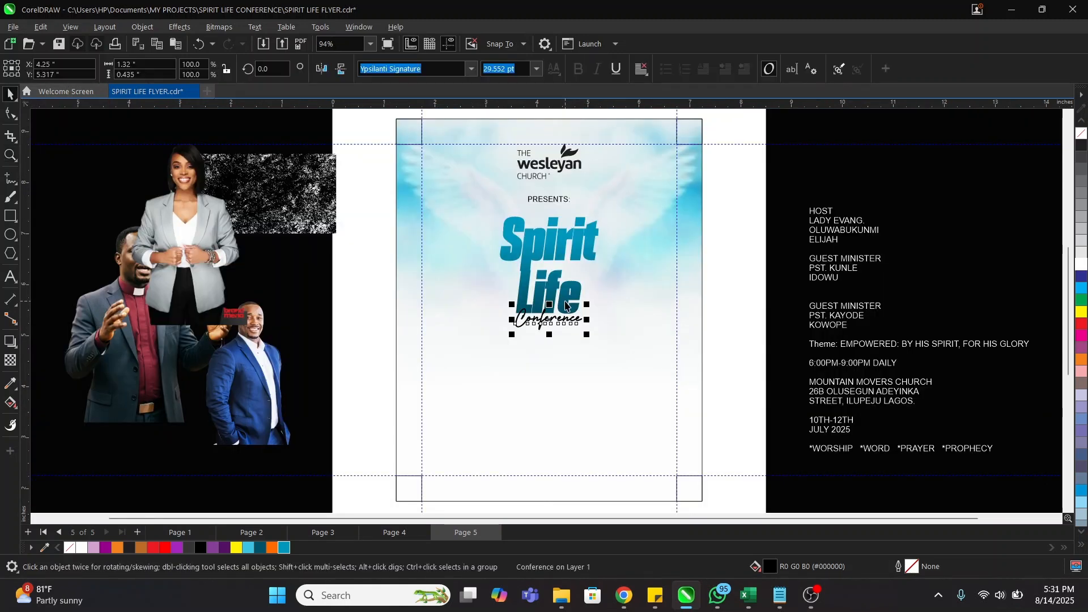
key("Down")
key("Down")
key("Down")
left_click(565, 301, "shift")
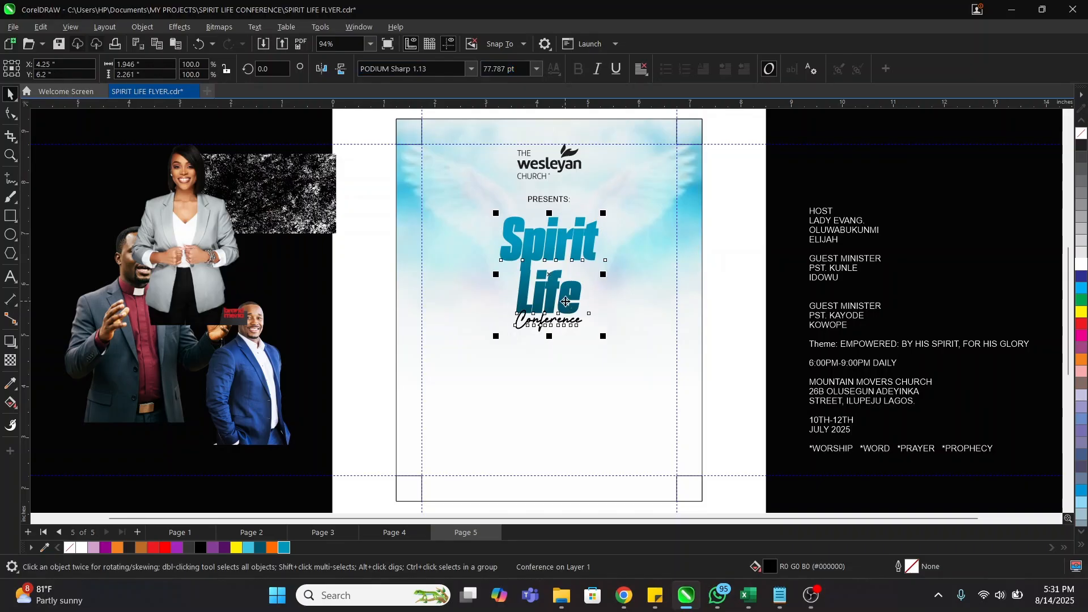
left_click(644, 320, "shift")
left_click(751, 285)
Step: Move the photo of the woman in the grey jacket aside so it no longer covers the clergyman's photo
key("z")
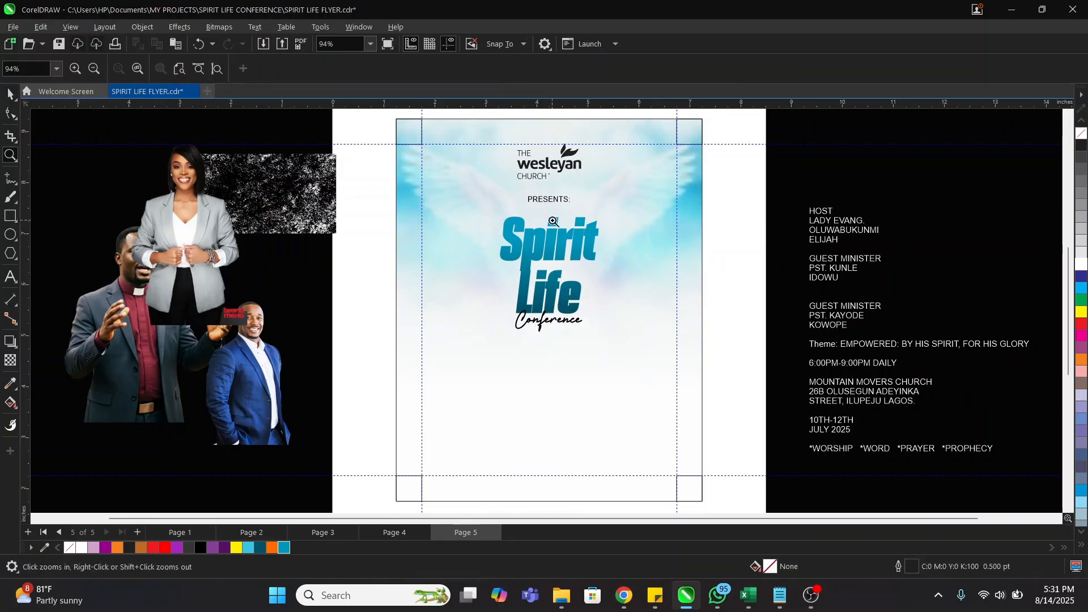
right_click(553, 221)
left_click_drag(388, 162, 621, 454)
key("space")
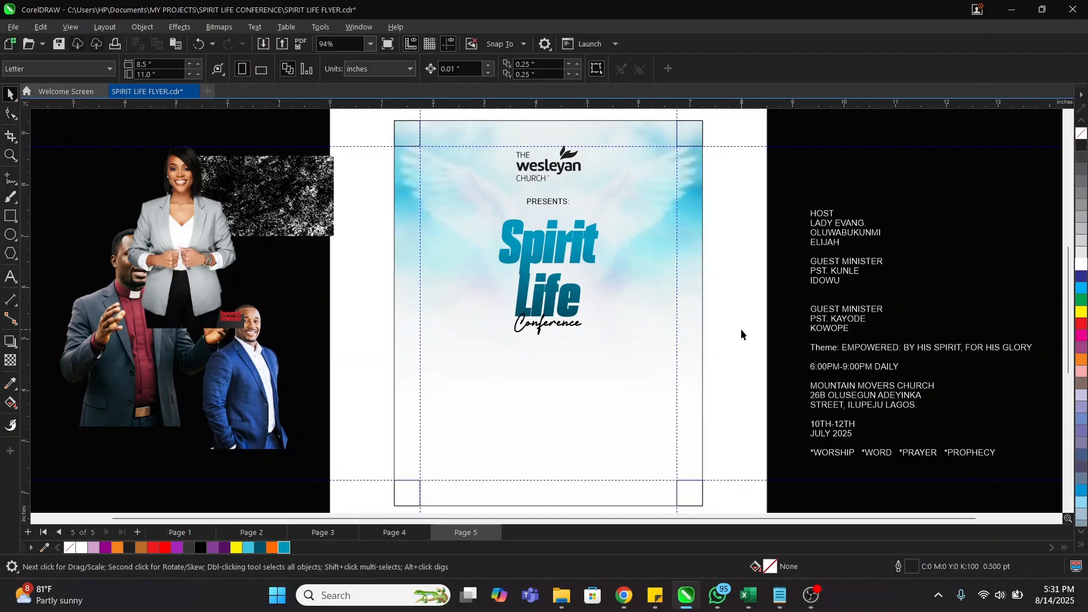
left_click(121, 324)
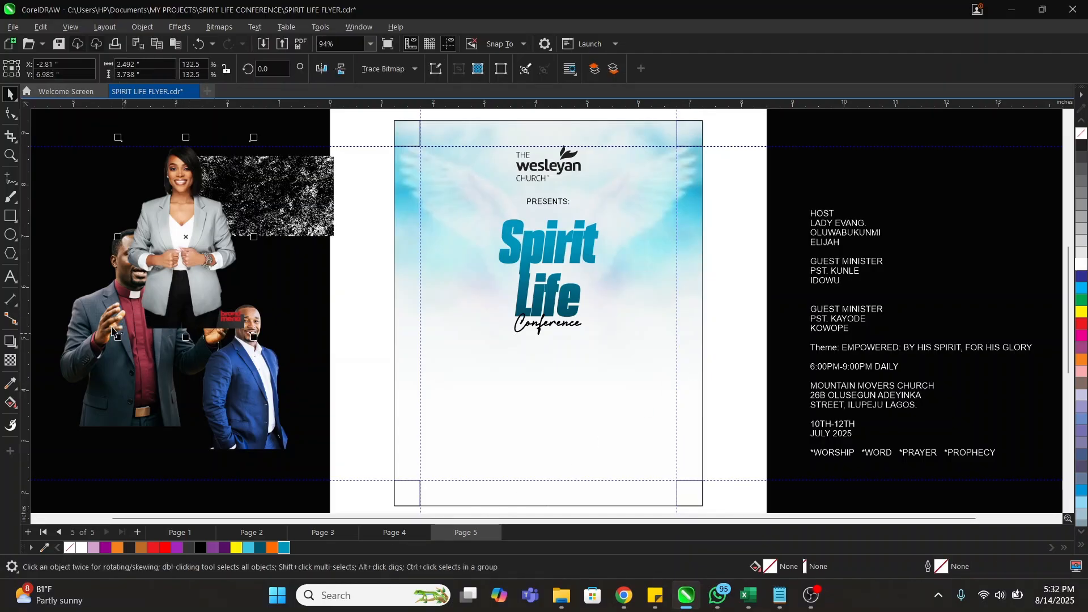
left_click_drag(182, 280, 64, 370)
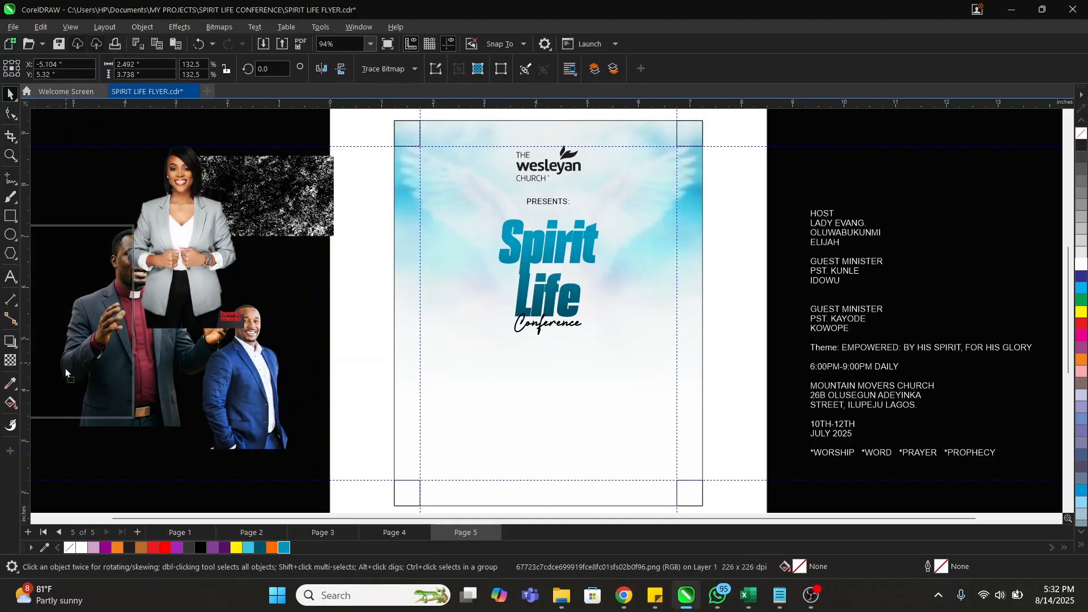
Step: Move the three minister photos together onto the lower half of the flyer and align their top edges
left_click(244, 372, "shift")
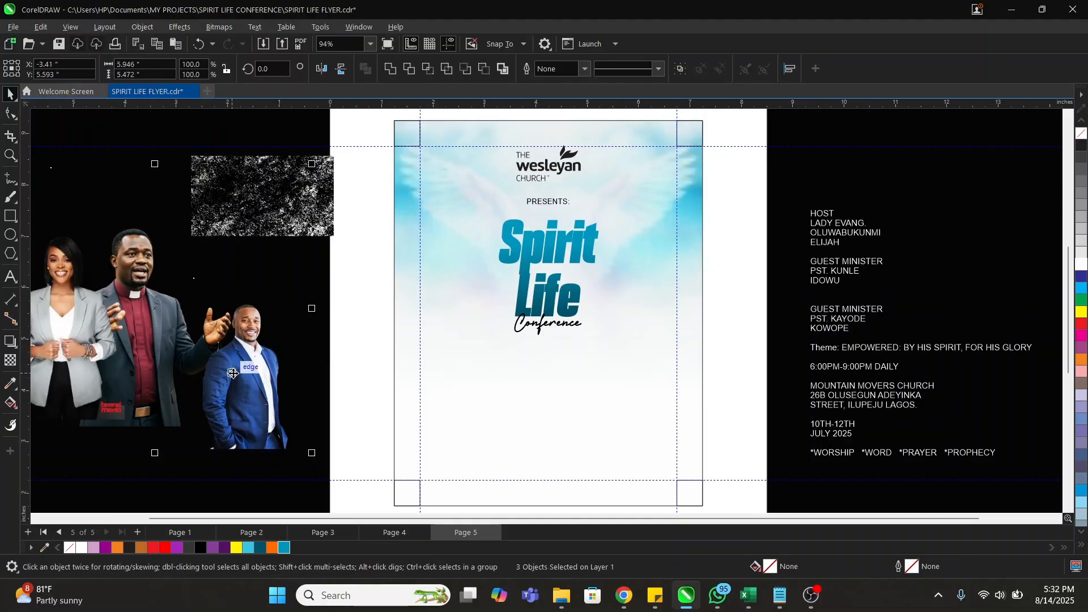
left_click_drag(245, 372, 614, 395)
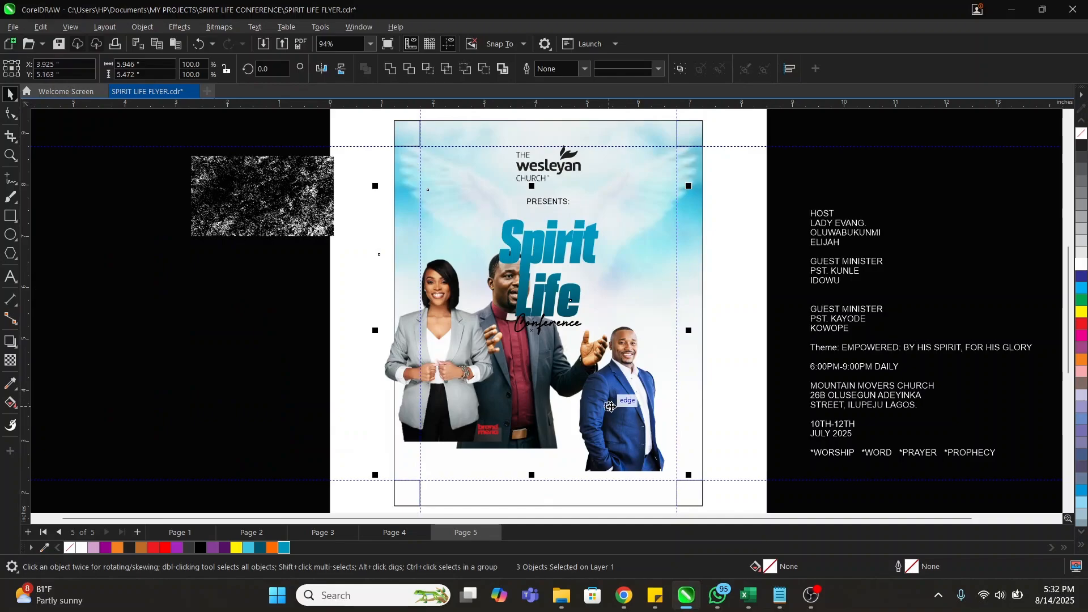
key("t")
left_click(760, 356)
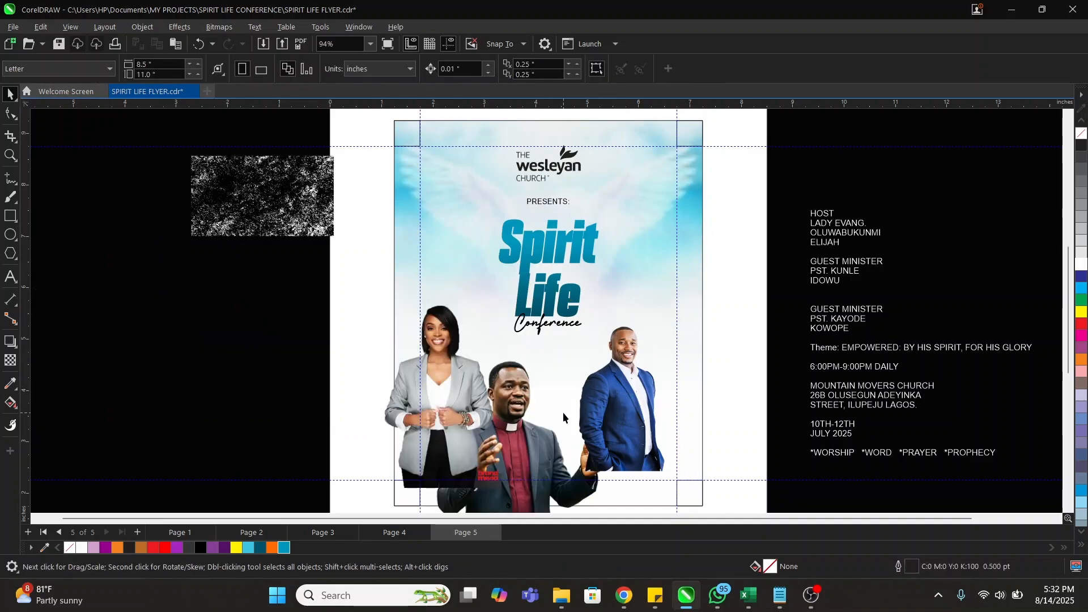
Step: Crop the empty area above the clergyman in his photo and position him between the other two ministers
left_click_drag(532, 458, 538, 442)
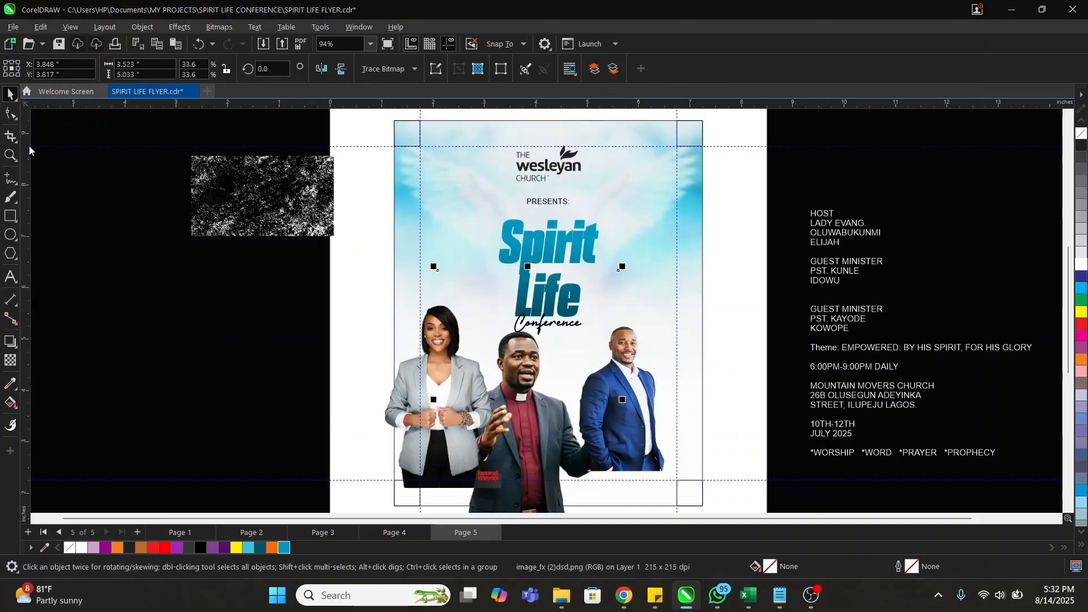
key("F10")
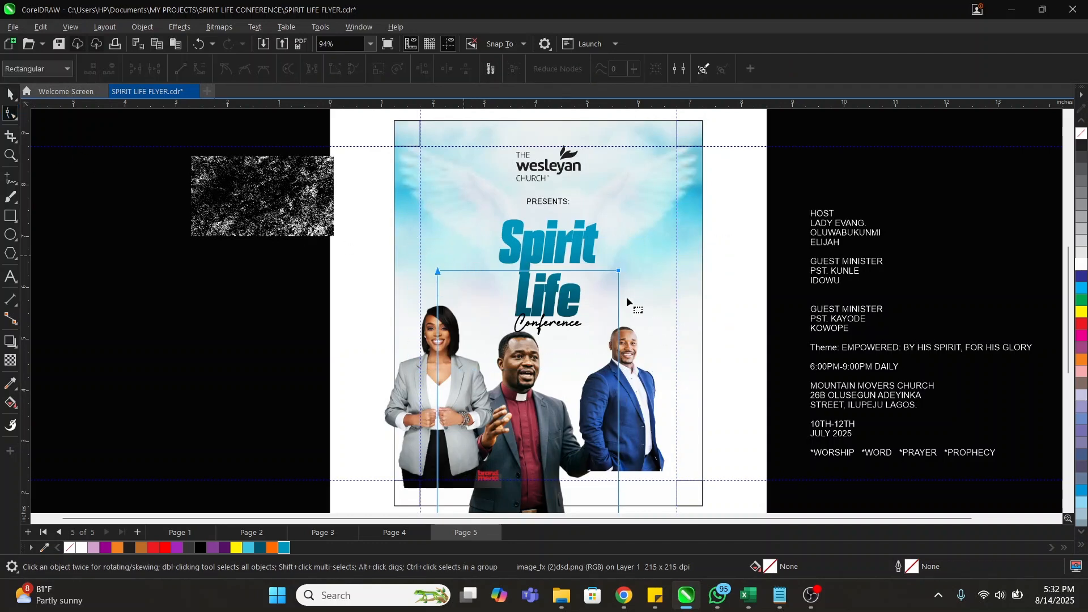
left_click_drag(618, 270, 618, 327)
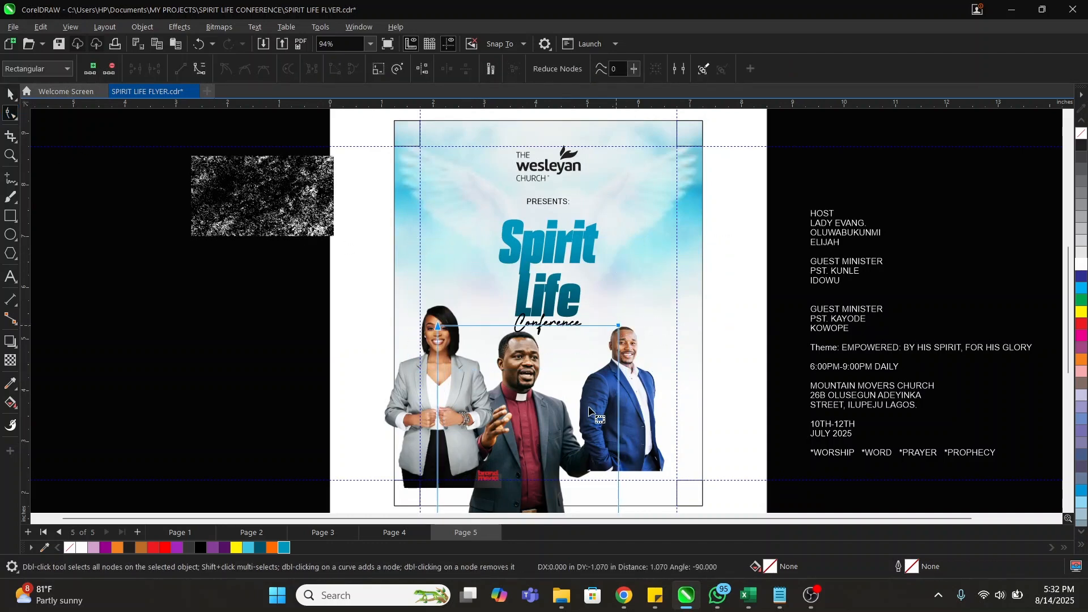
key("space")
key("ctrl+z")
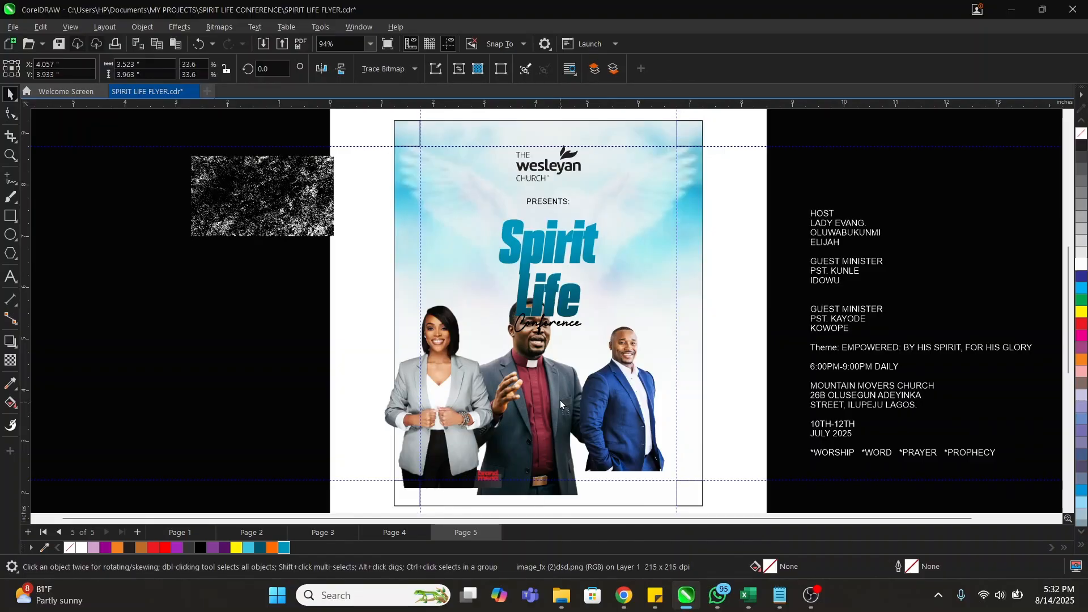
left_click_drag(559, 400, 560, 400)
Step: Enlarge the photo of the woman in the grey jacket proportionally to about 2.83 by 4.25 inches
left_click(422, 390)
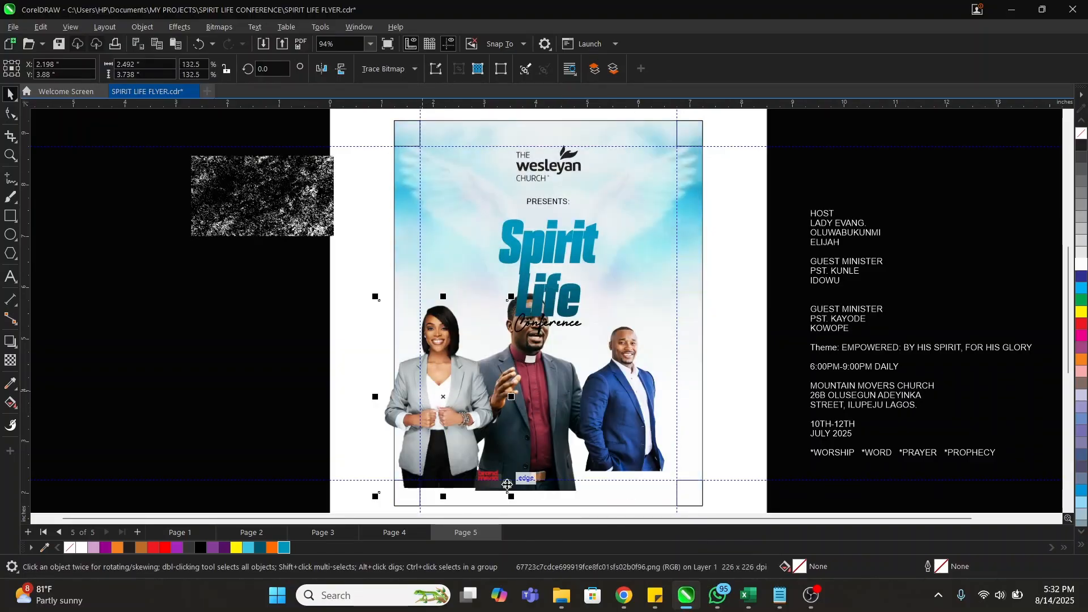
left_click_drag(511, 496, 520, 452)
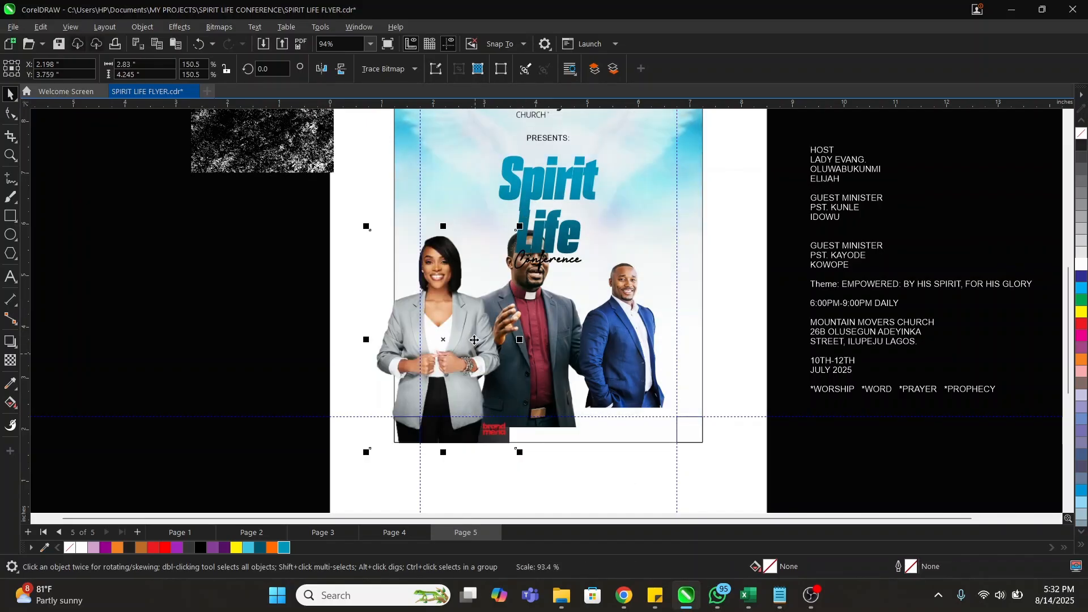
Step: Raise the woman's photo slightly and shrink the clergyman's photo proportionally to about 3.19 by 3.59 inches
left_click_drag(474, 340, 474, 334)
left_click(541, 332)
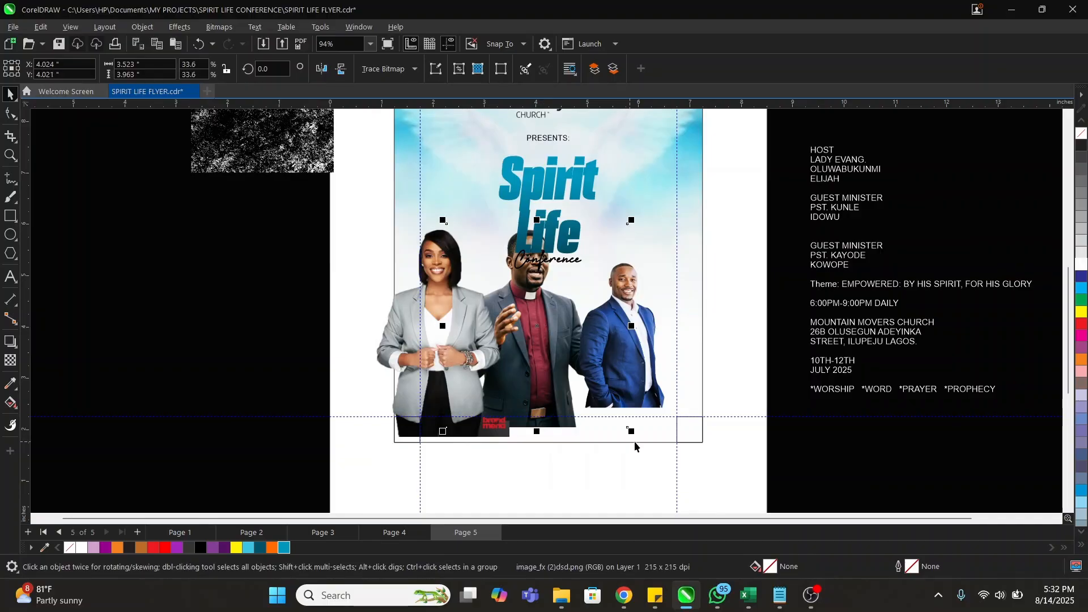
left_click_drag(631, 431, 622, 422)
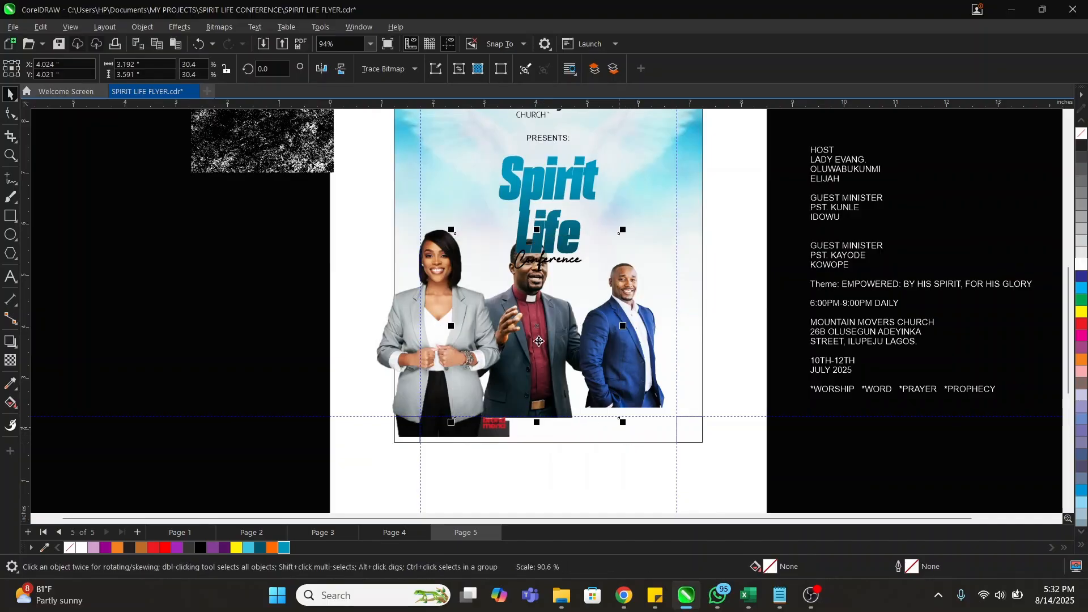
Step: Move the photo of the man in the blue suit against the clergyman and enlarge it proportionally to about 2.52 by 3.78 inches
left_click(445, 293)
key("z")
left_click_drag(331, 193, 741, 456)
key("space")
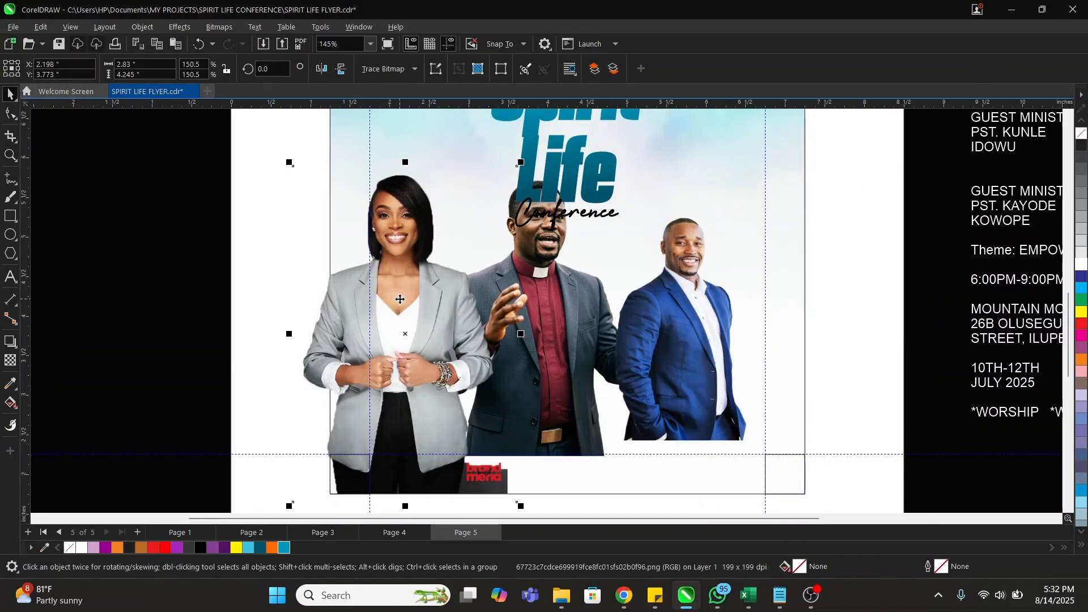
left_click_drag(696, 330, 649, 312)
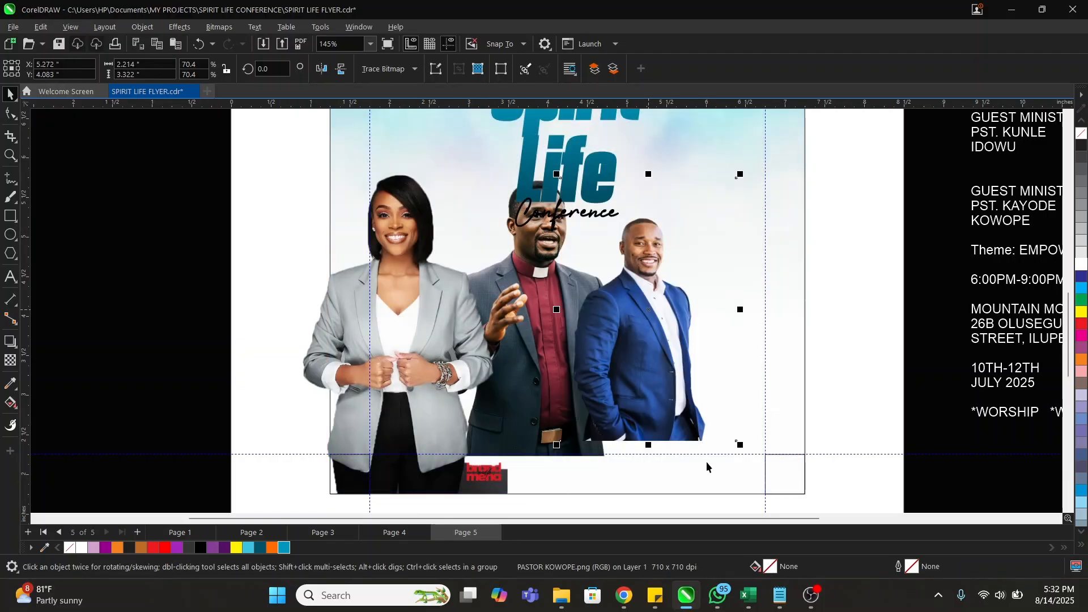
left_click_drag(740, 447, 752, 464)
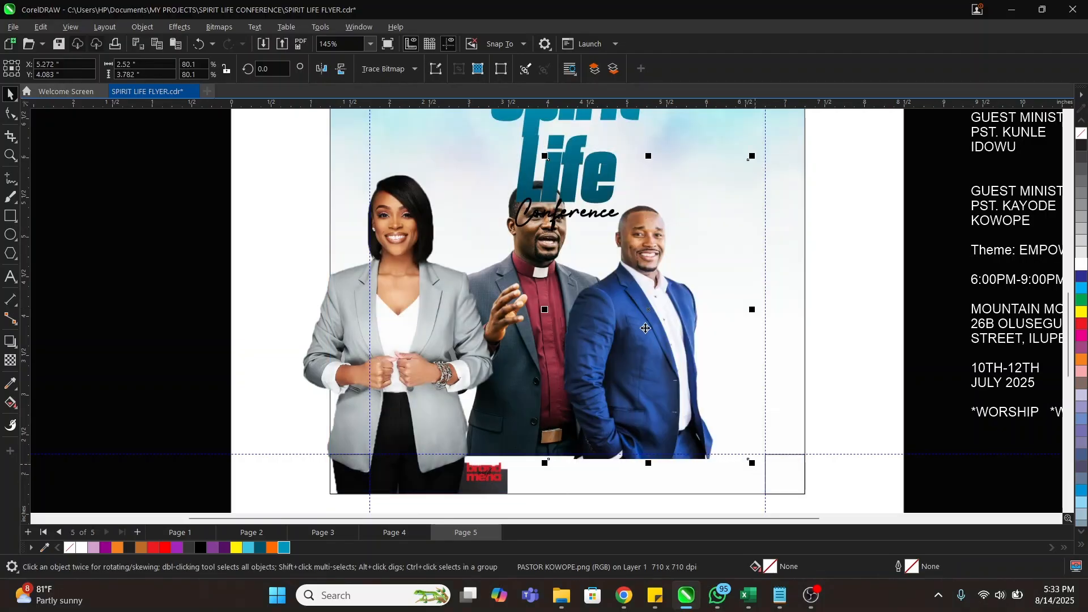
left_click_drag(631, 307, 638, 295)
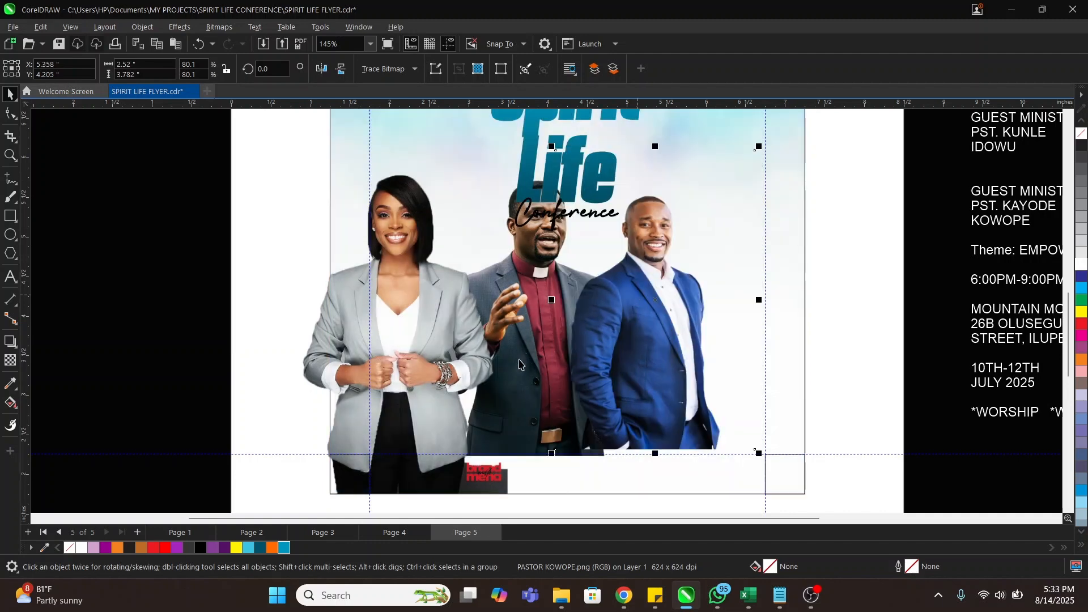
Step: Shrink the three minister photos together to about 3.57 by 2.72 inches and place them just below the word Conference
scroll(493, 320, "down", 2)
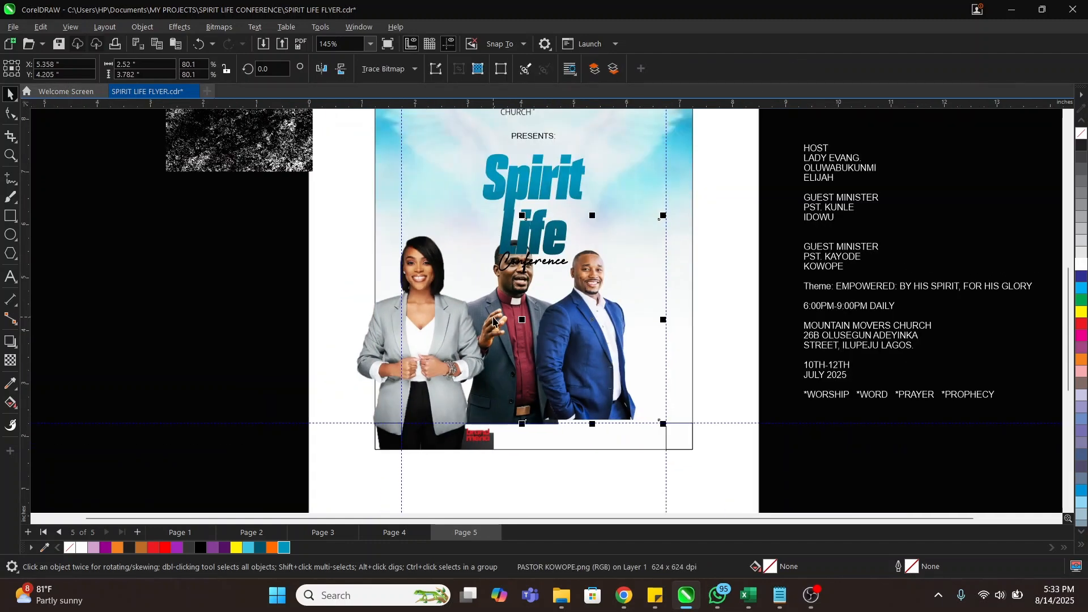
left_click(511, 343, "shift")
left_click(416, 333, "shift")
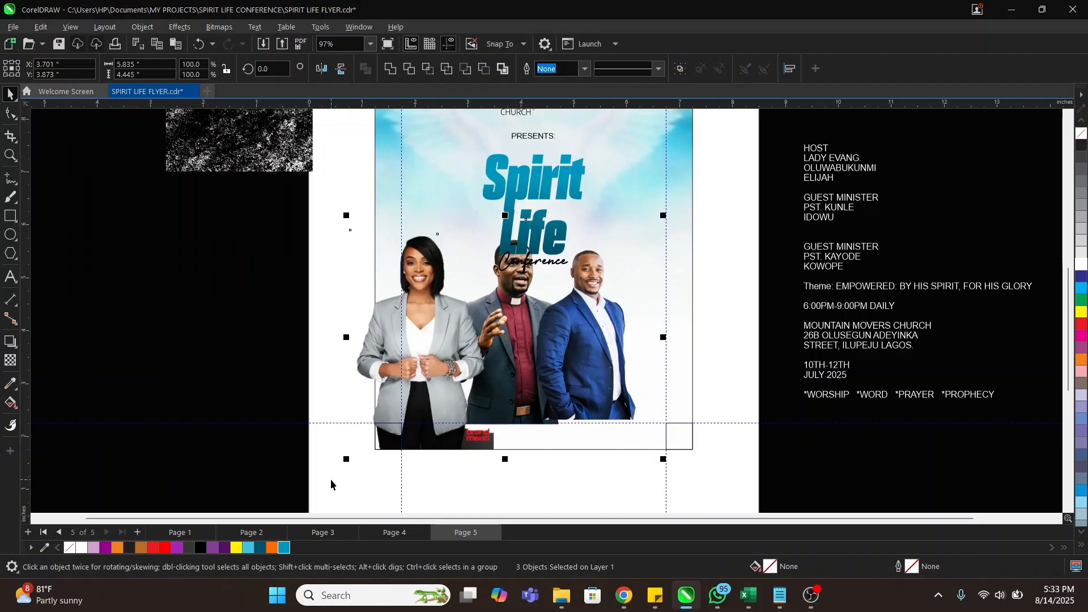
left_click_drag(346, 459, 409, 413)
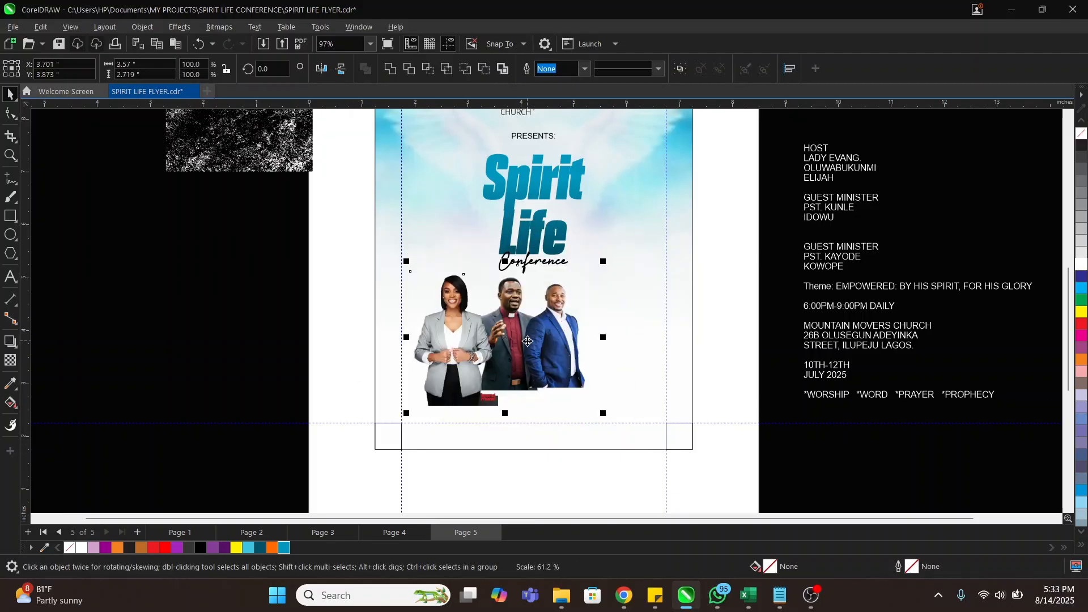
left_click_drag(528, 342, 542, 336)
key("z")
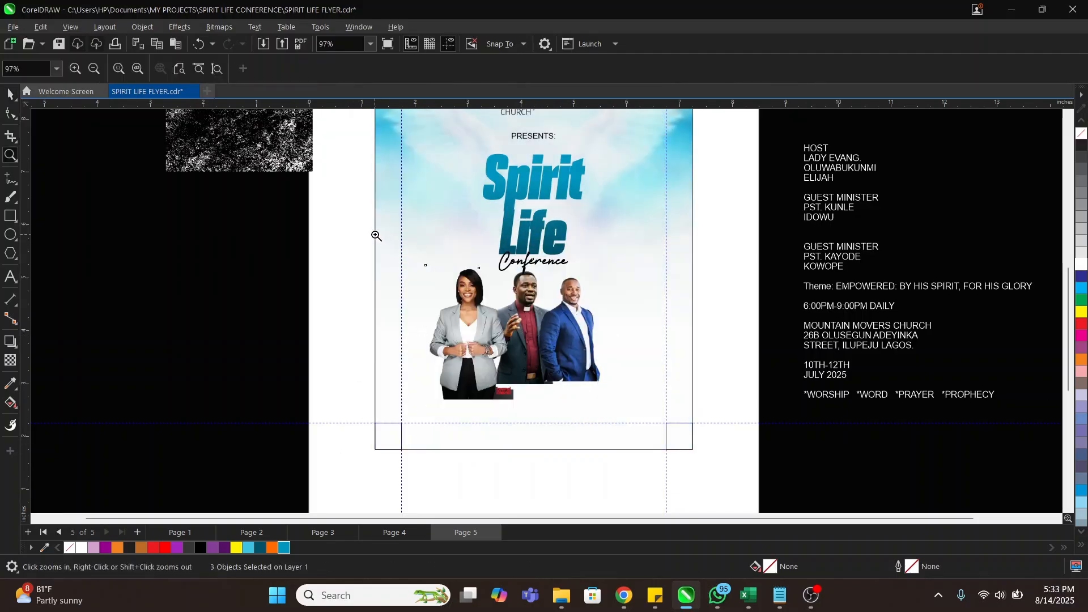
left_click_drag(350, 224, 683, 459)
key("space")
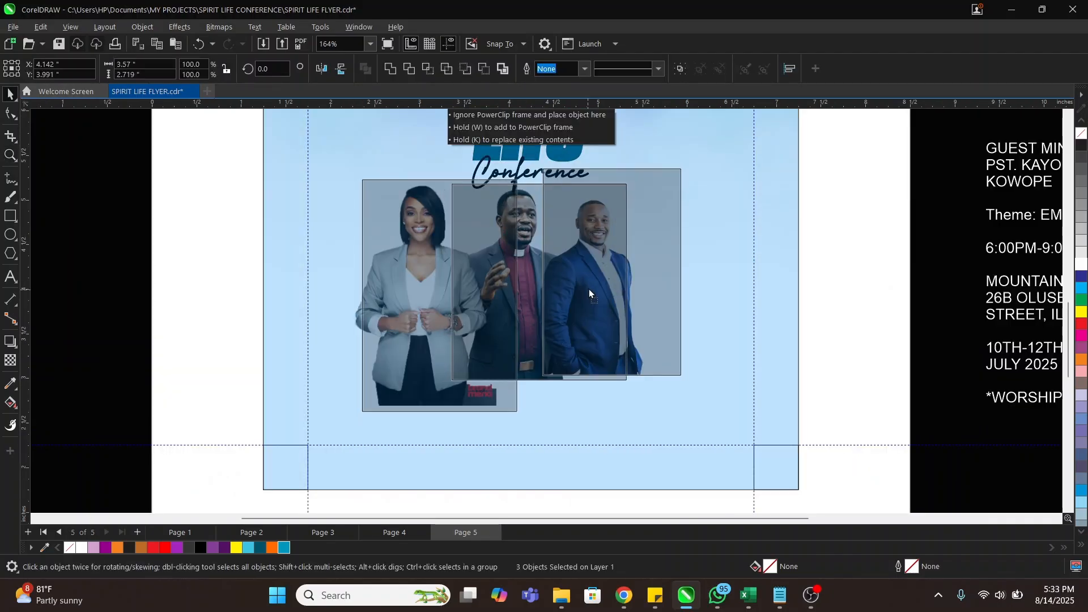
left_click_drag(594, 286, 595, 278)
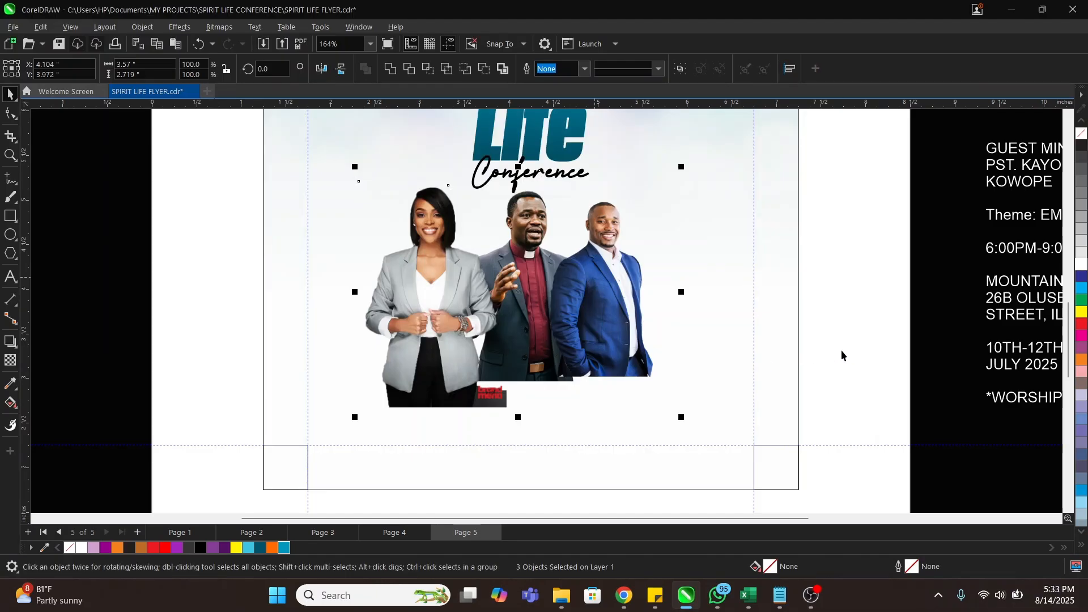
Step: Crop the lower part of the woman's photo just below her waist by raising its bottom nodes with the Shape tool
key("z")
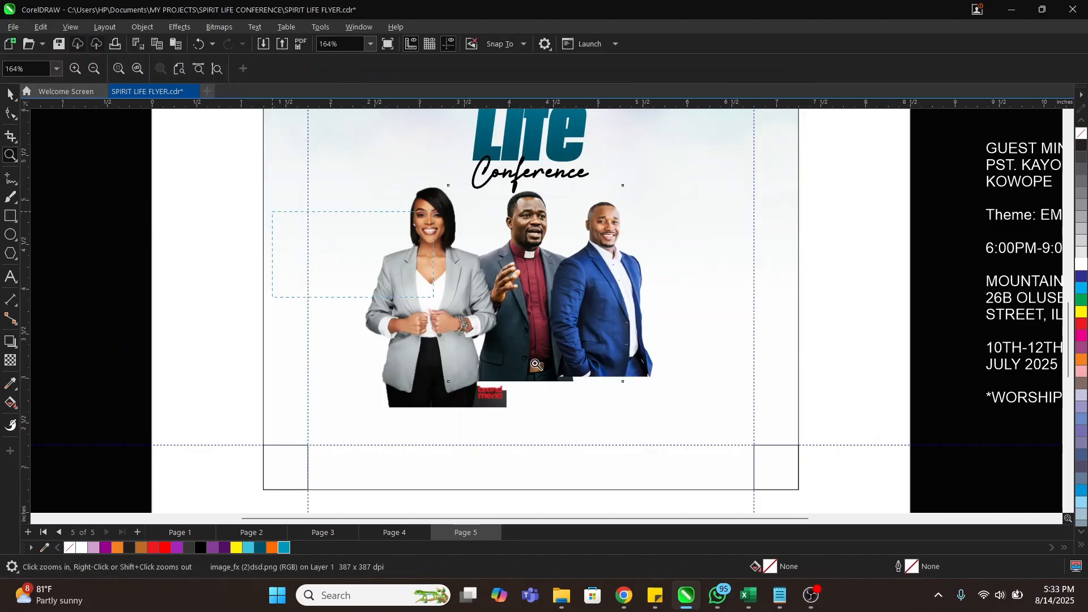
left_click_drag(535, 364, 828, 465)
left_click(294, 311)
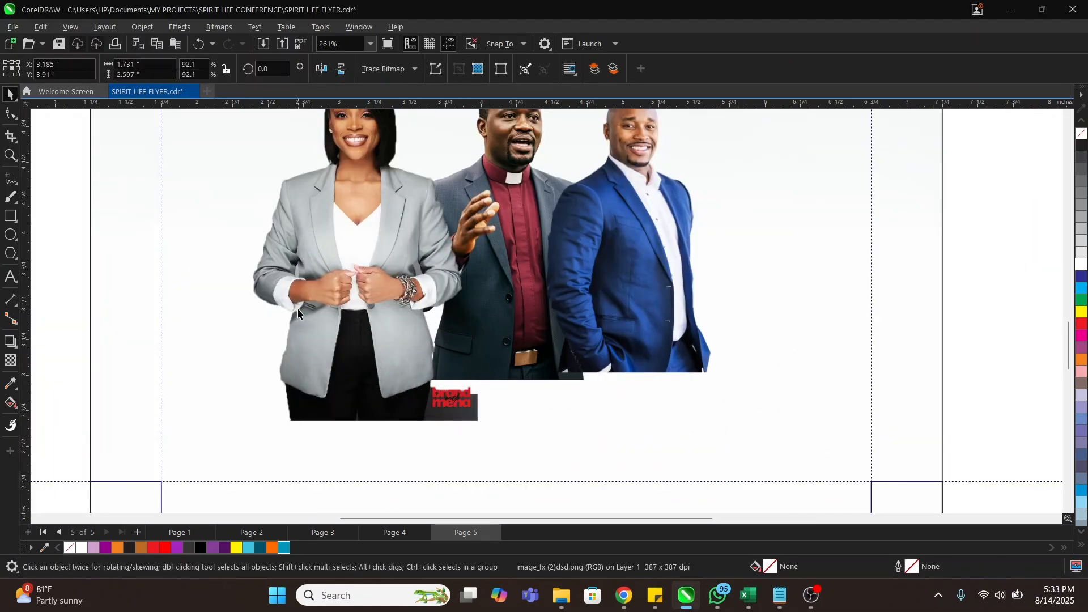
left_click(298, 314)
left_click(10, 113)
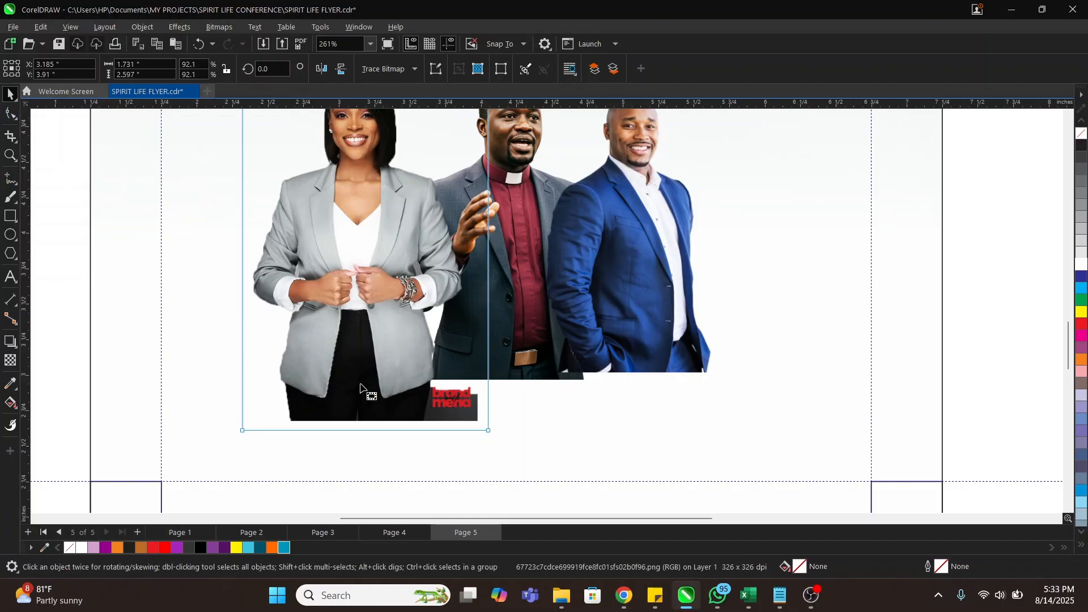
left_click_drag(216, 357, 557, 460)
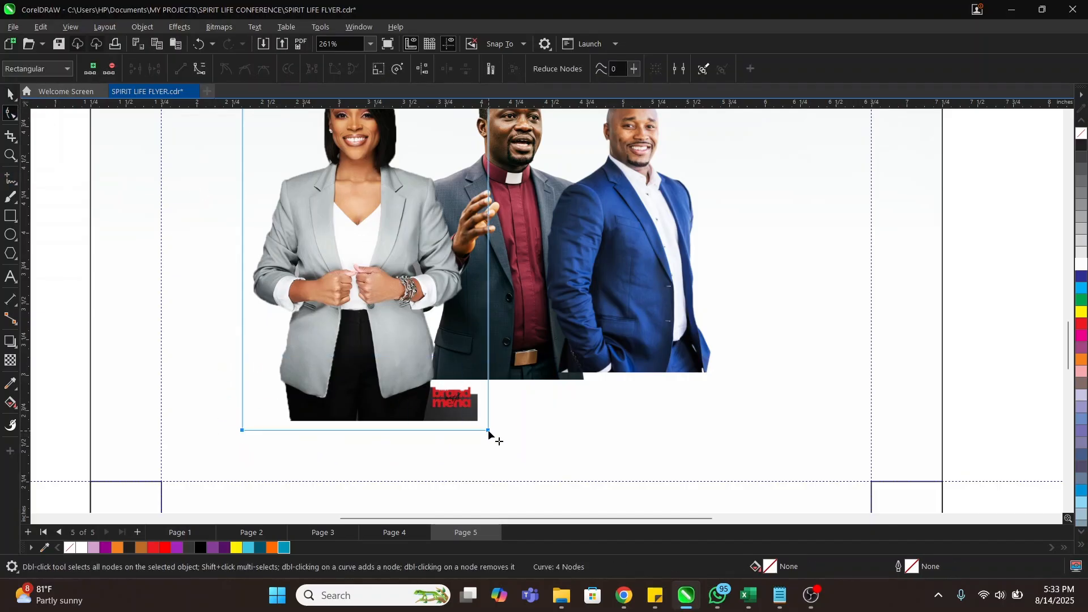
left_click_drag(489, 430, 499, 335)
Step: Crop the bottoms of the clergyman's and blue-suited man's photos level with the woman's cropped edge
left_click(493, 369)
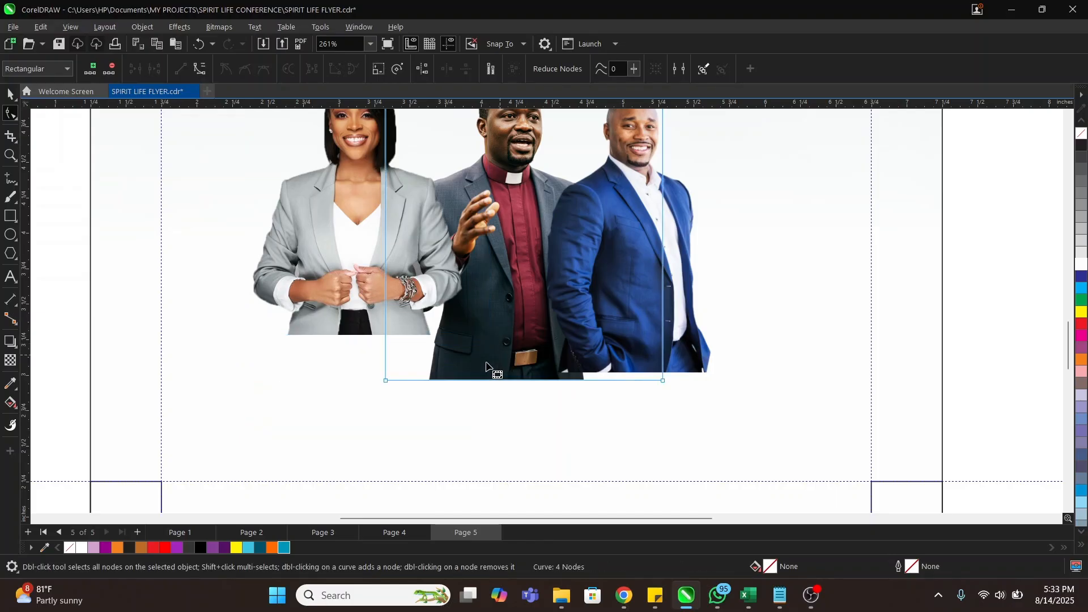
left_click_drag(365, 346, 777, 426)
left_click_drag(663, 381, 662, 337)
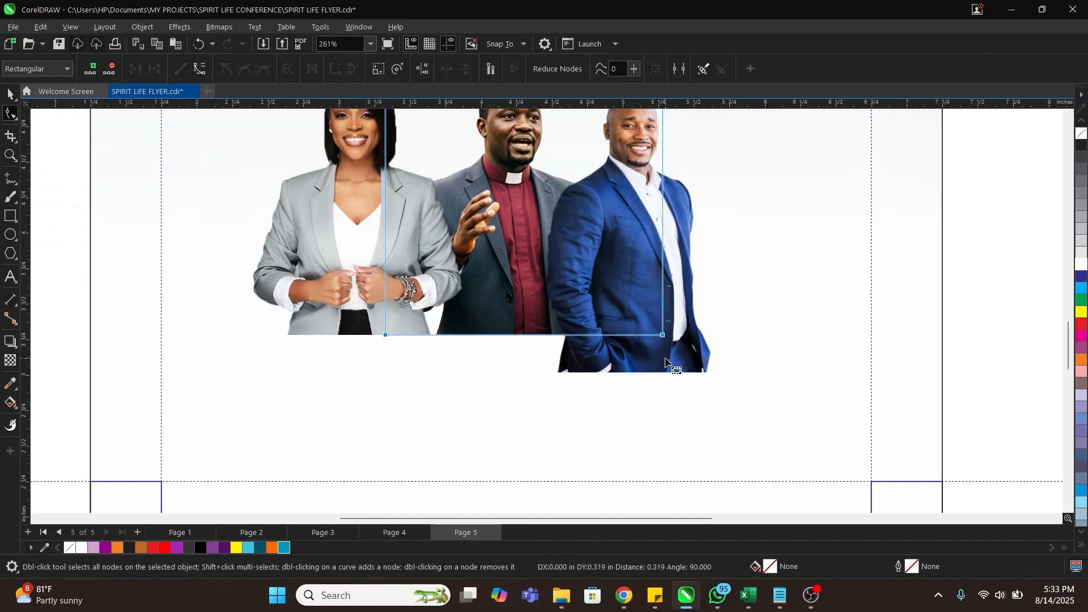
left_click(528, 340)
left_click_drag(527, 338, 748, 335)
Step: Move the woman's photo closer to the clergyman so that her shoulder overlaps his jacket
key("z")
right_click(671, 384)
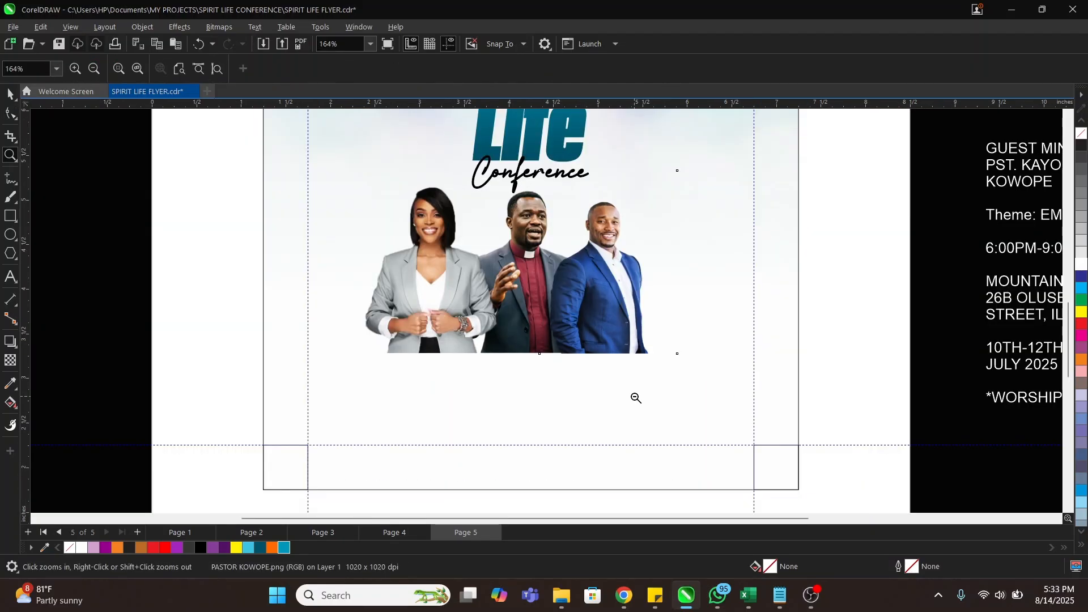
right_click(636, 398)
left_click_drag(291, 213, 777, 425)
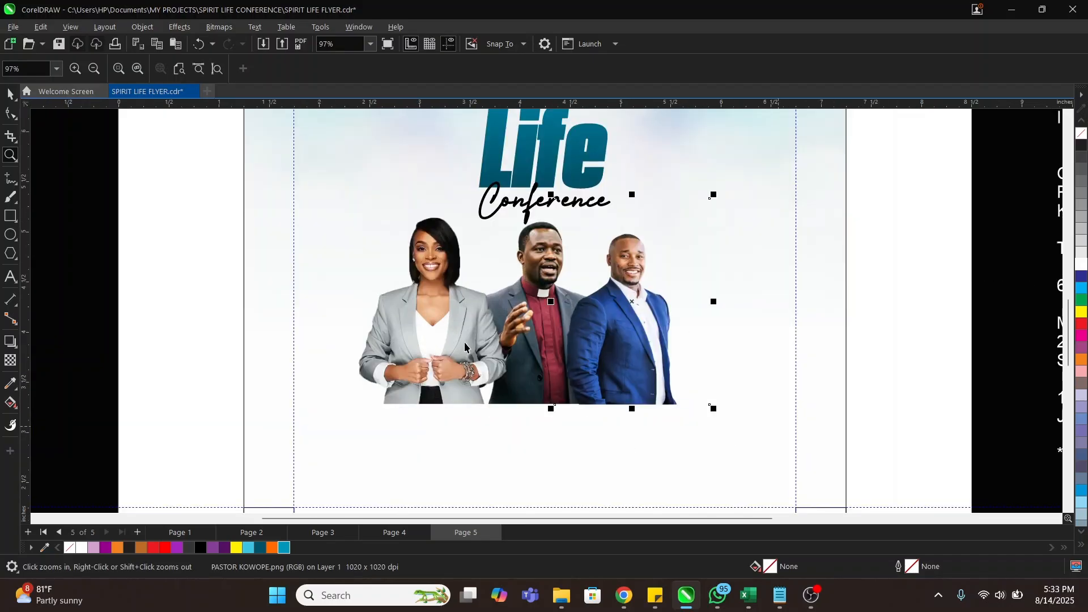
key("space")
left_click_drag(446, 328, 464, 330)
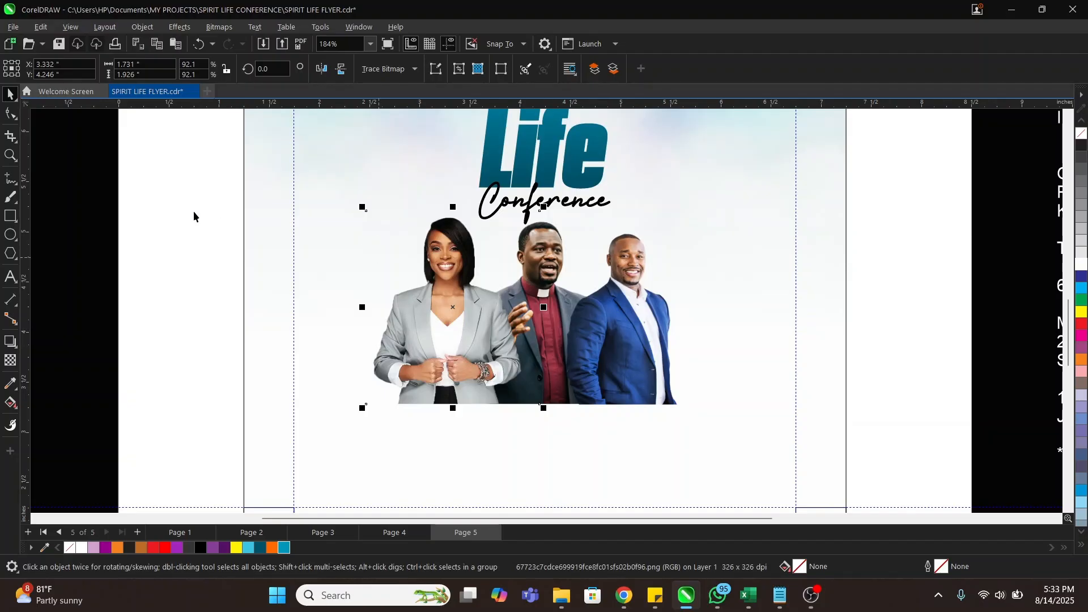
Step: Crop the empty area beside the outer arm of the man in the blue suit
left_click_drag(180, 200, 775, 413)
left_click(663, 356)
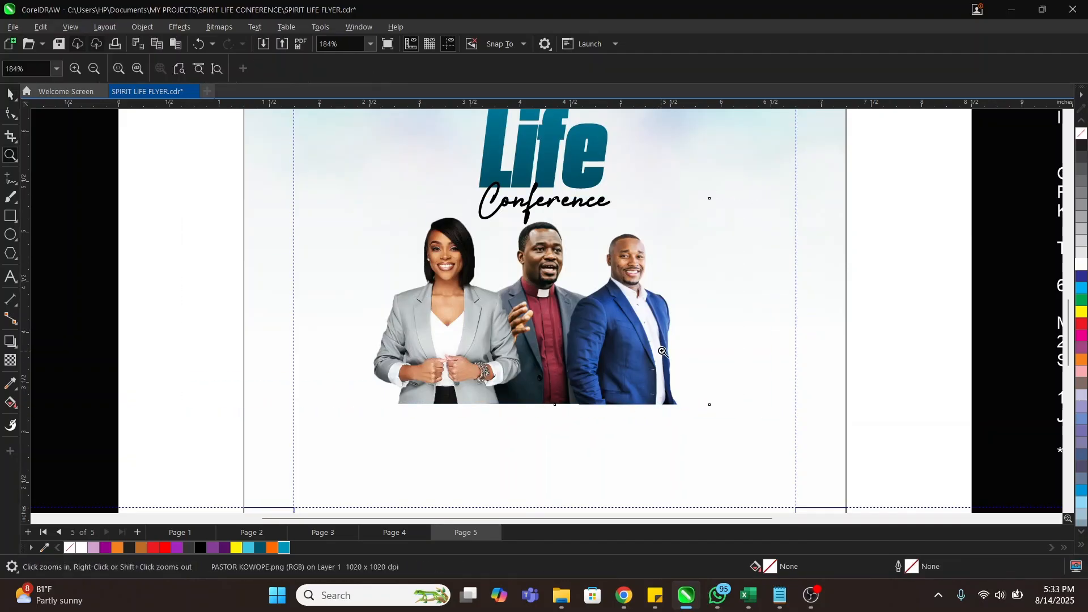
left_click(13, 115)
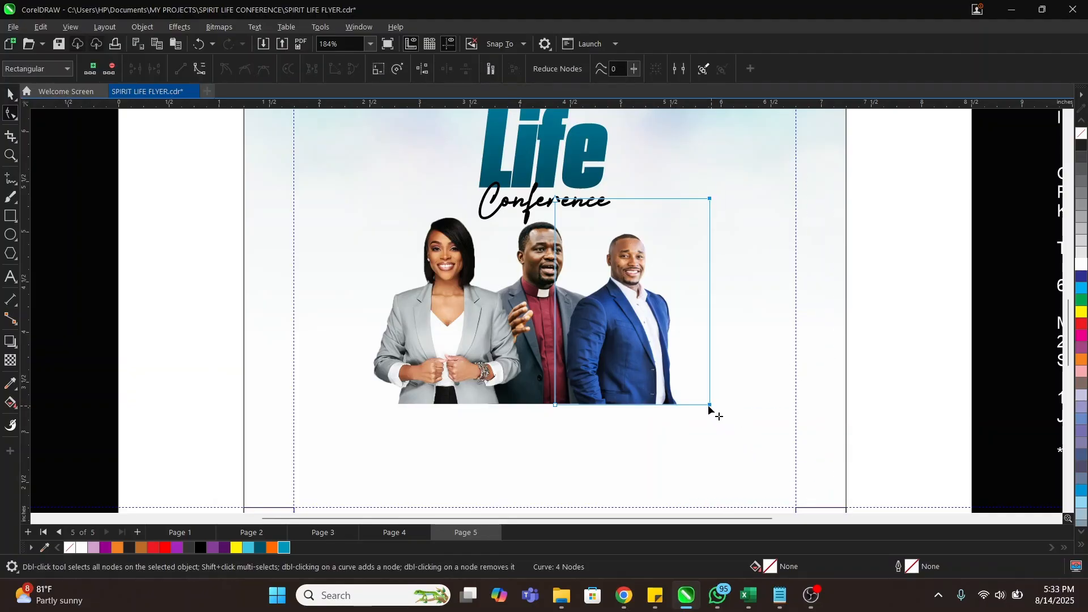
left_click_drag(708, 406, 676, 405)
left_click_drag(532, 172, 709, 243)
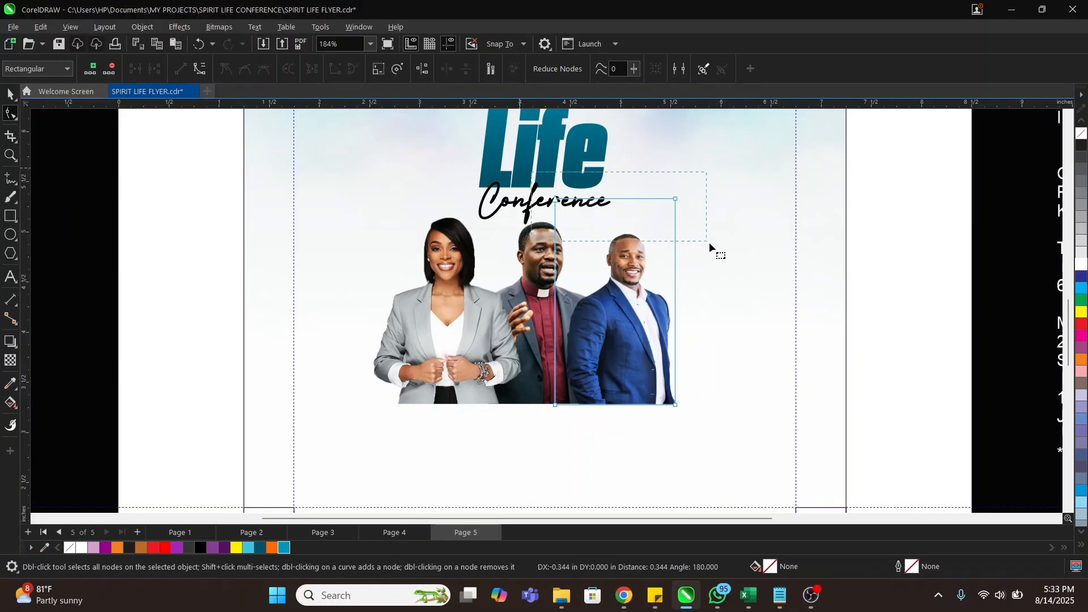
left_click_drag(676, 198, 675, 226)
key("ctrl+z")
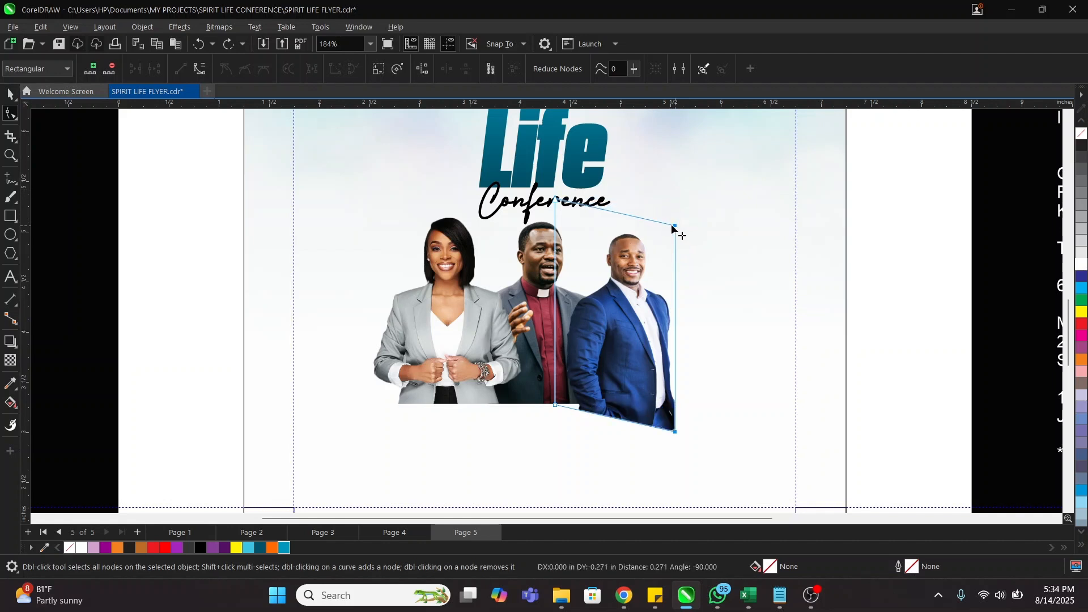
key("ctrl+z")
Step: Crop the empty area above the head of the man in the blue suit
left_click_drag(502, 169, 770, 250)
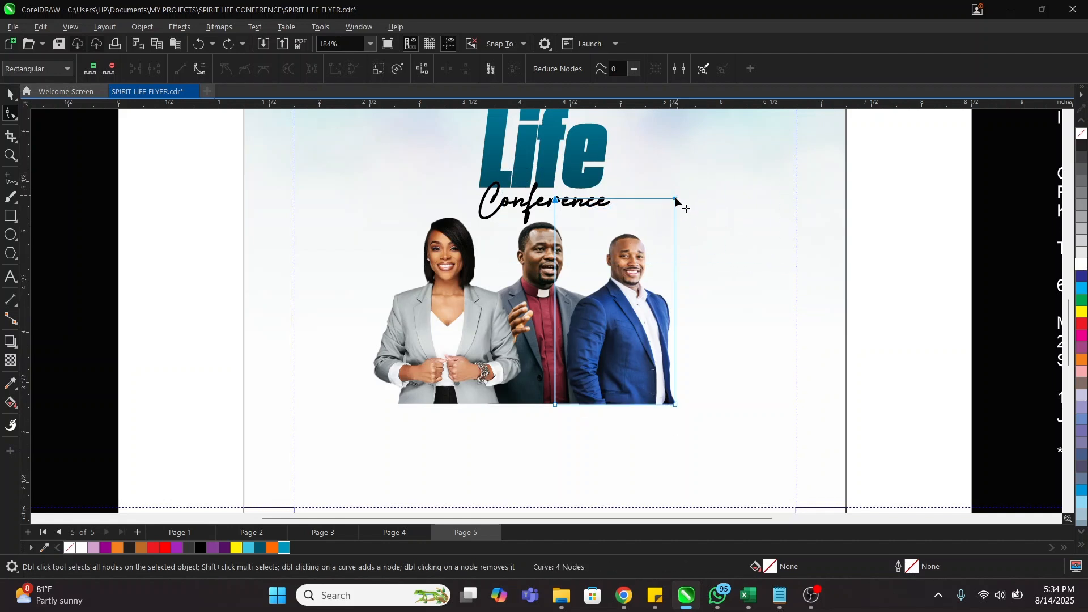
left_click_drag(675, 199, 675, 230)
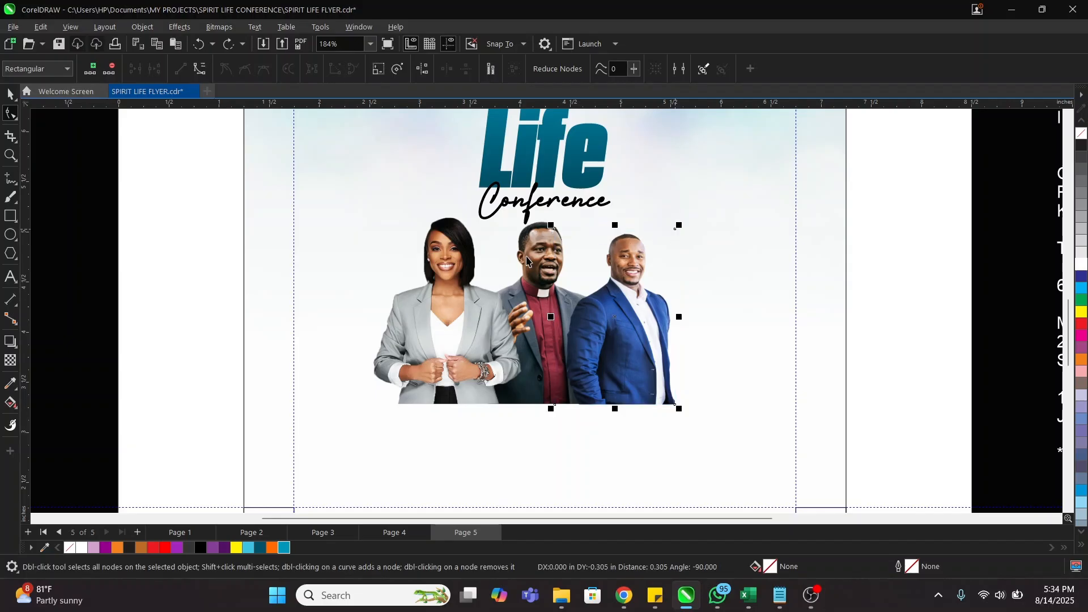
left_click(401, 274)
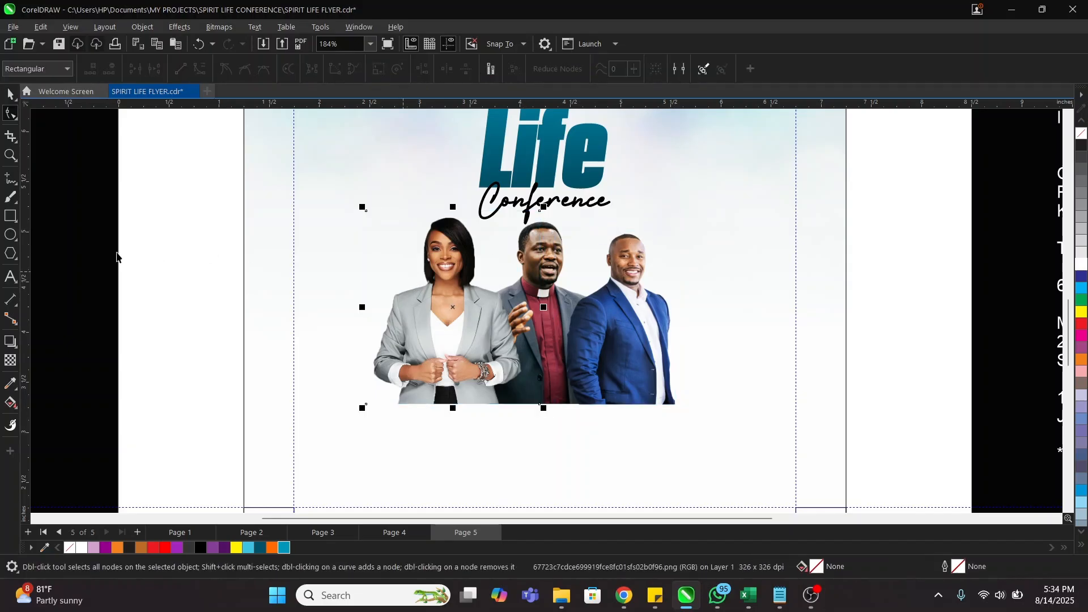
Step: Group the three minister photos centred across the flyer's width and enlarge the group to about 3.28 by 2.06 inches
key("space")
left_click_drag(165, 197, 756, 448)
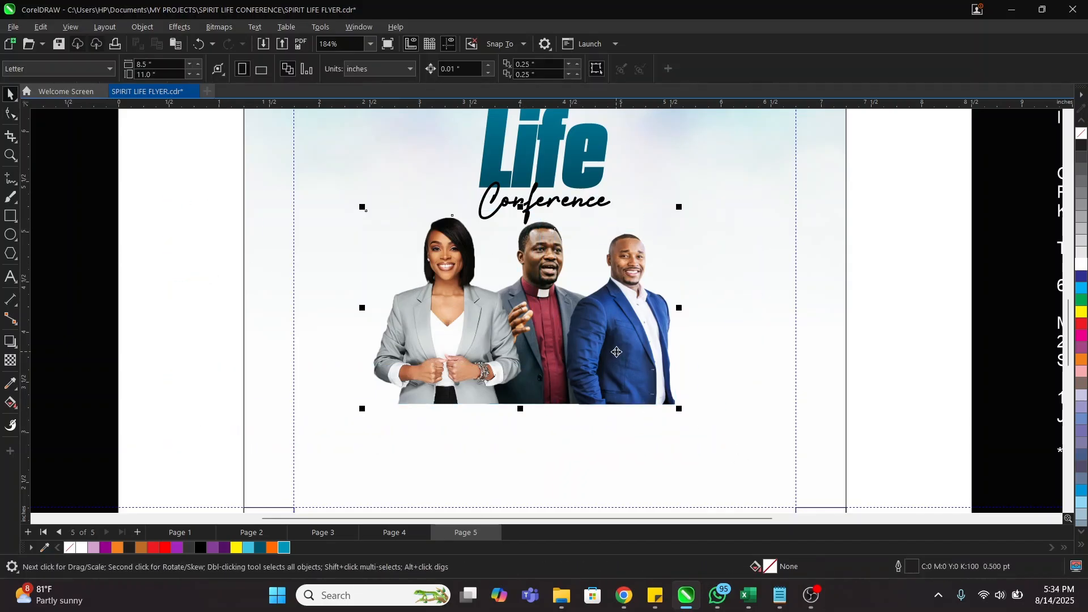
left_click_drag(617, 352, 621, 327)
key("ctrl+g")
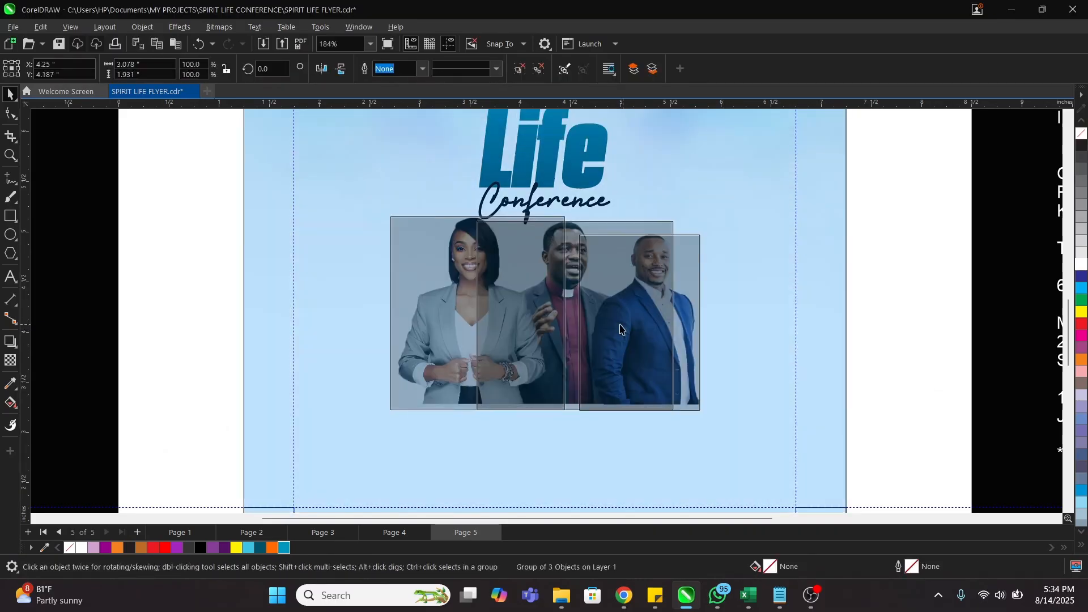
left_click_drag(709, 422, 712, 430)
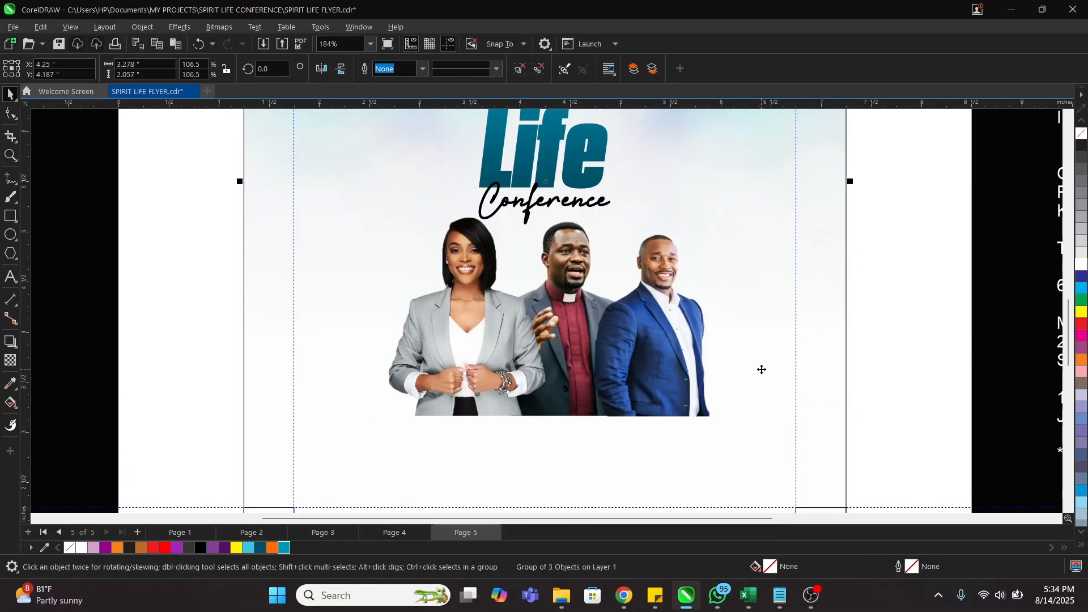
Step: Ungroup the three minister photos so they can be edited individually
left_click(904, 373)
key("z")
right_click(659, 313)
left_click_drag(314, 250, 816, 492)
key("space")
left_click(546, 248)
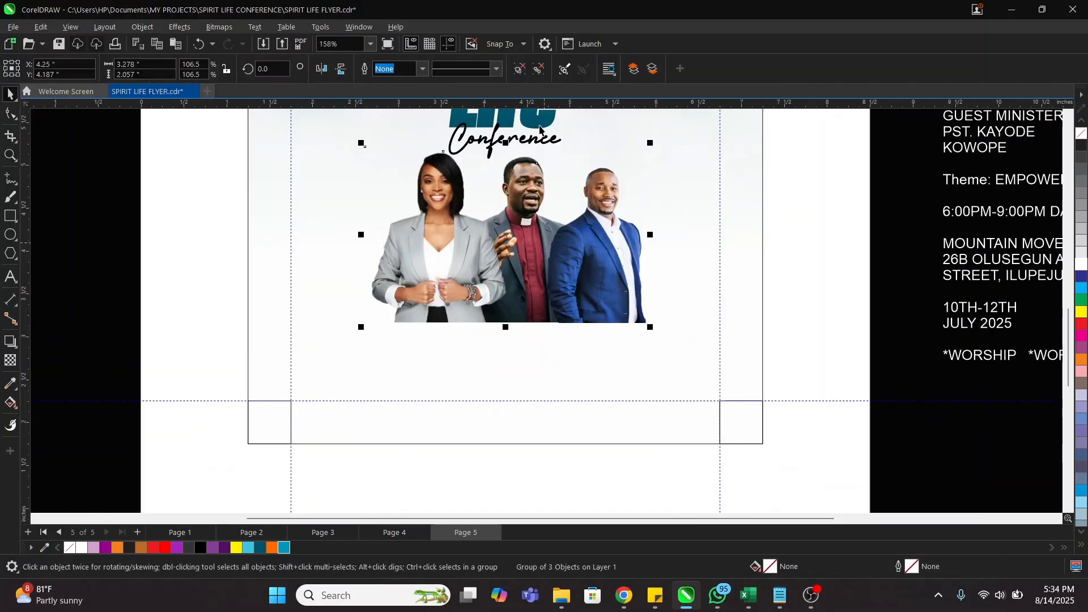
left_click(537, 68)
Step: Apply a Light adjustment to the middle minister's photo with brightness 28 and contrast 27
left_click(838, 285)
key("z")
left_click_drag(232, 142, 834, 383)
key("space")
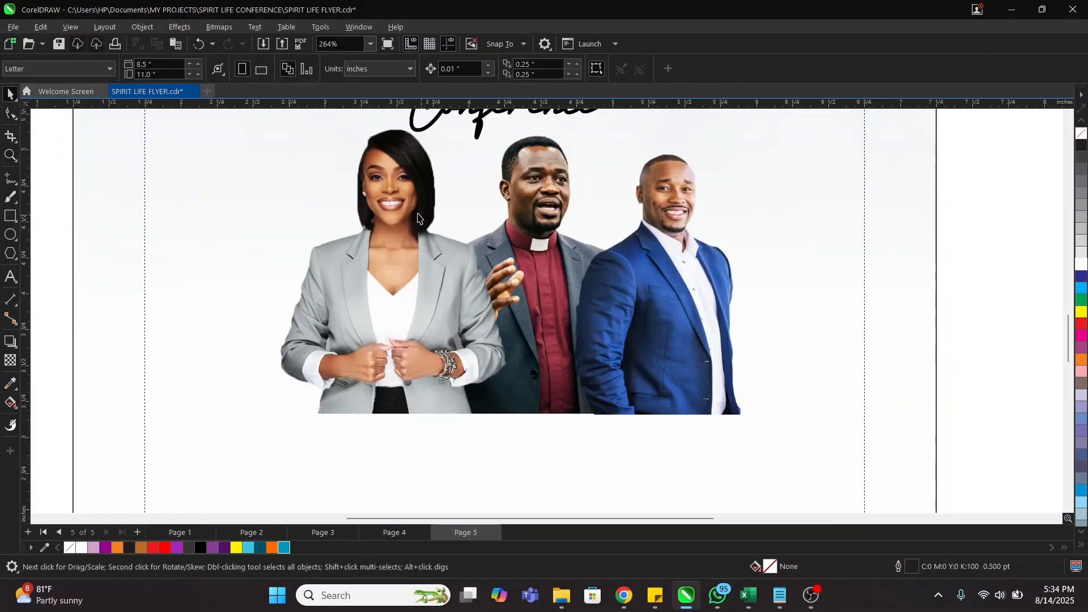
left_click(526, 209)
left_click(538, 205, "alt")
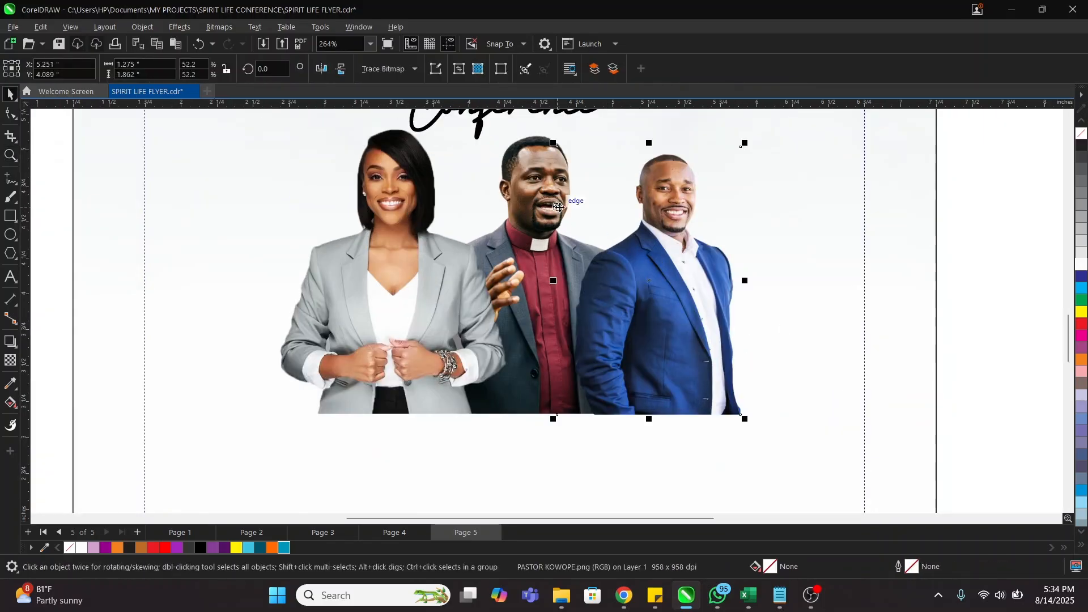
left_click(538, 203, "alt")
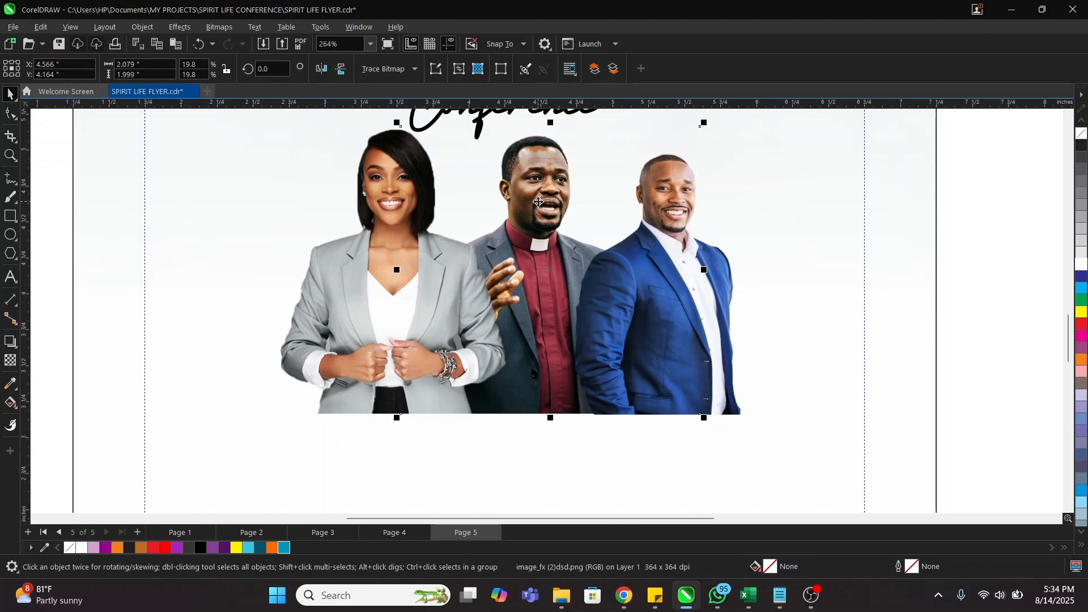
key("alt+Return")
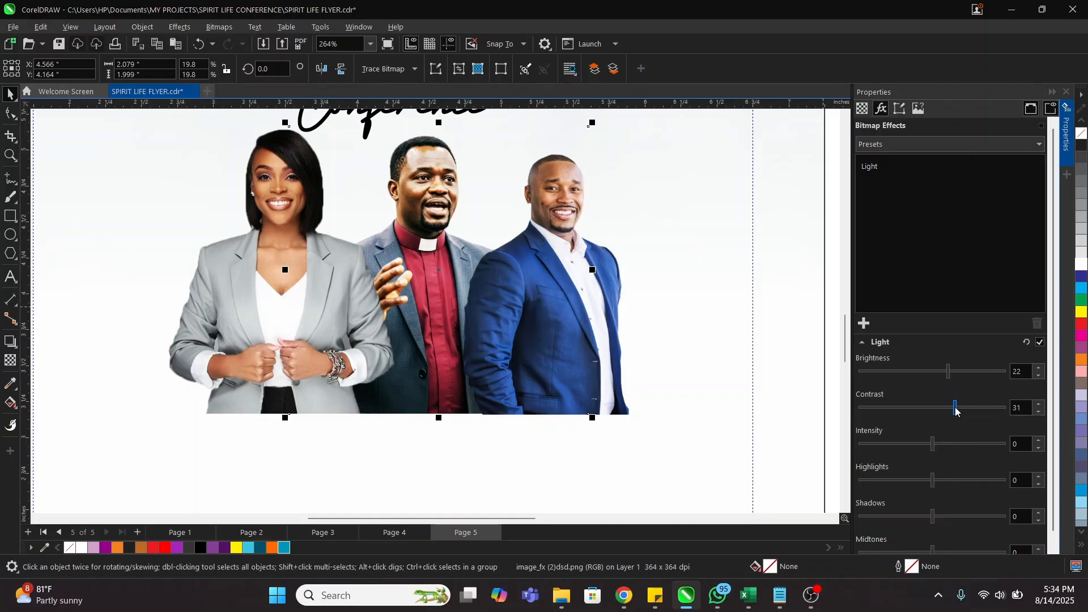
left_click_drag(957, 375, 957, 374)
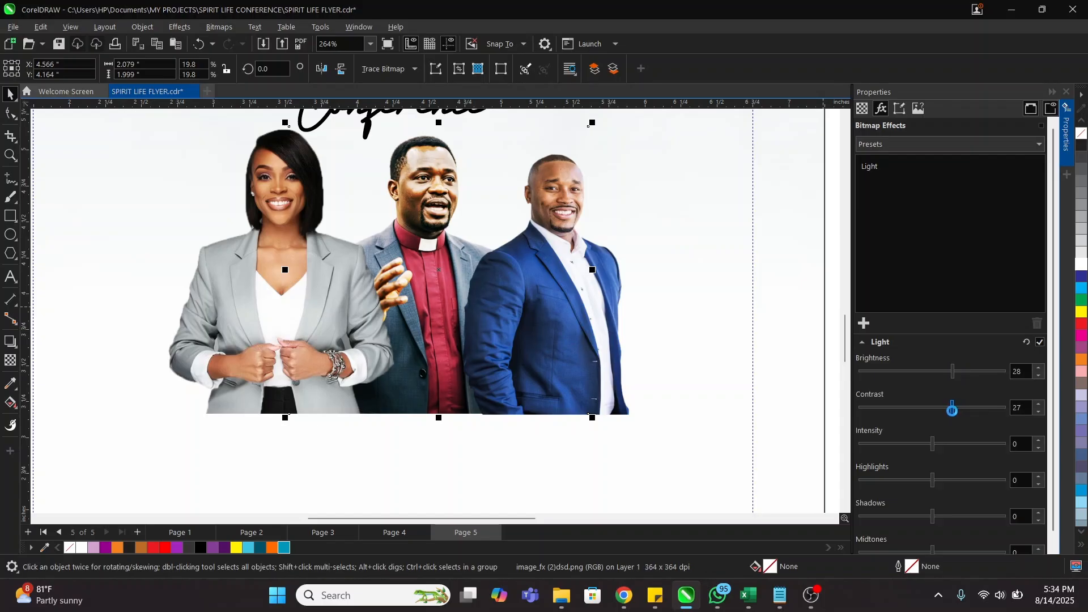
Step: Adjust the light of the woman's photo to brightness 21 and contrast 14, and the blue-suited man's photo to brightness 5 and contrast 14
left_click(267, 204)
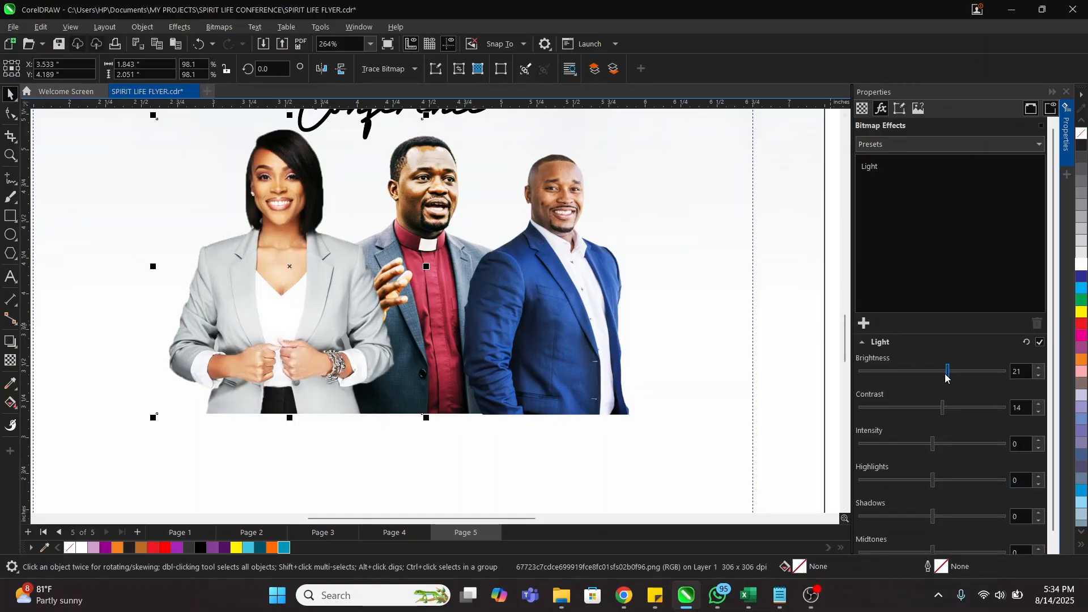
left_click(1066, 92)
left_click(581, 260)
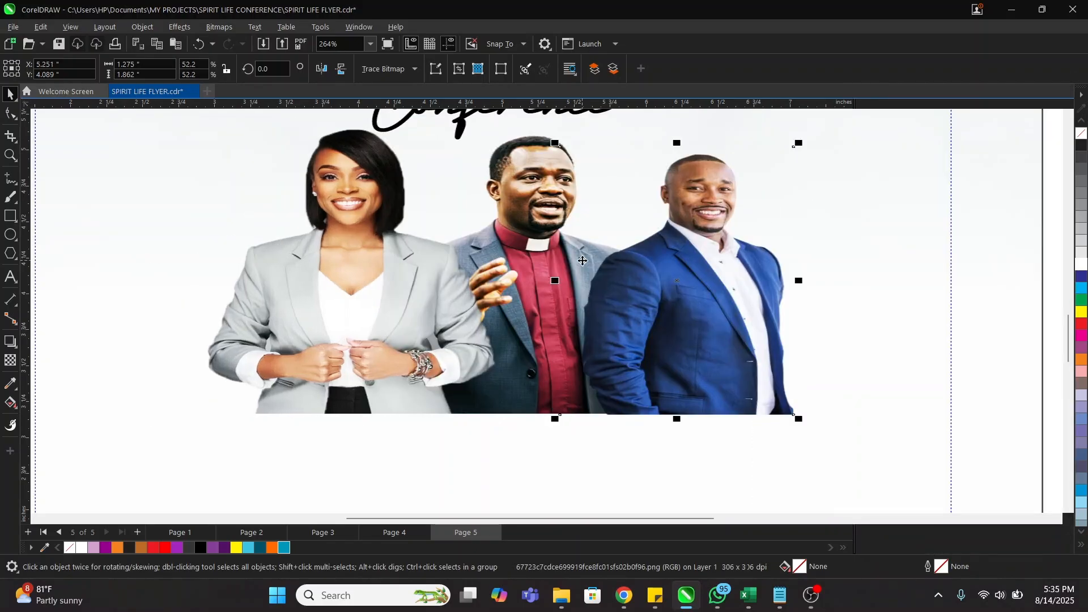
key("ctrl+b")
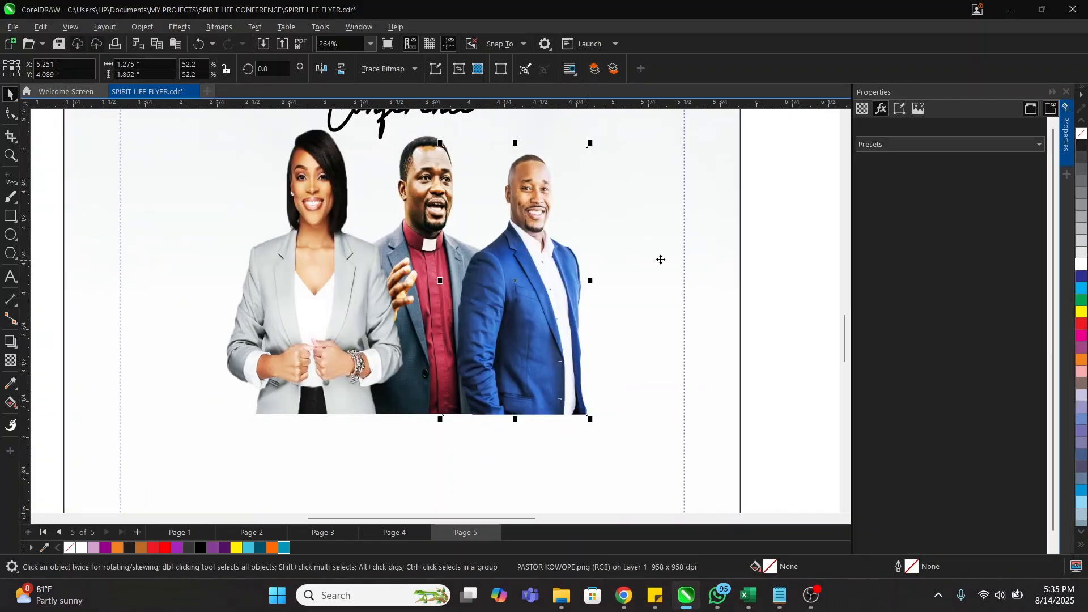
left_click_drag(948, 374, 940, 372)
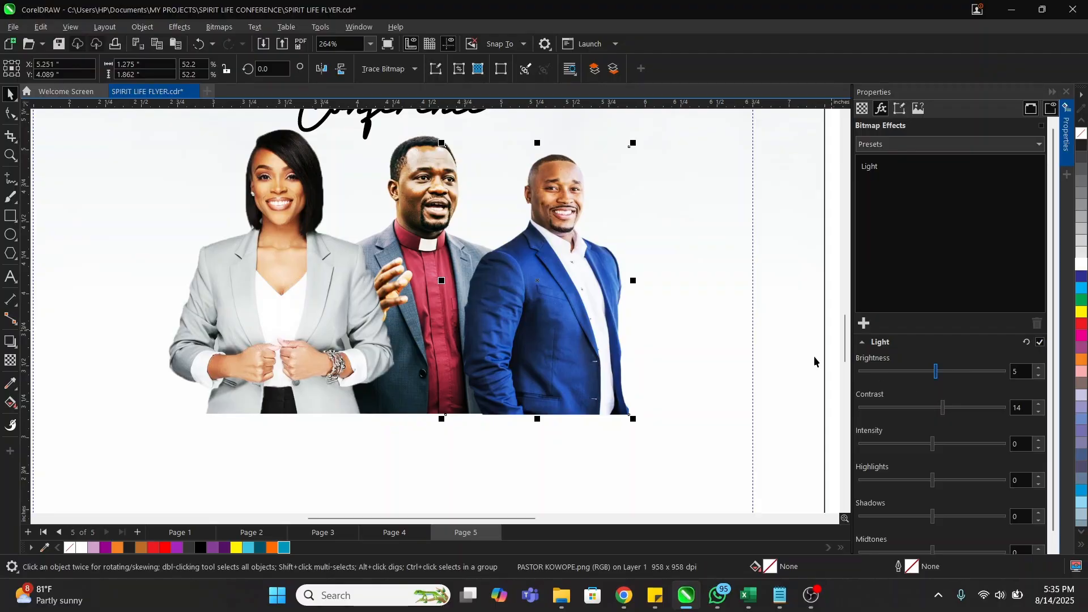
left_click(788, 344)
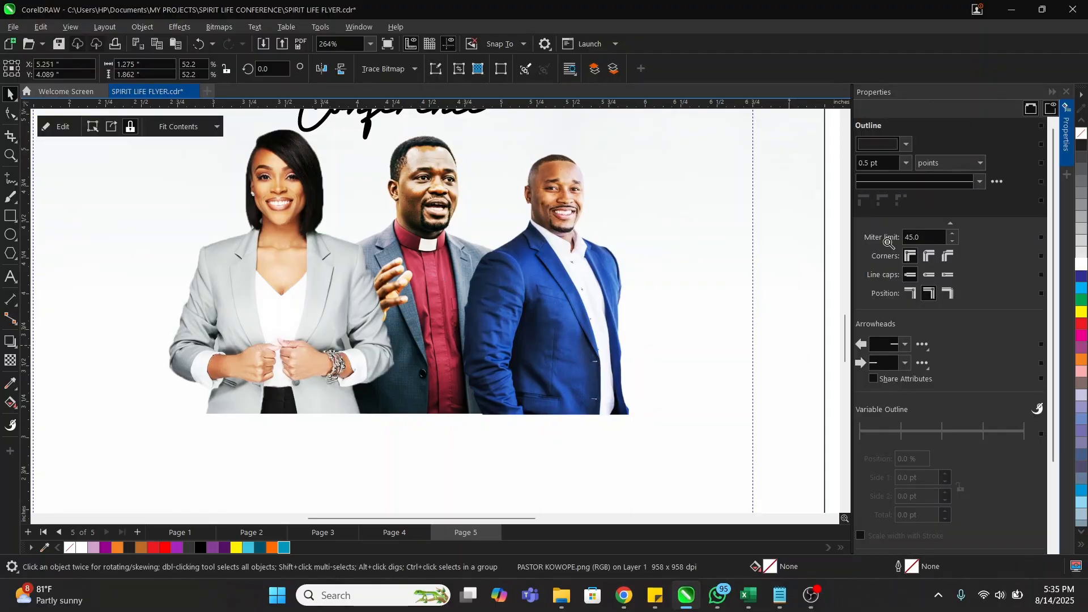
key("F3")
left_click(1065, 91)
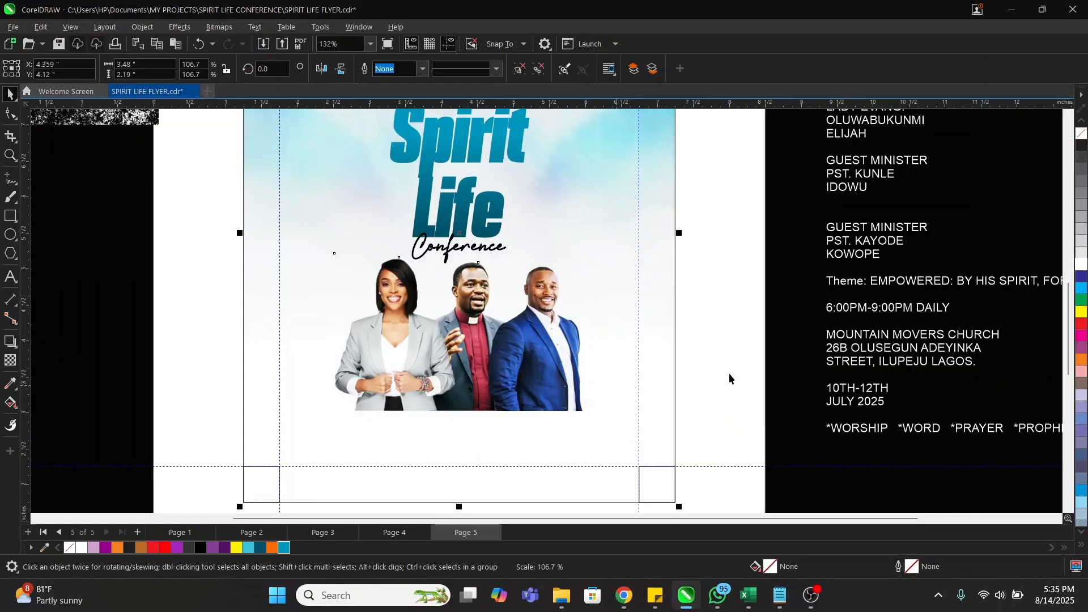
left_click(729, 379)
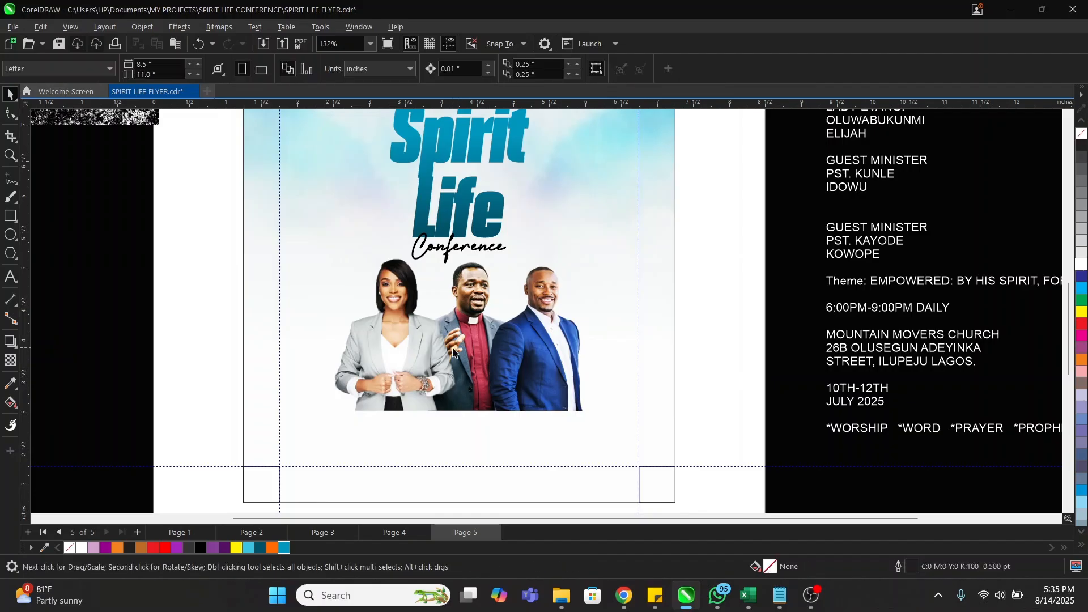
Step: Draw a rectangle about 3.48 by 0.38 inches, centred across the flyer's width, and nudge it up over the photos' lower edges
left_click(11, 215)
mouse_move(350, 407)
left_mouse_down()
mouse_move(483, 449)
mouse_move(602, 433)
left_mouse_up()
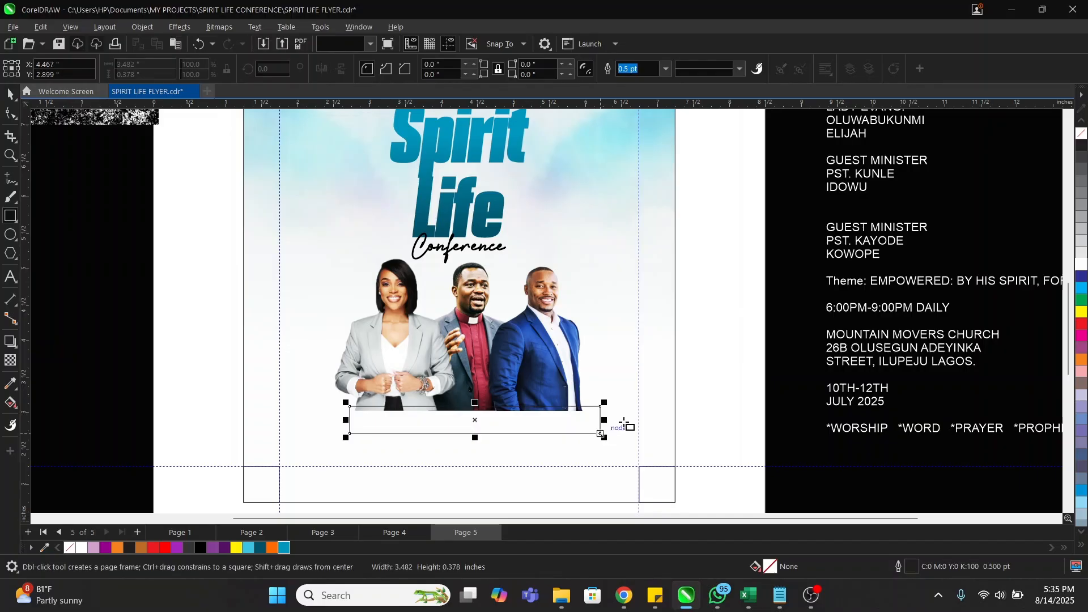
key("space")
left_click(670, 413, "shift")
key("c")
key("Escape")
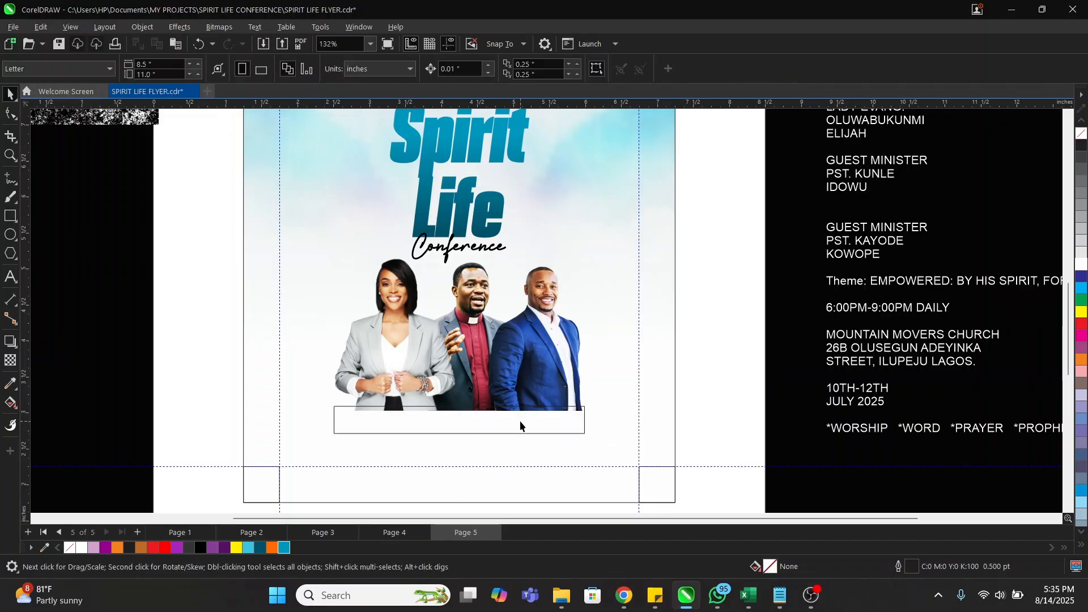
left_click(520, 422)
key("Up")
key("Up")
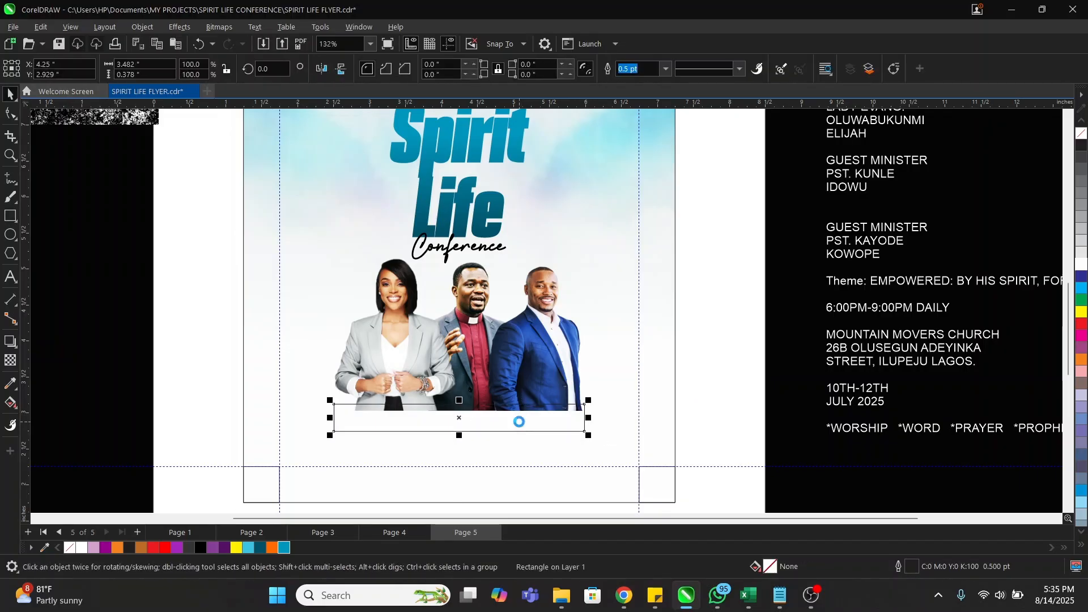
Step: Fill the rectangle below the minister photos with red (#FF0000) and remove its outline
left_click(165, 546)
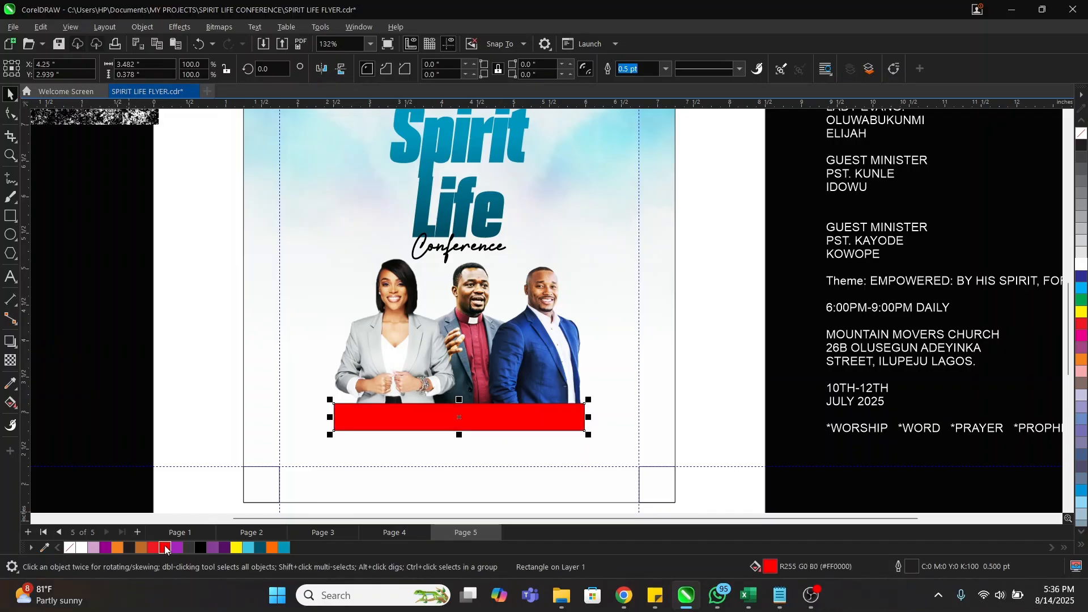
right_click(66, 548)
left_click(128, 409)
key("z")
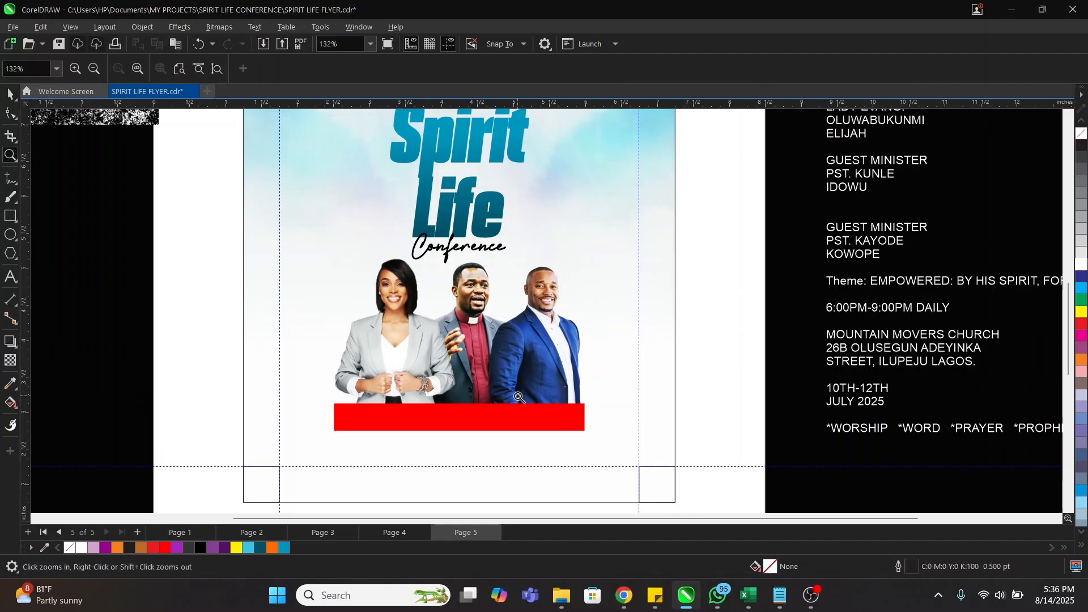
scroll(522, 396, "down", 1)
left_click_drag(694, 462, 694, 462)
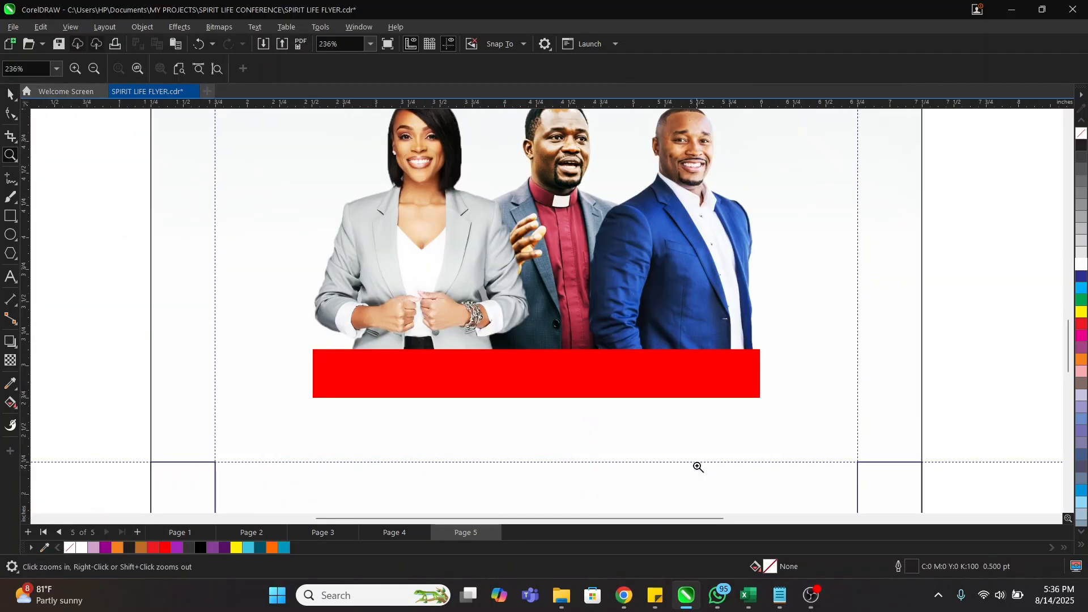
key("space")
left_click(601, 380)
left_click(794, 431, "shift")
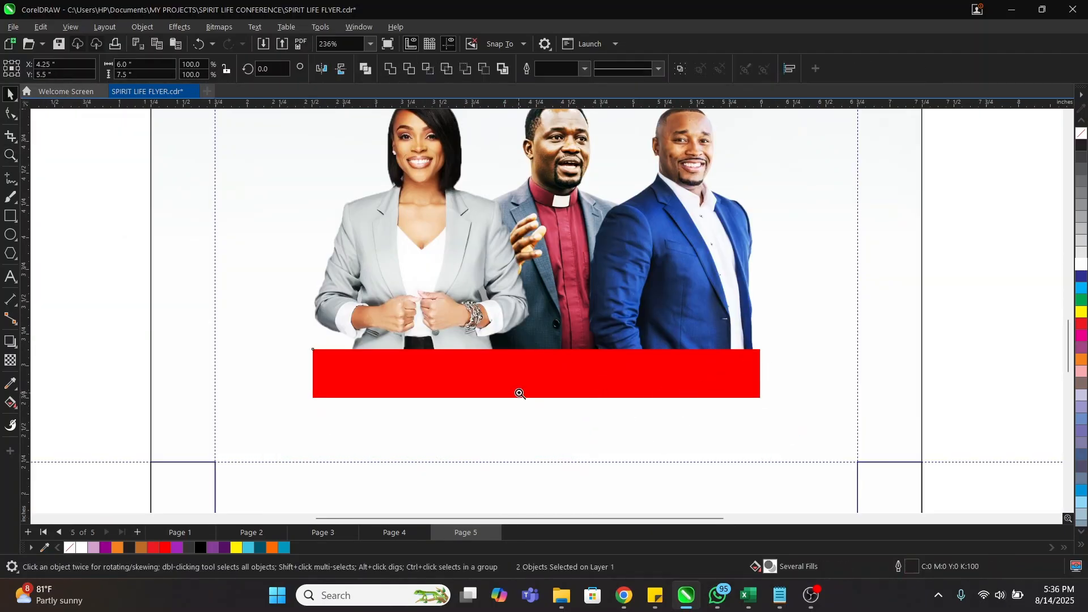
key("z")
right_click(518, 394)
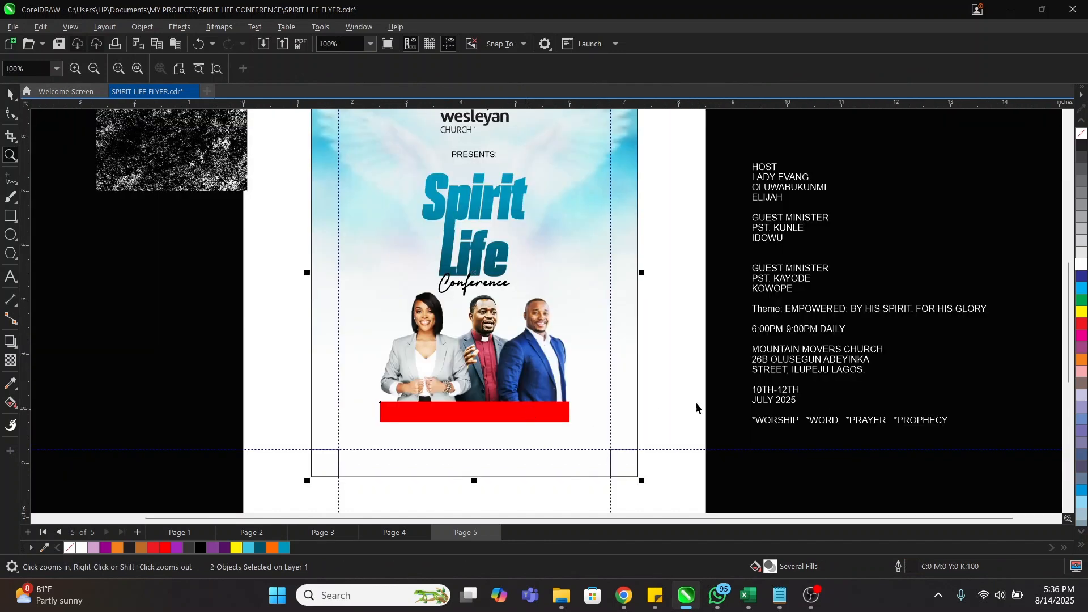
Step: Move the line "Theme: EMPOWERED: BY HIS SPIRIT, FOR HIS GLORY" from the notes block onto the red bar as separate text
key("space")
double_click(791, 310)
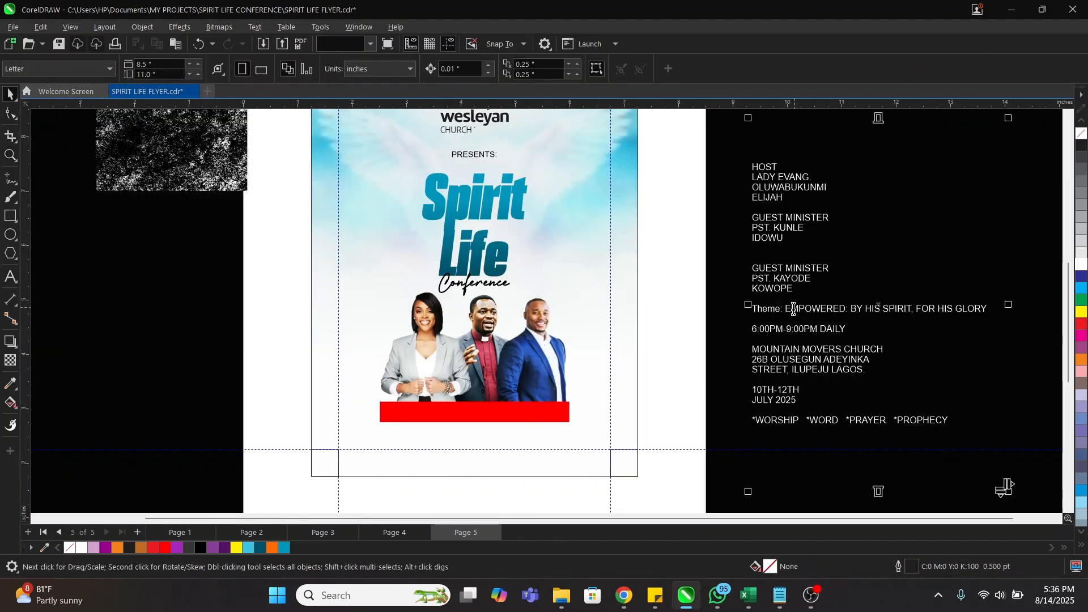
left_click_drag(772, 319, 747, 308)
key("Delete")
left_click(510, 413)
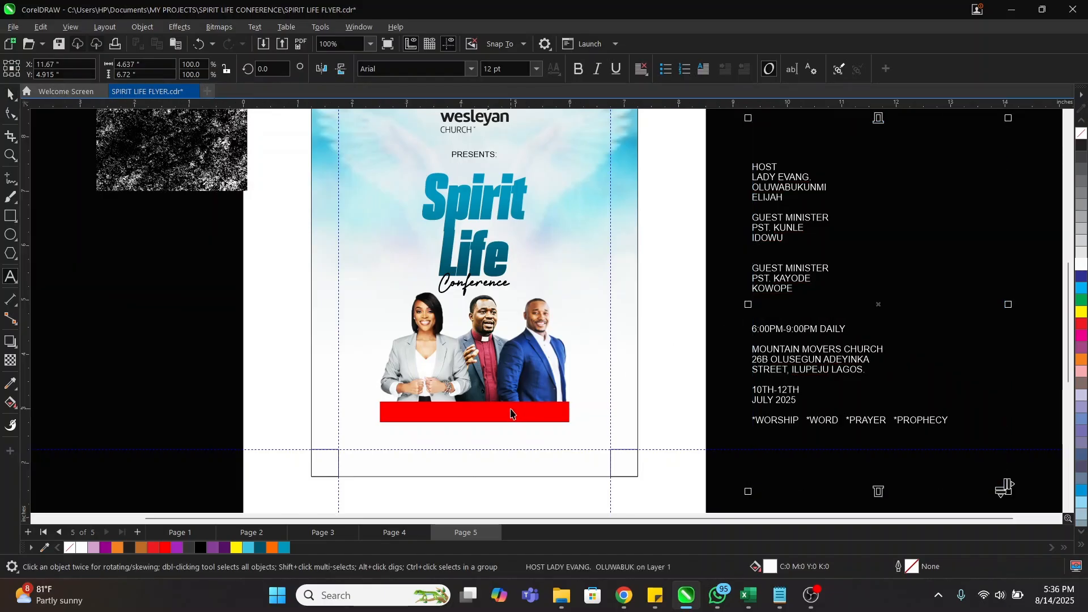
type("Theme: EMPOWERED: BY HIS SPIRIT")
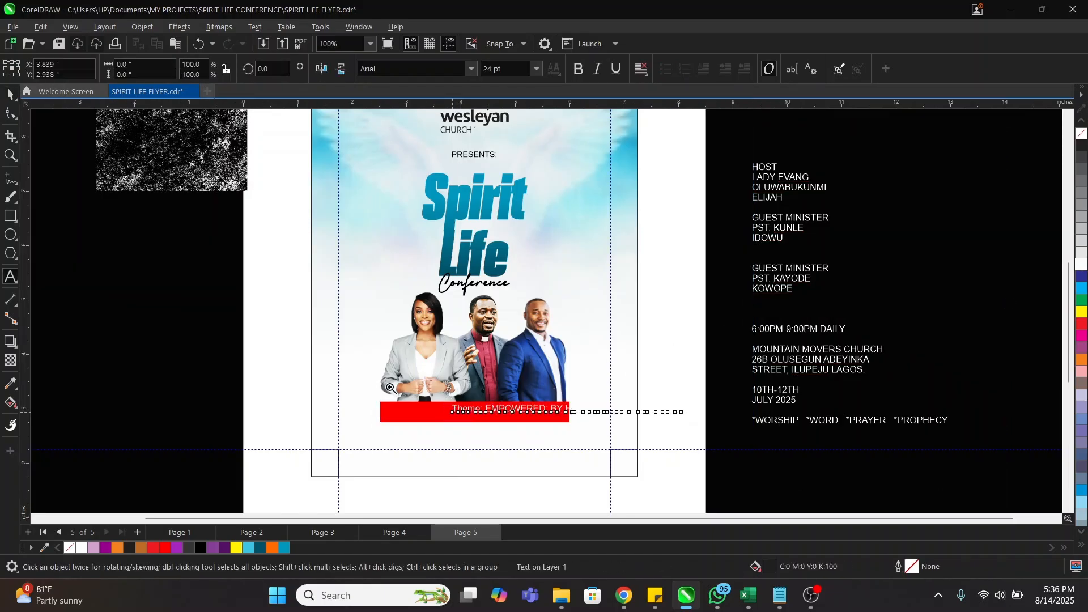
Step: Remove the word "Theme:" from the text line on the red bar
key("z")
left_click_drag(731, 470, 793, 491)
key("space")
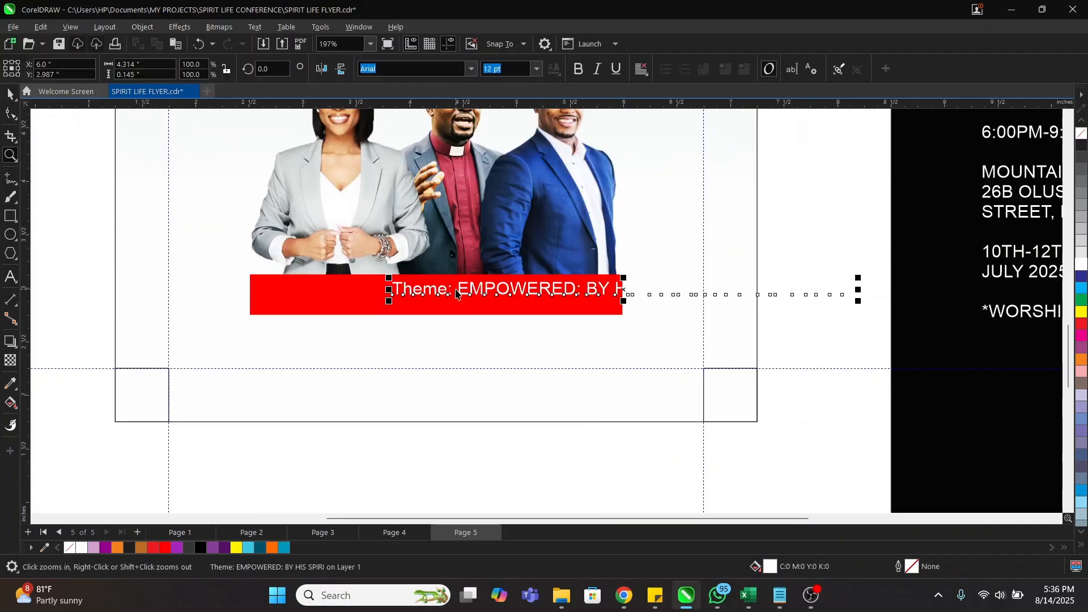
double_click(456, 290)
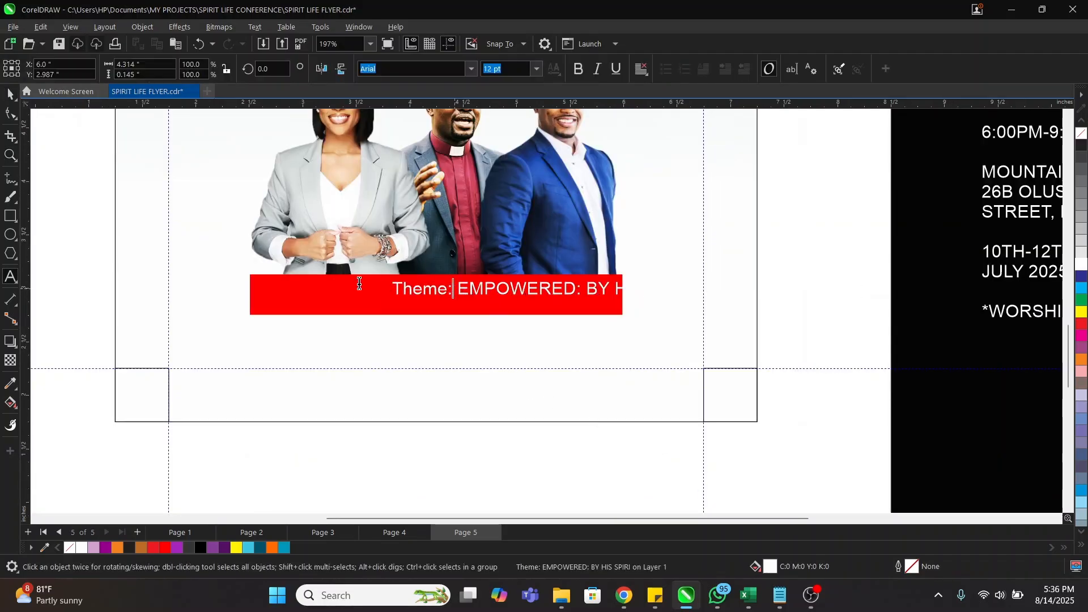
left_click(355, 284, "shift")
key("Delete")
key("ctrl+space")
Step: Centre the theme line horizontally and vertically on the red bar
left_click(454, 312, "shift")
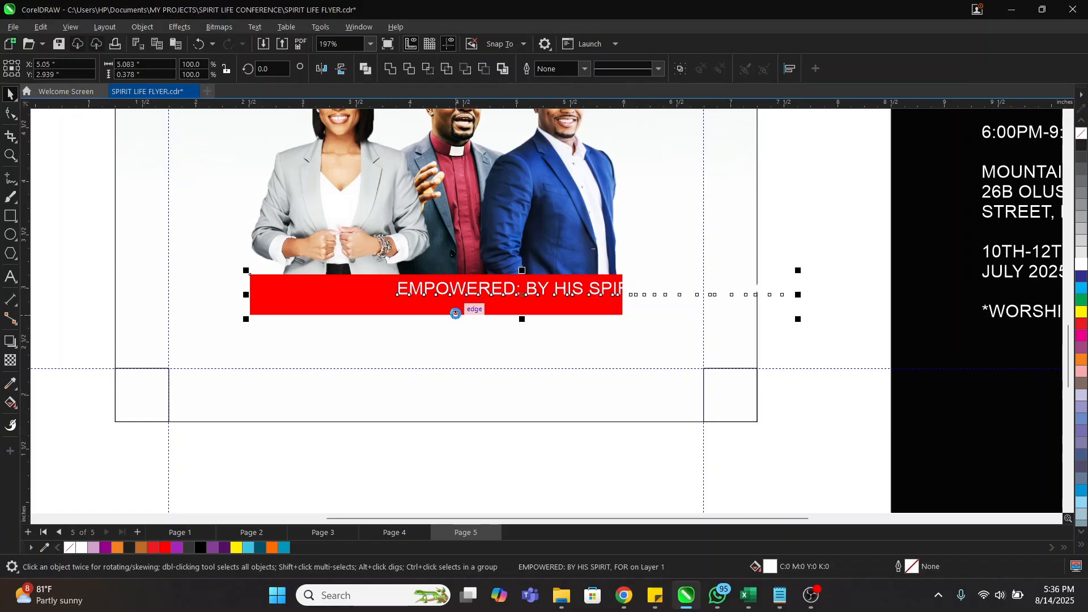
key("c")
key("e")
left_click(569, 395)
left_click(512, 456)
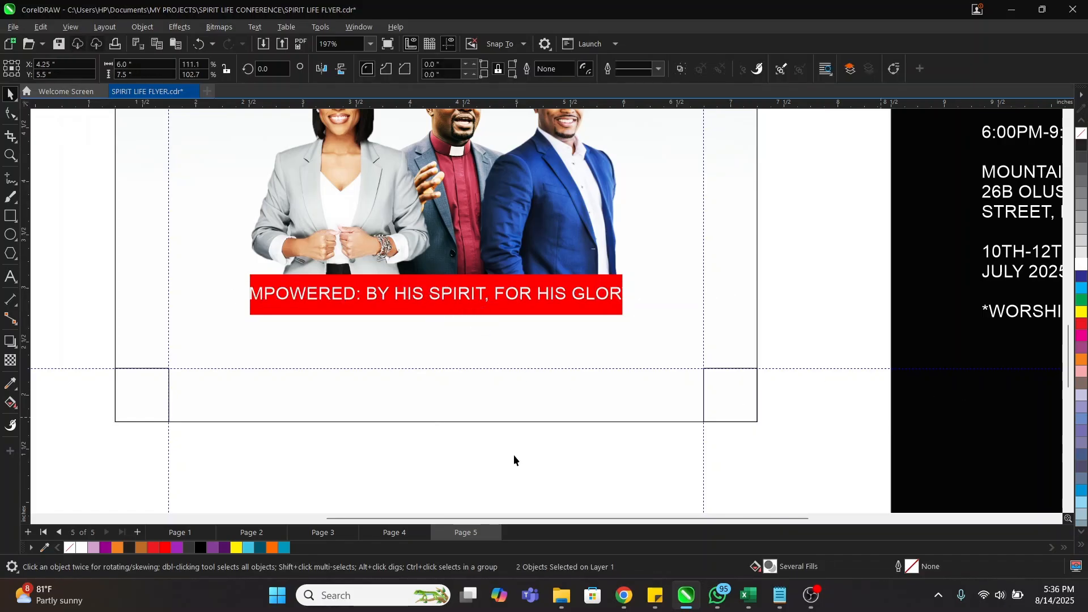
Step: Set the theme line's font to Britannic Bold and re-centre it on the red bar
left_click(442, 294)
left_click(398, 67)
type("Britannic Bold")
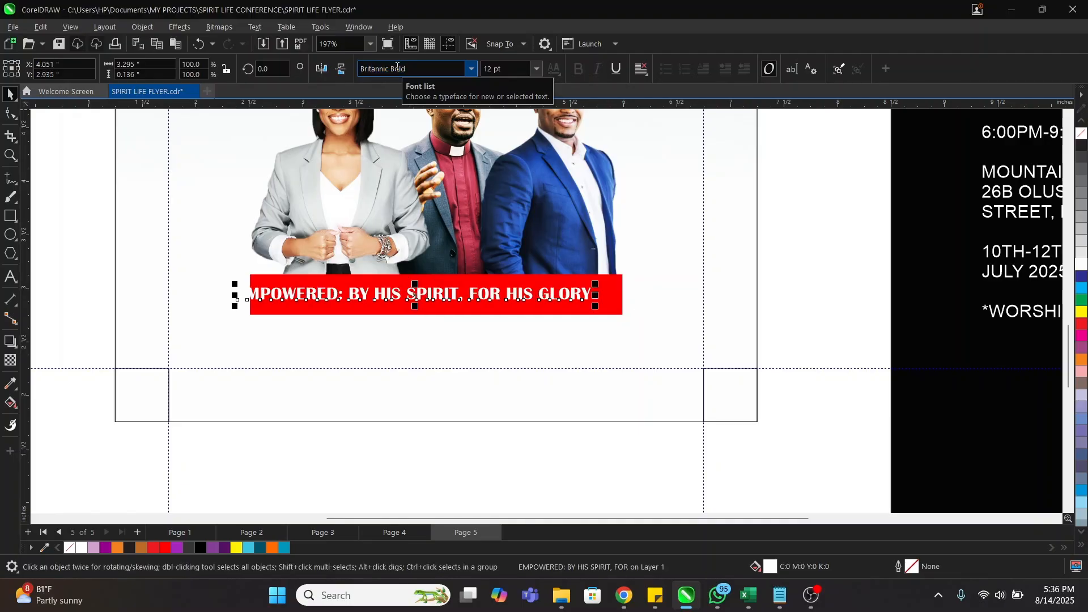
left_click(613, 300, "shift")
key("c")
key("e")
left_click(767, 321)
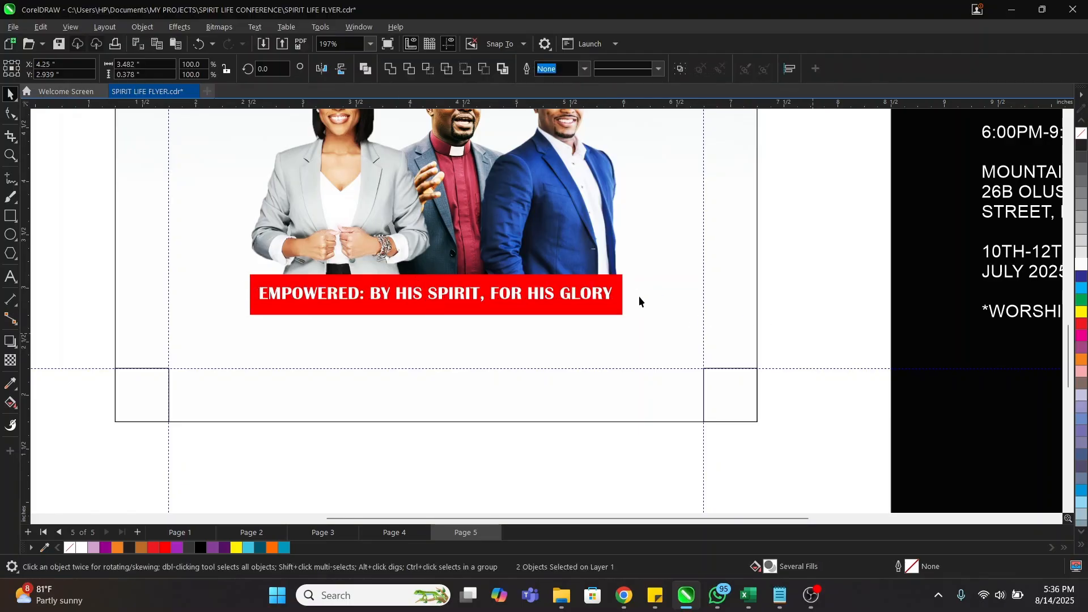
Step: Shrink the theme line toward the red bar's right end and add a separate "Theme:" label at its left end
left_click(601, 293)
left_click_drag(619, 305, 596, 301)
left_click(249, 298)
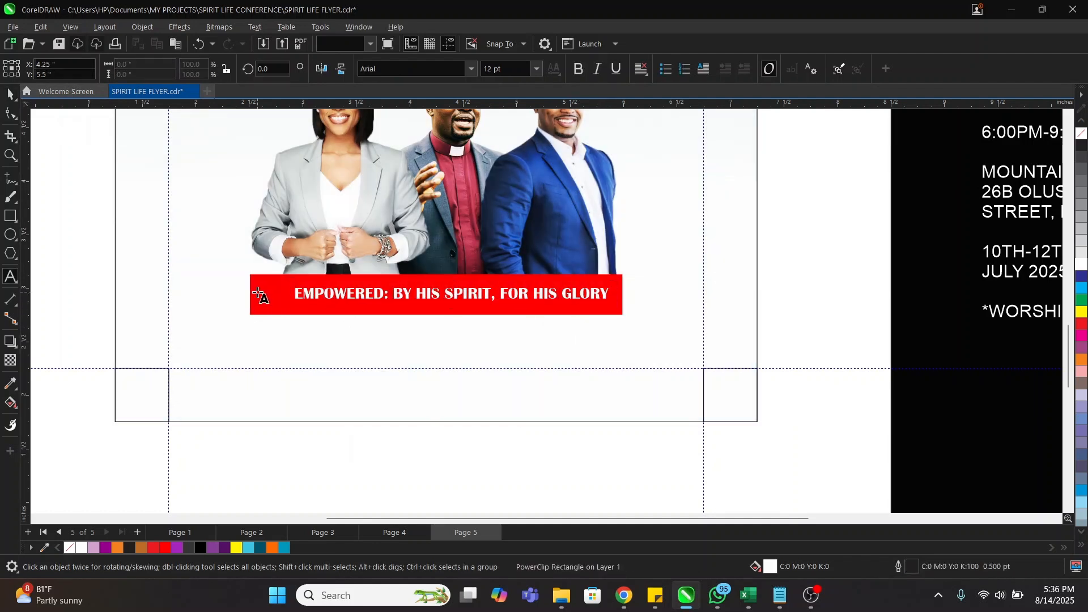
type("Theme:")
key("Escape")
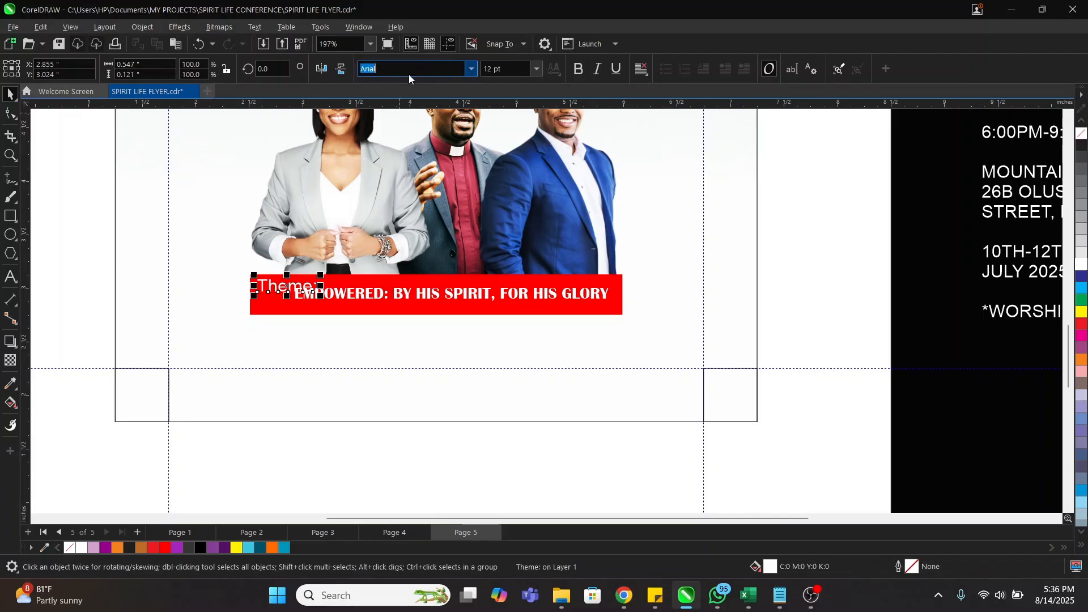
Step: Try The Wedding Signature font on the theme label, then apply Taken by Vultures Alternates De instead
type("TheME")
key("Return")
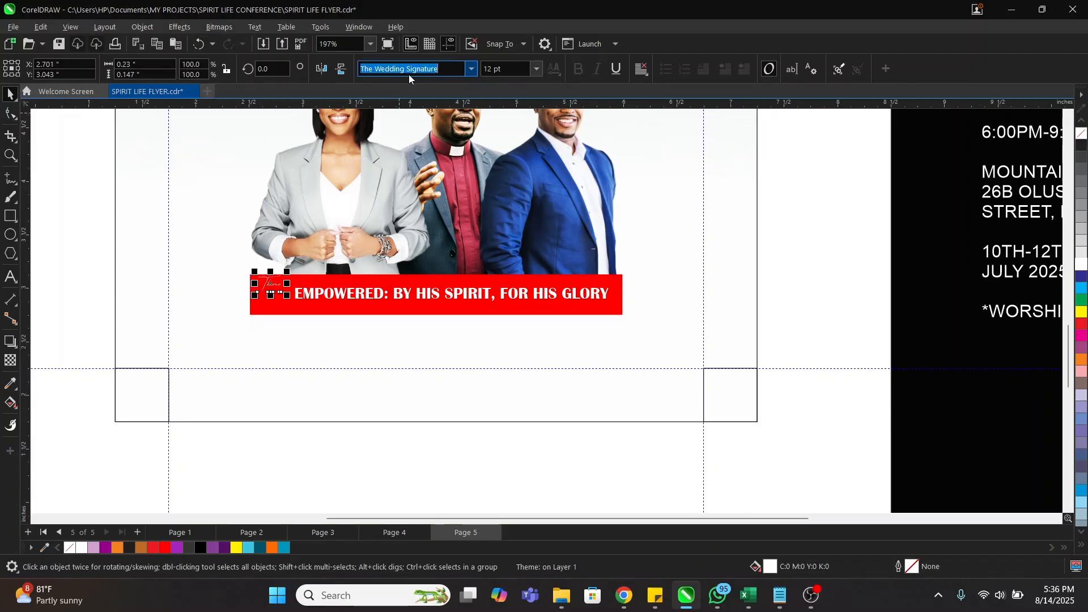
type("Taken by Vultures Alternates De")
key("Return")
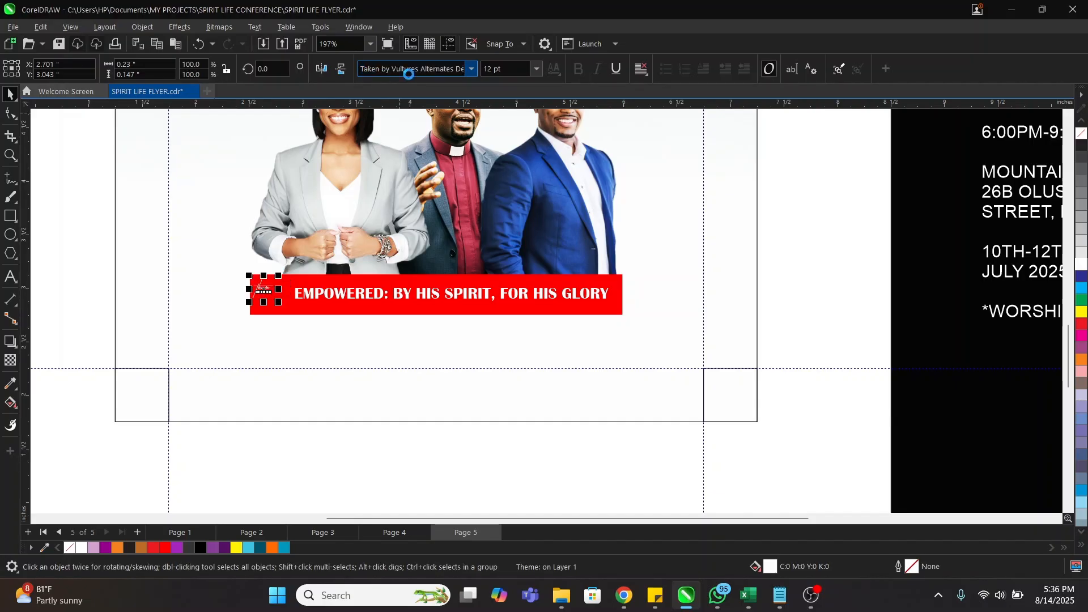
Step: Enlarge the script theme label to about 28 pt and position it just before "EMPOWERED" on the red bar
key("z")
left_click_drag(233, 272, 493, 360)
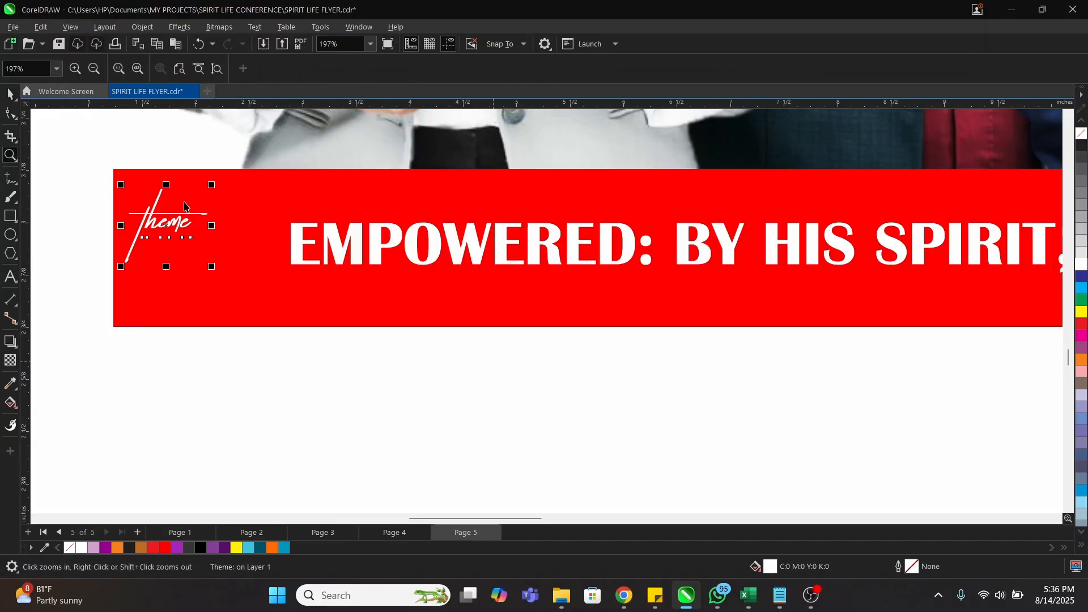
left_click_drag(213, 268, 355, 369)
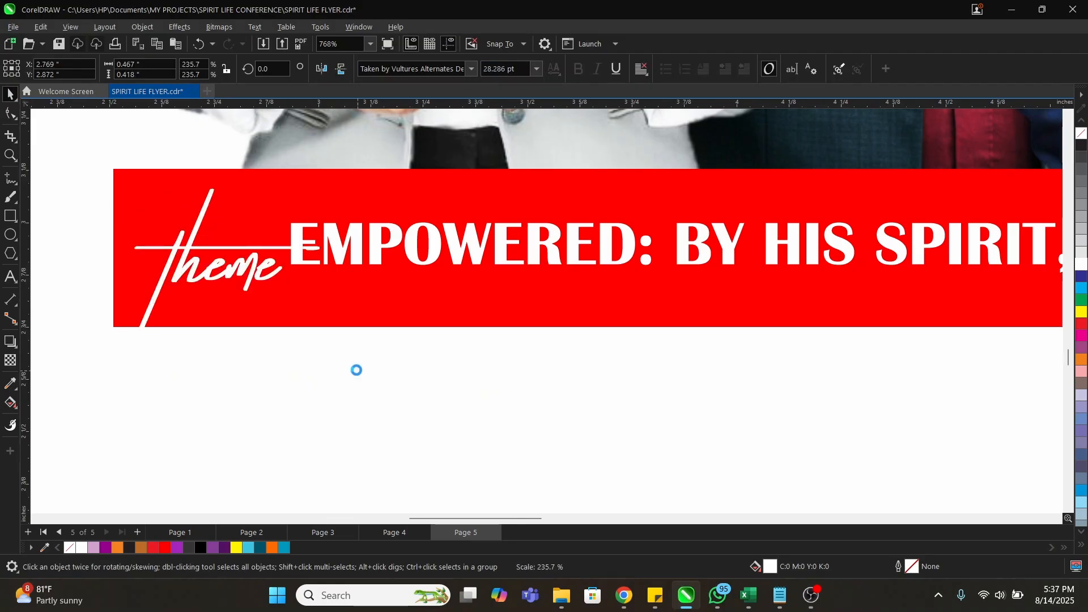
left_click_drag(226, 272, 219, 239)
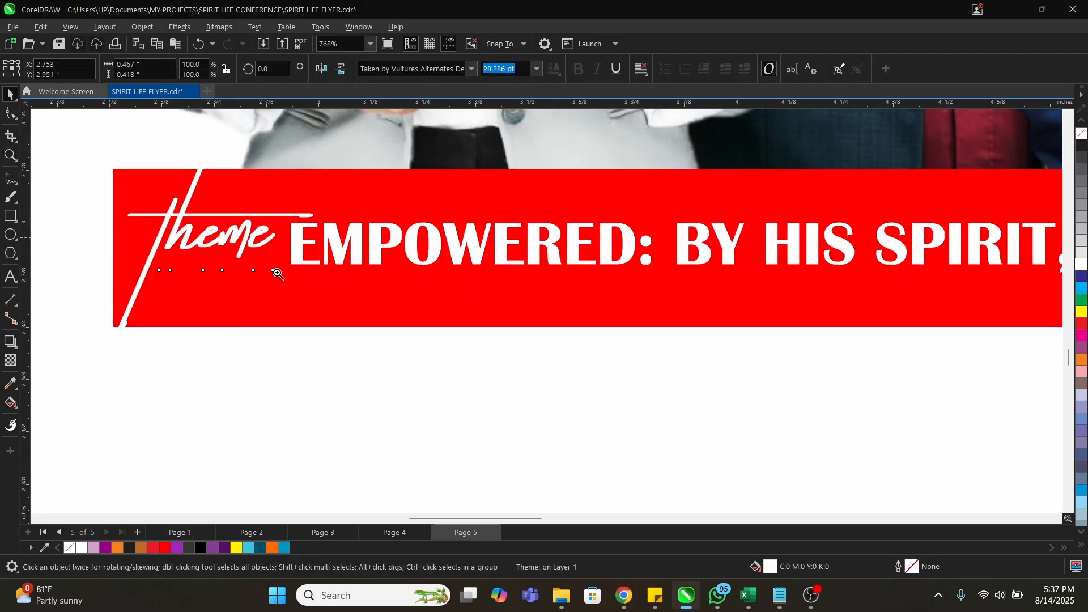
key("z")
right_click(296, 275)
key("space")
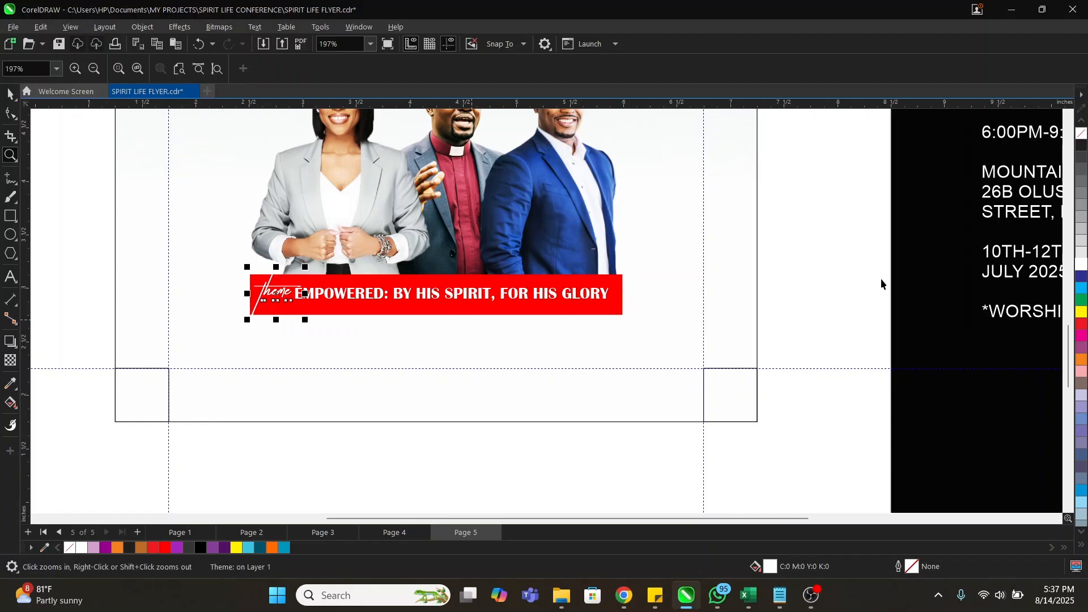
Step: Check the whole flyer layout and save the document
key("space")
right_click(552, 392)
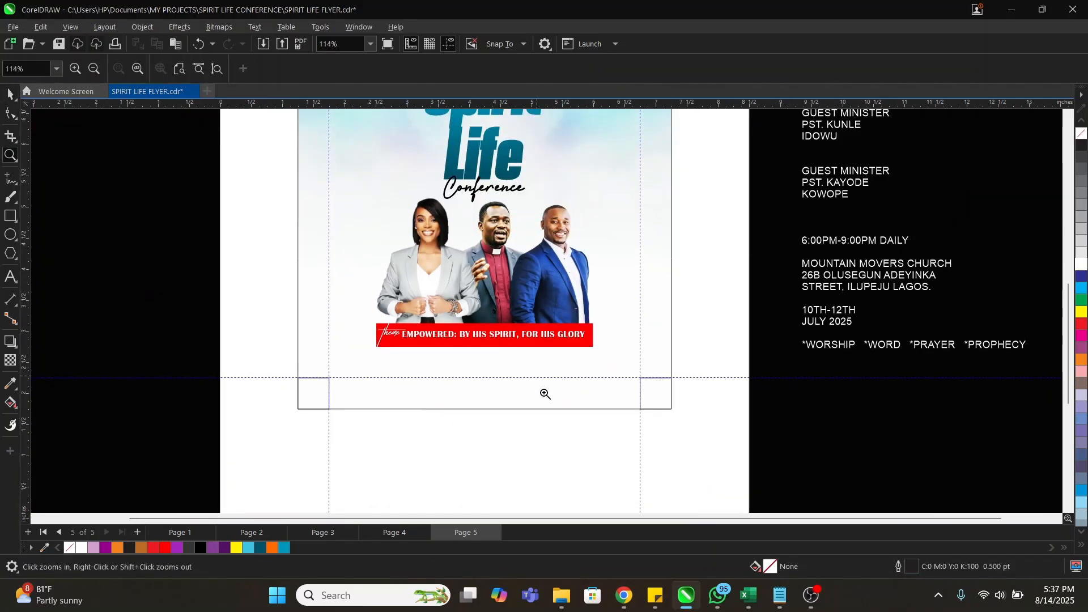
right_click(545, 394)
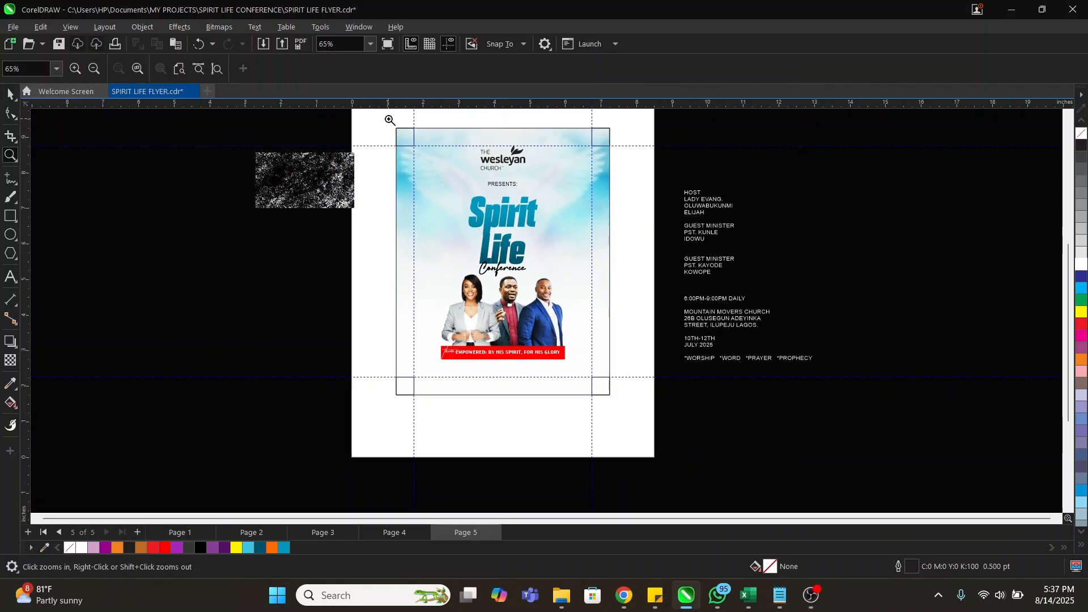
left_click_drag(390, 121, 571, 377)
left_click_drag(628, 404, 626, 406)
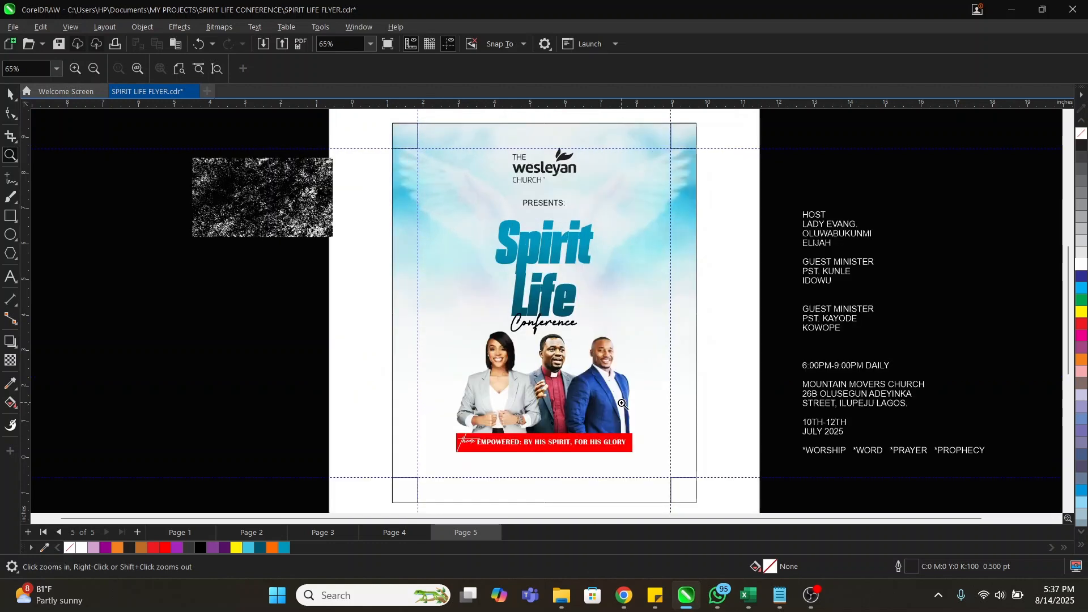
key("space")
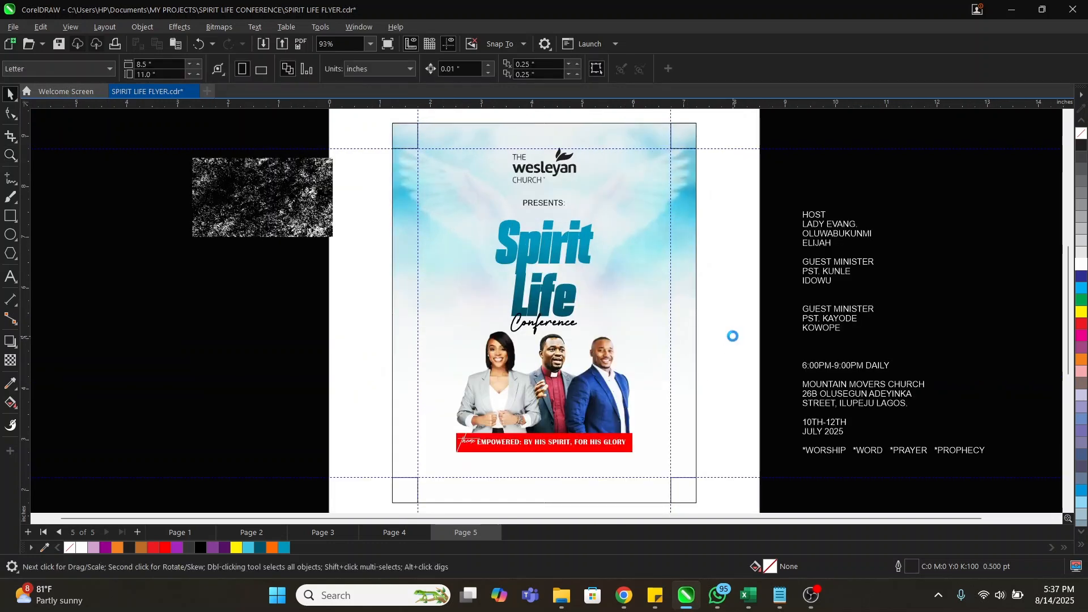
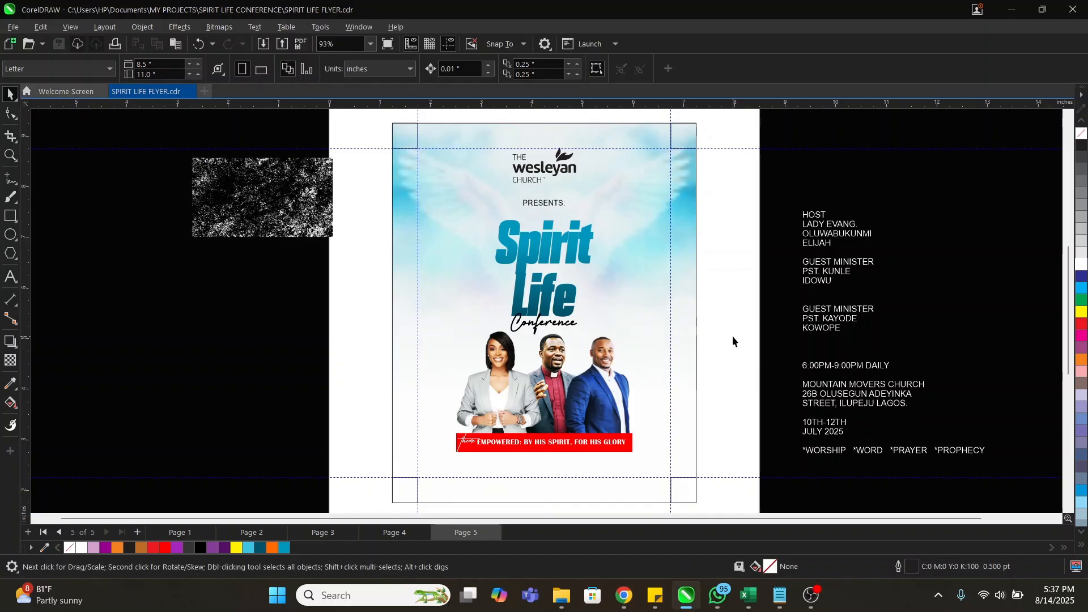
Step: Move the host's heading and name from the notes block onto the flyer beside the woman's photo
double_click(816, 244)
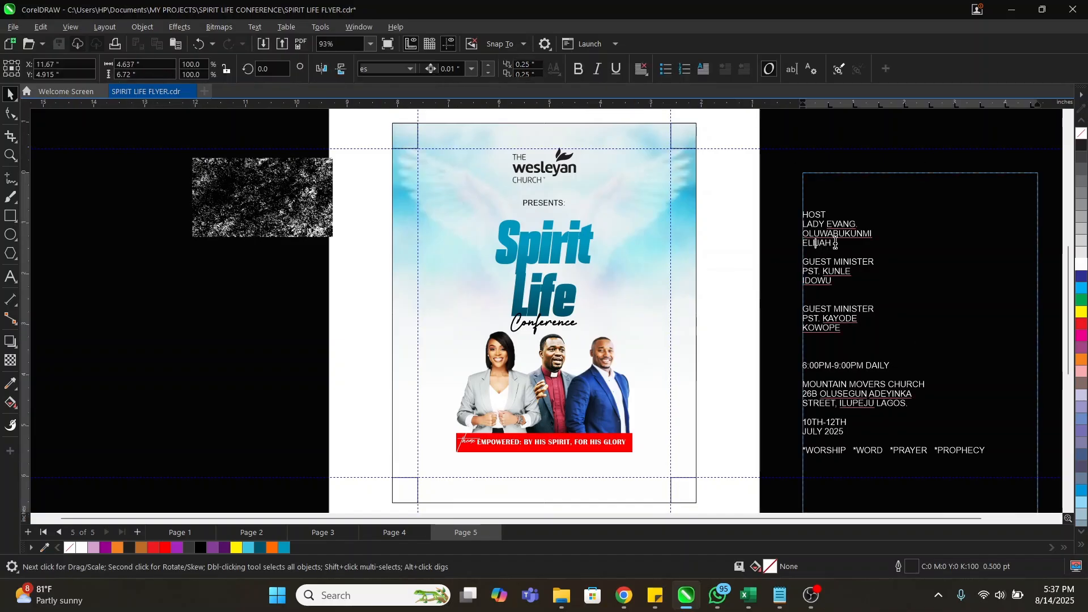
left_click_drag(835, 244, 801, 215)
key("ctrl+c")
key("Delete")
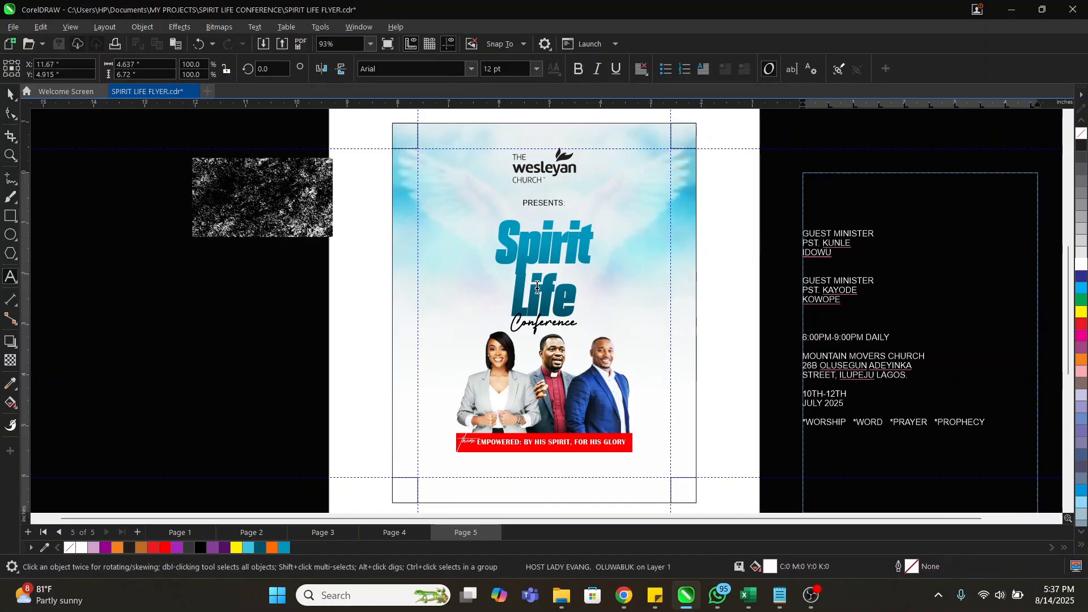
key("Escape")
left_click(434, 382)
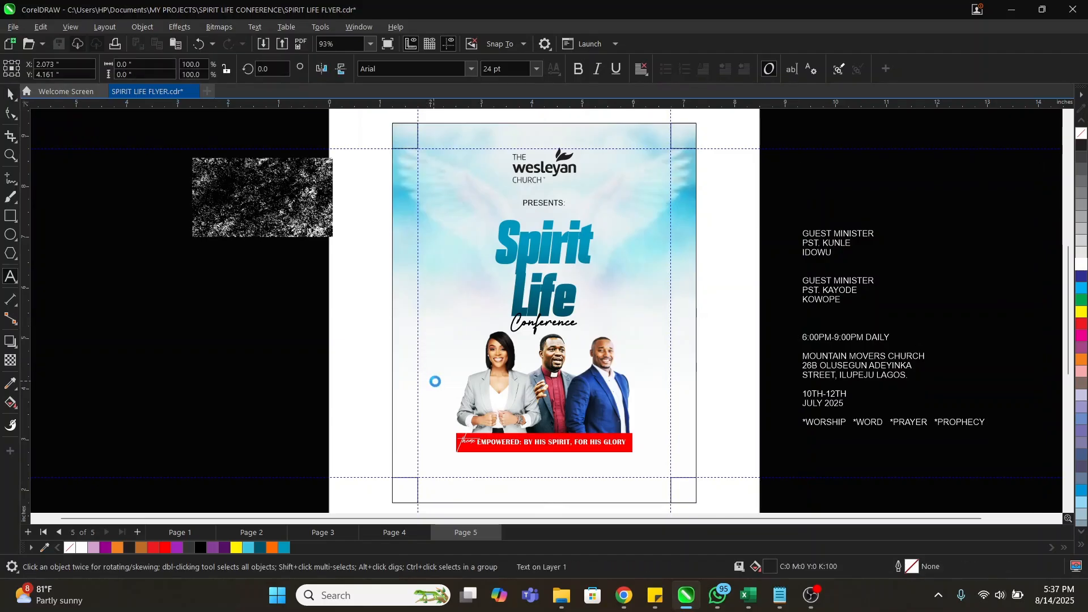
key("ctrl+v")
key("space")
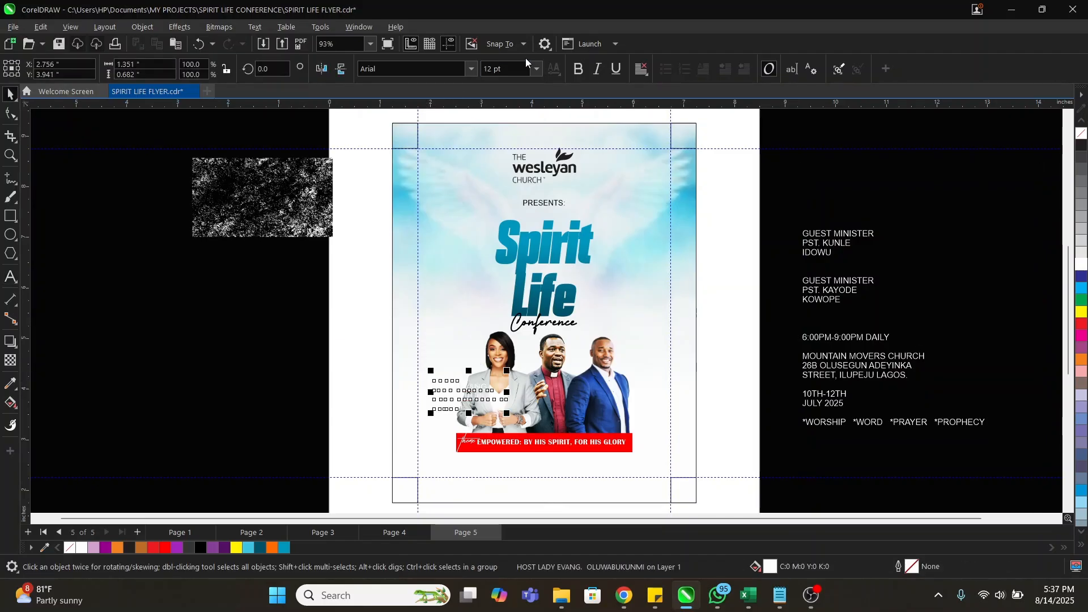
Step: Set the host text's font size to 5 pt and adjust its position beside the woman
key("ctrl+a")
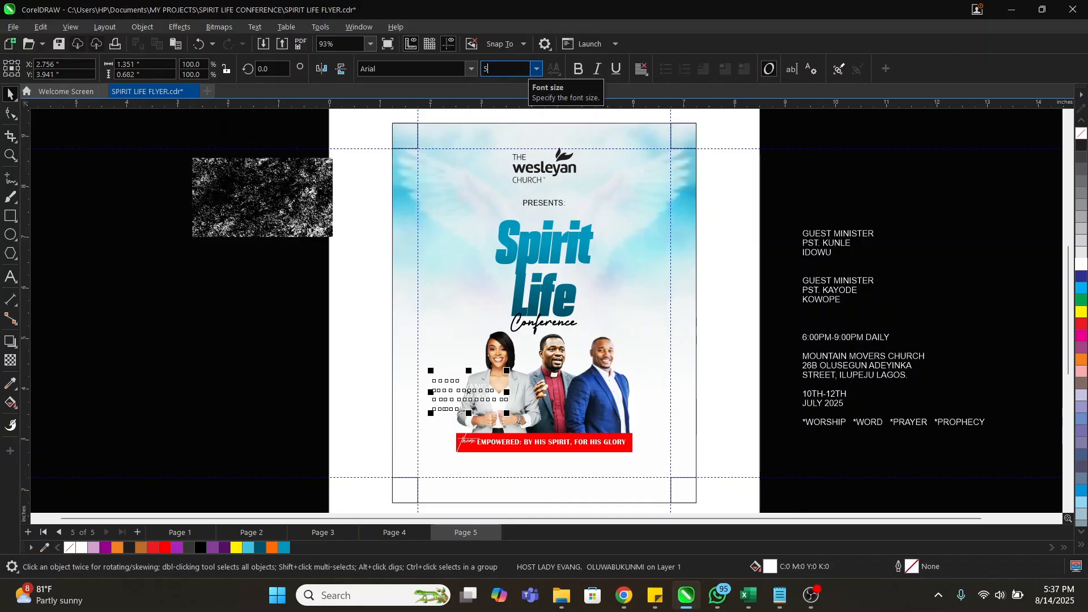
key("Return")
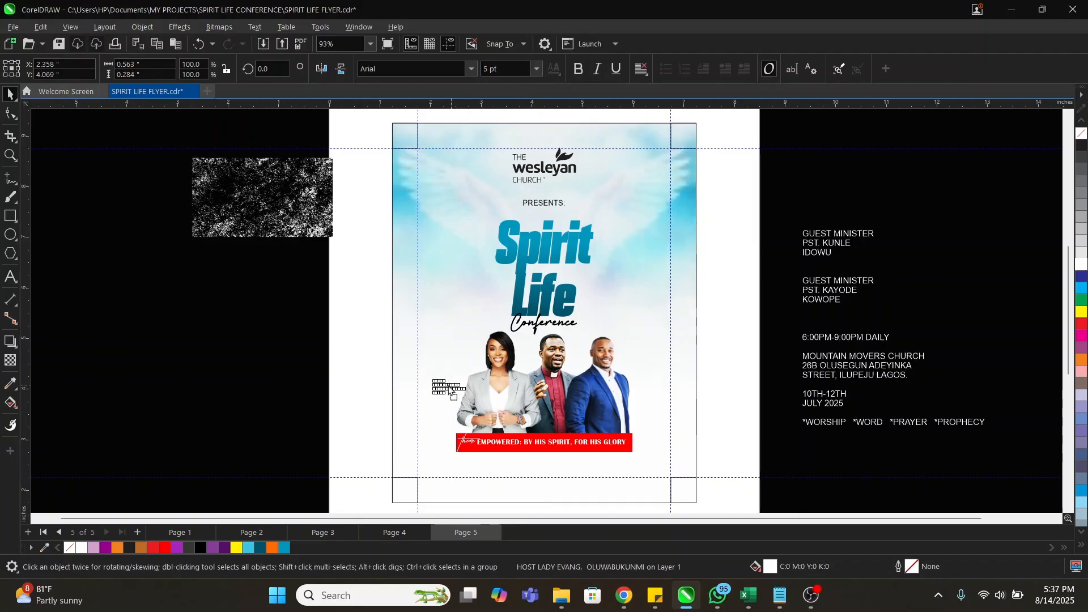
left_click_drag(452, 391, 447, 389)
Step: Move the first guest minister's heading and name from the notes block onto the middle man's photo and set its font size to 5 pt
double_click(836, 245)
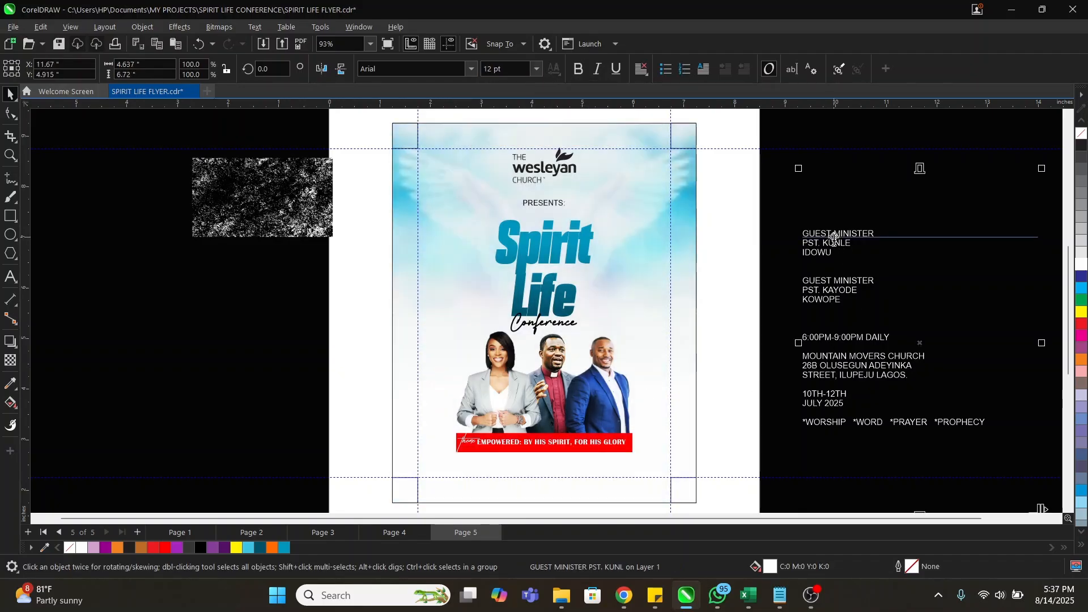
left_click_drag(838, 255, 806, 237)
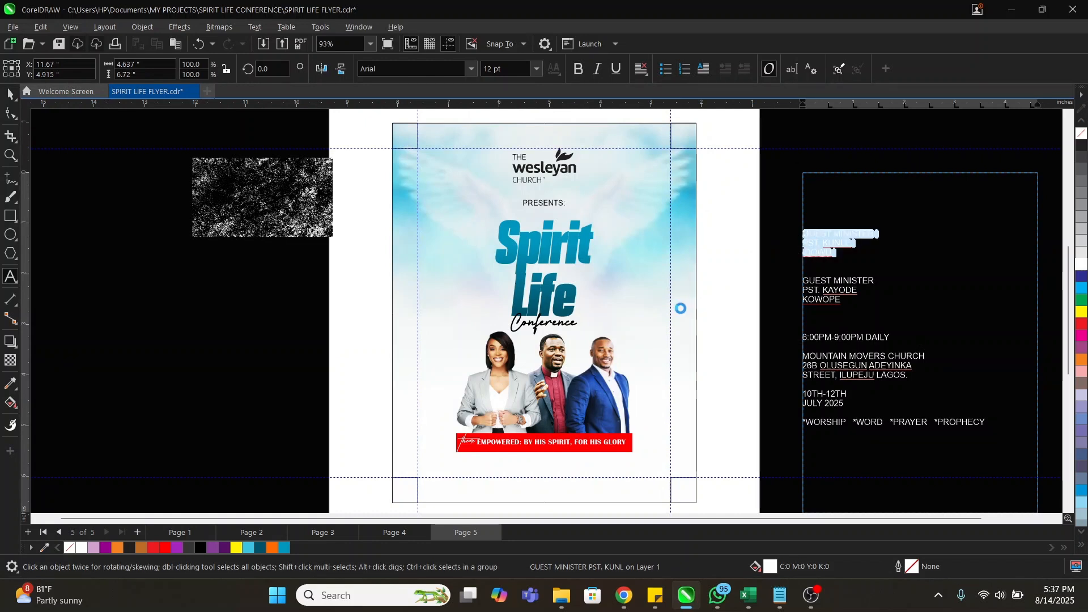
key("ctrl+x")
left_click(553, 390)
key("ctrl+v")
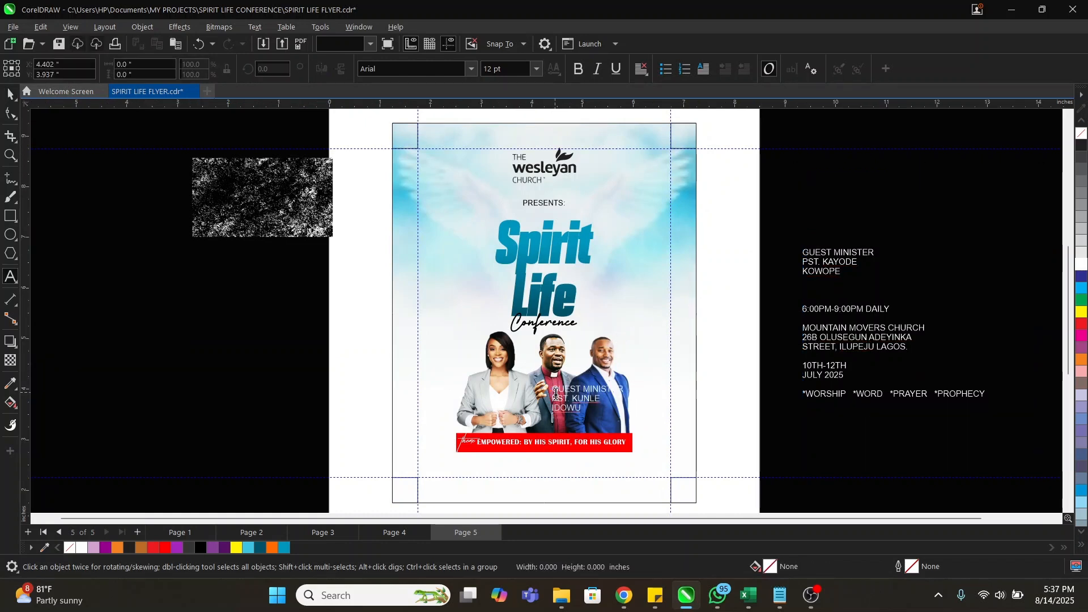
key("ctrl+space")
left_click(514, 67)
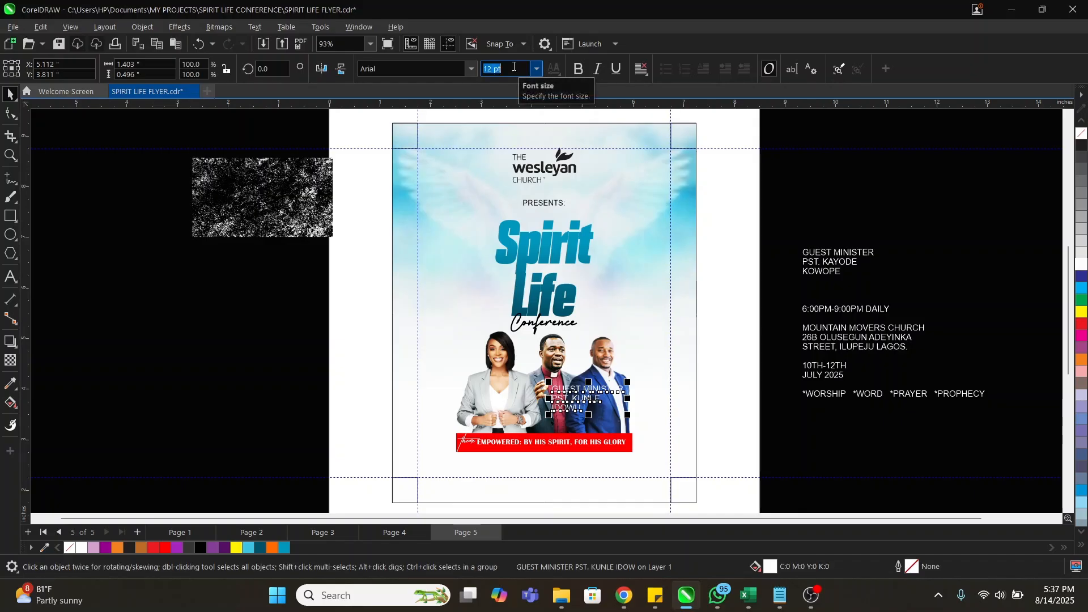
type("5")
key("Return")
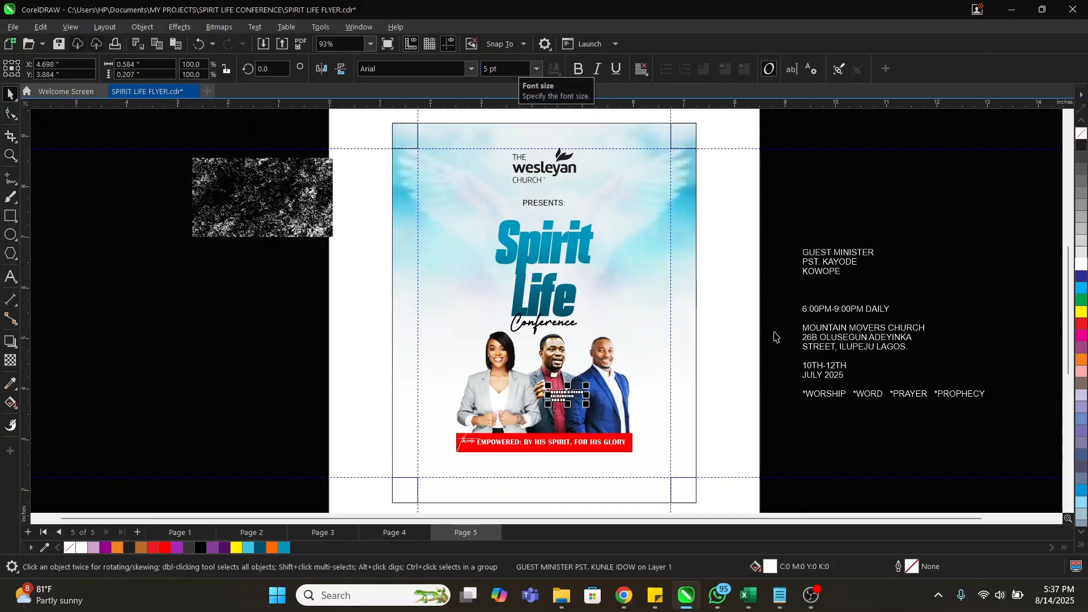
Step: Fill the host text beside the woman with the dark teal colour C100 M58 Y44 K25
left_click_drag(342, 377, 471, 430)
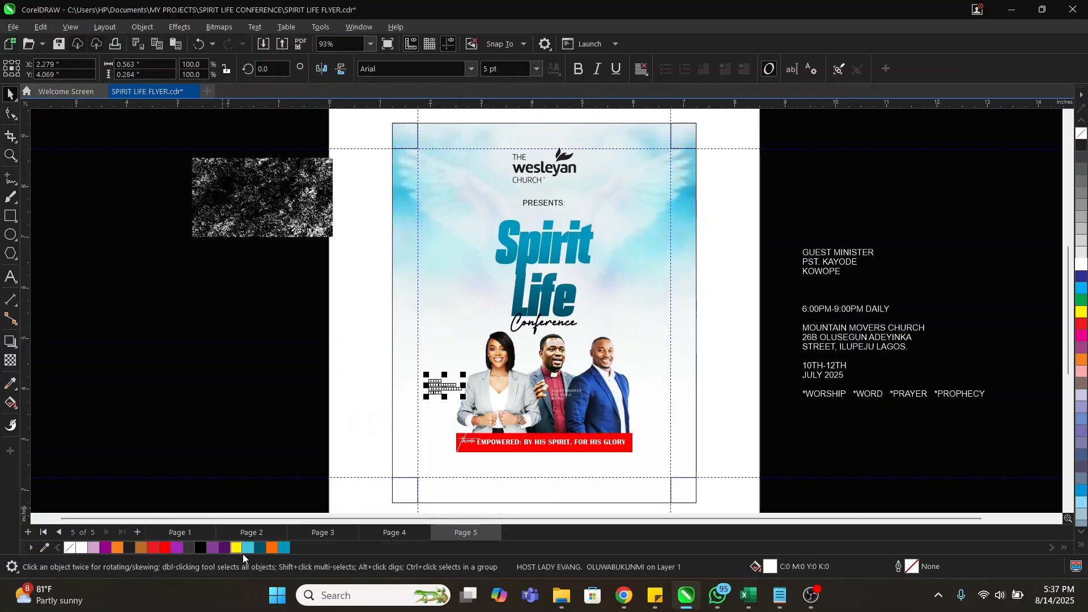
left_click(264, 549)
left_click(267, 382)
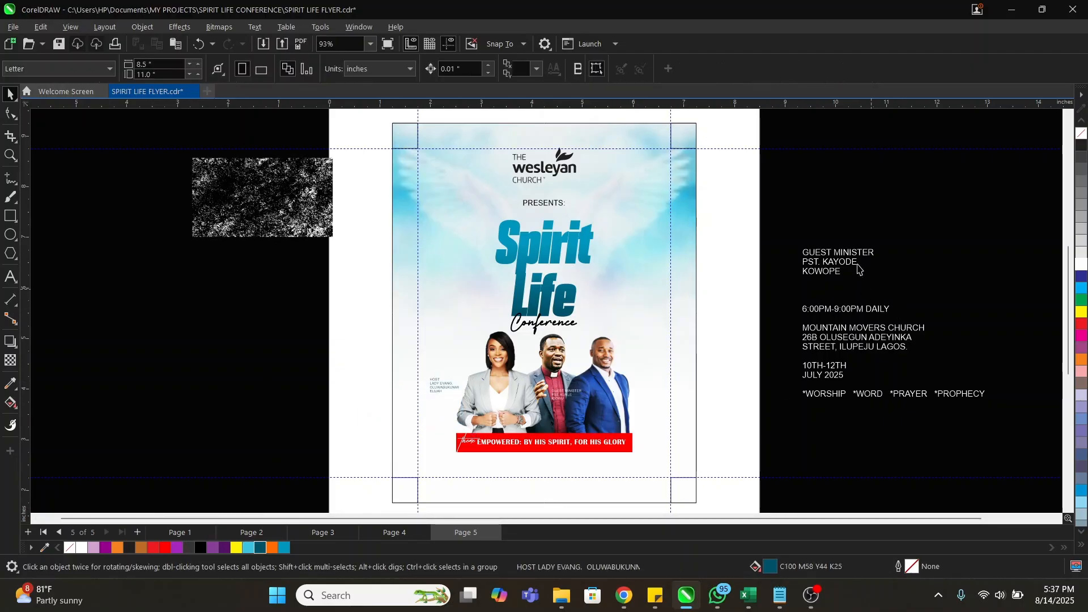
Step: Move the second guest minister's heading and name from the notes block beside the man in blue, at 5 pt in dark teal
double_click(836, 276)
left_click_drag(840, 274, 789, 245)
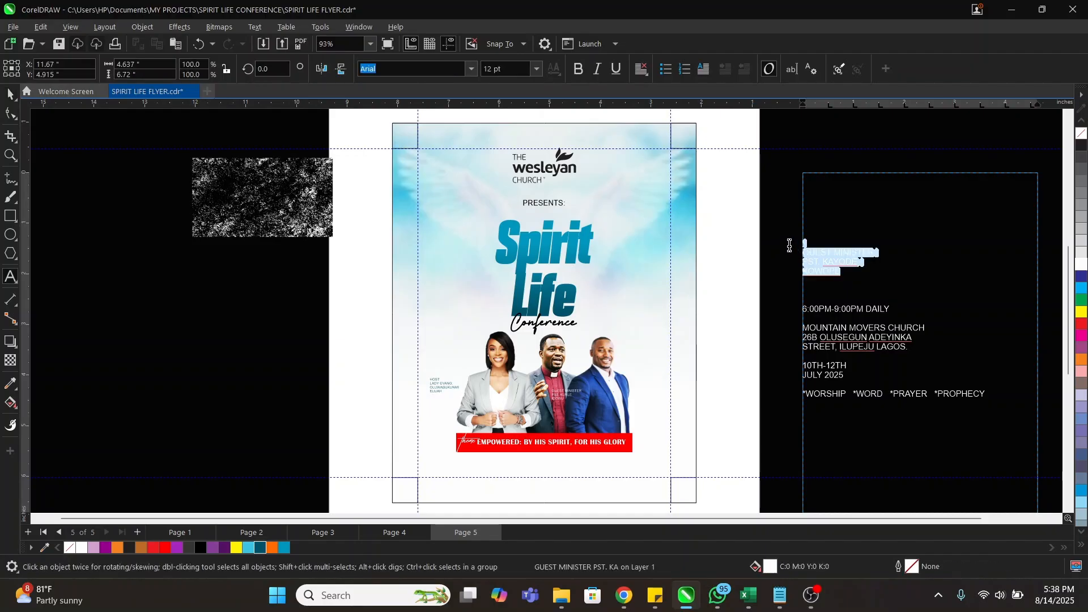
key("Delete")
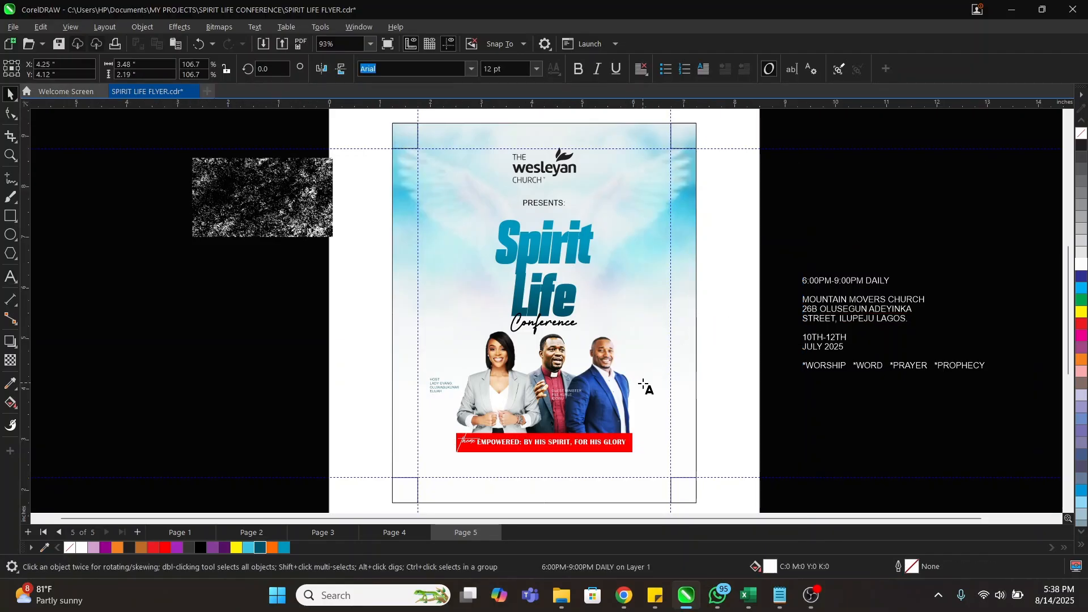
left_click(643, 377)
key("ctrl+v")
key("Escape")
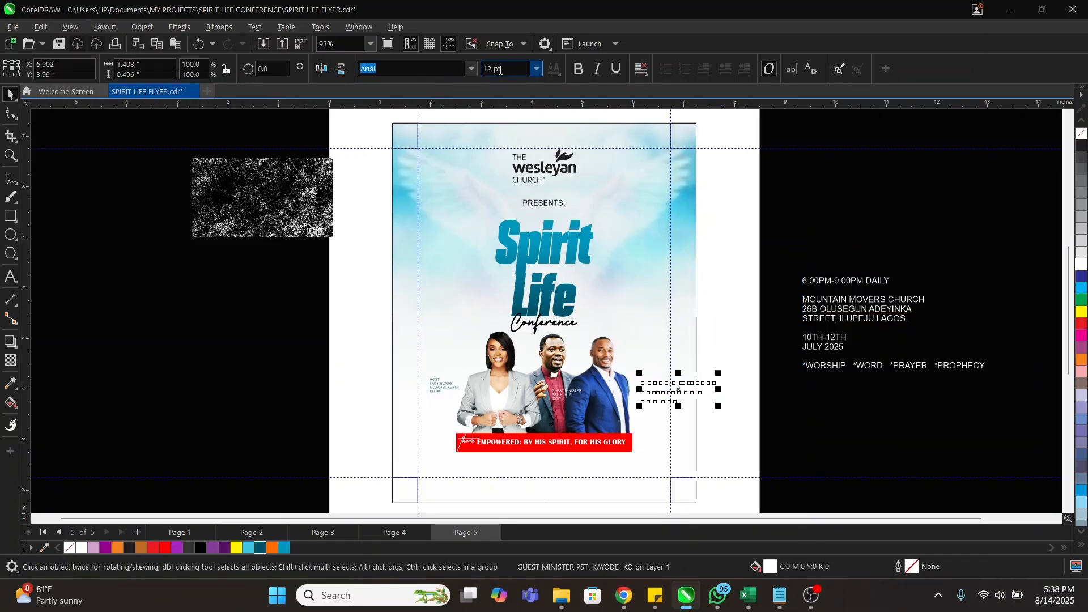
triple_click(504, 69)
type("5")
key("Return")
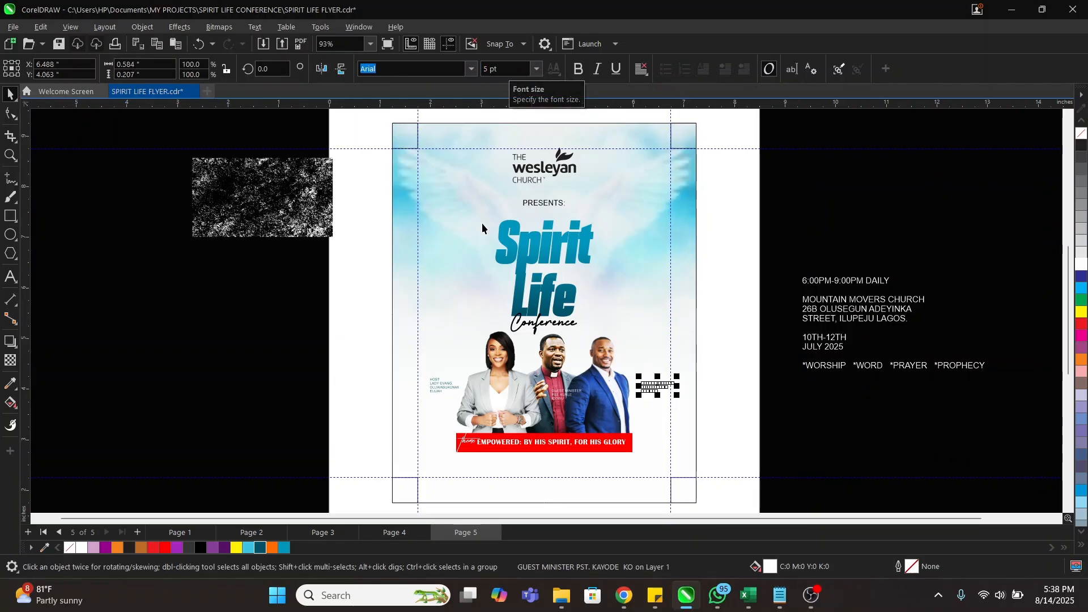
Step: Set the font of the host text and both guest minister texts together to Campton Book
key("z")
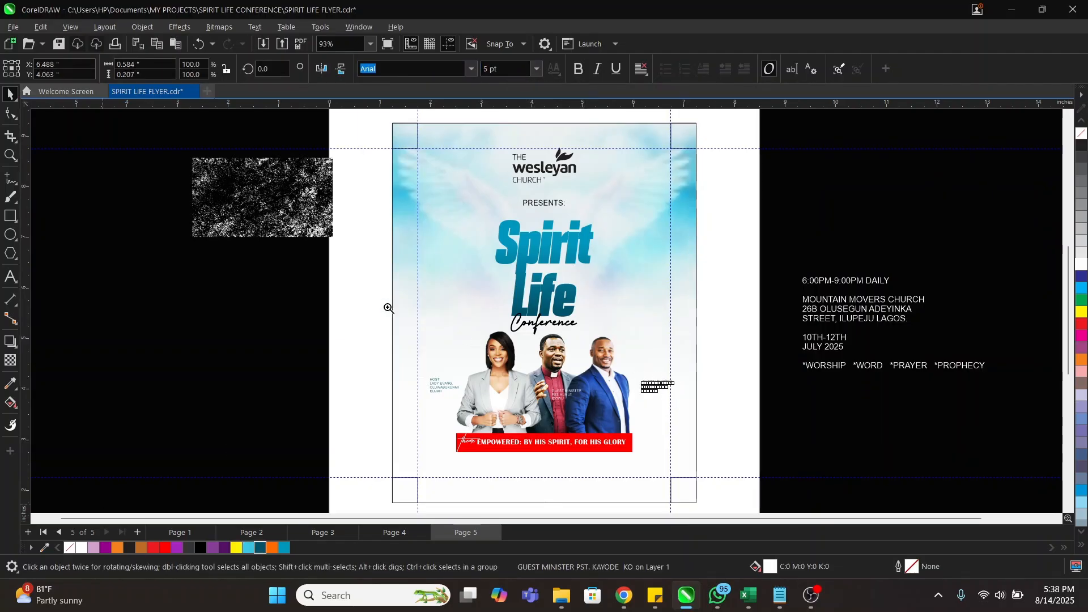
left_click_drag(323, 294, 768, 437)
key("Escape")
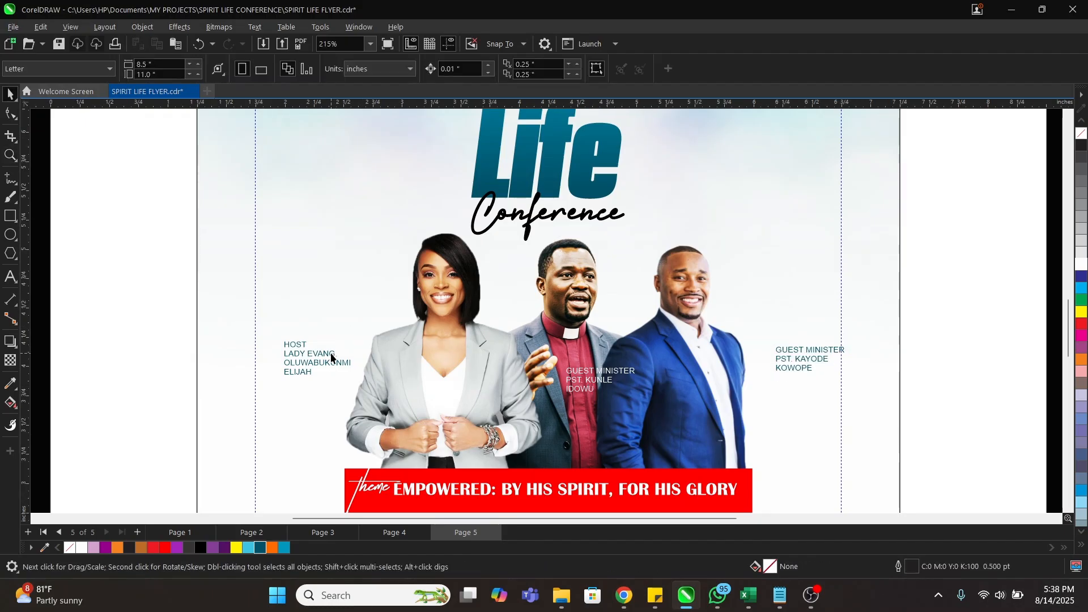
left_click(325, 359)
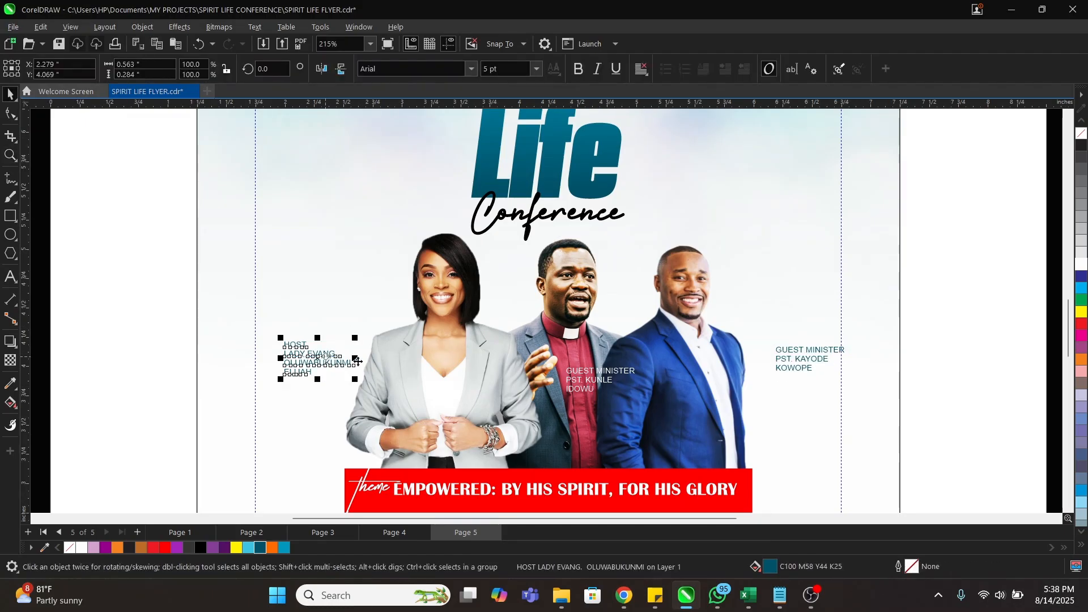
left_click(592, 369, "shift")
left_click(595, 359, "shift")
left_click(589, 379, "shift")
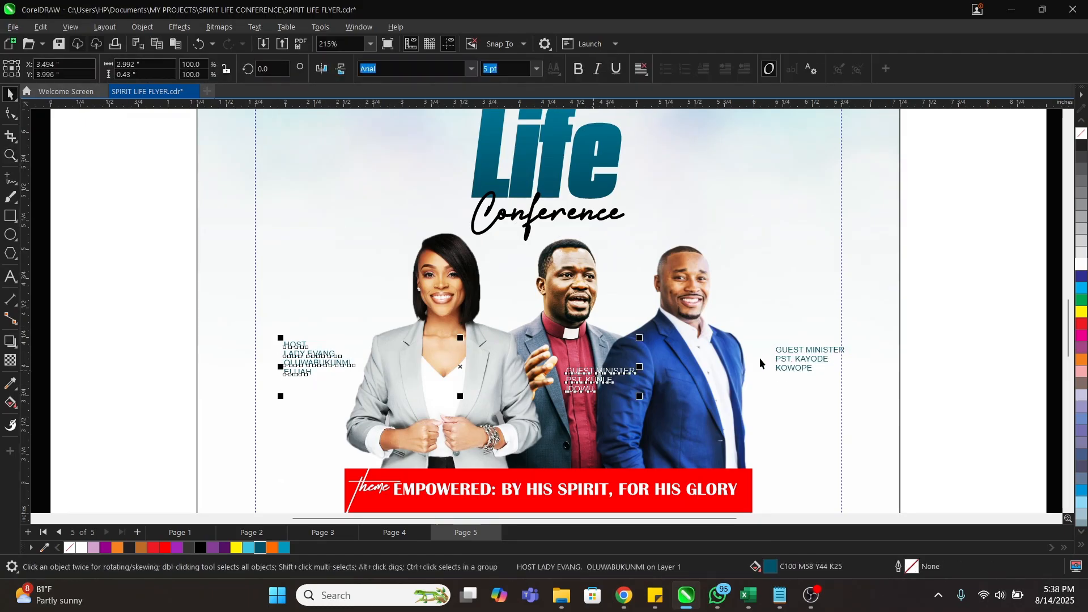
left_click(799, 358, "shift")
type("Camp")
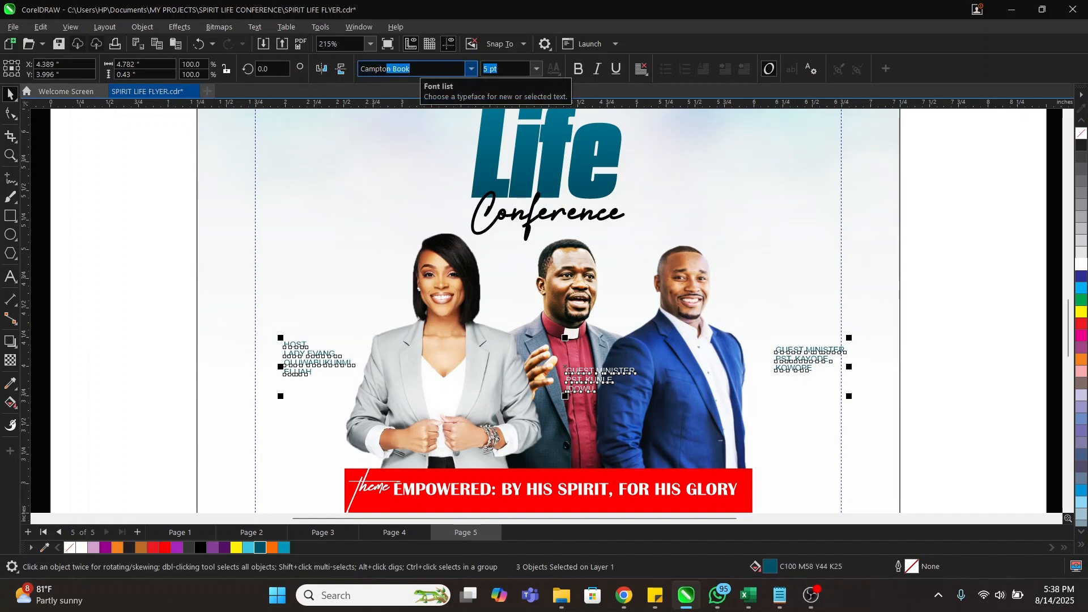
type("to")
key("Return")
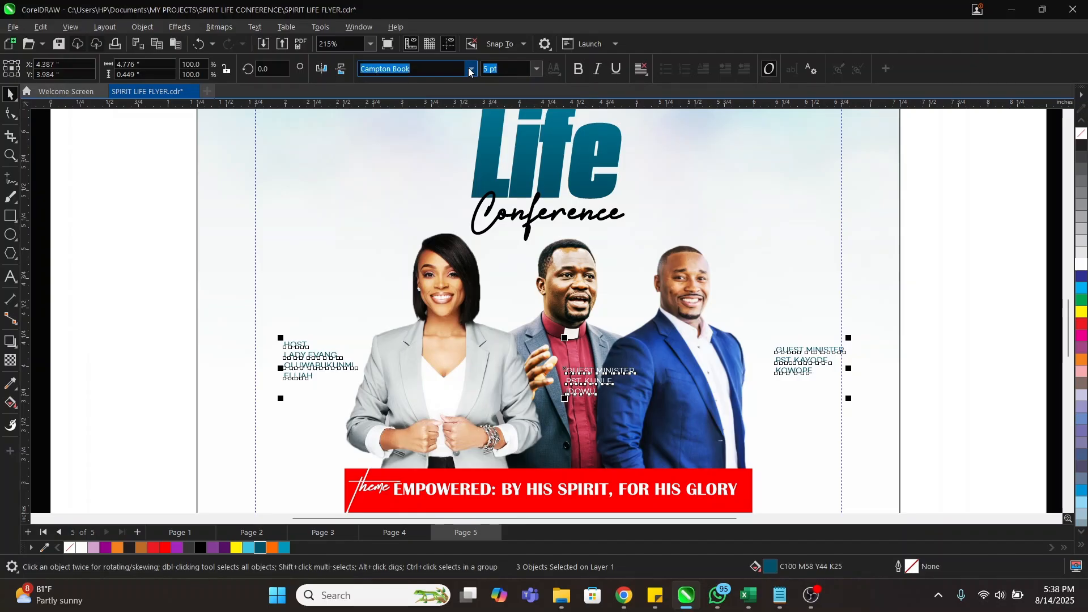
Step: Apply the Bold style of Campton Book to all three minister texts
left_click(471, 69)
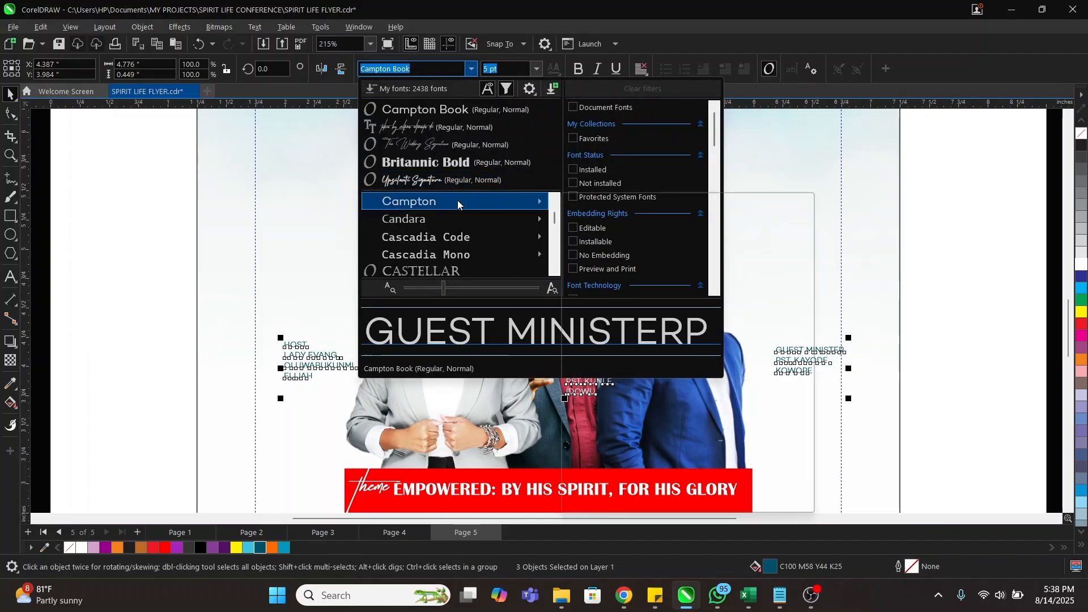
mouse_move(457, 201)
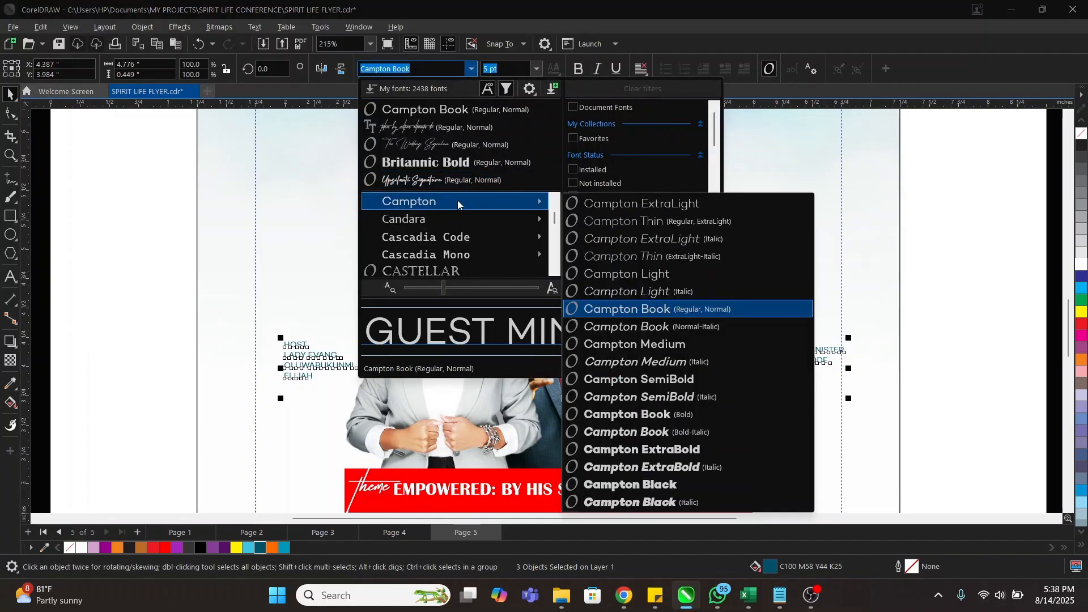
left_click(676, 415)
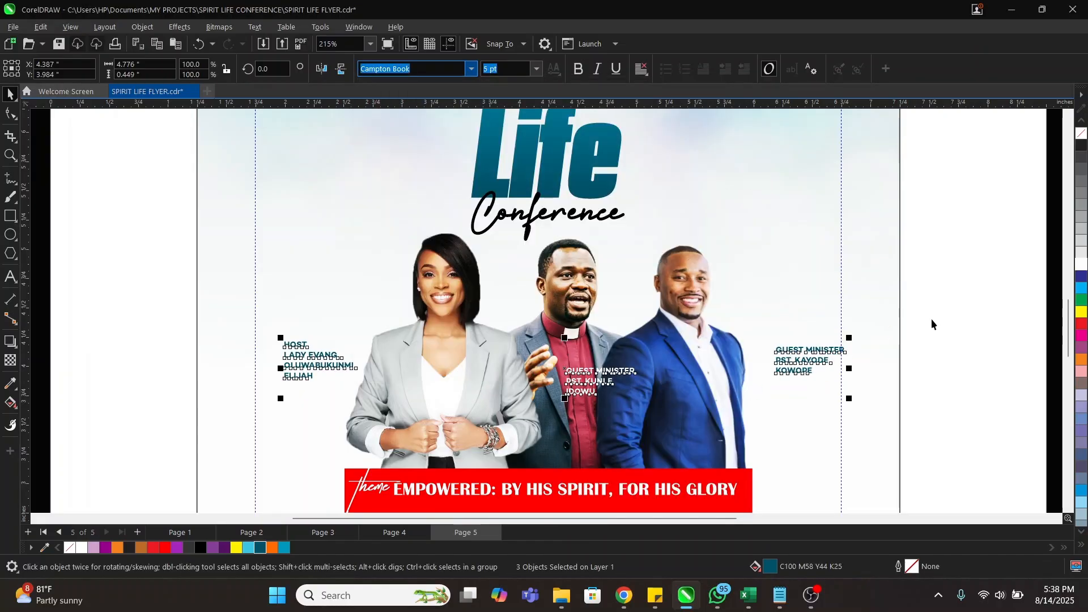
left_click(945, 331)
Step: Tighten the line spacing of the host text with the Shape tool
key("z")
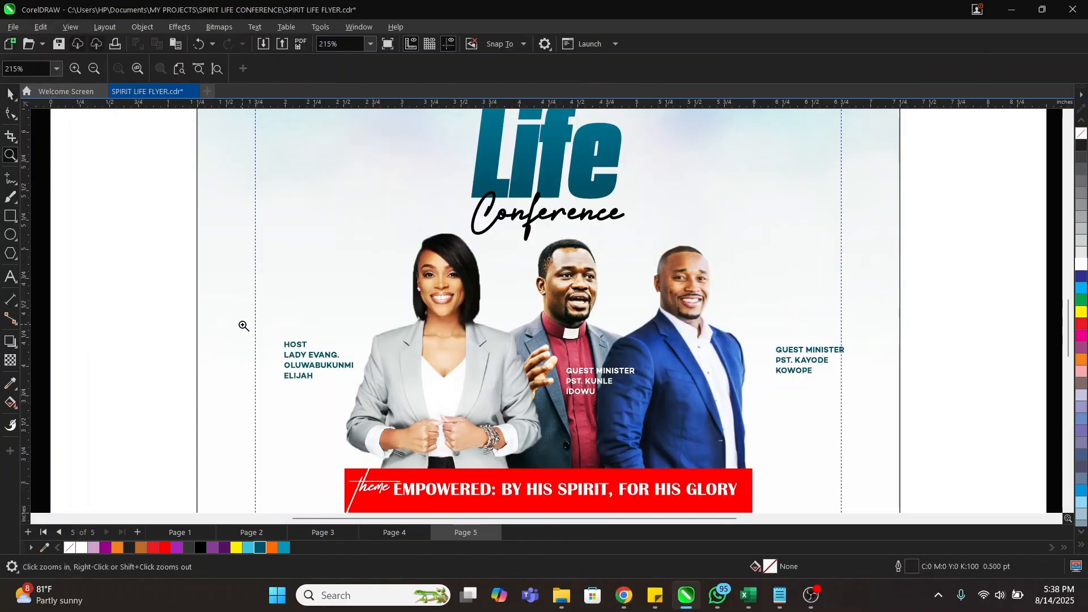
left_click_drag(244, 326, 413, 391)
key("space")
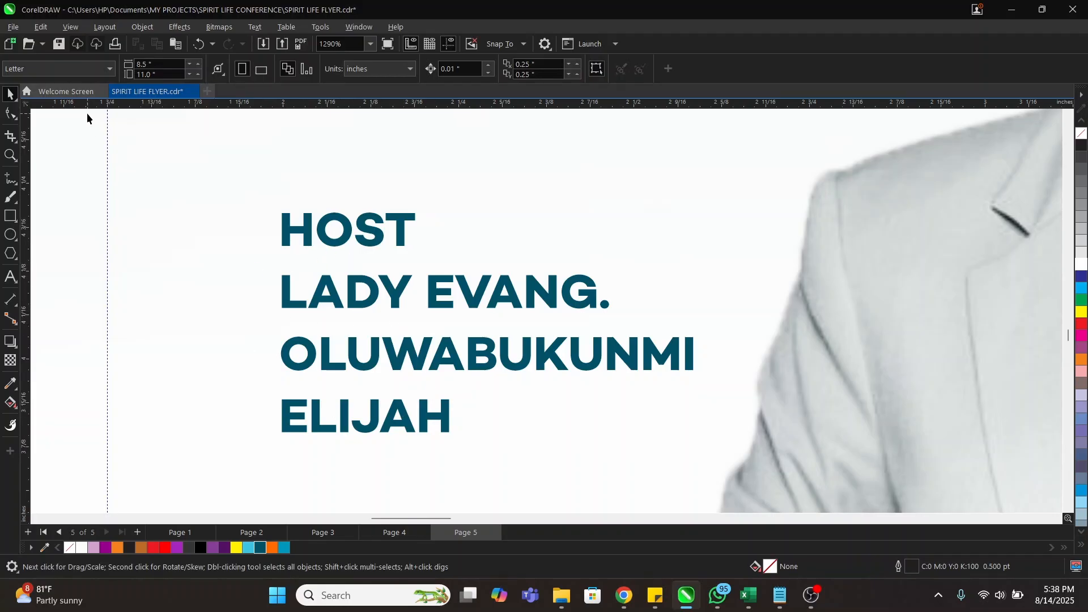
left_click(378, 292)
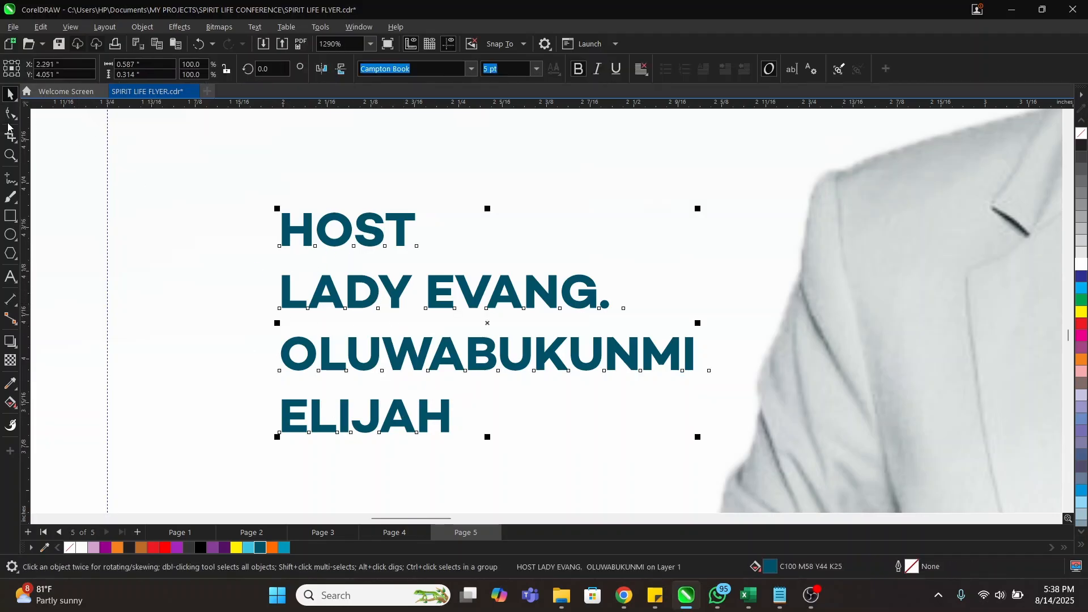
left_click(8, 113)
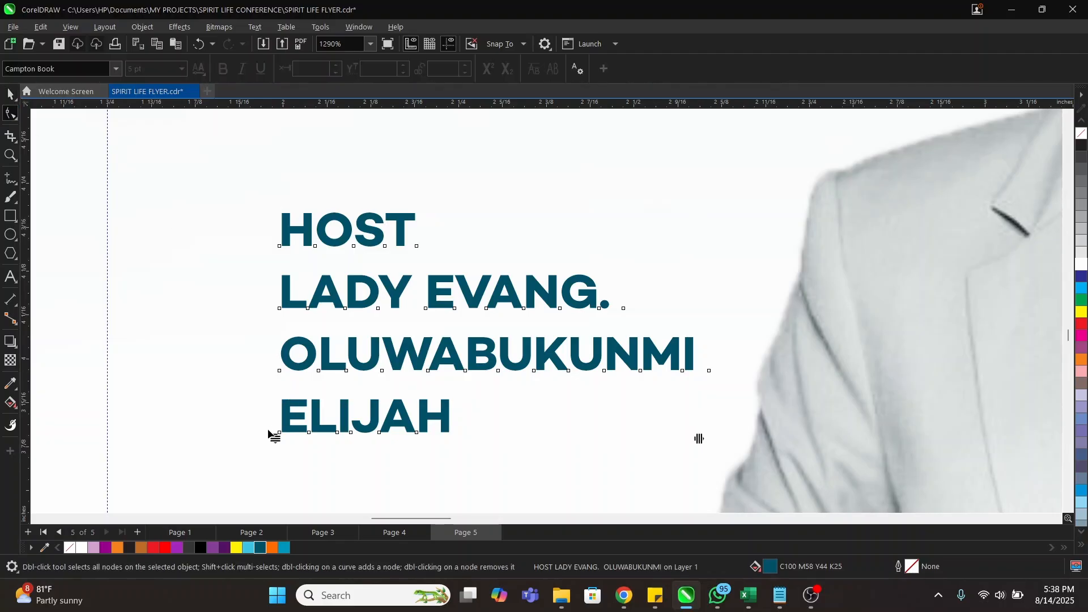
left_click_drag(278, 439, 292, 380)
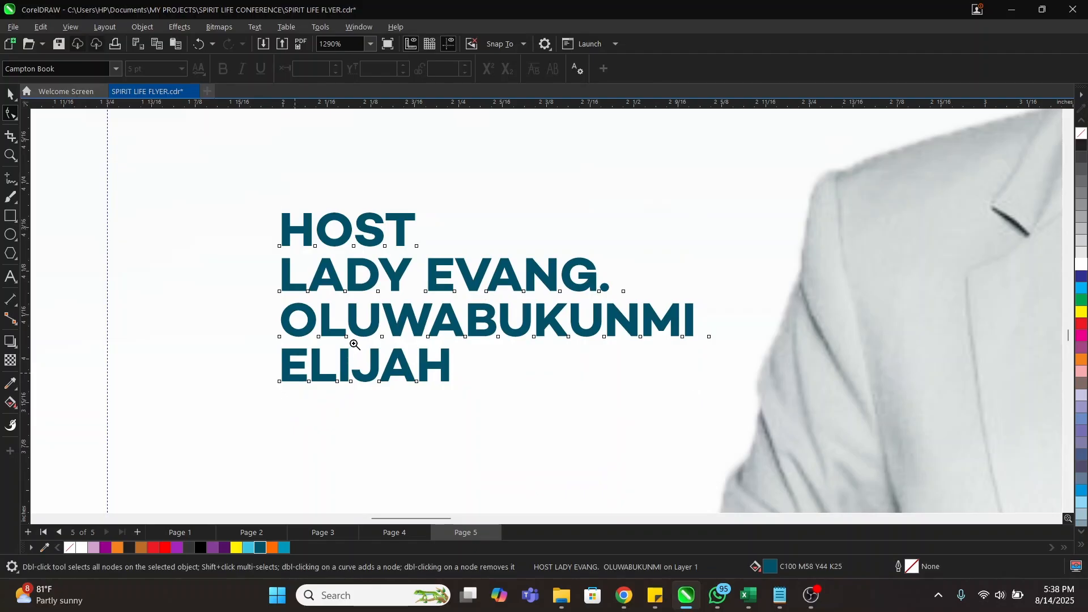
Step: Tighten the line spacing of the guest minister text on the middle man's photo
scroll(352, 347, "down", 5)
key("space")
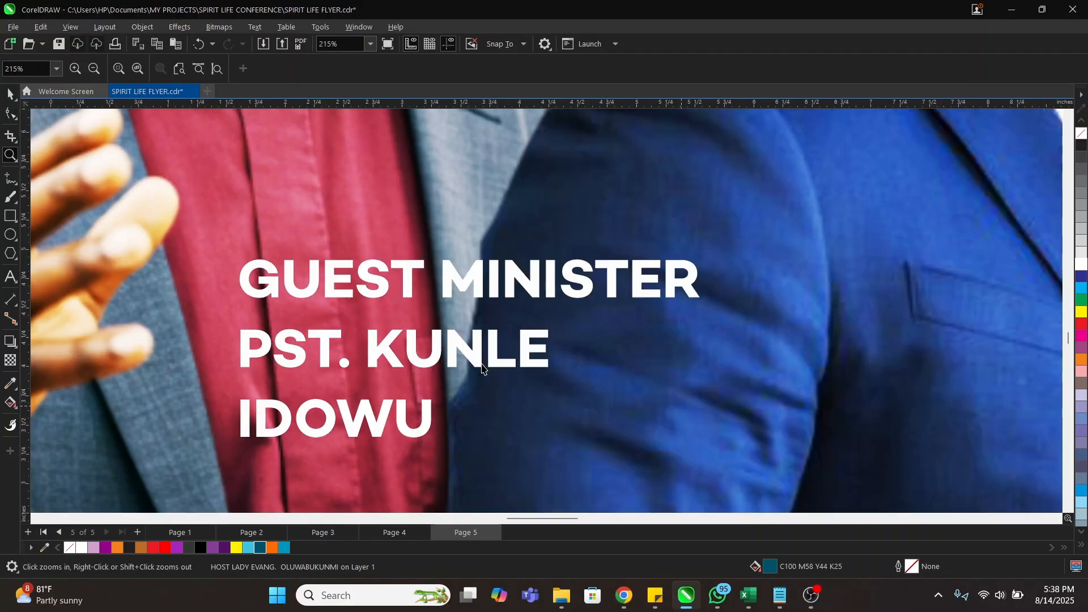
scroll(623, 387, "up", 5)
left_click(456, 352)
left_click(11, 113)
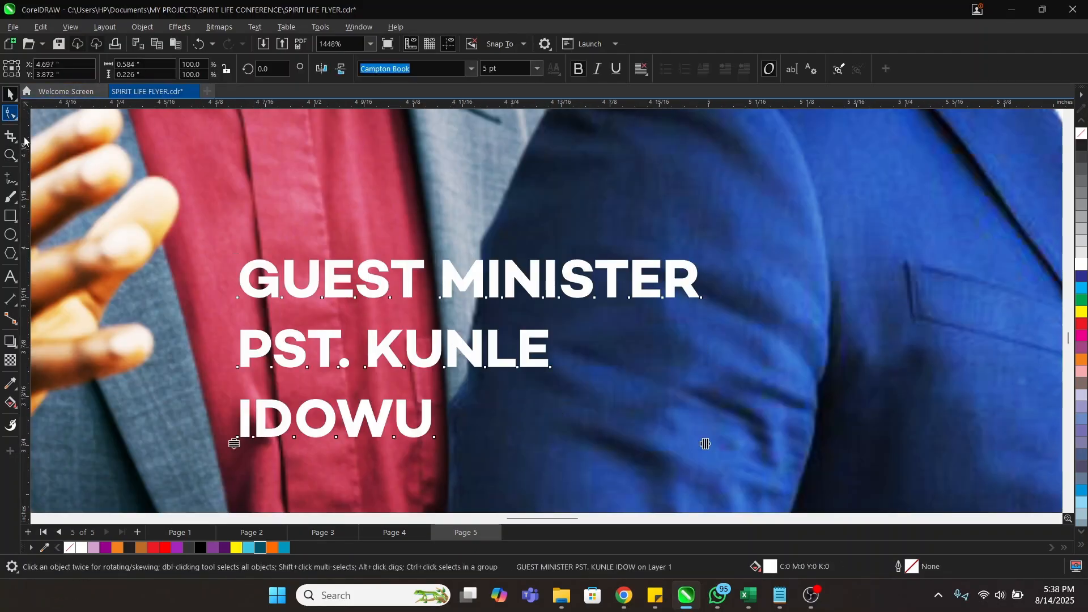
left_click_drag(234, 443, 244, 388)
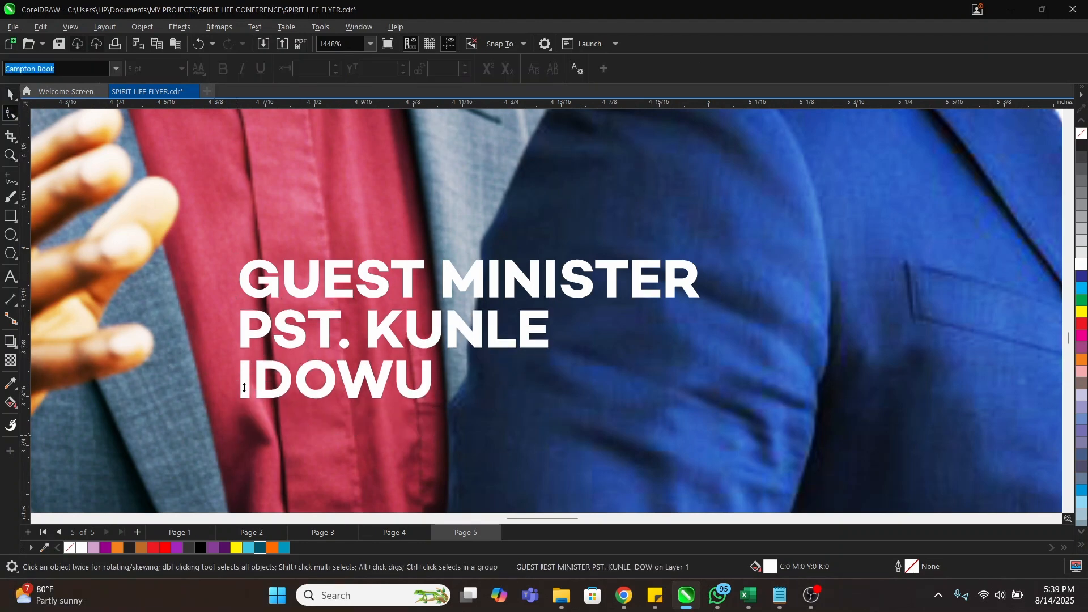
Step: Tighten the line spacing of the guest minister text beside the man in the blue suit
right_click(377, 363)
left_click_drag(753, 325, 901, 401)
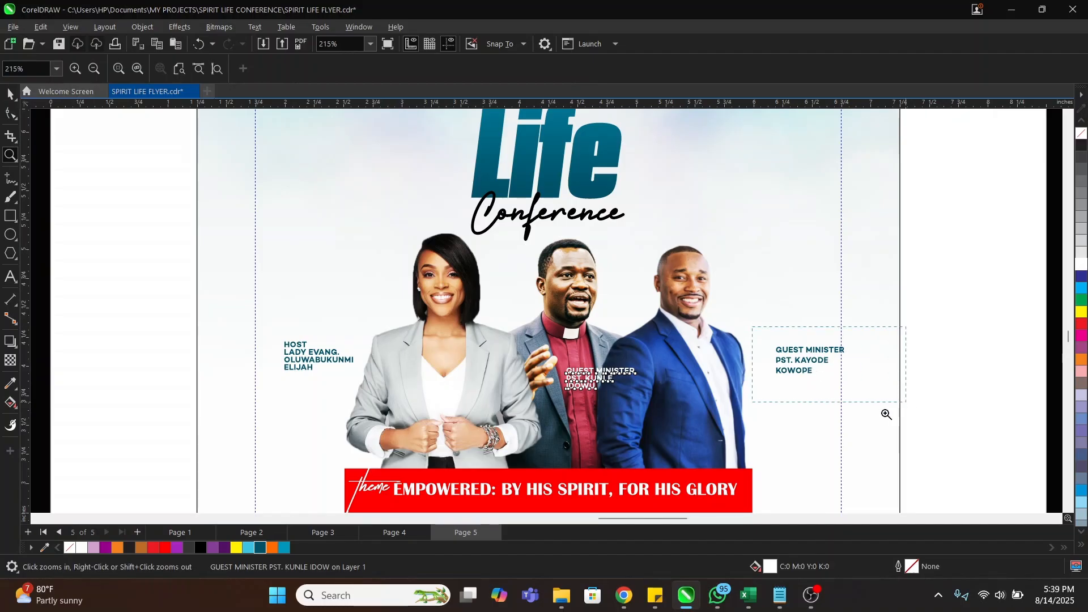
key("space")
left_click(479, 311)
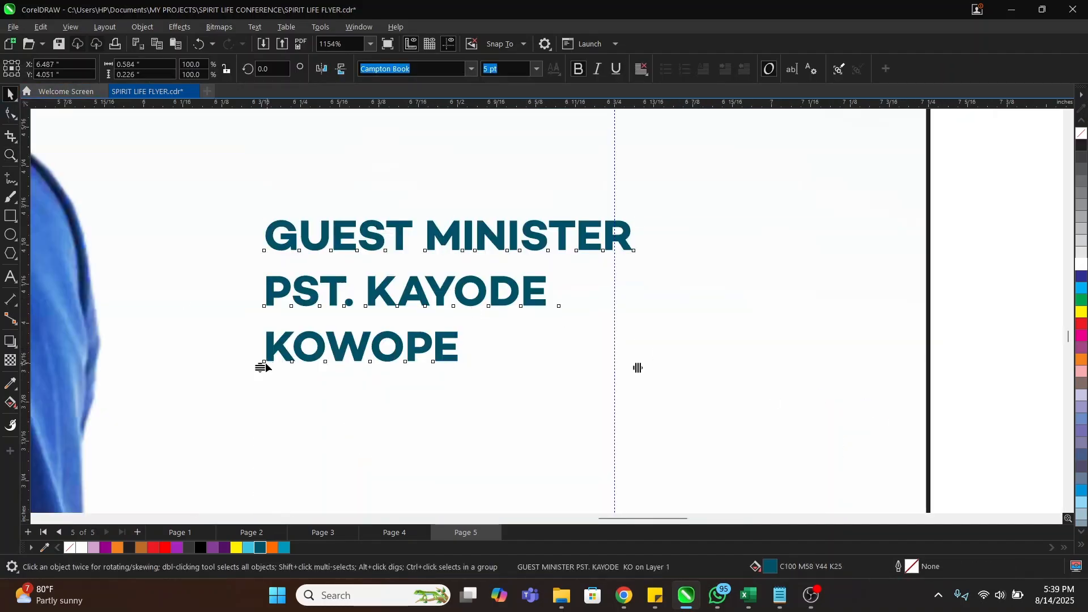
left_click_drag(264, 367, 264, 339)
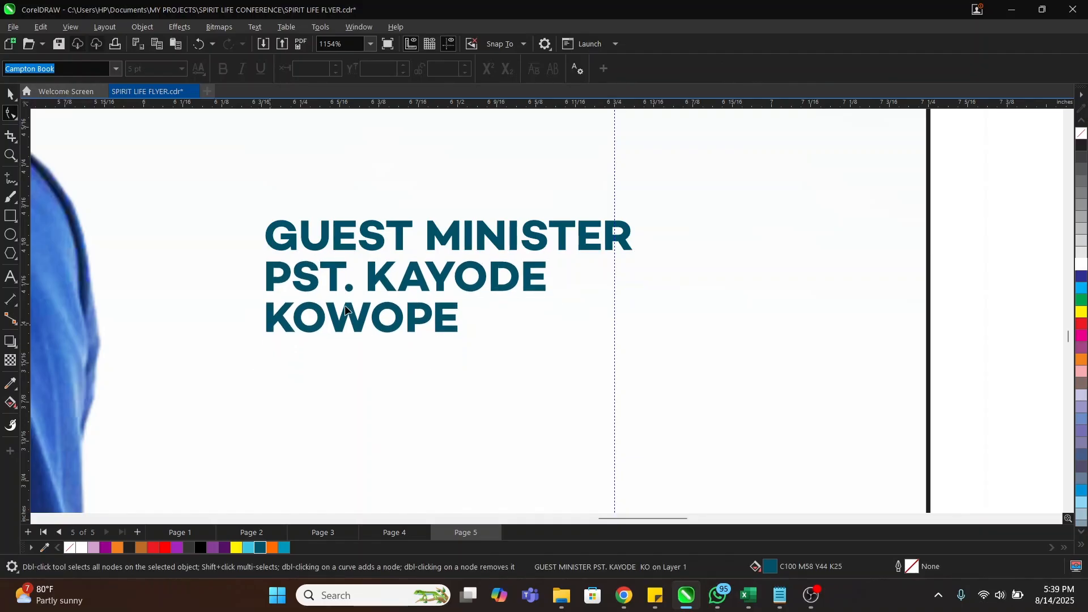
Step: Move the second guest minister's text closer to the man in the blue suit so it sits inside the margin guide
key("space")
left_click_drag(345, 309, 273, 286)
key("z")
right_click(497, 307)
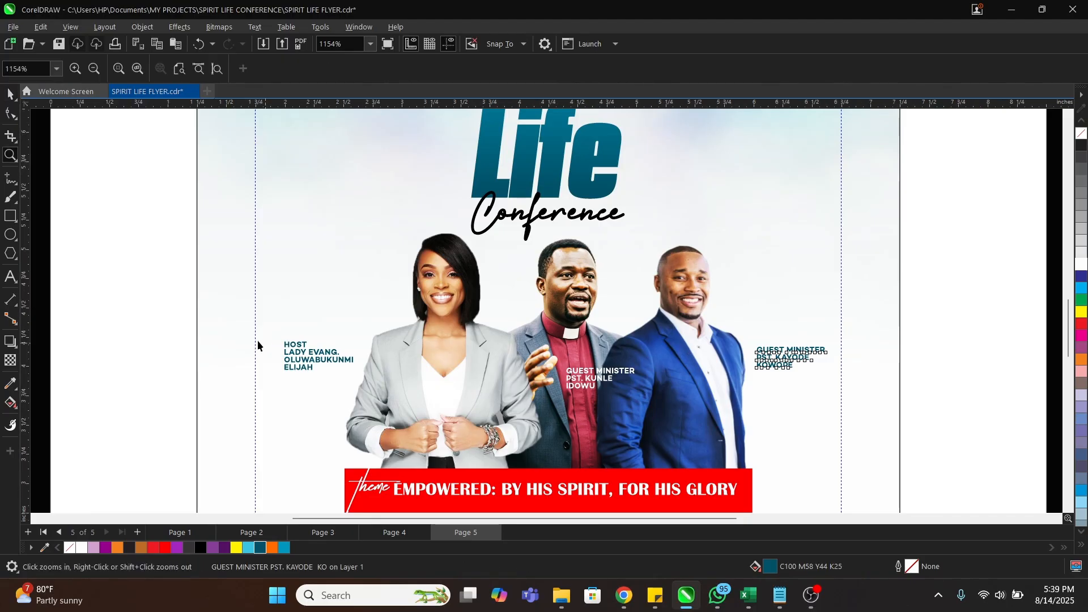
Step: Align the top edges of the host text and both guest minister texts
key("space")
left_click_drag(106, 315, 961, 419)
key("t")
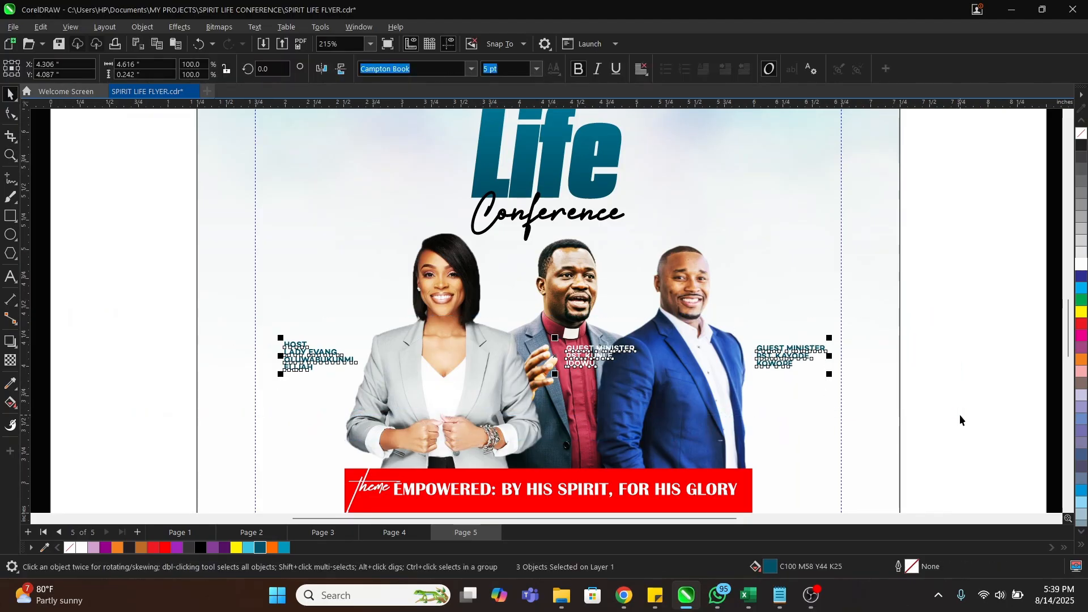
left_click(966, 374)
Step: Colour the heading word "HOST" in the text beside the woman red
key("z")
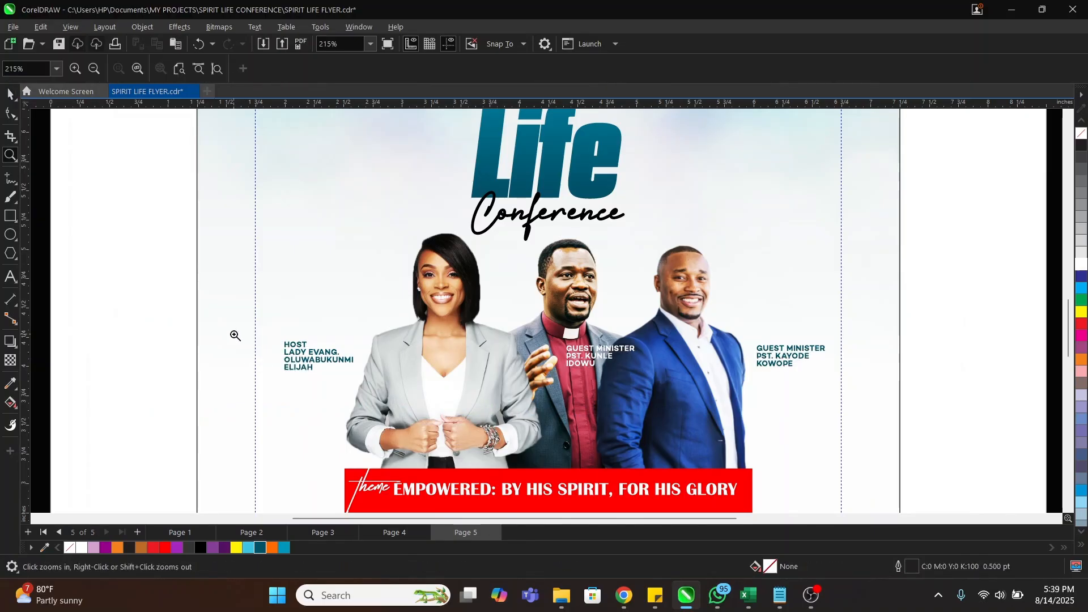
key("F8")
left_click(307, 344)
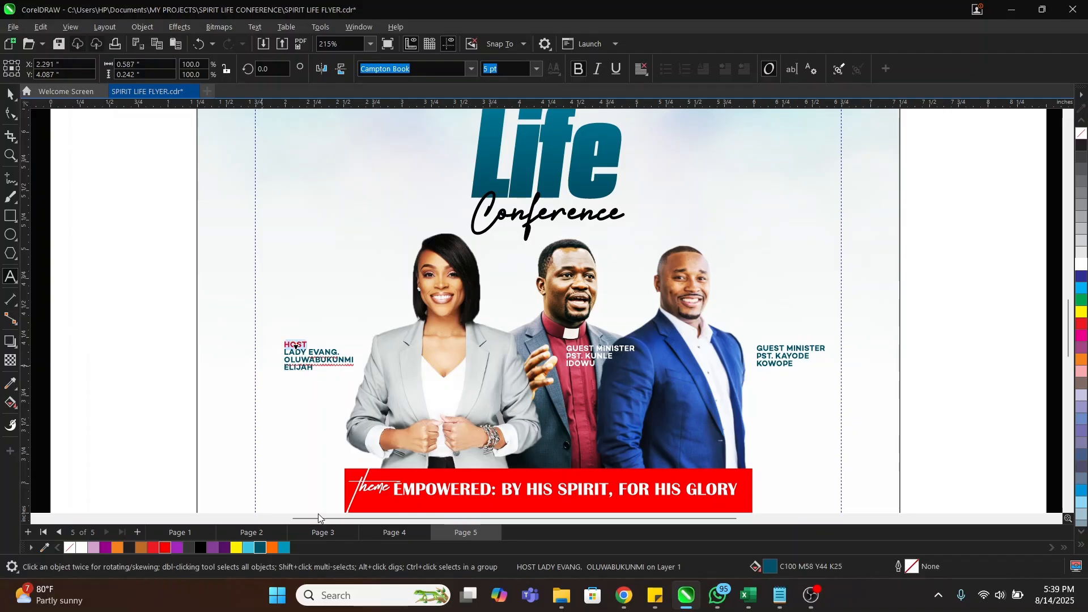
Step: Colour the heading "GUEST MINISTER" red in the text beside the man in the blue suit
left_click(807, 357)
left_click(778, 356)
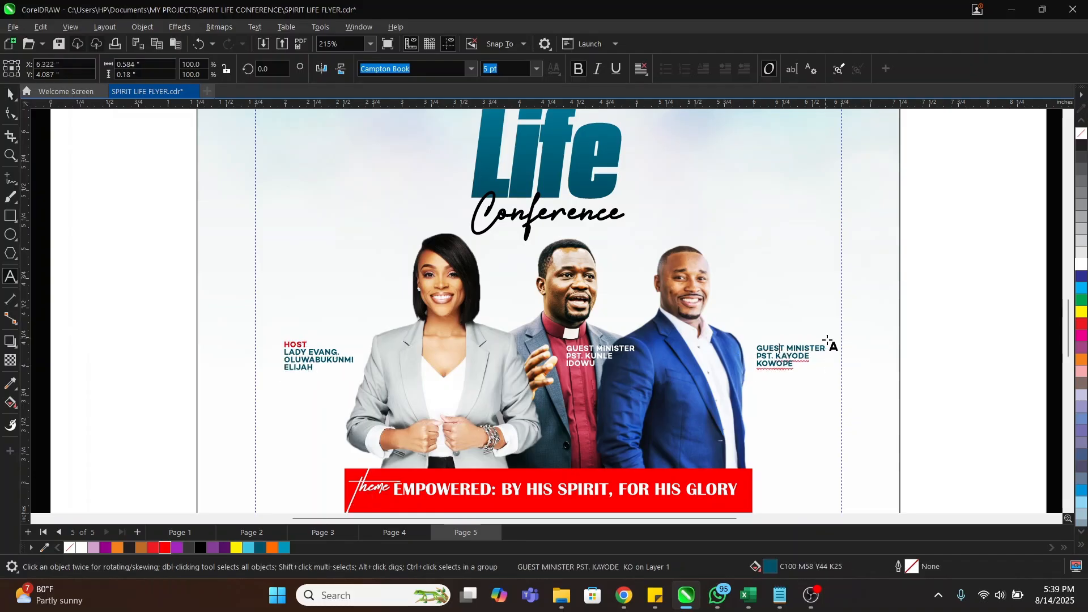
left_click_drag(825, 348, 742, 353)
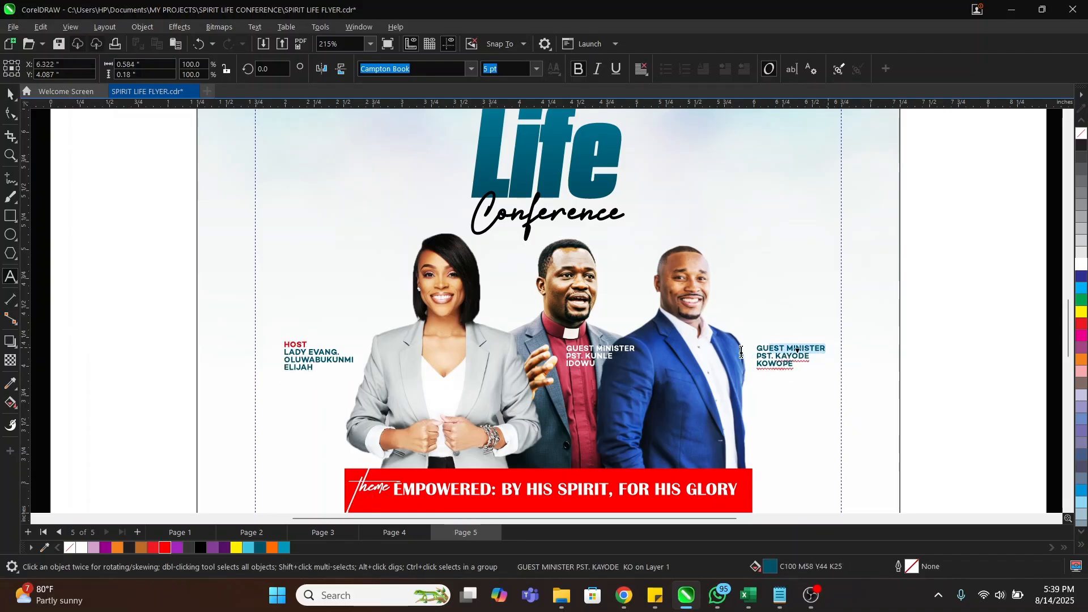
left_click(165, 549)
key("ctrl+space")
left_click(148, 418)
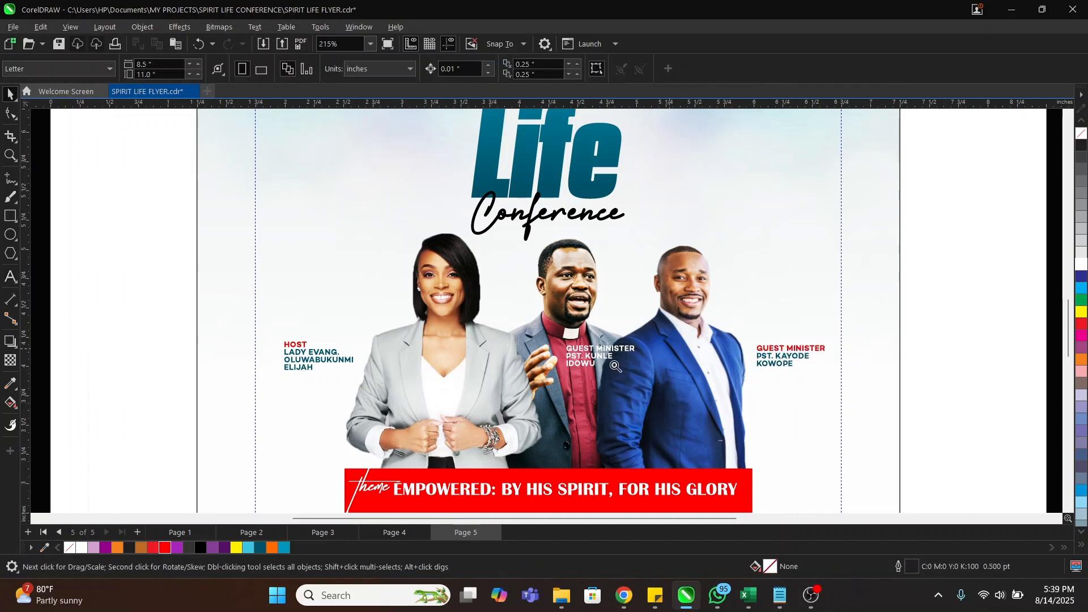
key("z")
left_click_drag(555, 332, 651, 373)
key("space")
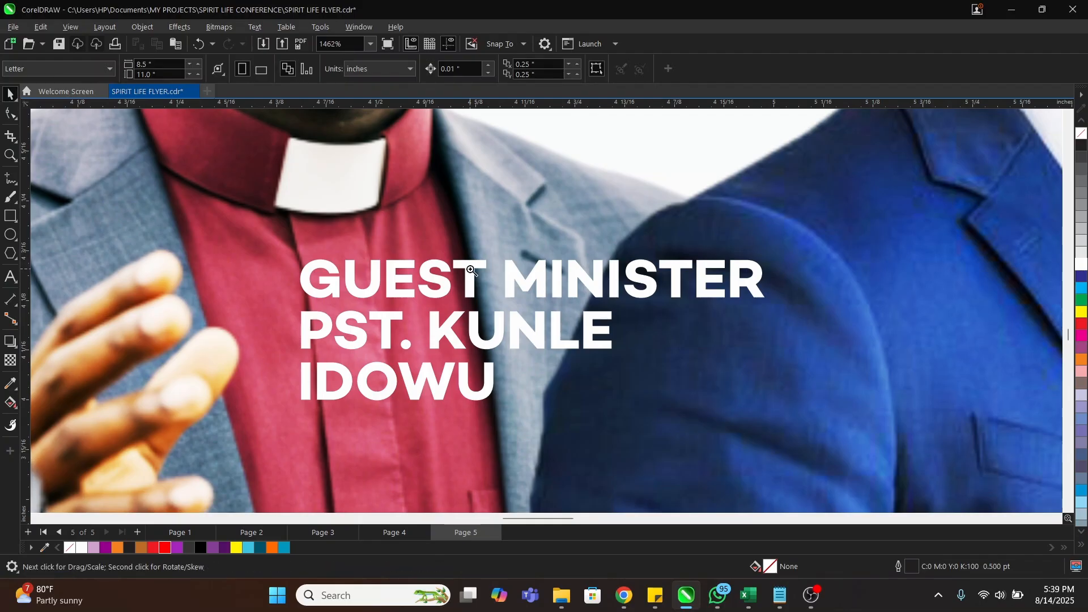
key("z")
right_click(565, 332)
right_click(501, 324)
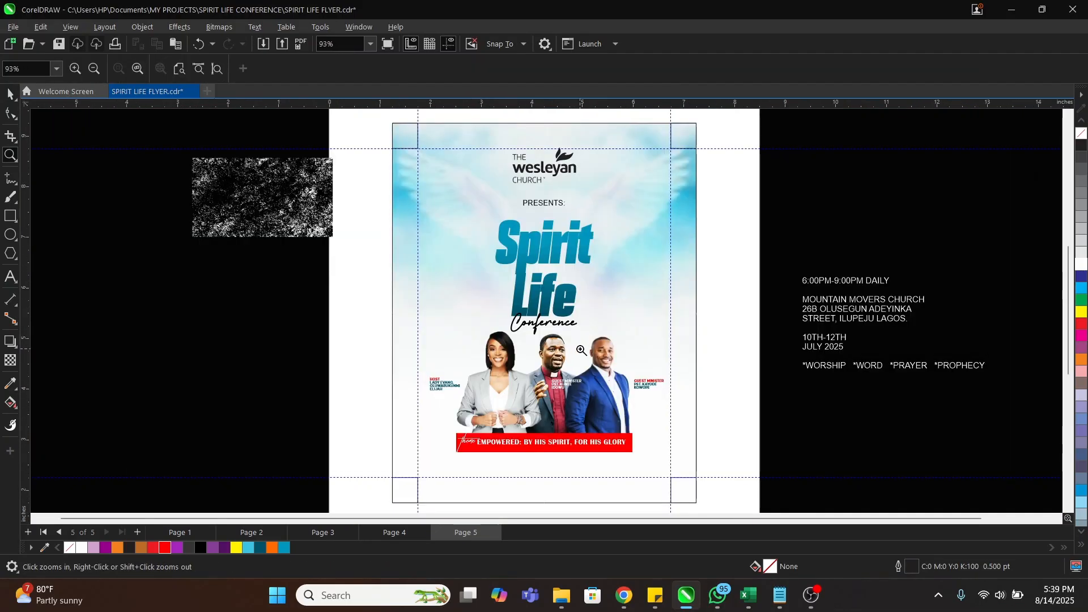
Step: Draw a rectangle about 5.02 by 0.44 inches between the side margin guides below the theme banner, filled dark teal without an outline
left_click_drag(352, 310, 858, 512)
key("space")
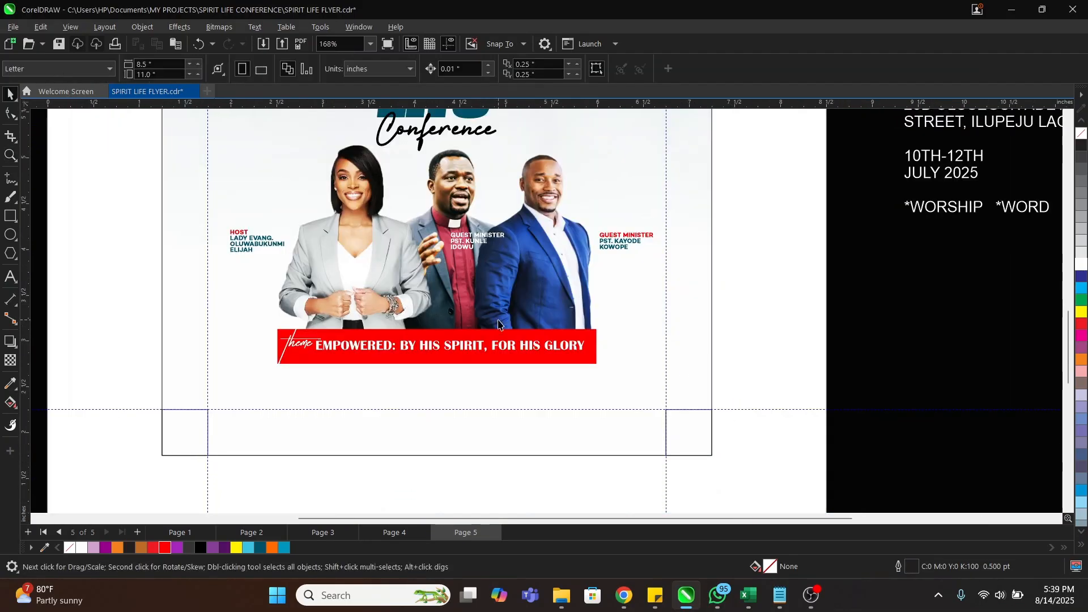
left_click(10, 216)
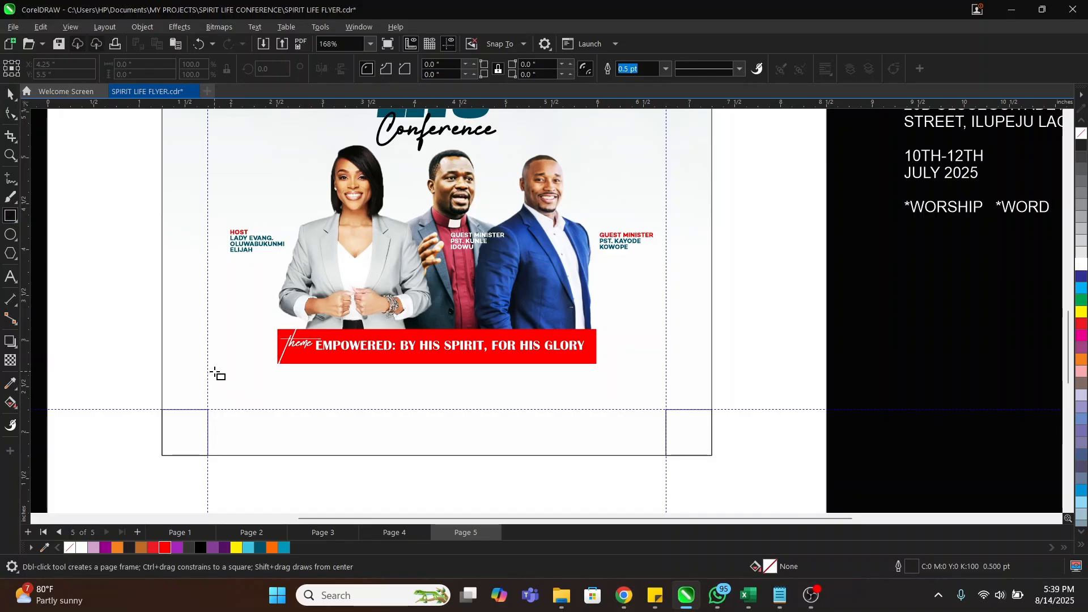
mouse_move(206, 369)
left_mouse_down()
mouse_move(289, 408)
mouse_move(666, 409)
left_mouse_up()
key("space")
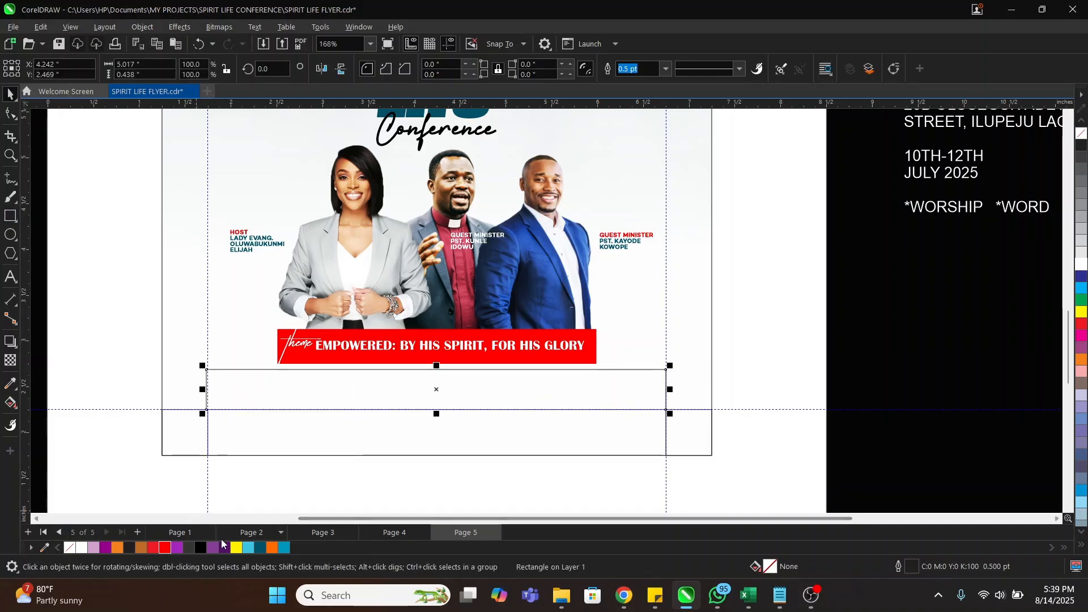
left_click(260, 547)
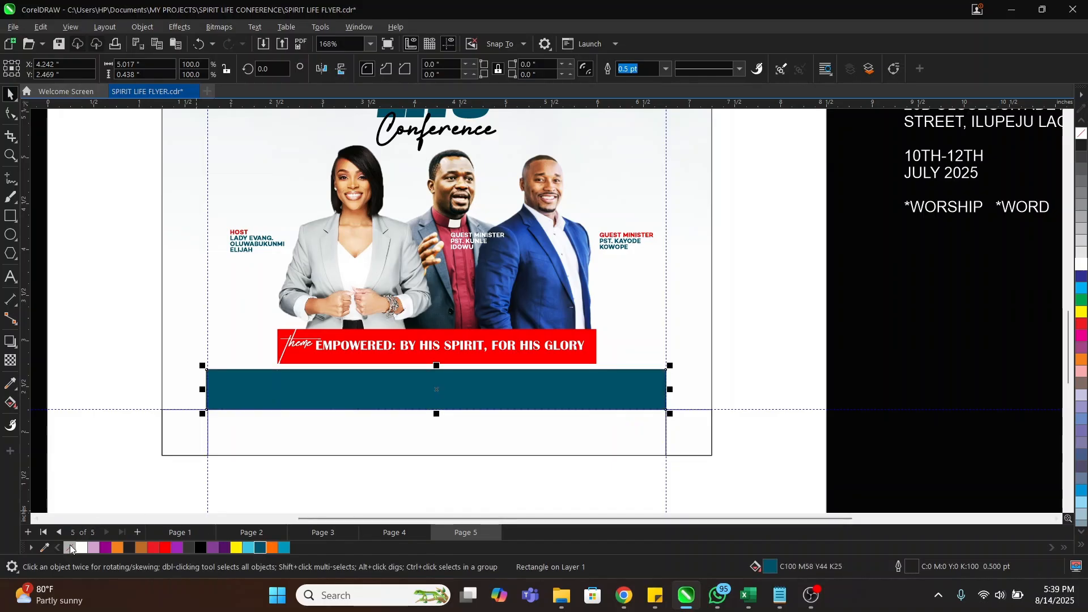
right_click(69, 547)
Step: Move the "6:00PM-9:00PM DAILY" line out of the text notes beside the page into the teal bar
scroll(854, 326, "down", 3)
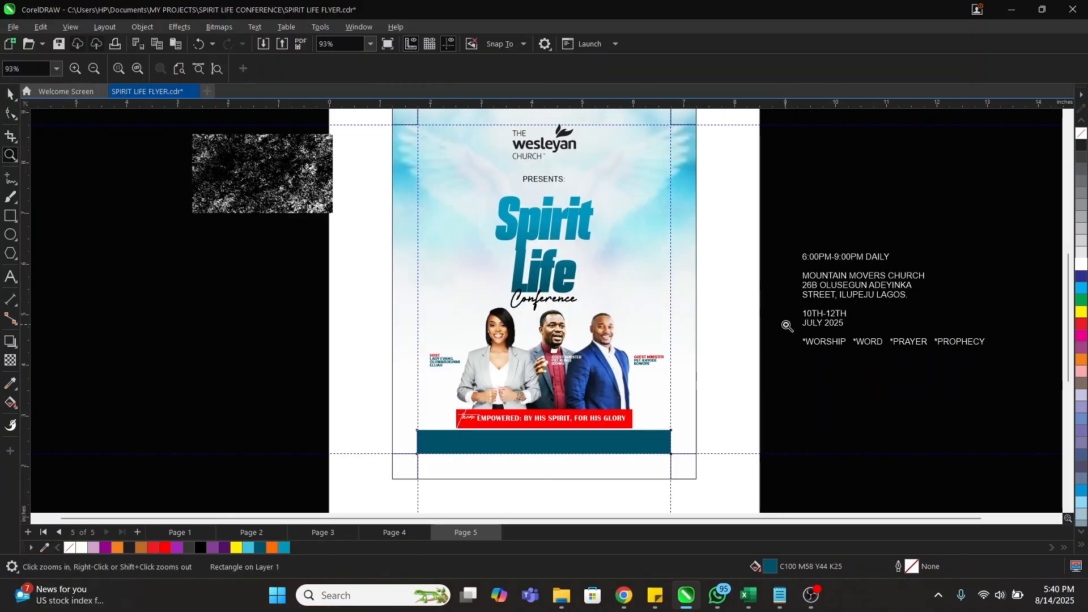
double_click(845, 281)
left_click_drag(895, 257, 792, 241)
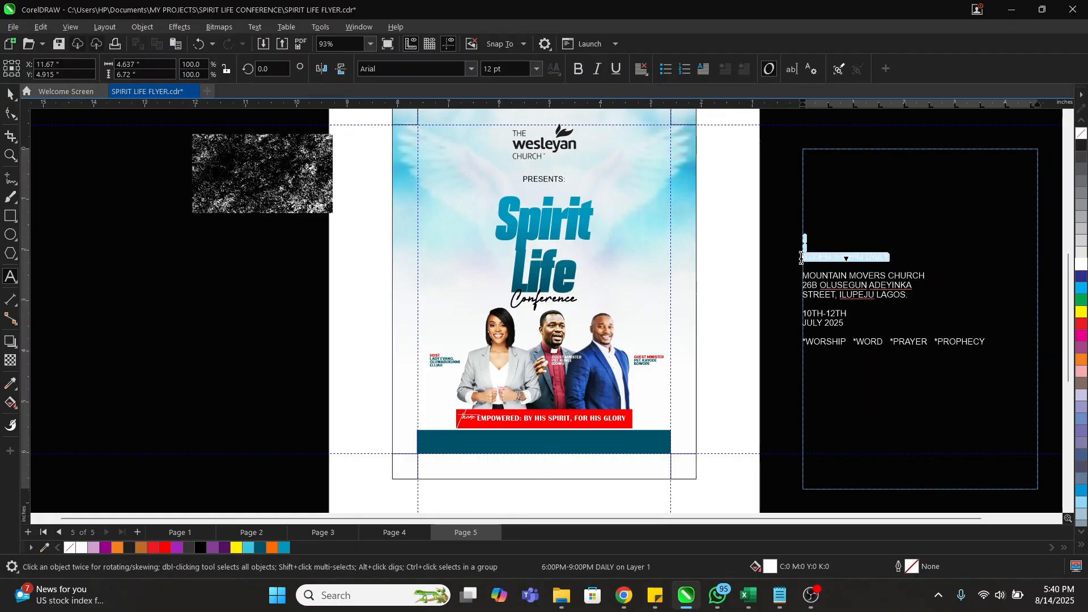
left_click_drag(846, 259, 495, 440)
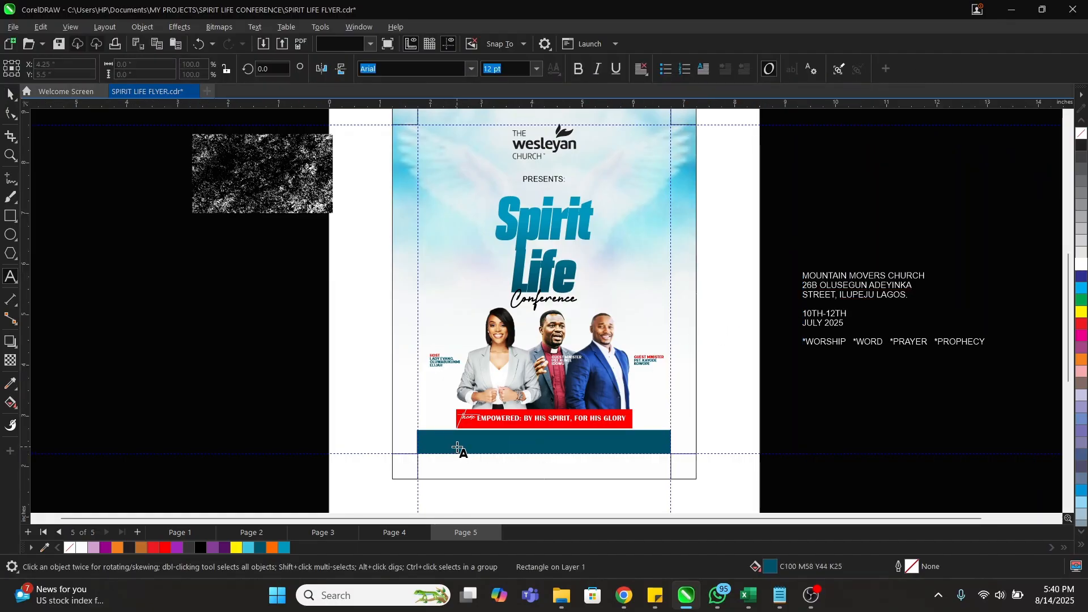
key("z")
left_click_drag(421, 423, 599, 454)
key("space")
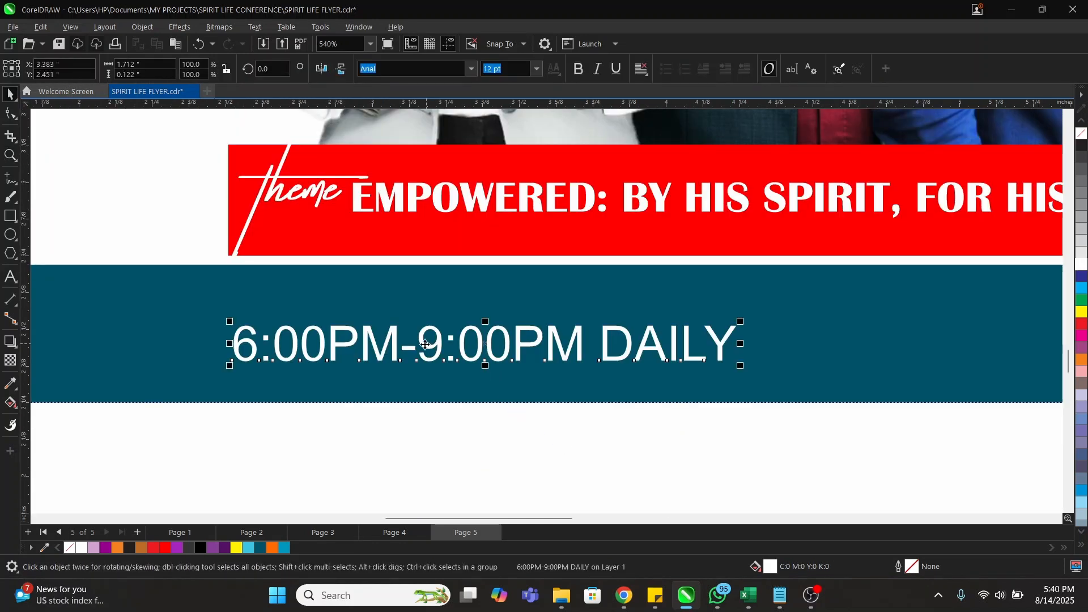
Step: Break the time text in the teal bar into three lines: "6:00PM-", "9:00PM" and "DAILY"
double_click(423, 345)
key("BackSpace")
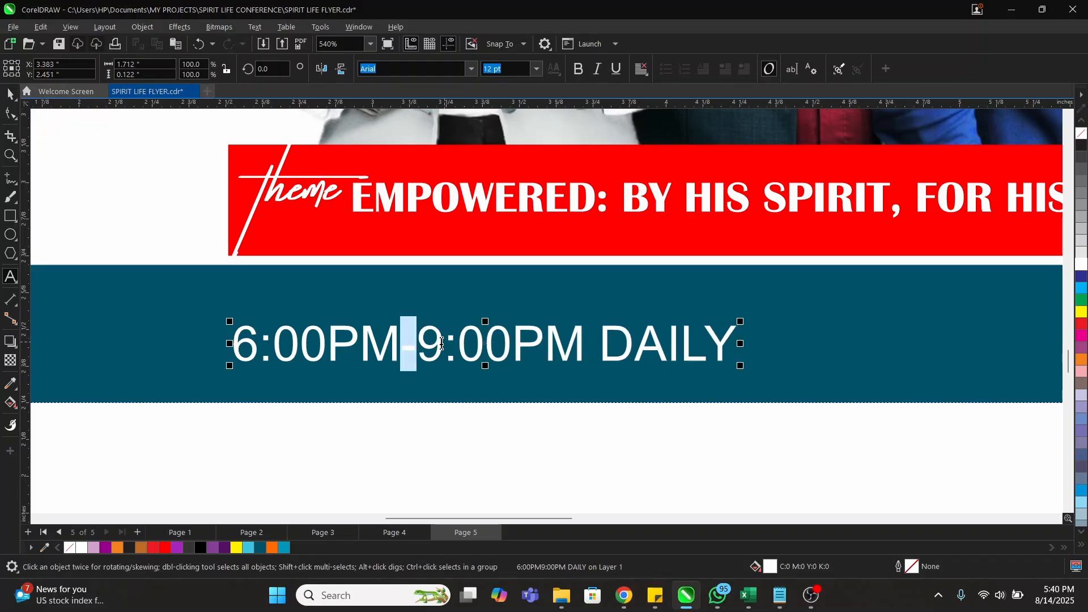
key("ctrl+z")
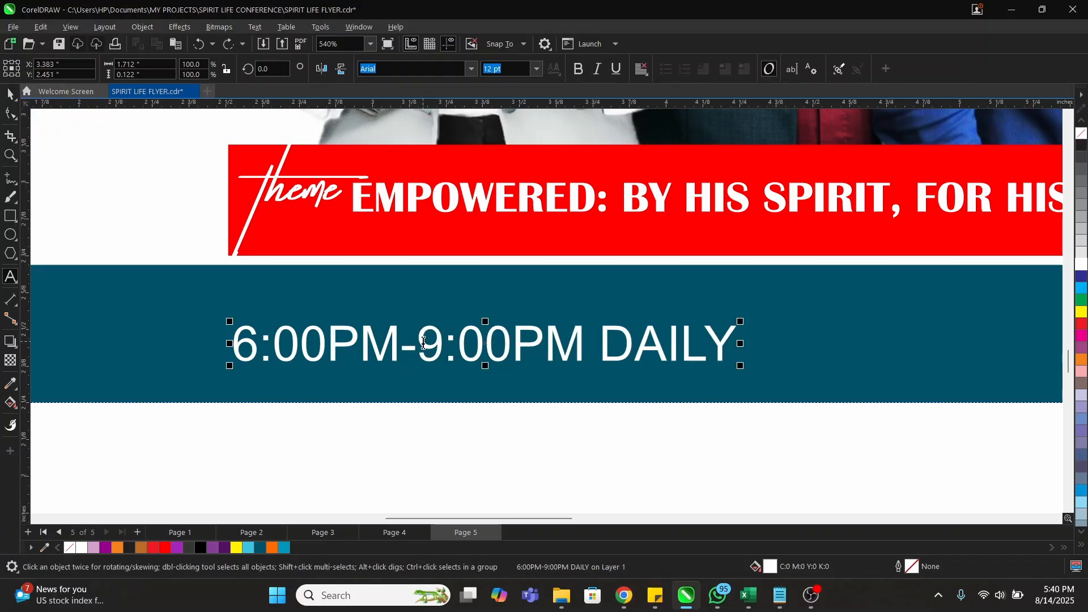
key("Return")
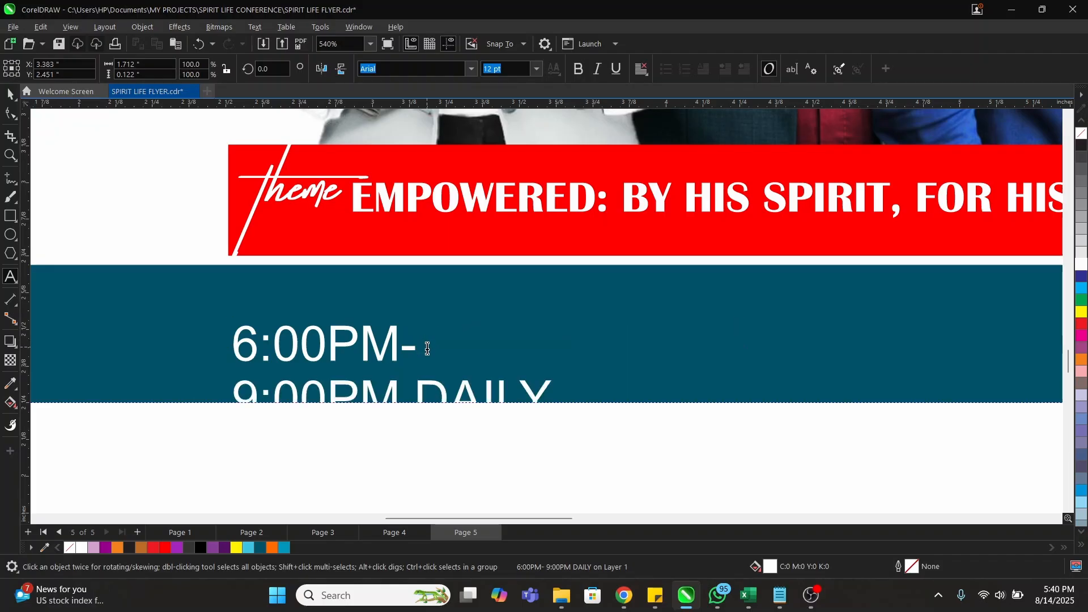
key("Return")
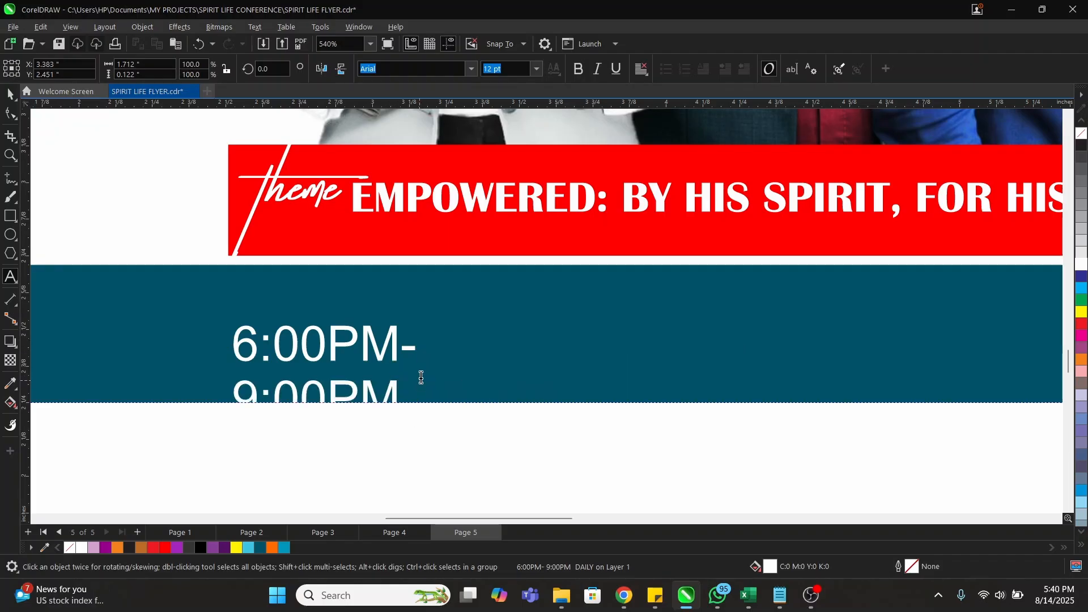
Step: Scale down the three-line time text so it fits within the teal bar's height
scroll(485, 343, "down", 2)
key("ctrl+space")
left_click_drag(450, 425, 324, 332)
Step: Cut the church name and venue address from the notes beside the page and paste them as text on the teal bar
key("z")
key("F3")
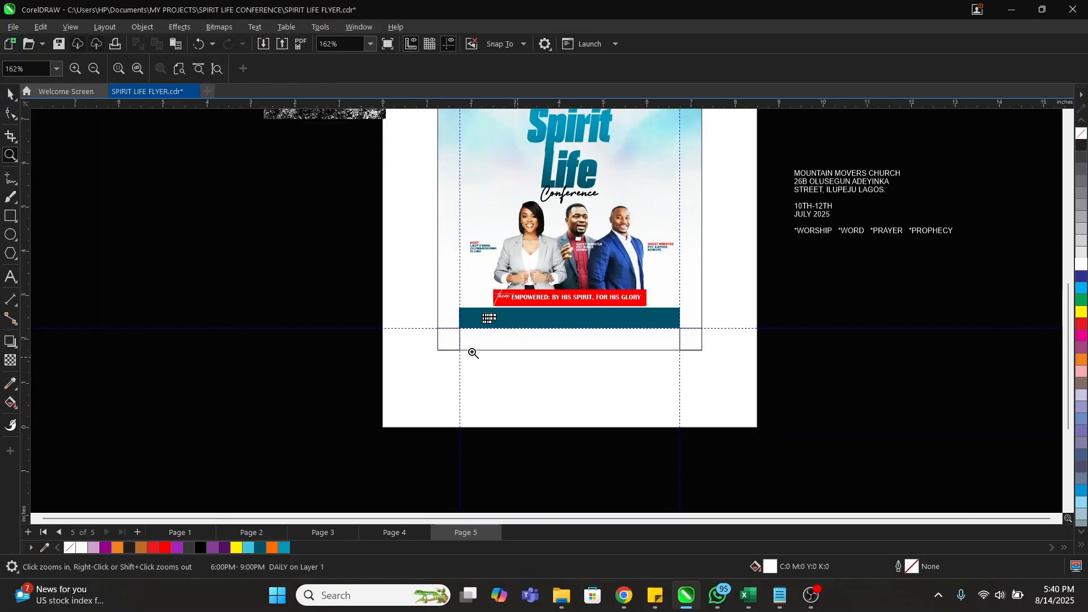
key("space")
double_click(872, 169)
left_click_drag(892, 190, 780, 170)
key("ctrl+x")
left_click(547, 320)
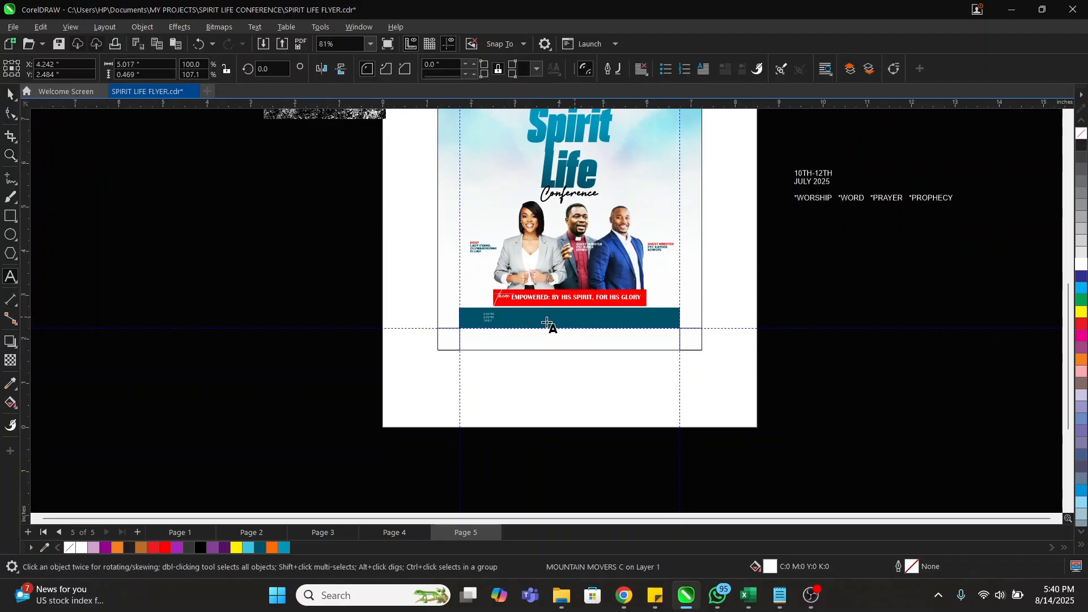
key("ctrl+v")
key("Escape")
Step: Scale the venue text to about 8.1 pt and move it up so all three lines sit inside the teal bar
key("z")
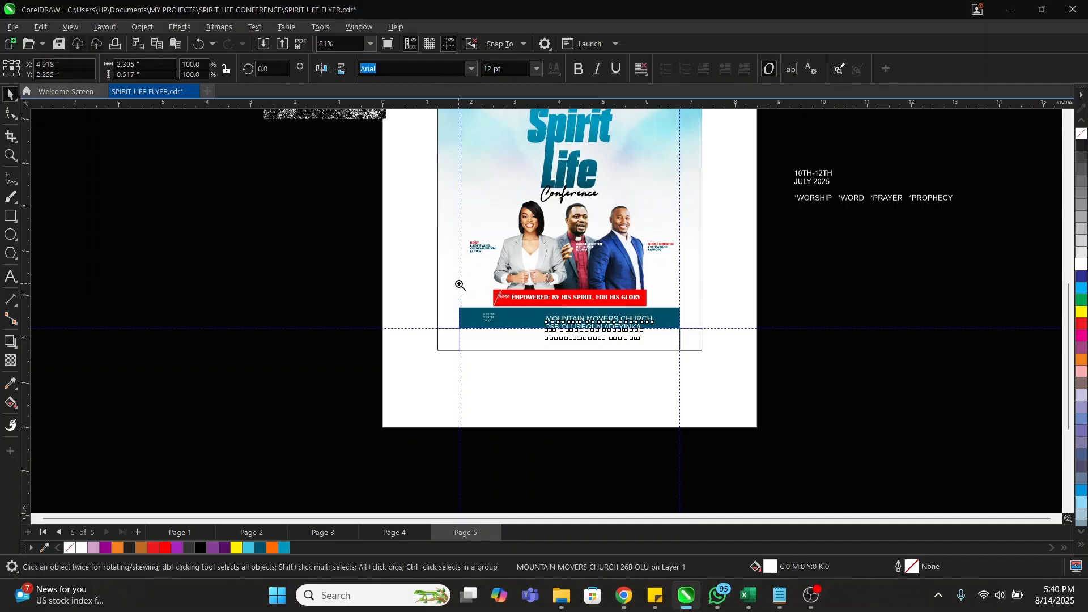
left_click_drag(459, 284, 719, 400)
left_click_drag(772, 311, 651, 282)
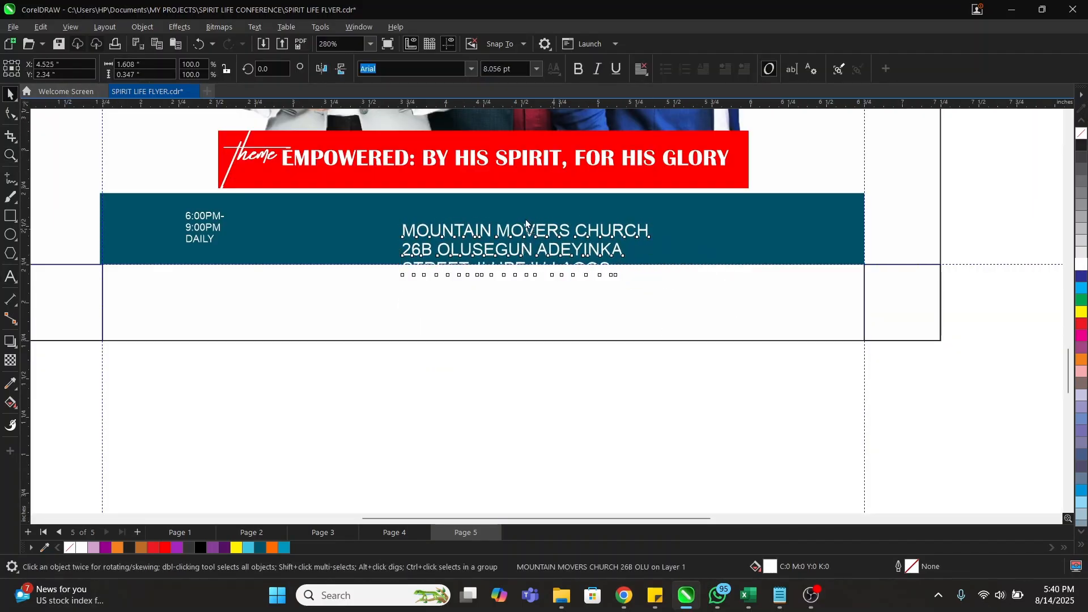
left_click_drag(554, 230, 507, 209)
Step: Move the "10TH-12TH JULY 2025" text from the notes onto the teal bar beside the venue and scale it to about 9.7 pt
right_click(603, 251)
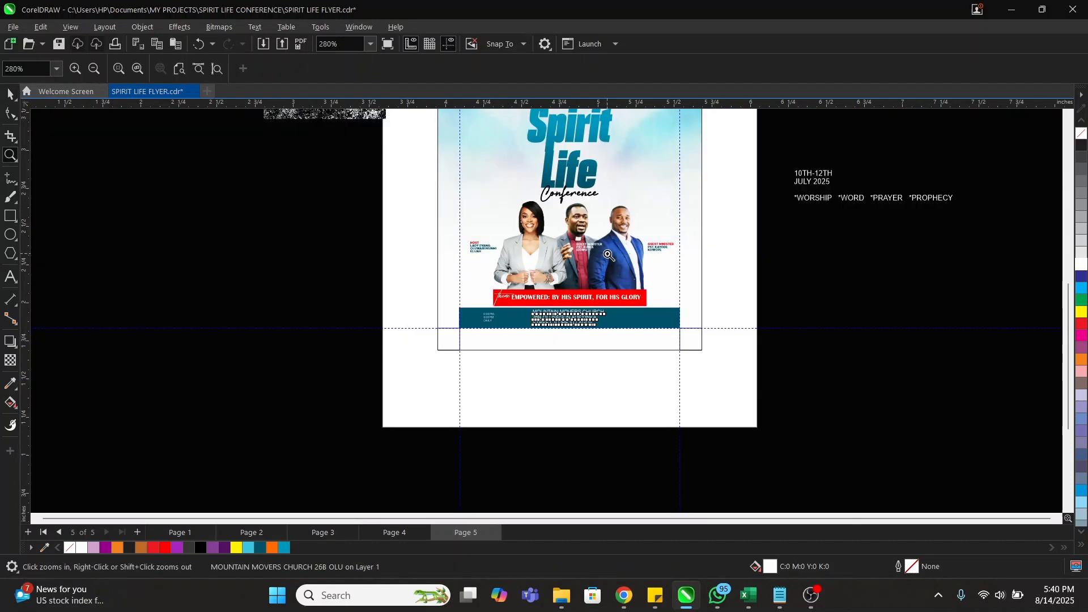
key("space")
double_click(828, 183)
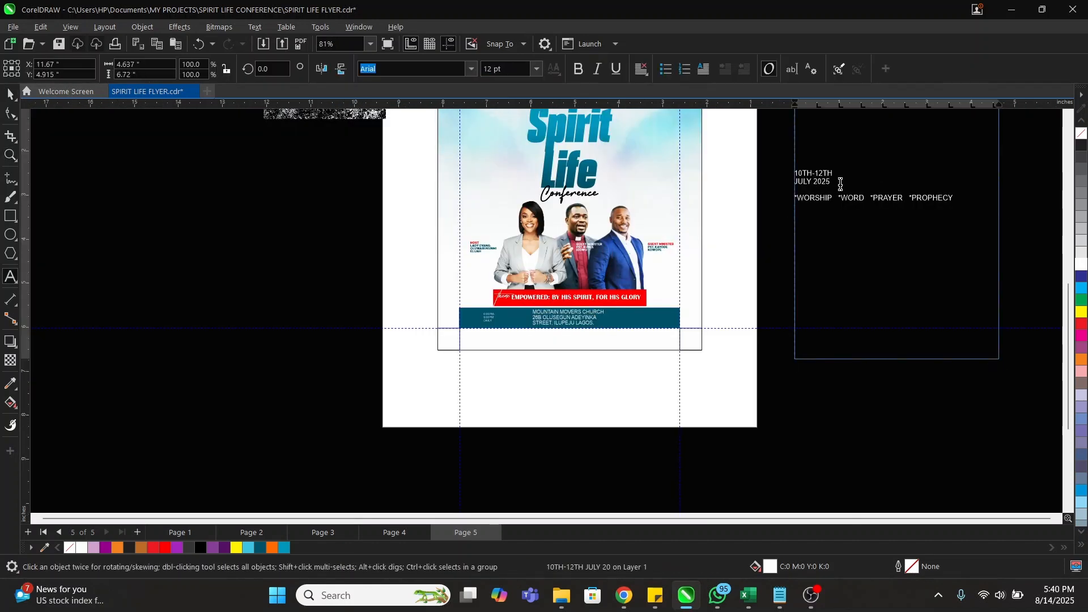
left_click_drag(839, 184, 798, 167)
key("Delete")
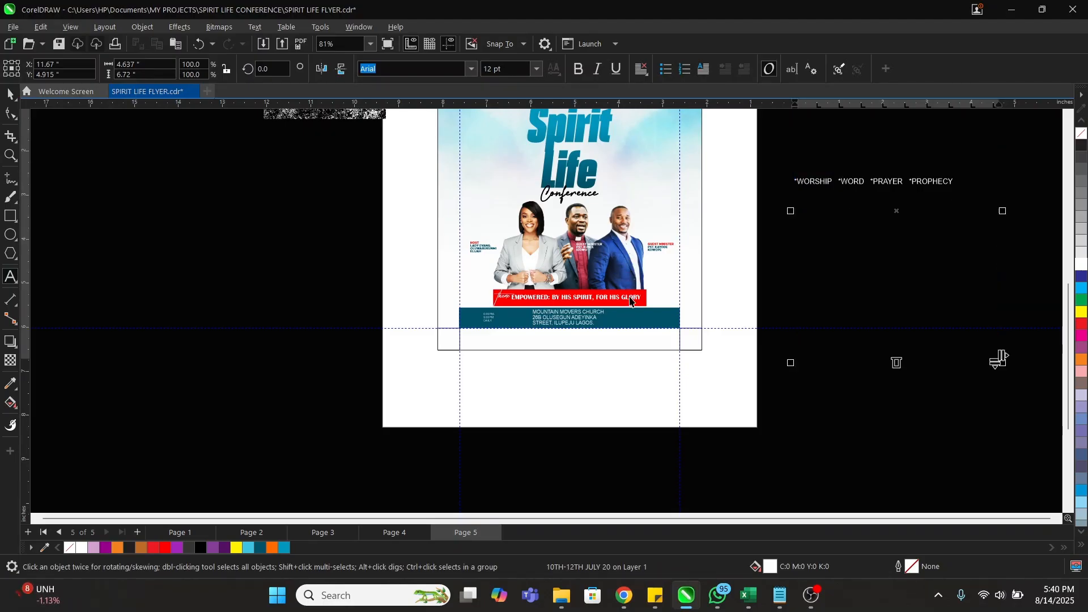
left_click(631, 318)
key("ctrl+v")
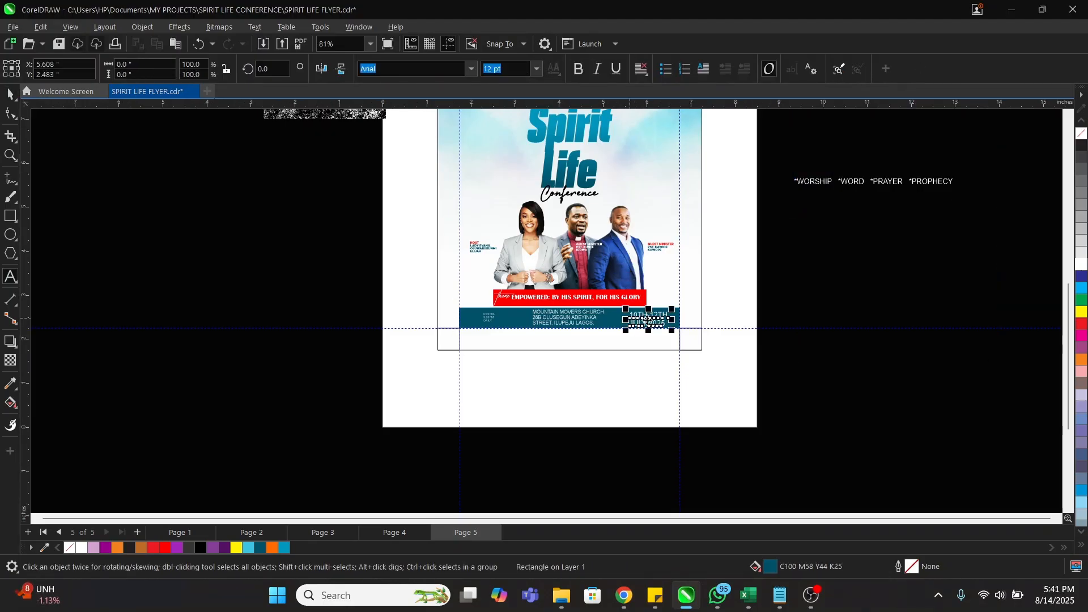
key("ctrl+space")
left_click_drag(671, 333, 666, 332)
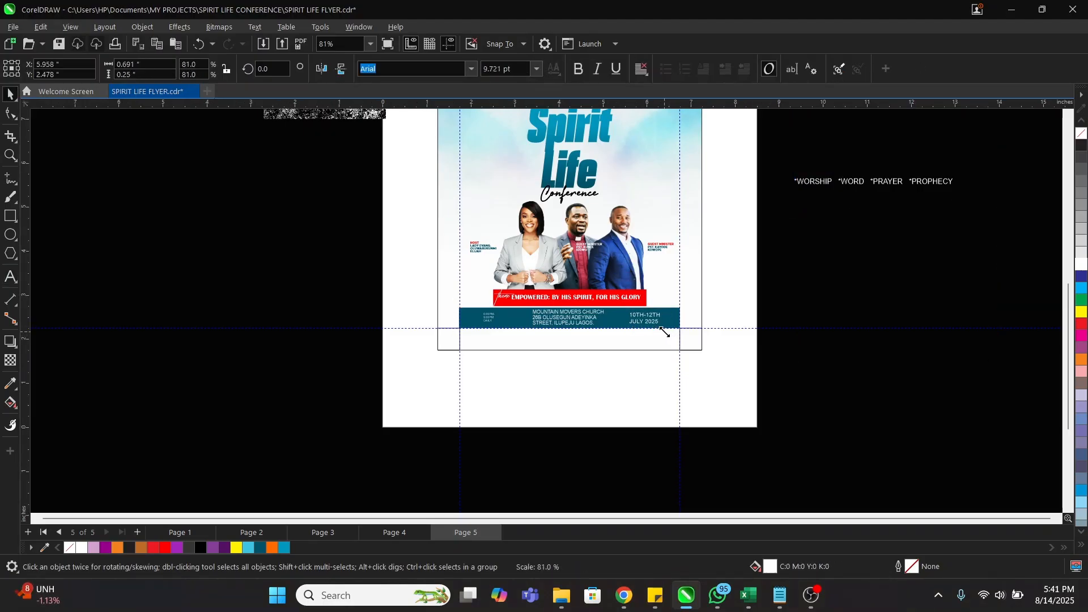
Step: Cut the "*WORSHIP *WORD *PRAYER *PROPHECY" line from the notes beside the page
left_click(898, 183)
double_click(957, 182)
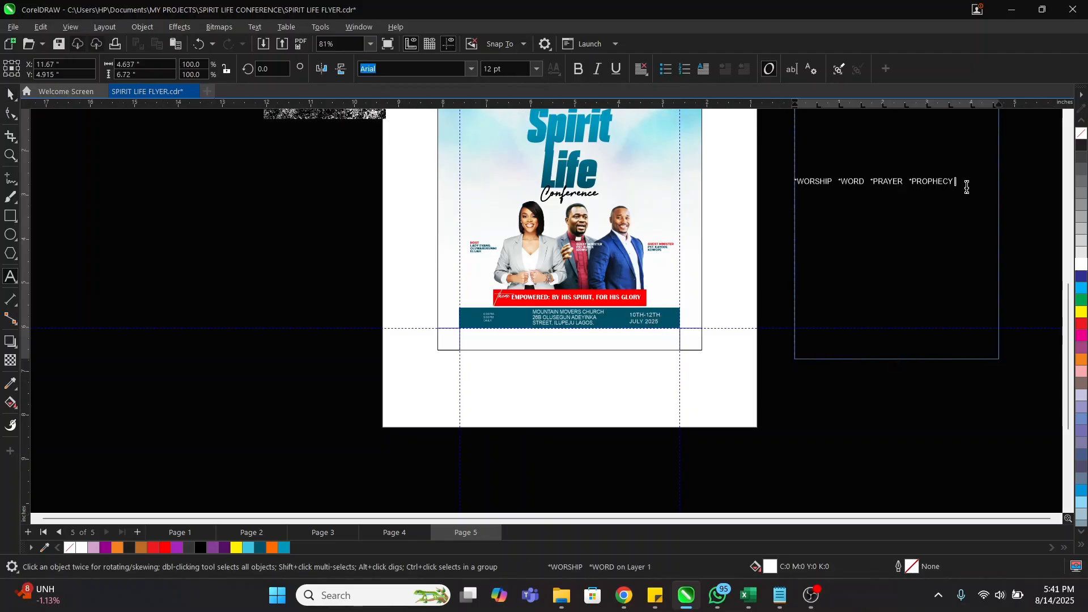
left_click_drag(966, 185, 791, 181)
key("ctrl+x")
key("ctrl+space")
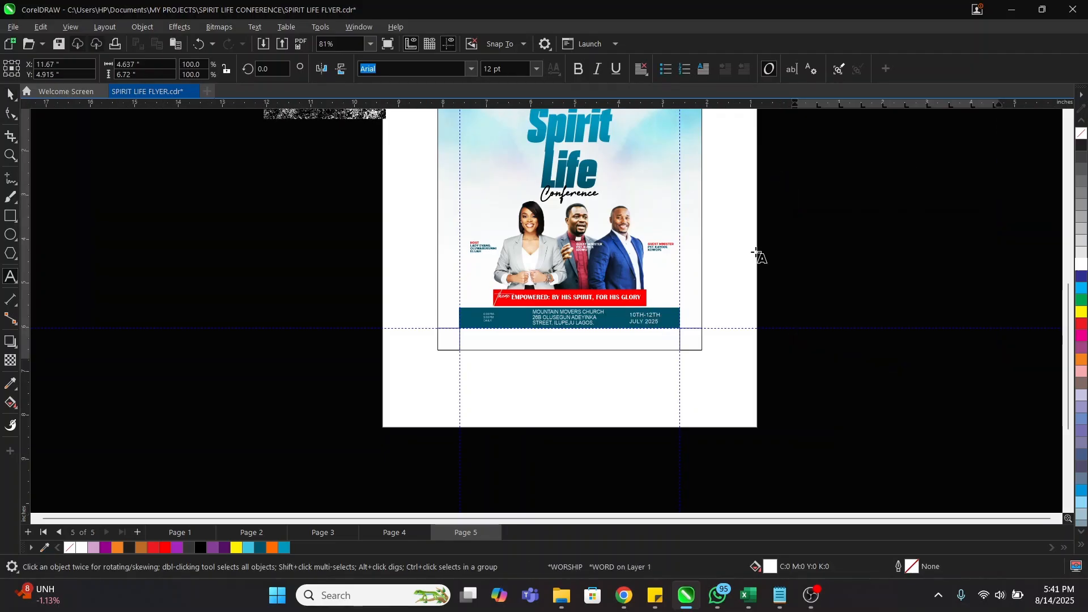
Step: Paste the "*WORSHIP *WORD *PRAYER *PROPHECY" line below the teal bar and scale it to about 7.6 pt
scroll(673, 318, "down", 2)
key("z")
right_click(575, 284)
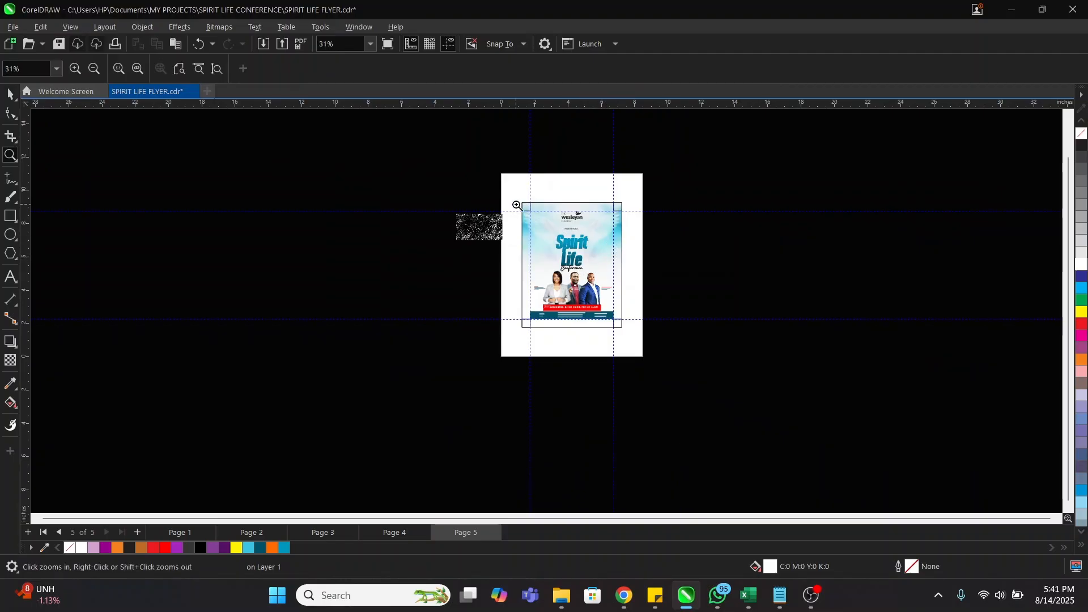
left_click_drag(502, 186, 838, 390)
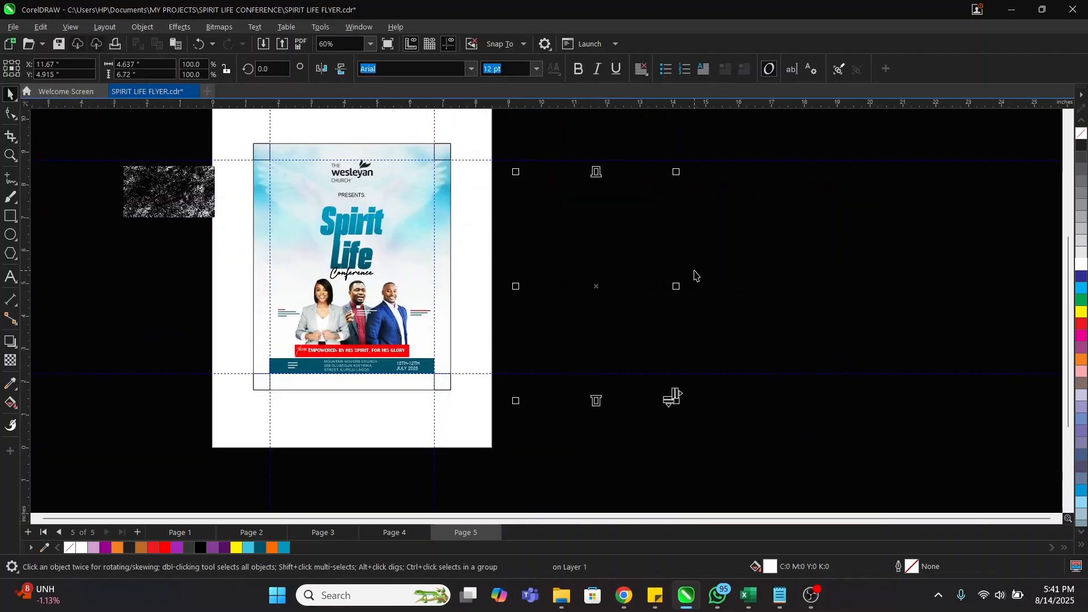
left_click(692, 273)
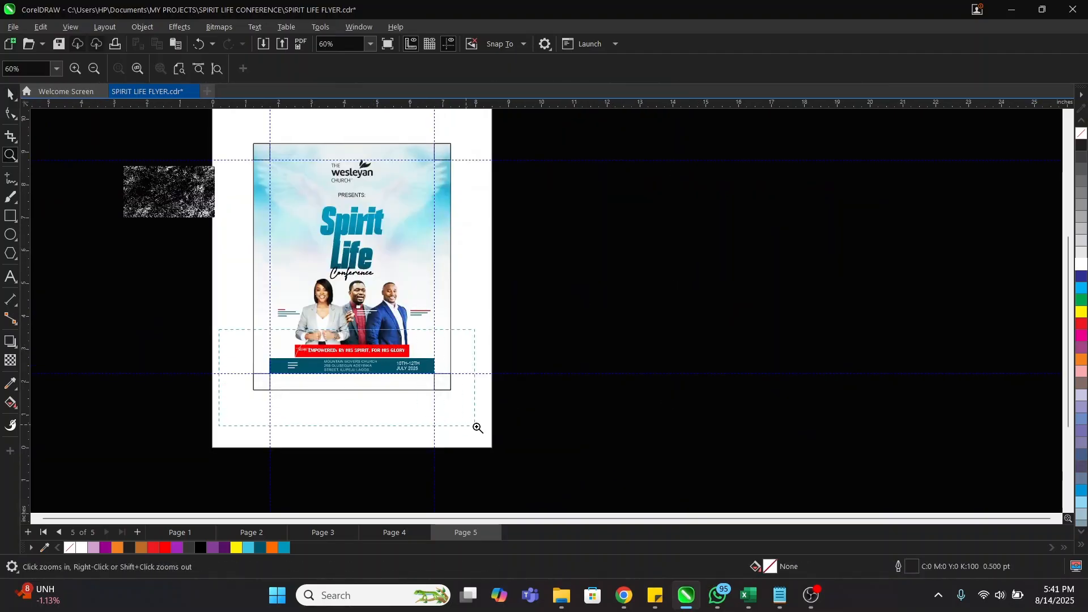
left_click_drag(478, 428, 479, 430)
key("space")
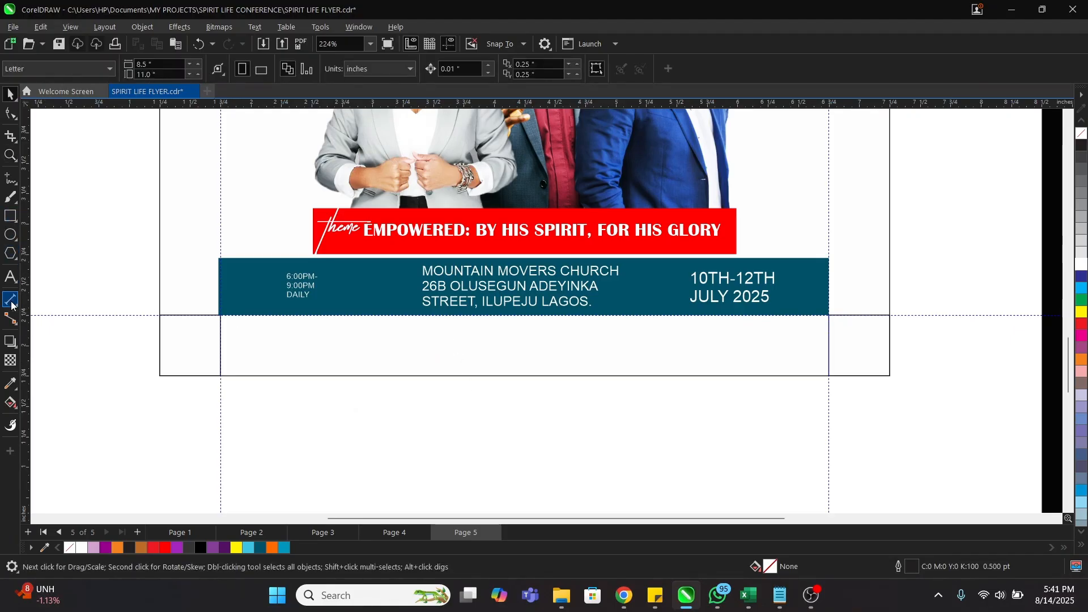
left_click(11, 277)
left_click(354, 343)
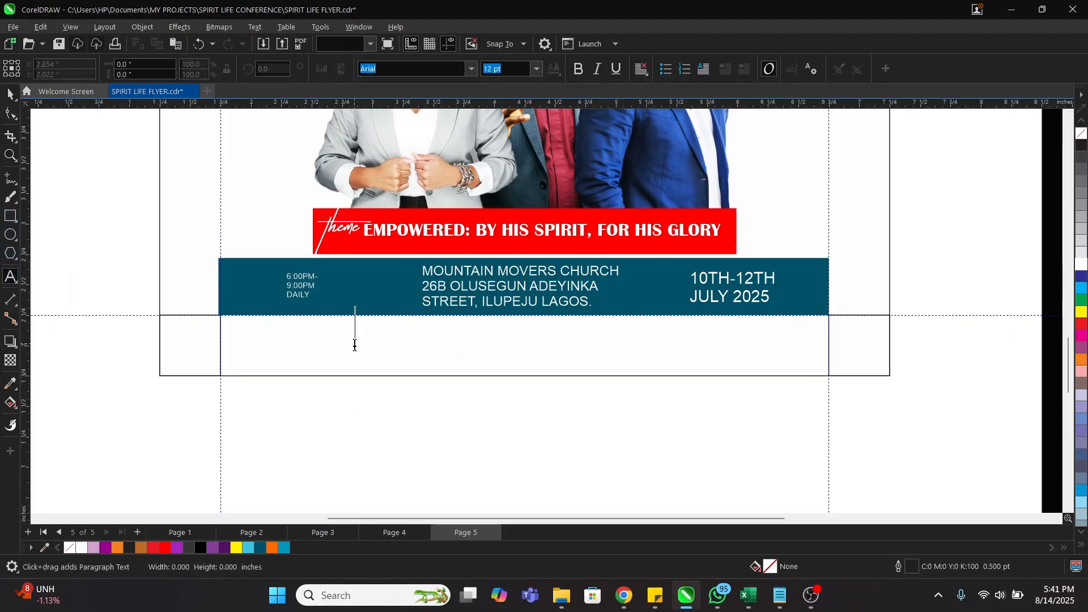
key("Escape")
key("space")
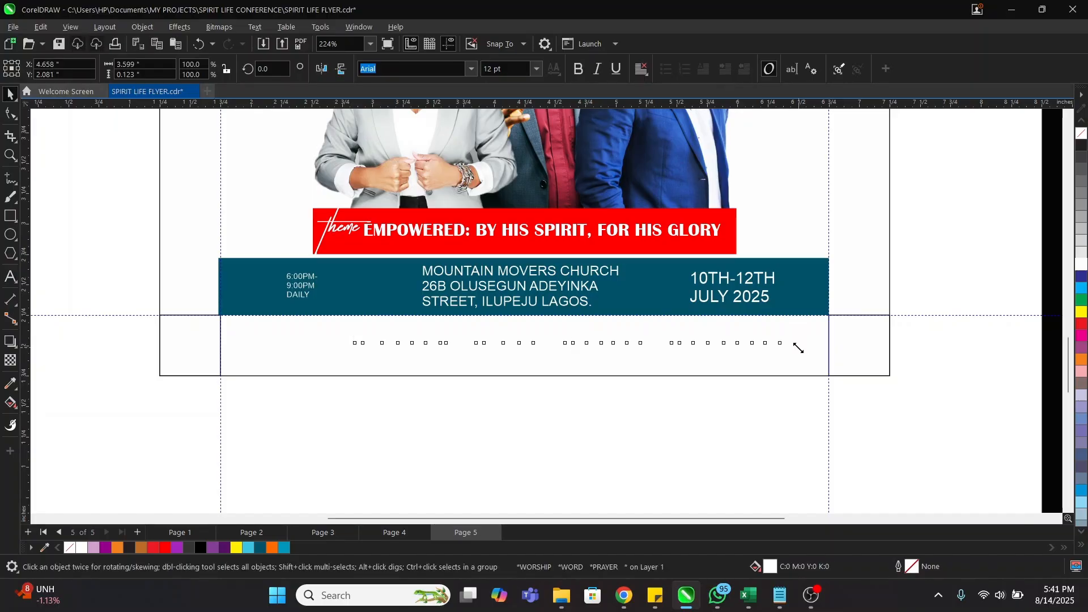
left_click_drag(802, 347, 641, 343)
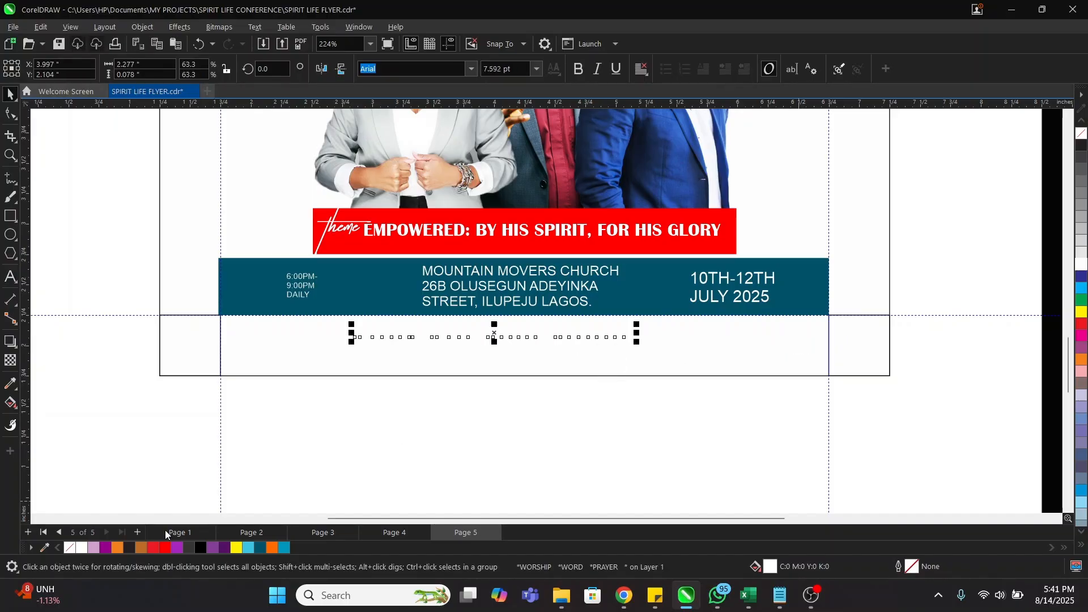
Step: Recolour the "*WORSHIP *WORD *PRAYER *PROPHECY" line dark teal and shrink it to about 5.1 pt, centred horizontally under the teal bar
left_click(258, 548)
mouse_move(637, 342)
left_mouse_down()
mouse_move(591, 347)
mouse_move(620, 343)
left_mouse_up()
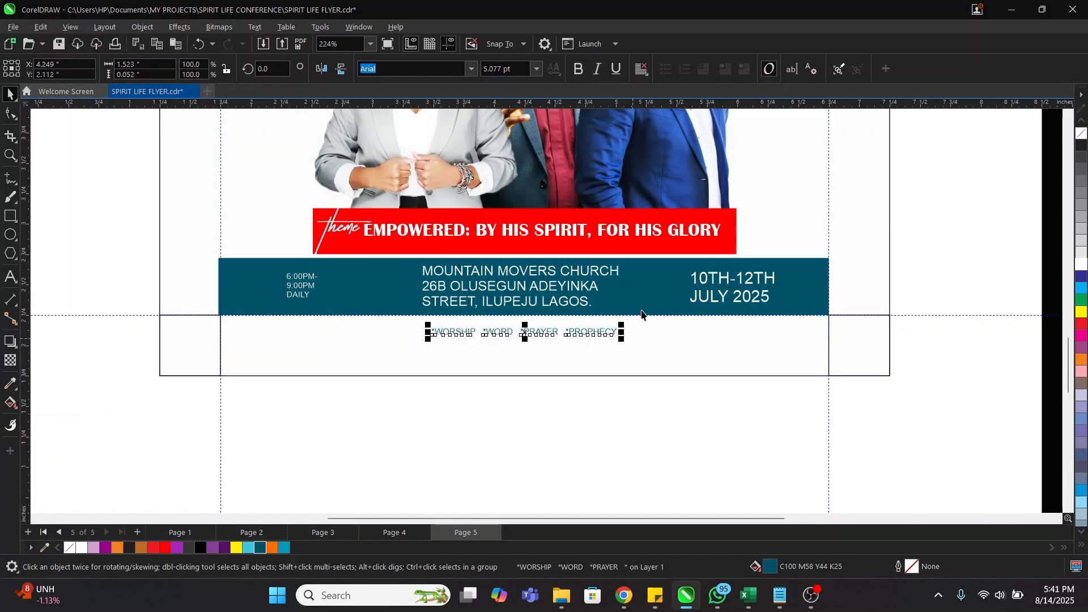
left_click(641, 303, "shift")
key("c")
left_click(775, 413)
Step: Scale the venue text on the teal bar down to about 6.2 pt and shrink the date text beside it
key("z")
right_click(577, 328)
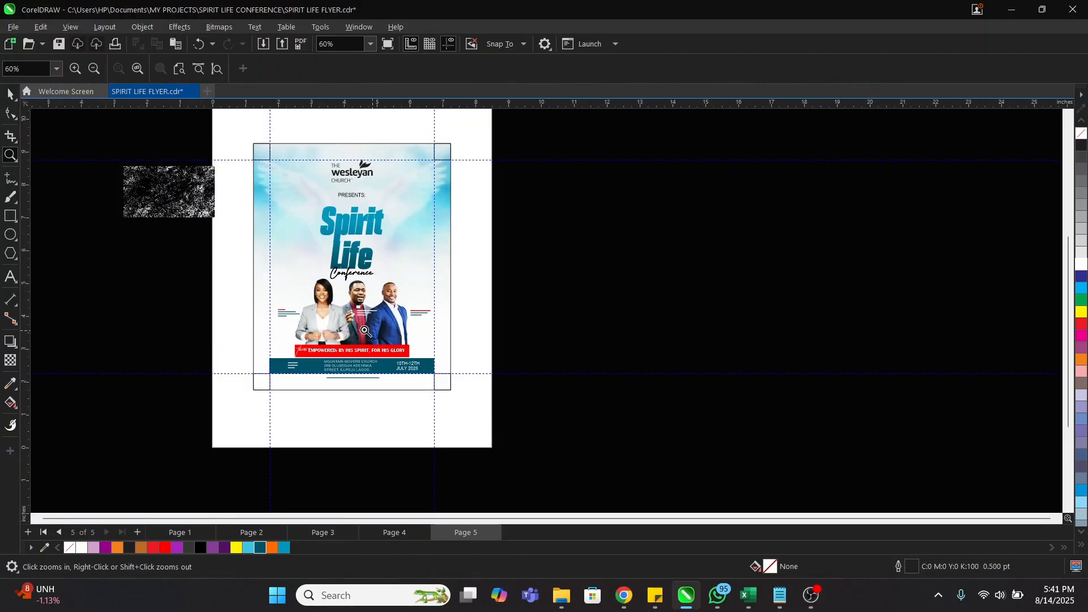
left_click_drag(474, 403, 474, 403)
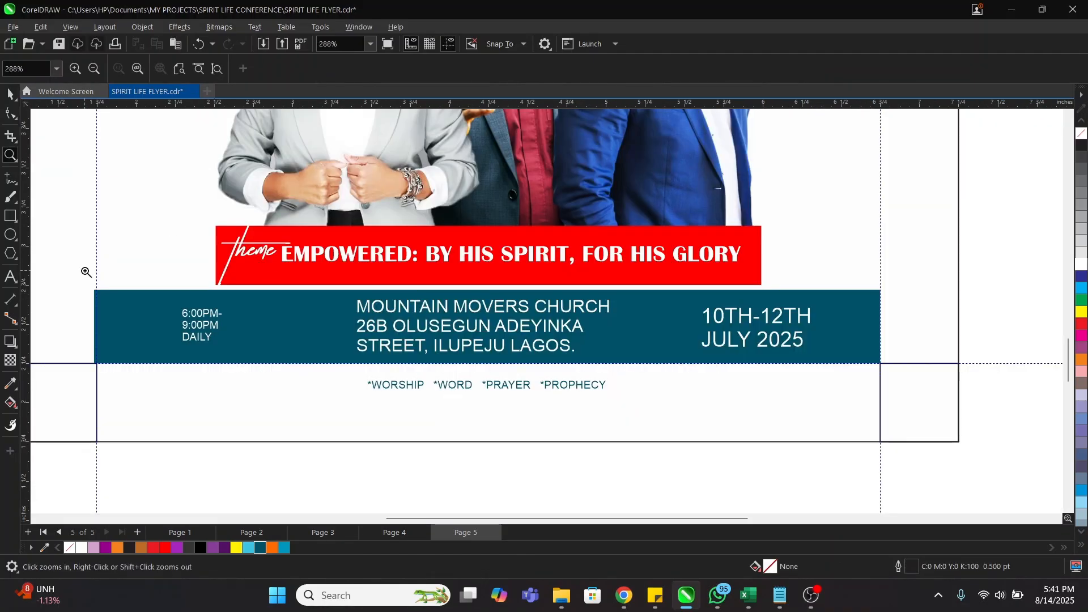
left_click_drag(84, 270, 907, 395)
key("space")
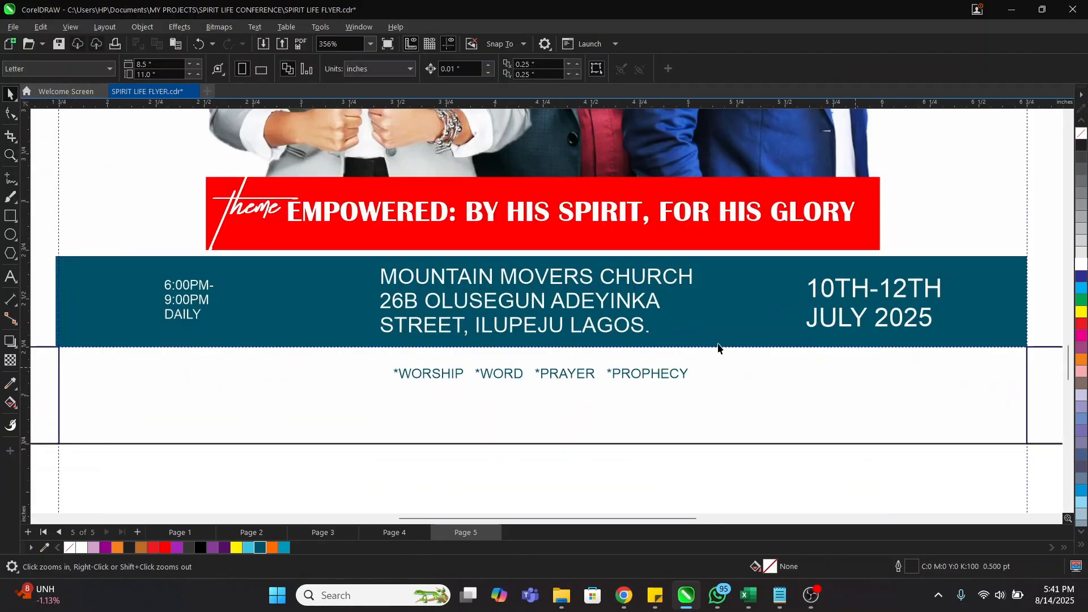
left_click(564, 310)
left_click_drag(696, 342, 660, 345)
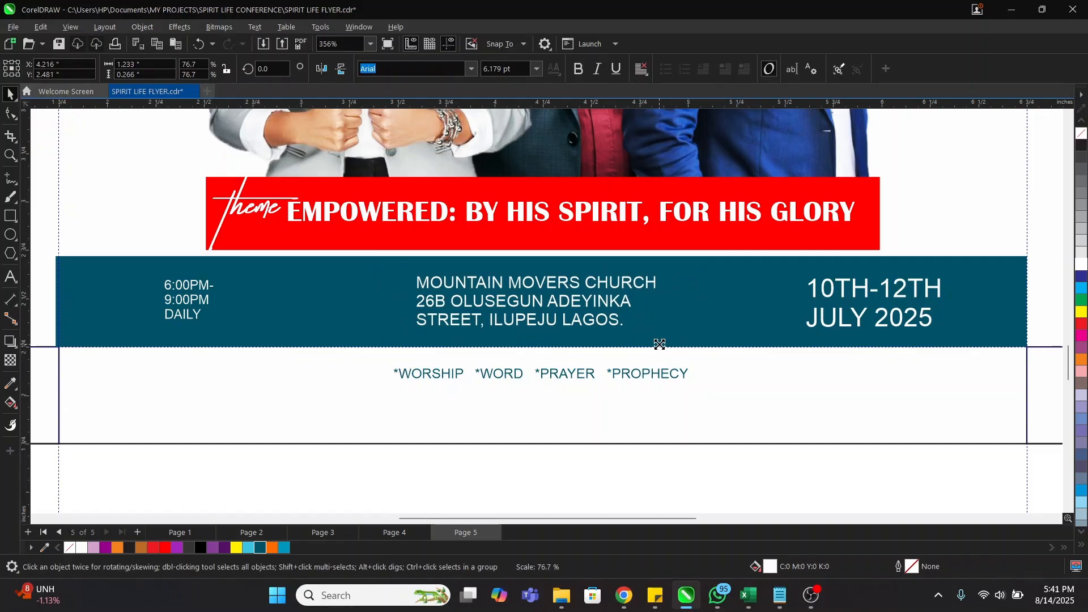
left_click(857, 288)
key("ctrl+r")
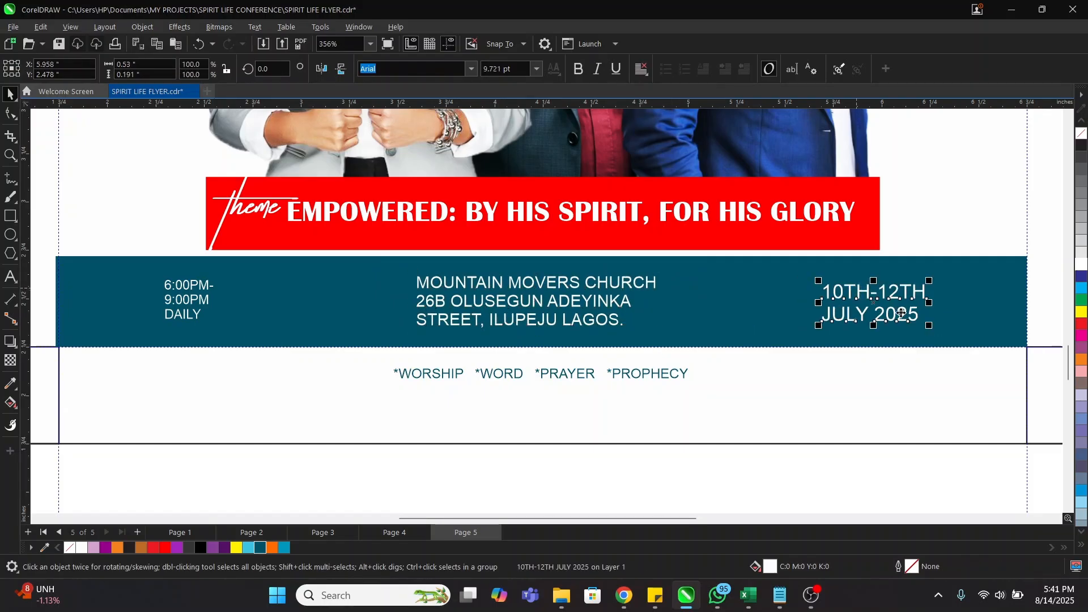
left_click_drag(930, 326, 924, 323)
Step: Set the font size of the time, venue and date texts on the teal bar to 6 pt
key("Tab")
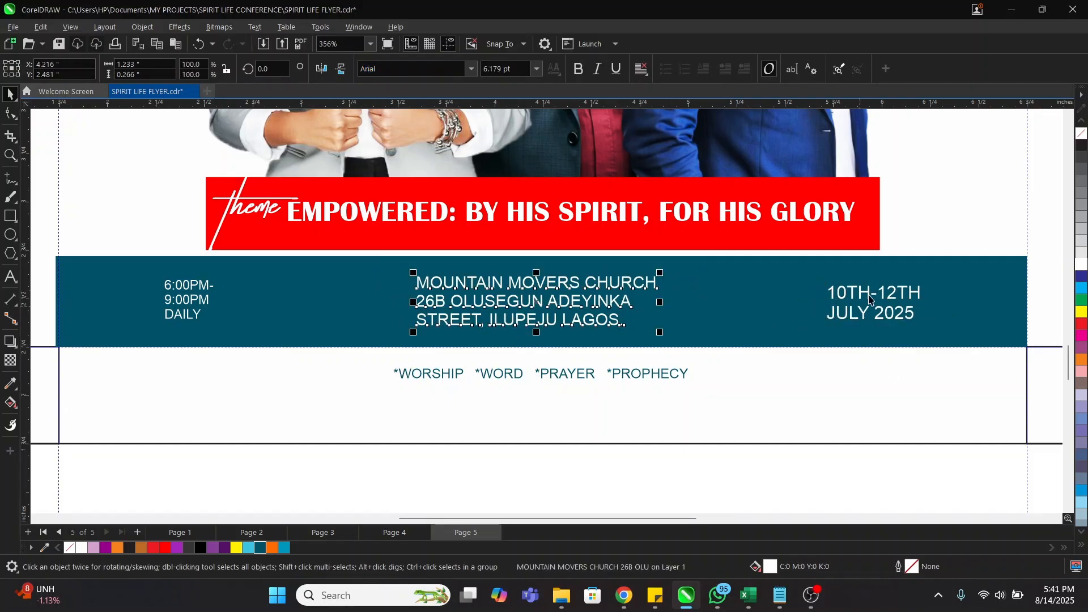
left_click(862, 298, "shift")
left_click(195, 304, "shift")
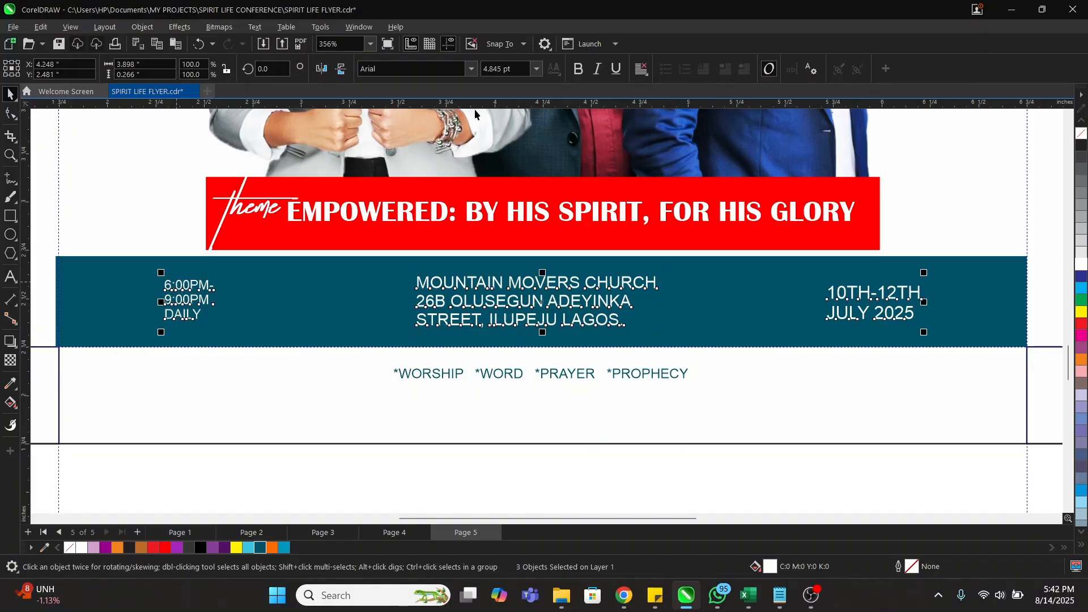
left_click(517, 67)
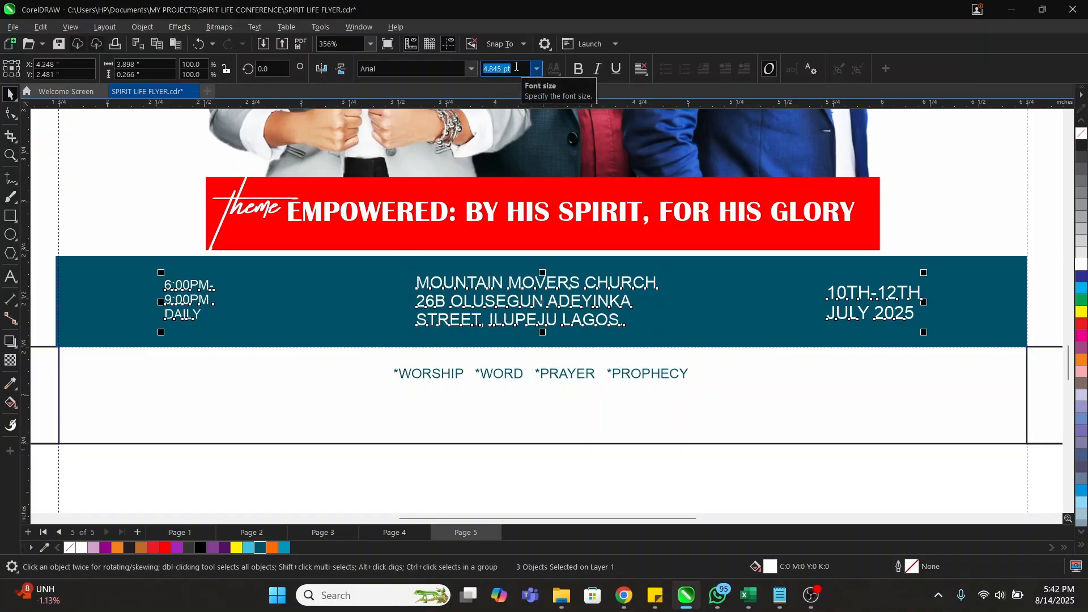
key("Return")
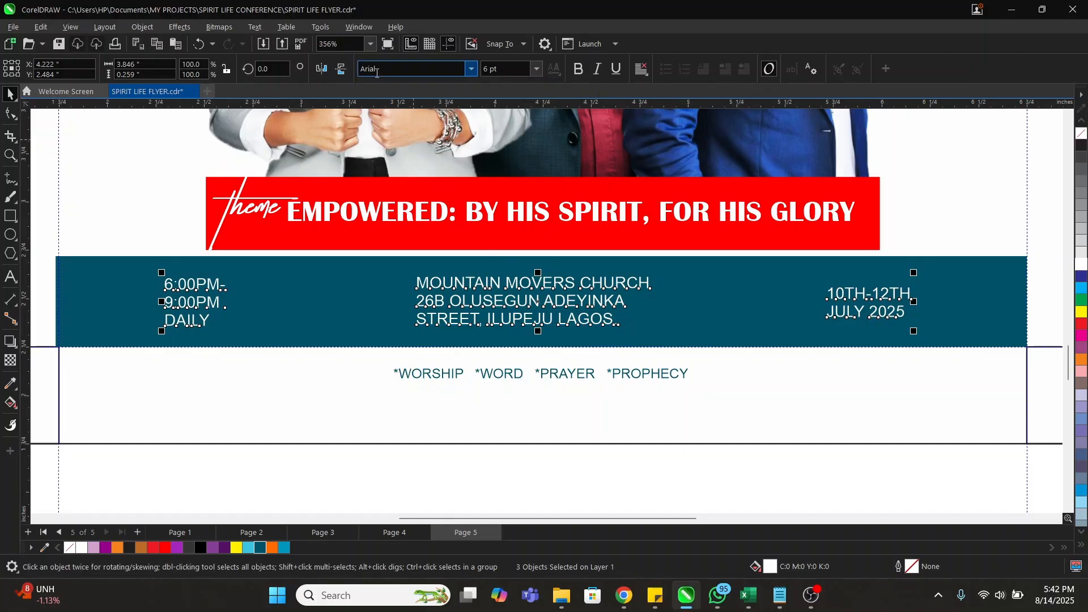
Step: Change the font of the time, venue and date texts to Campton Medium
type("Campton Book")
key("Return")
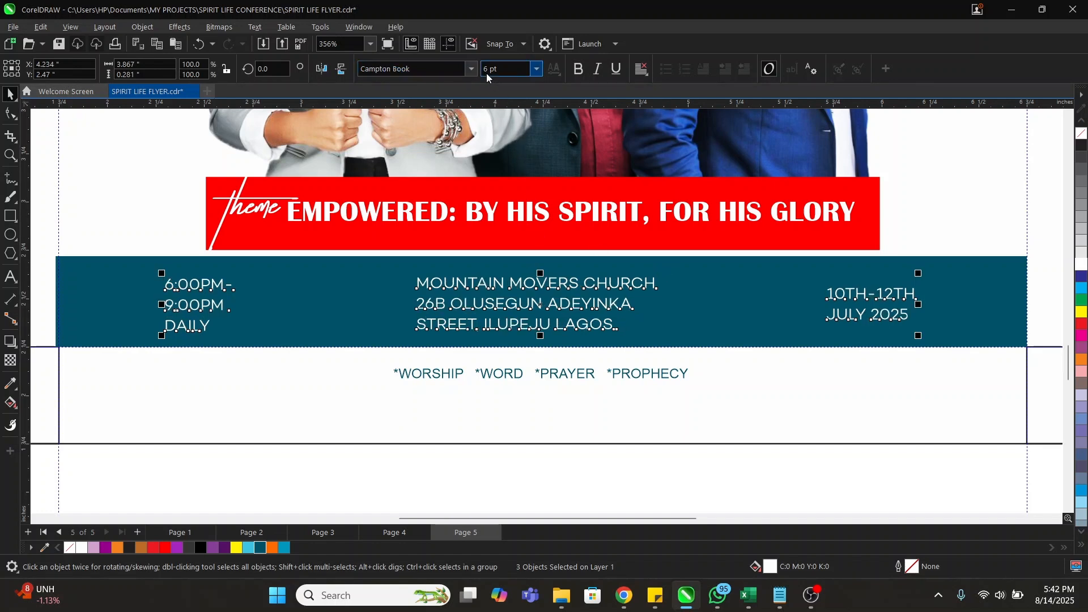
left_click(472, 70)
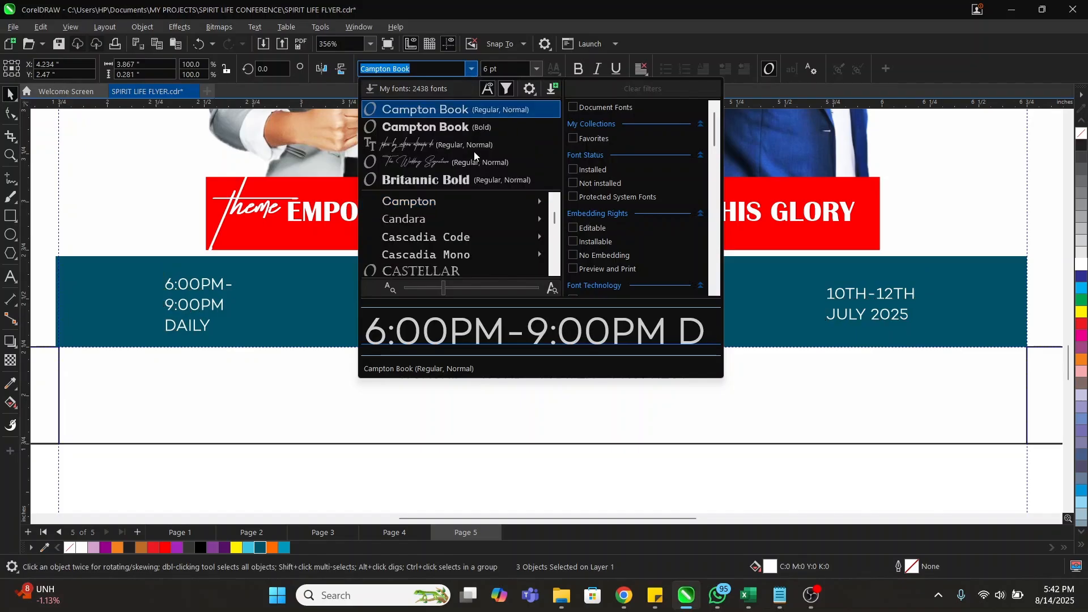
mouse_move(472, 198)
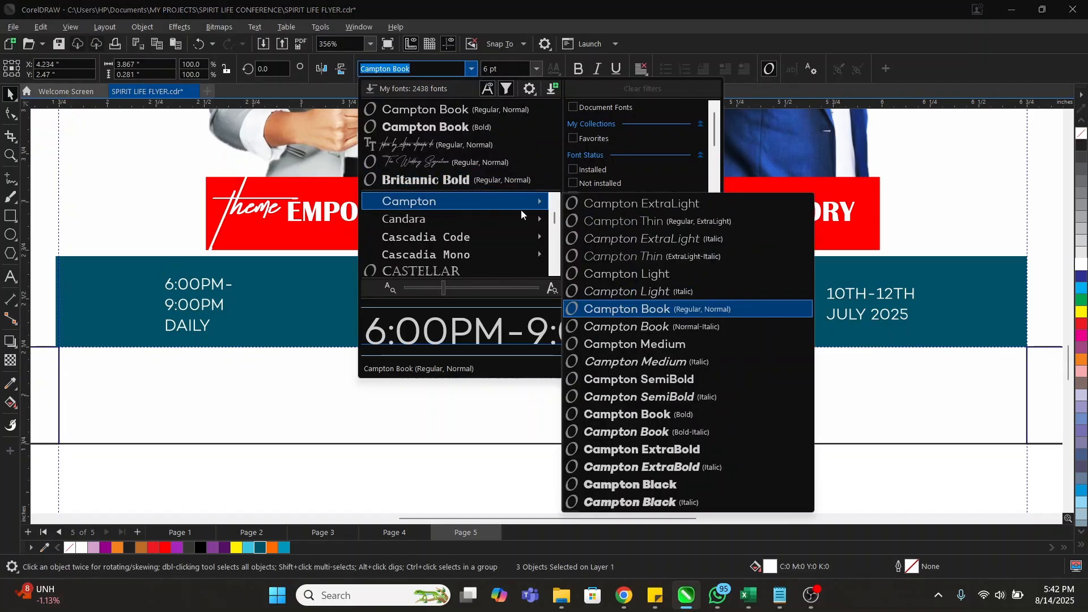
left_click(668, 345)
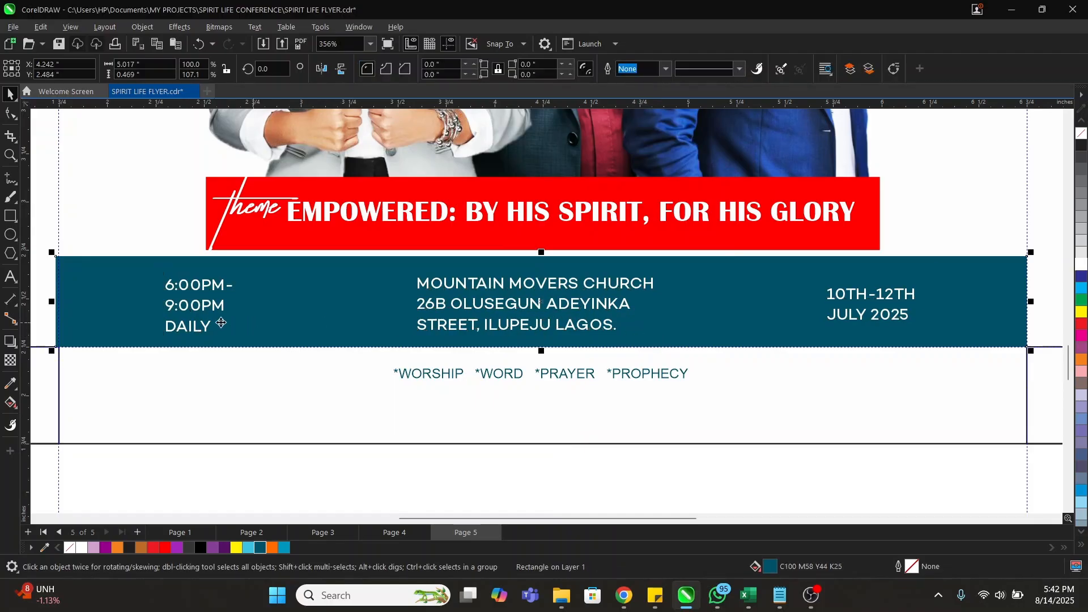
Step: Tighten the line spacing of the time, venue and date texts on the teal bar
left_click(194, 312)
left_click(7, 113)
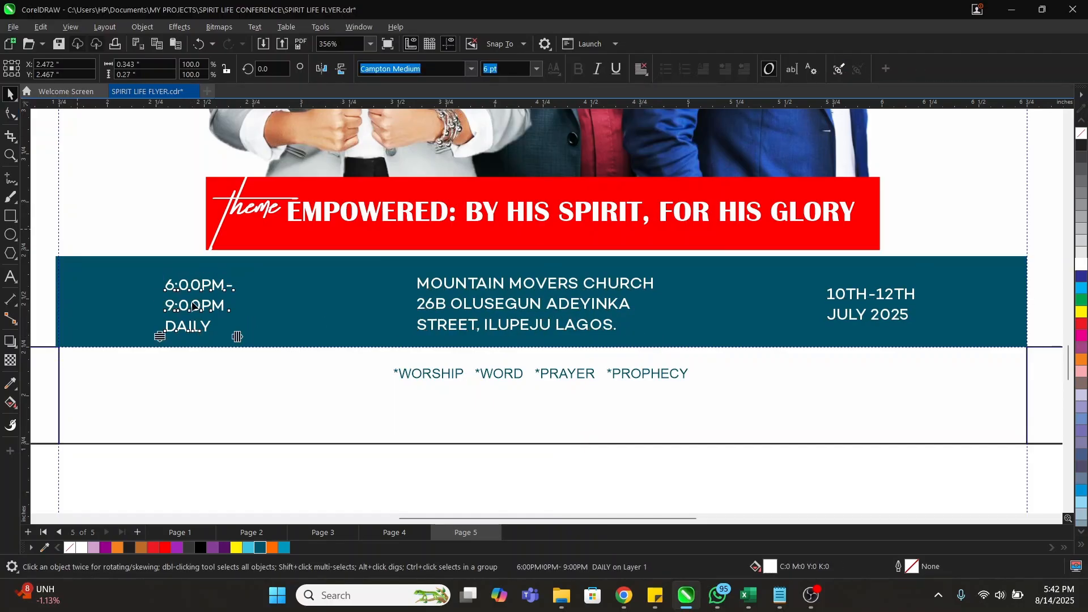
left_click_drag(162, 329, 168, 315)
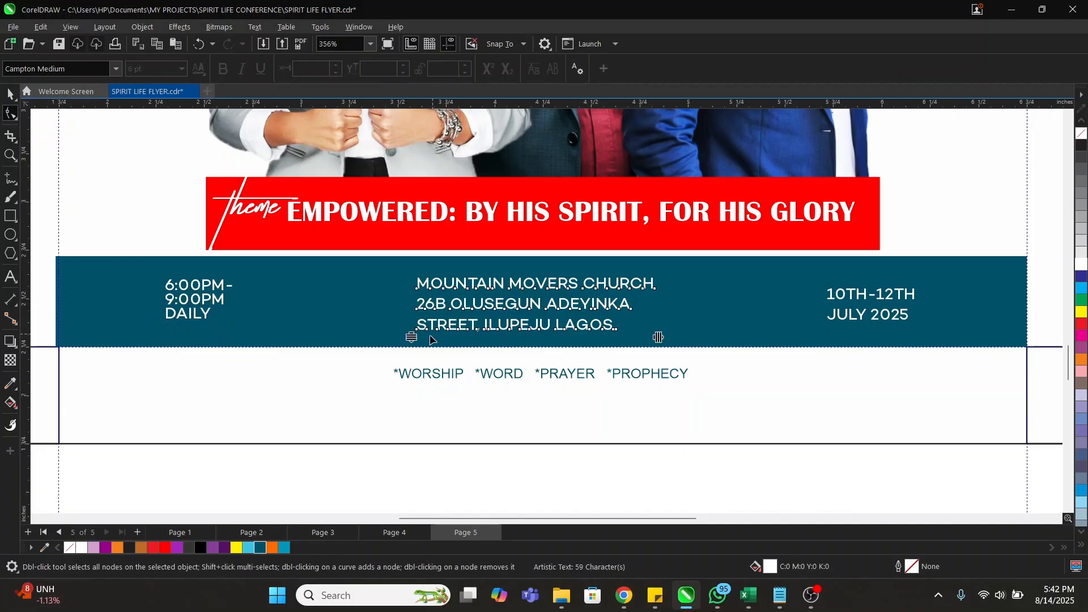
left_click_drag(411, 338, 414, 321)
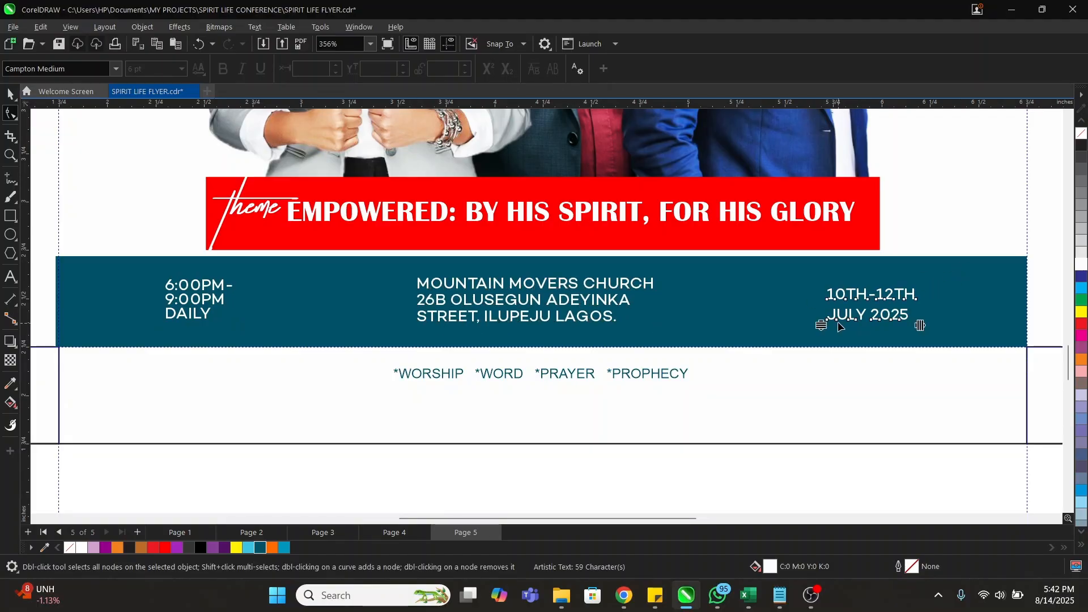
left_click_drag(824, 324, 828, 311)
key("space")
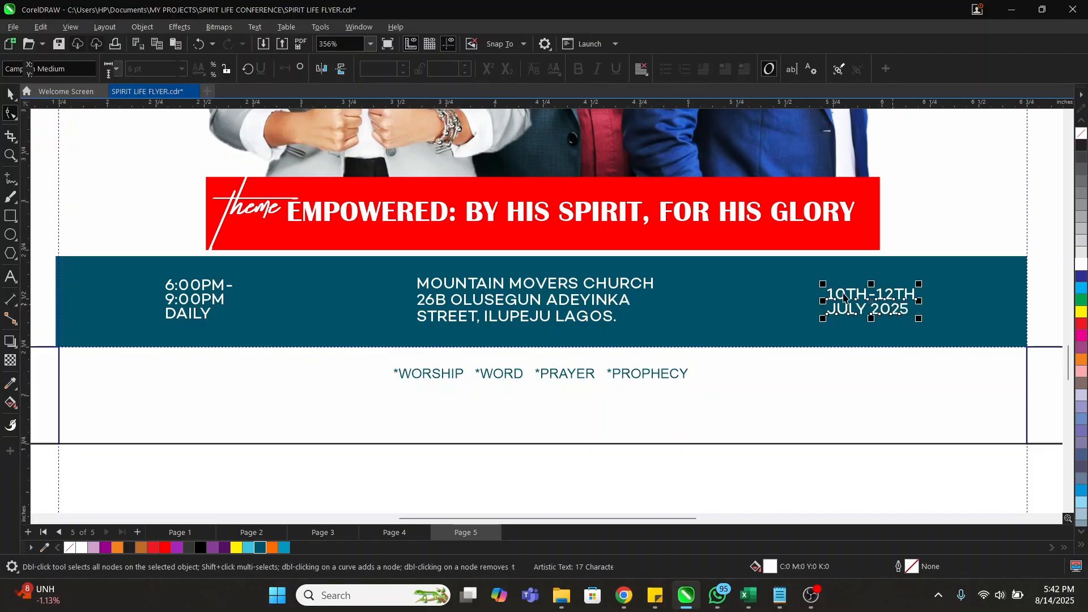
Step: Set the "10TH-12TH JULY 2025" date text in Campton ExtraBold
left_click(471, 69)
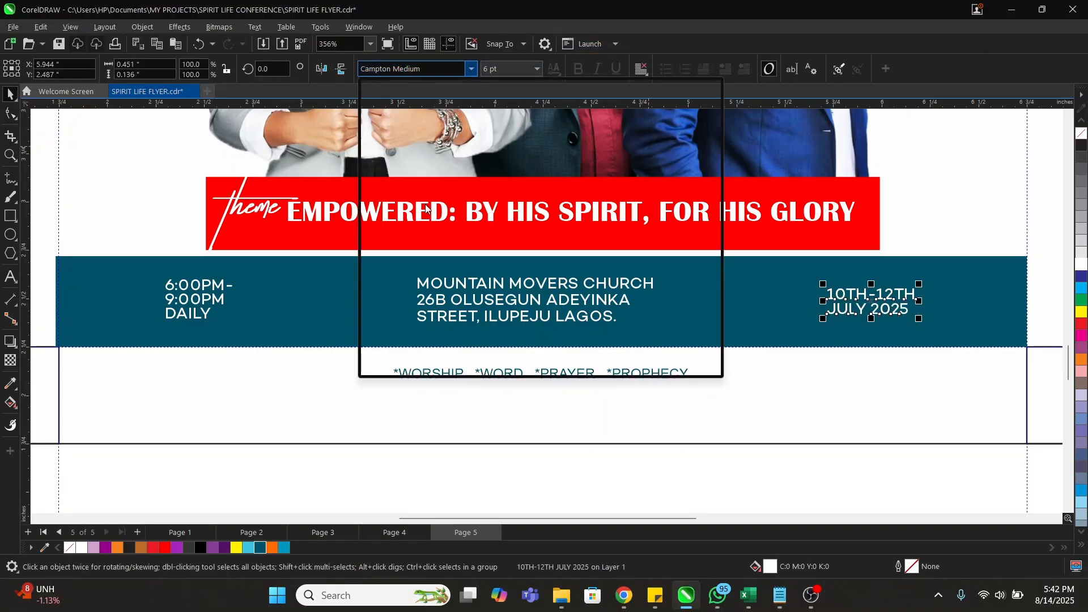
mouse_move(442, 200)
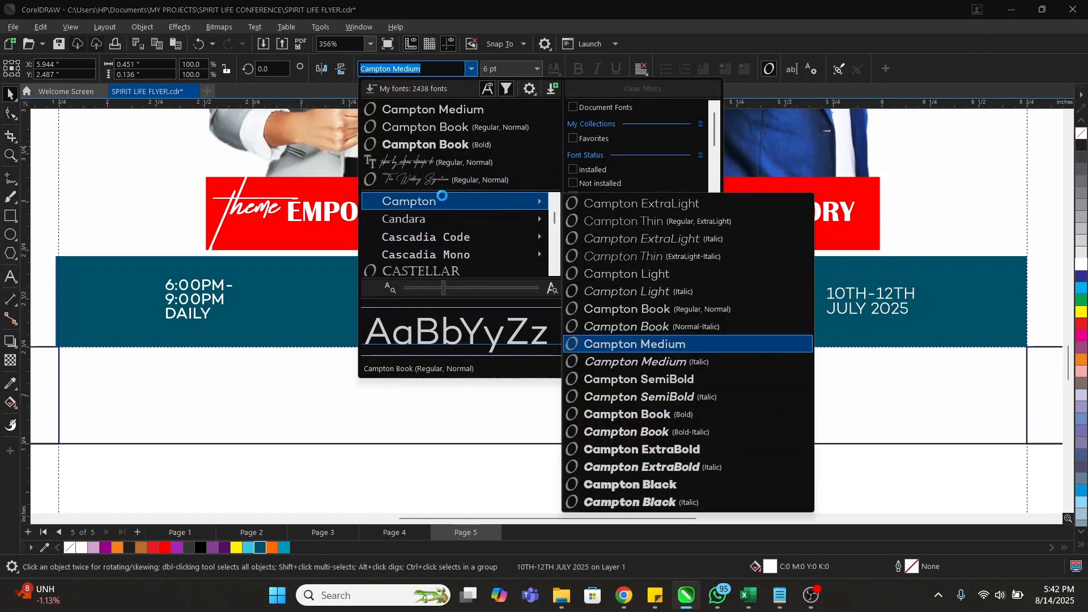
left_click(662, 455)
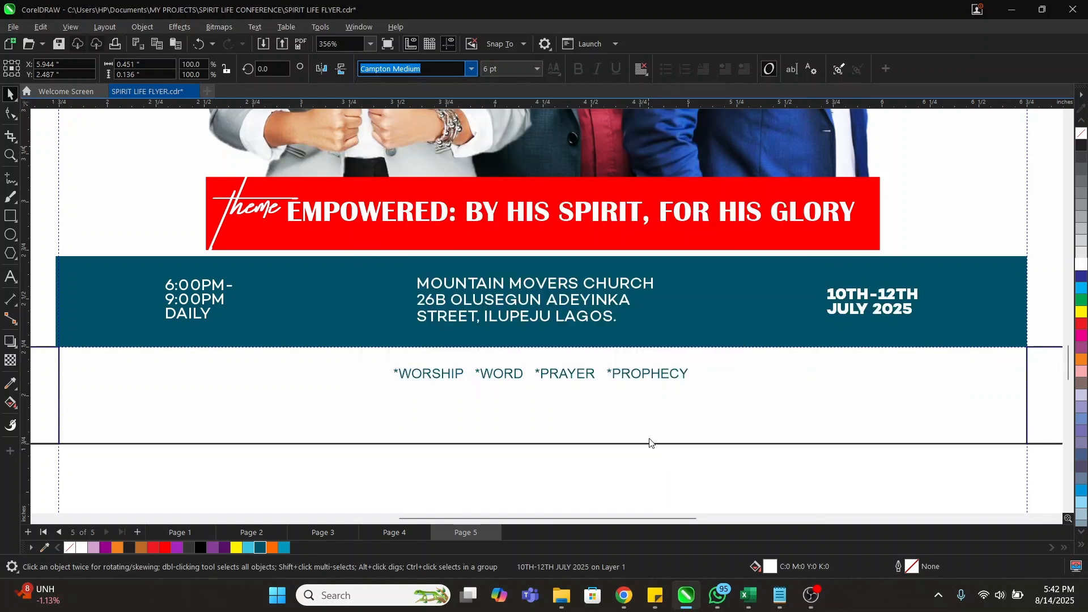
Step: Set only the "MOUNTAIN MOVERS CHURCH" line of the venue text in Campton ExtraBold
double_click(553, 286)
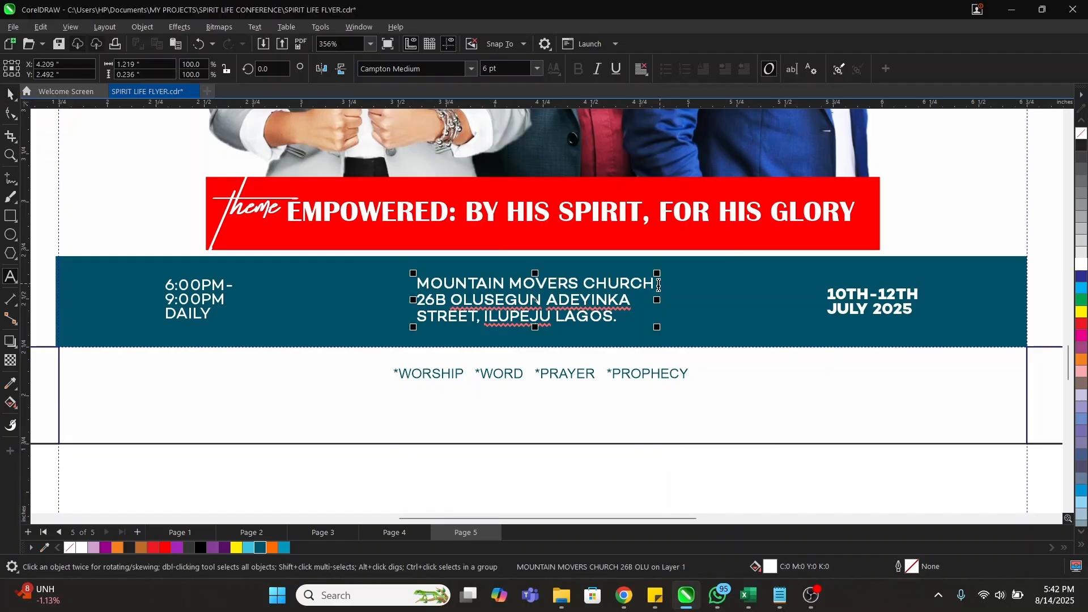
left_click_drag(657, 284, 420, 286)
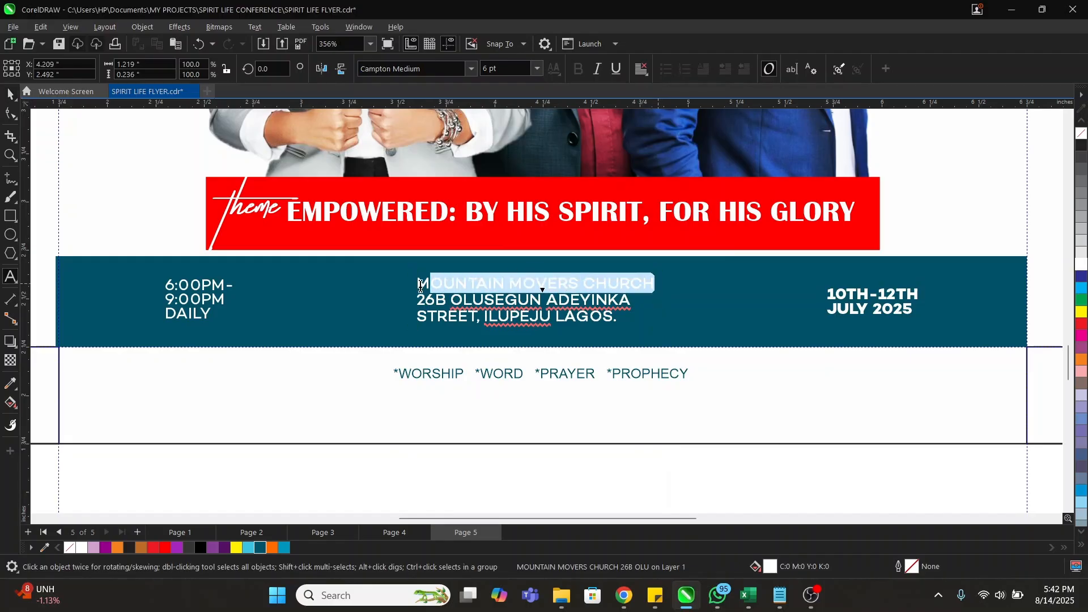
left_click(468, 69)
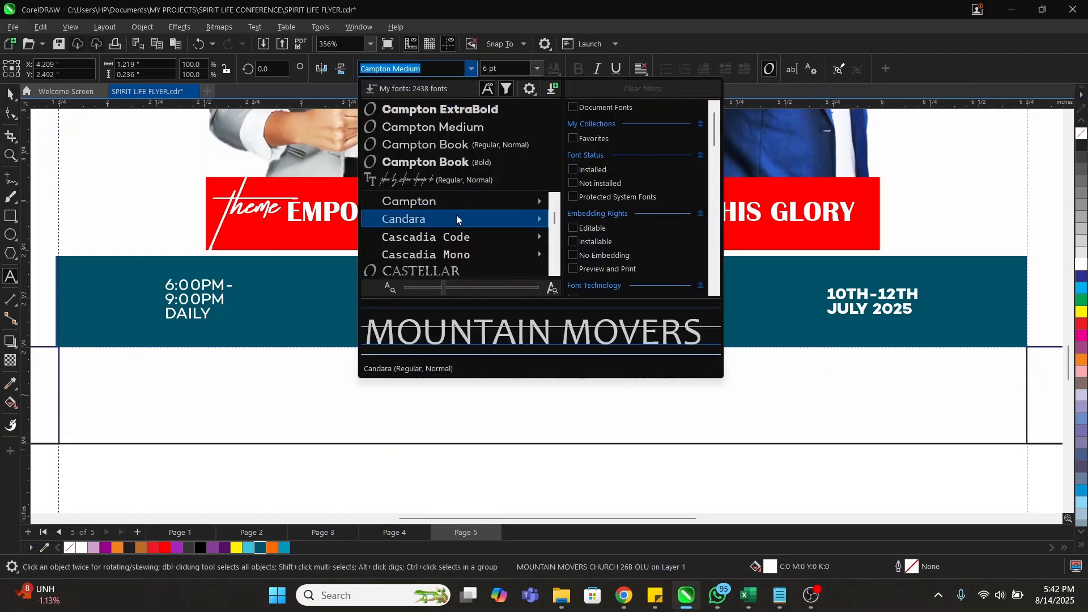
mouse_move(454, 203)
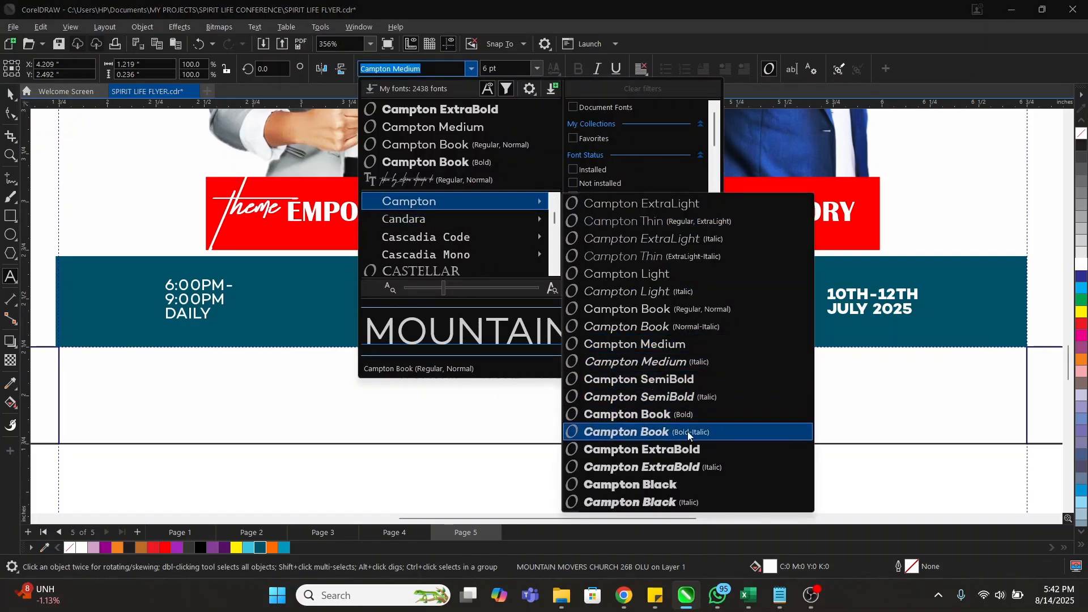
left_click(689, 450)
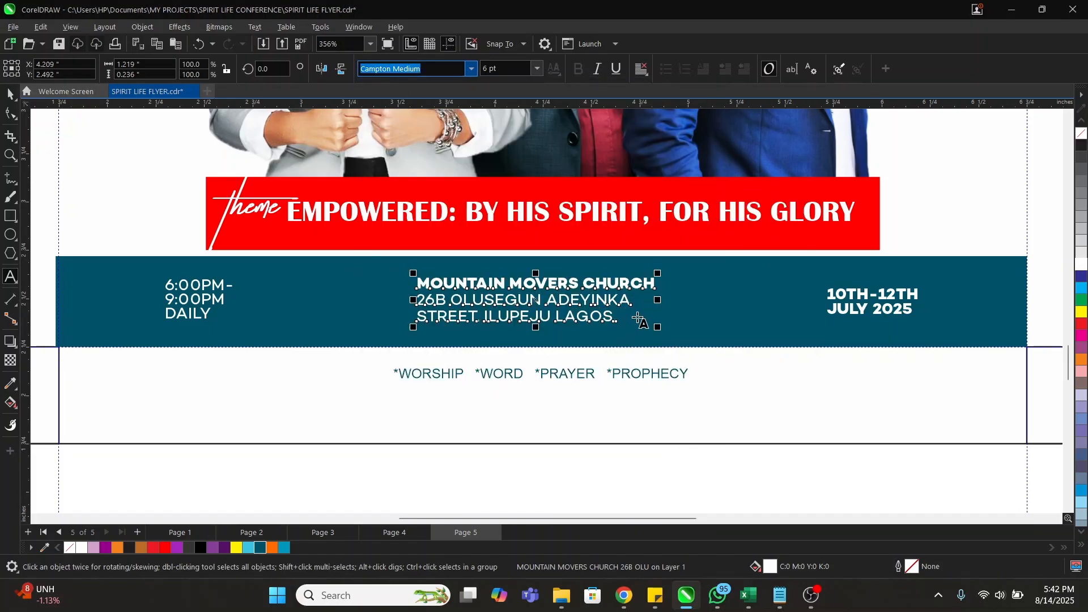
Step: Set only the "6:00PM-9:00PM" part of the time text in Campton ExtraBold
double_click(223, 294)
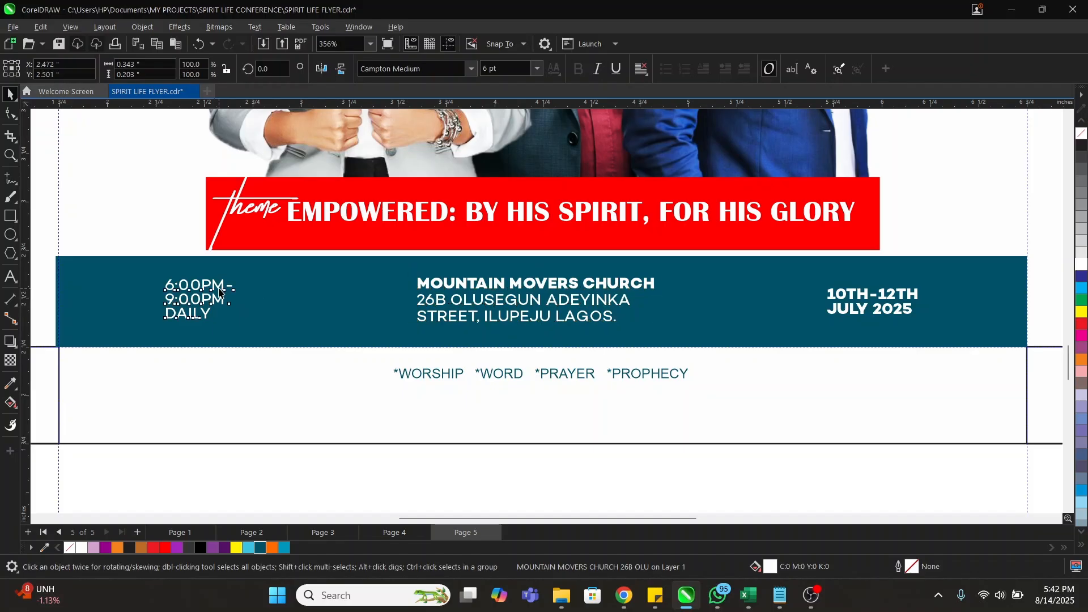
left_click(161, 285, "shift")
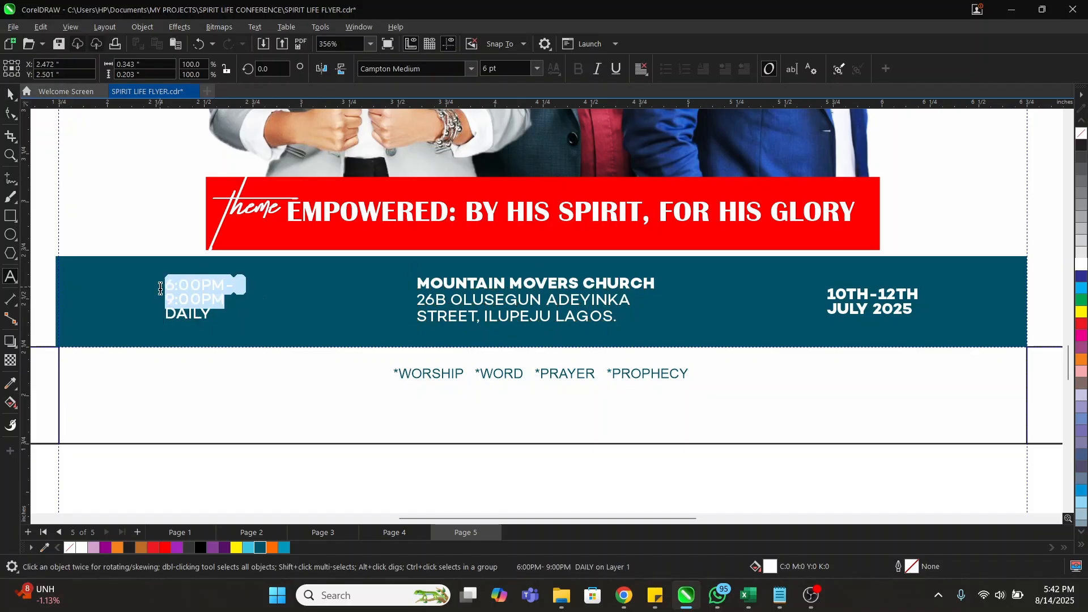
left_click(471, 68)
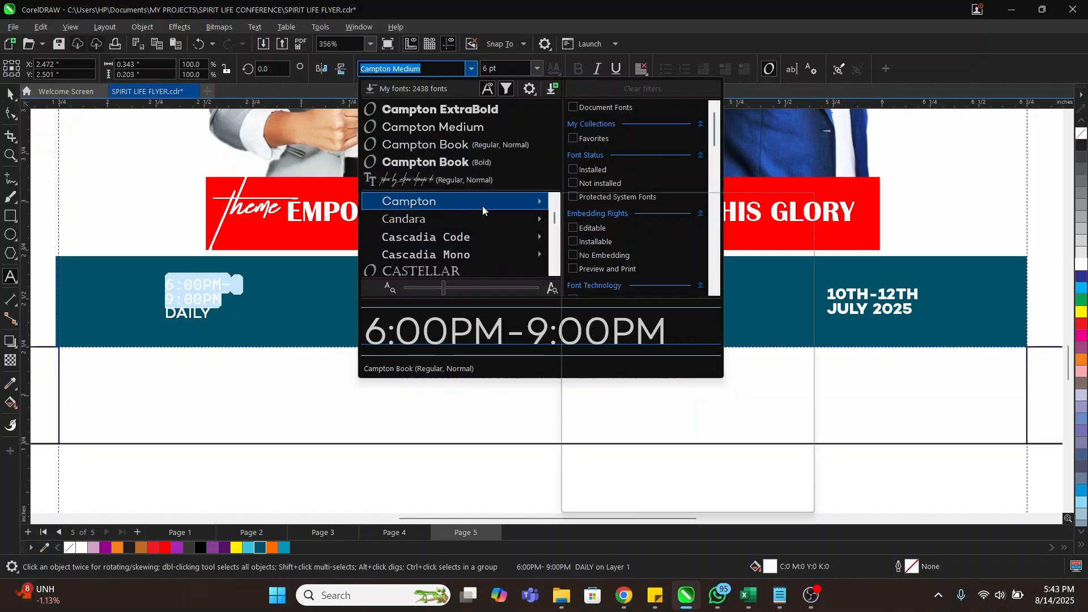
mouse_move(482, 203)
left_click(657, 451)
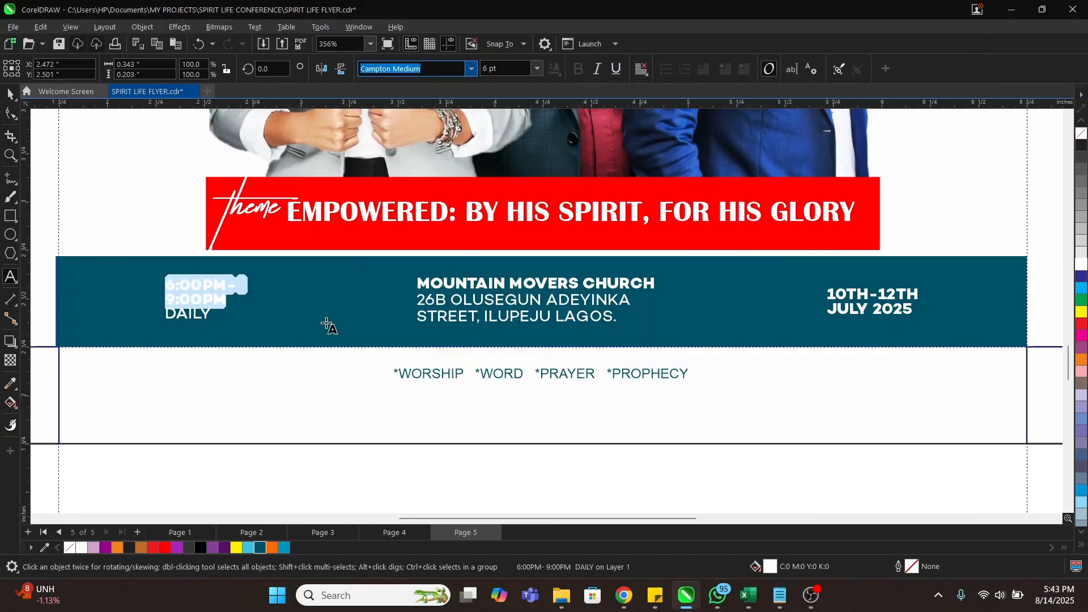
key("ctrl+space")
Step: Move the time text closer to the venue text and align it with the venue text's top edge
left_click_drag(226, 290, 275, 295)
left_click(482, 285, "shift")
key("e")
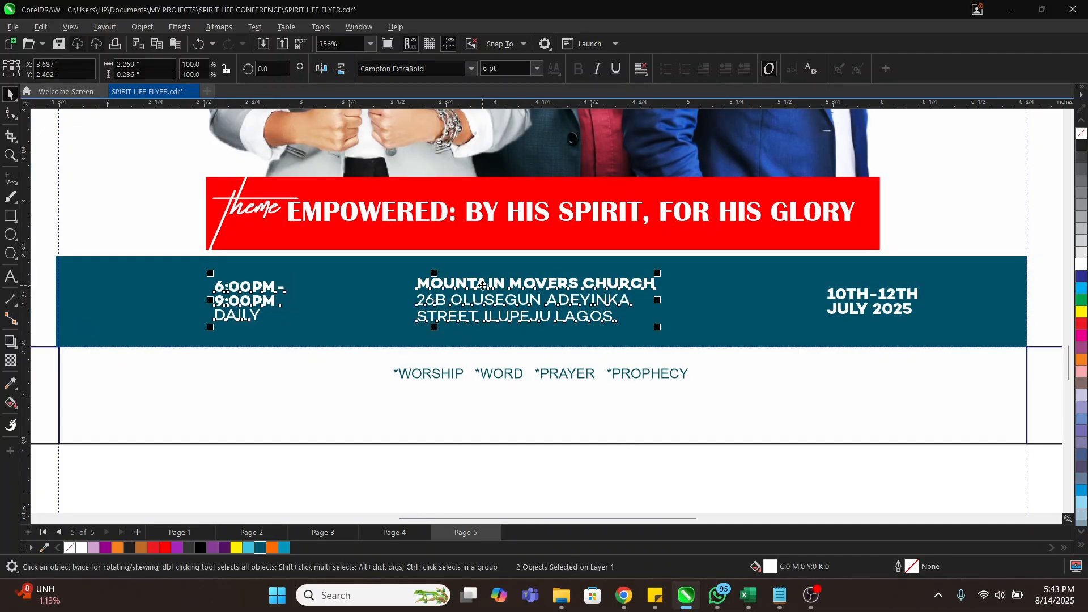
Step: Move the date text closer to the venue text and align its top edge with the venue text
left_click(852, 300)
left_click_drag(852, 297, 773, 302)
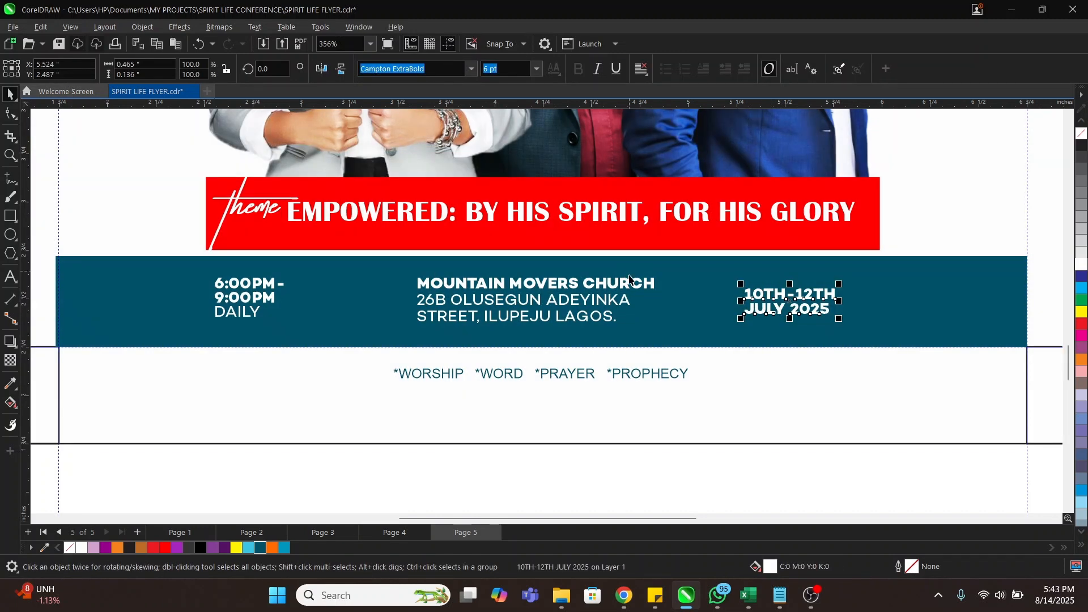
left_click(626, 282, "shift")
key("t")
left_click(714, 360)
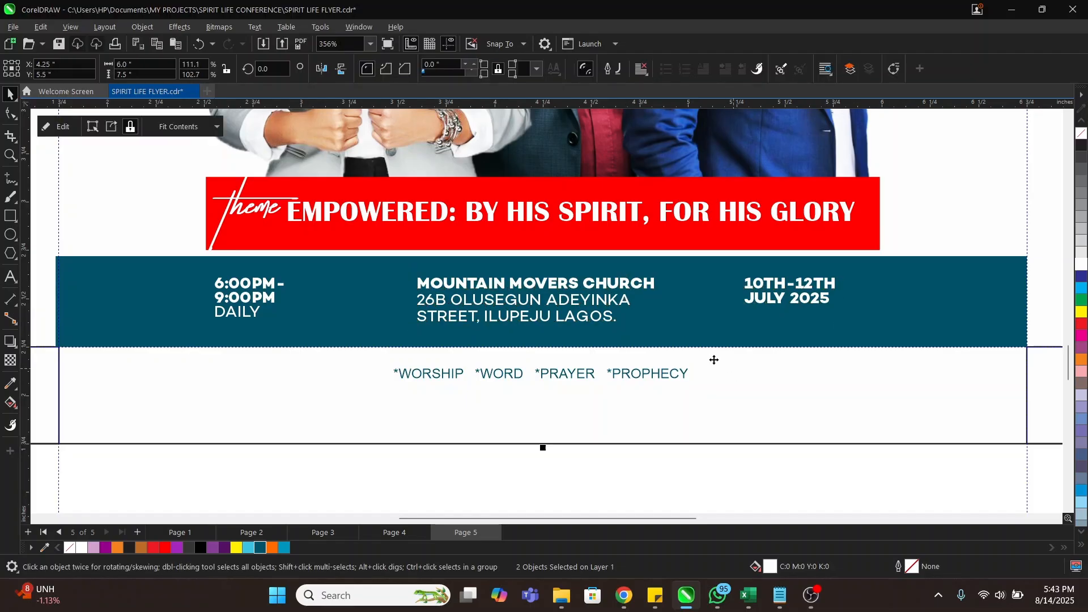
Step: Draw a vertical 0.5 pt divider line about 0.22 inches tall between the time and venue texts
left_click(10, 178)
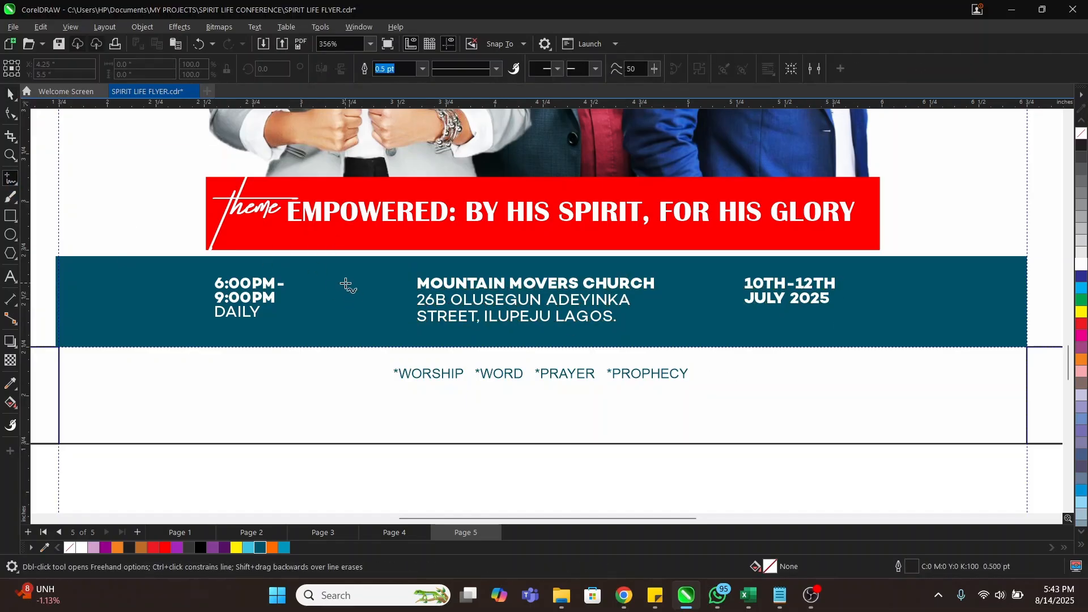
left_click(350, 326)
key("space")
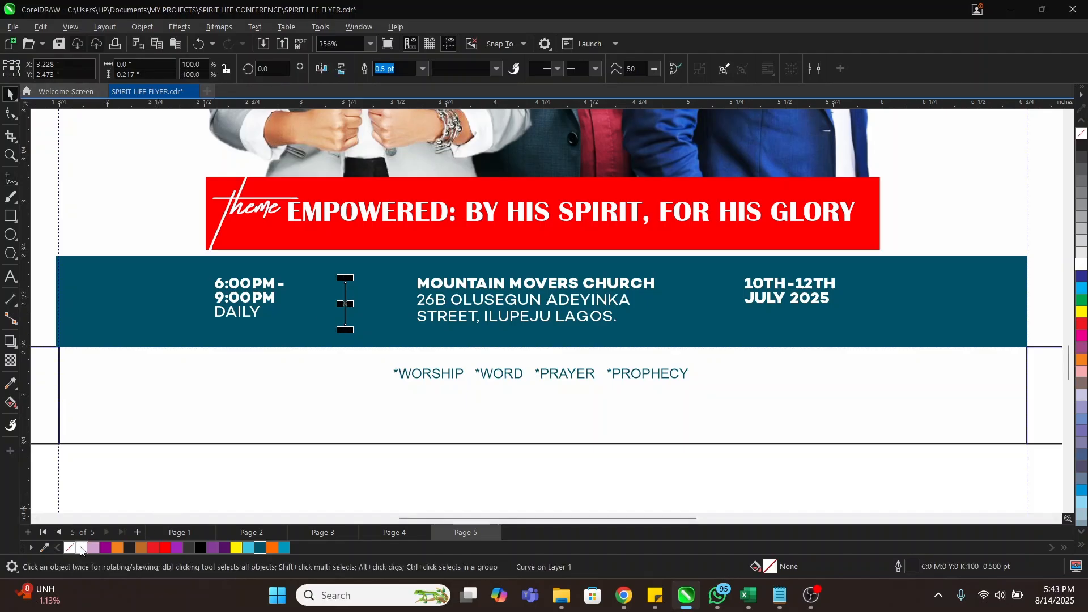
Step: Make the vertical divider's outline white at 1.5 pt and place a copy between the venue and date texts
right_click(81, 549)
left_click(419, 70)
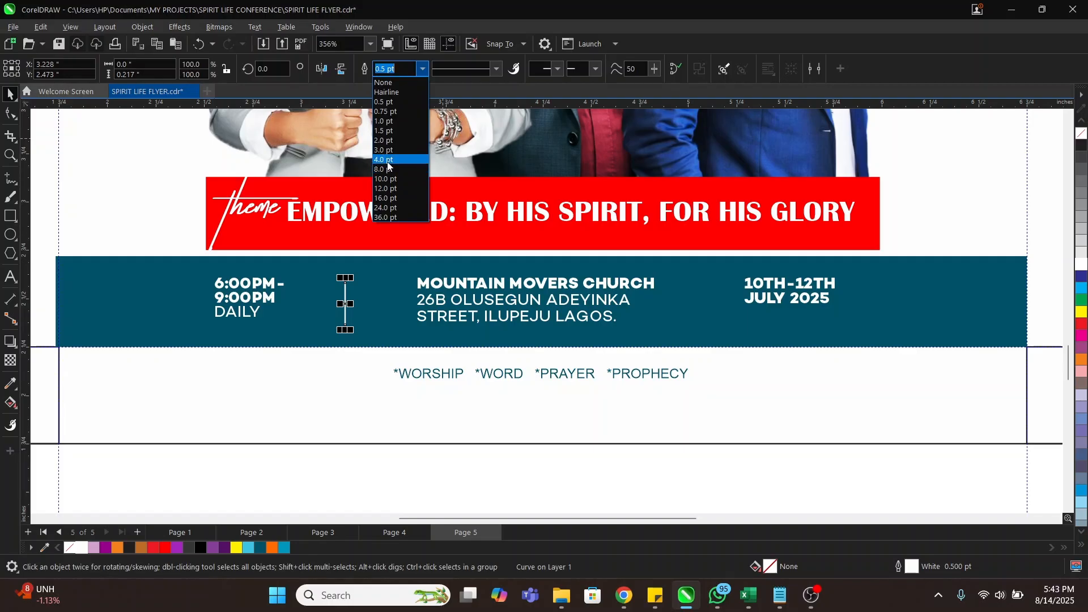
left_click(388, 161)
left_click(421, 69)
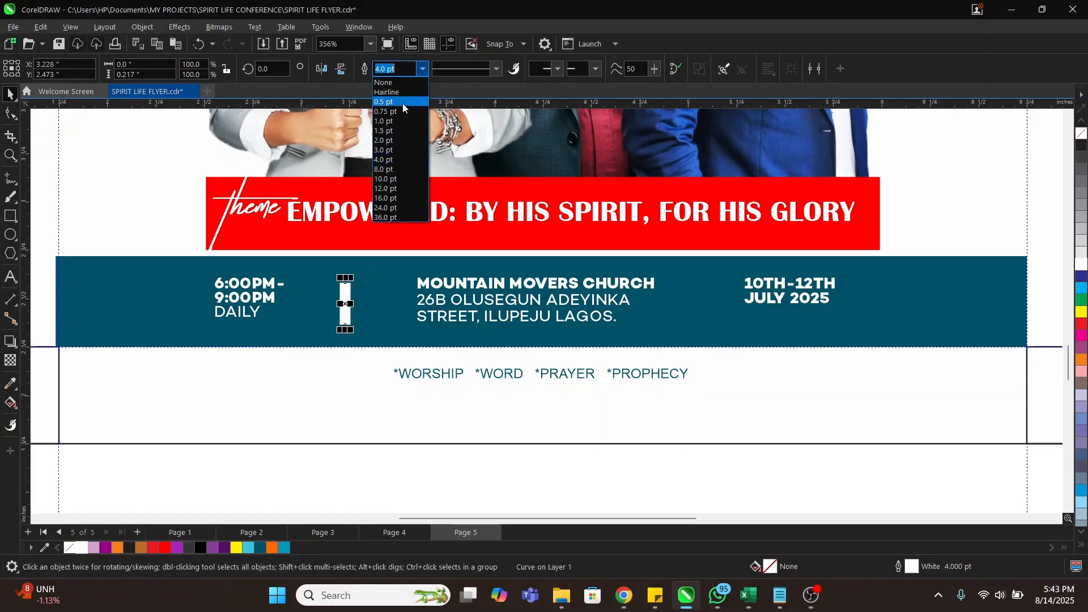
left_click(392, 130)
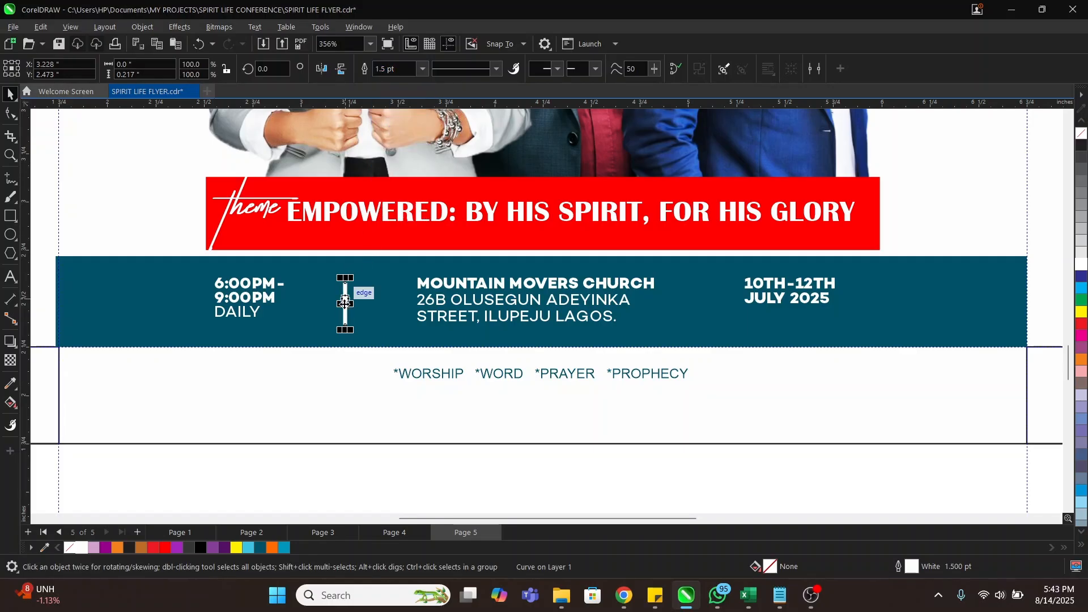
left_click_drag(346, 293, 571, 336)
left_click_drag(691, 321, 691, 321)
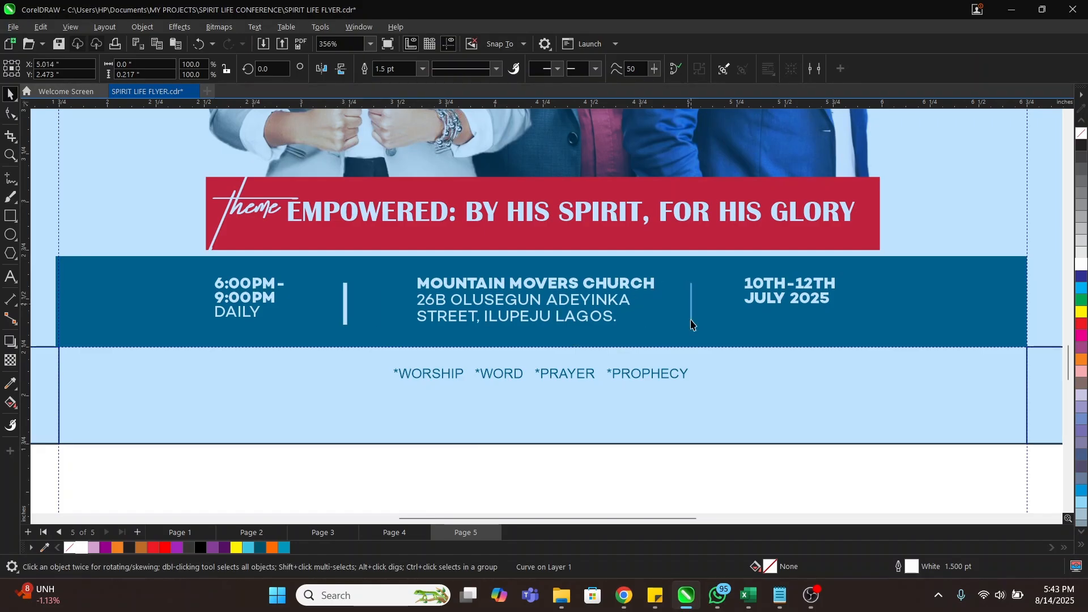
Step: Draw a white horizontal line about 3.5 inches long above the time, venue and date texts, with a 1.0 pt outline
left_click(10, 179)
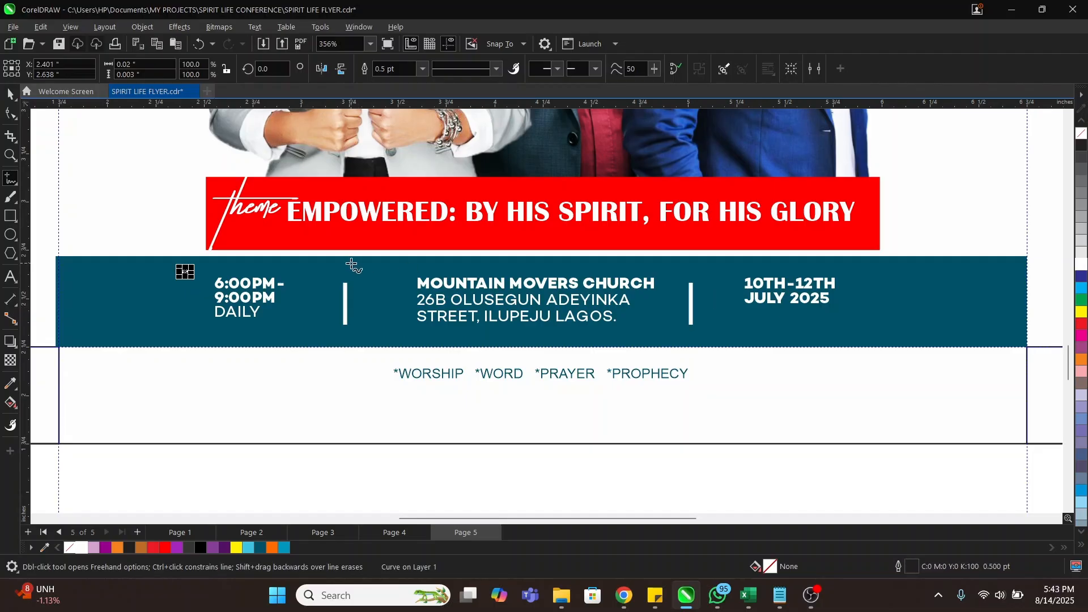
left_click(195, 267)
left_click(837, 282, "ctrl")
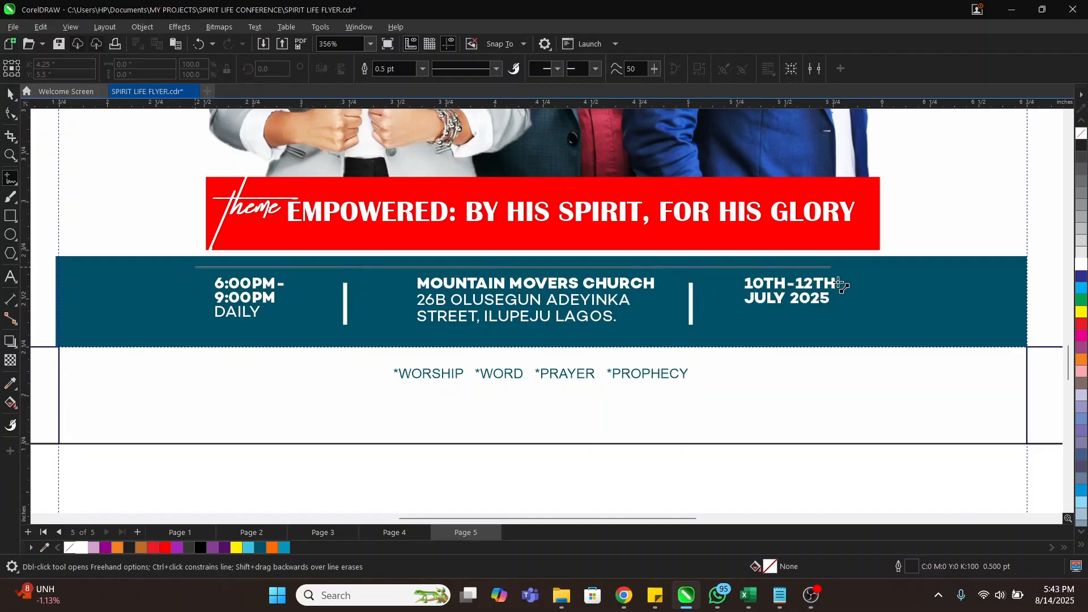
left_click(875, 286, "ctrl")
key("space")
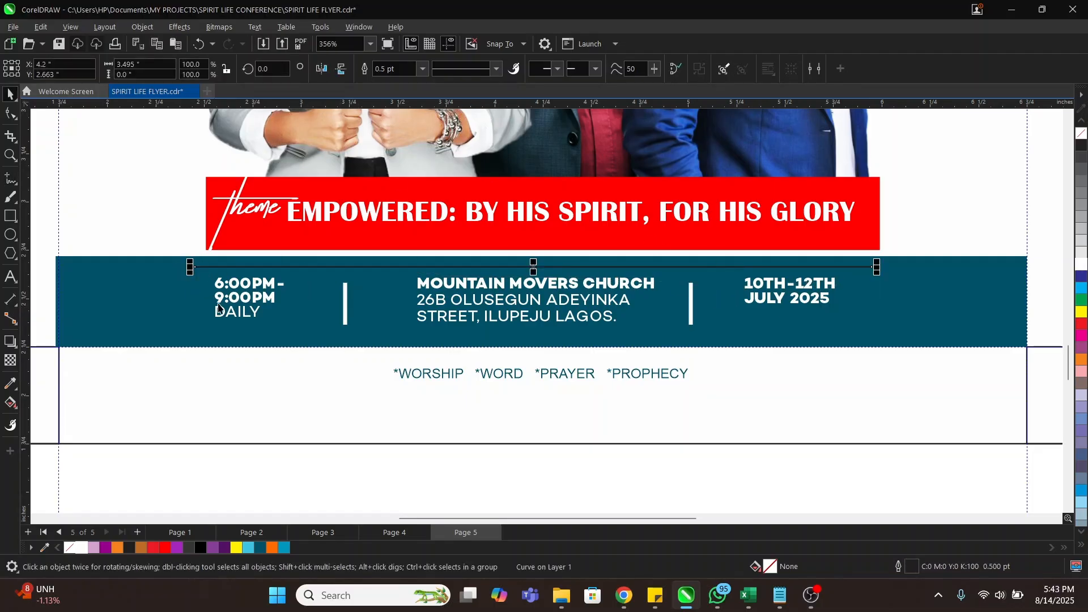
right_click(79, 548)
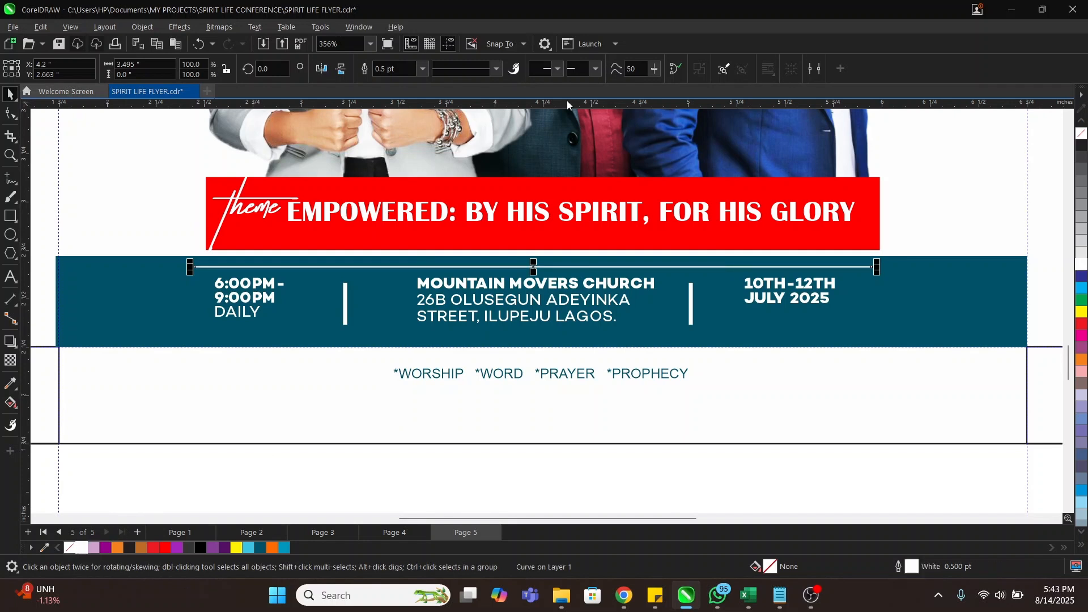
left_click(422, 69)
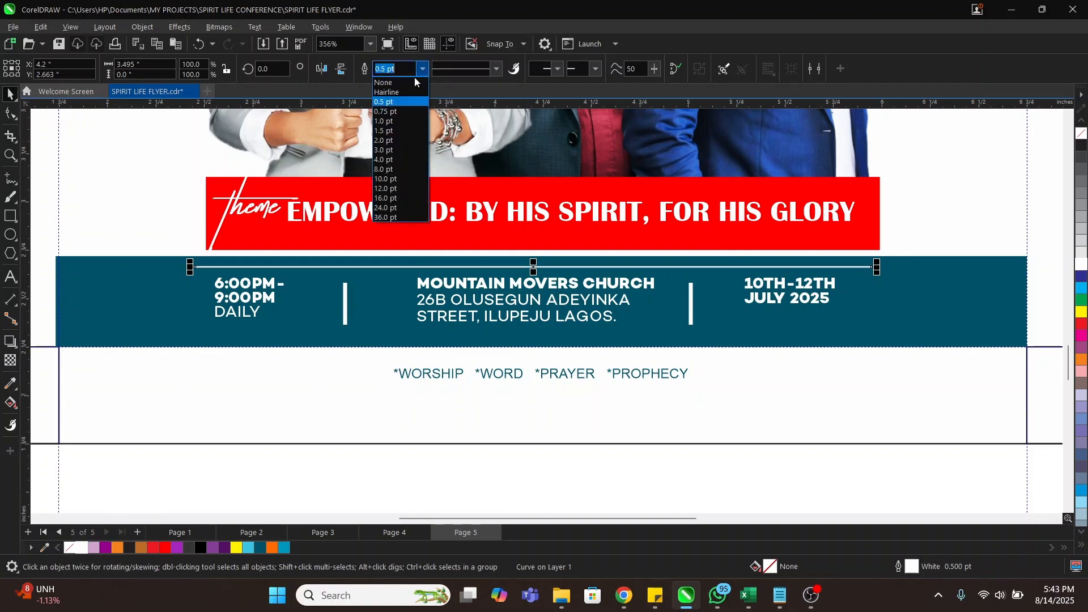
left_click(398, 121)
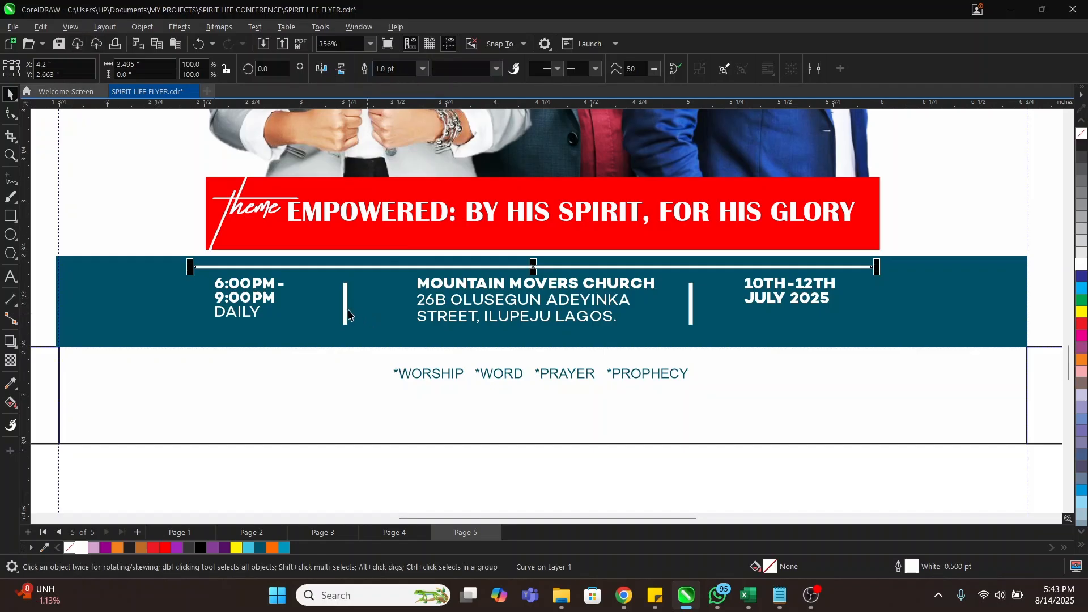
Step: Set the outline width of both vertical dividers to 1.0 pt
left_click(346, 310, "shift")
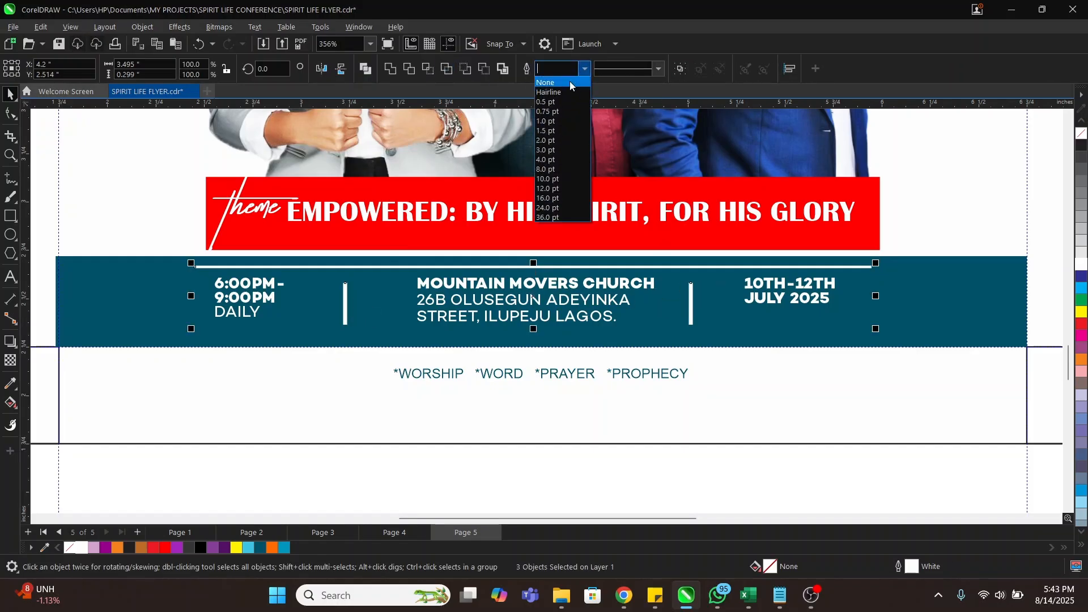
left_click(559, 129)
left_click(605, 192)
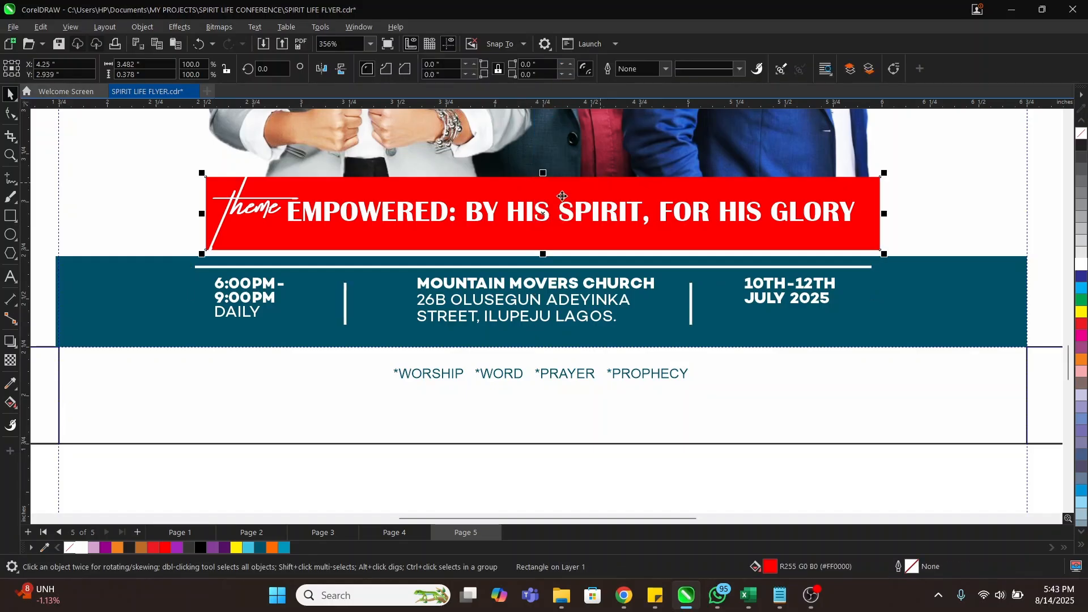
Step: Place a copy of the horizontal line straight below the time, venue and date texts
left_click(403, 267)
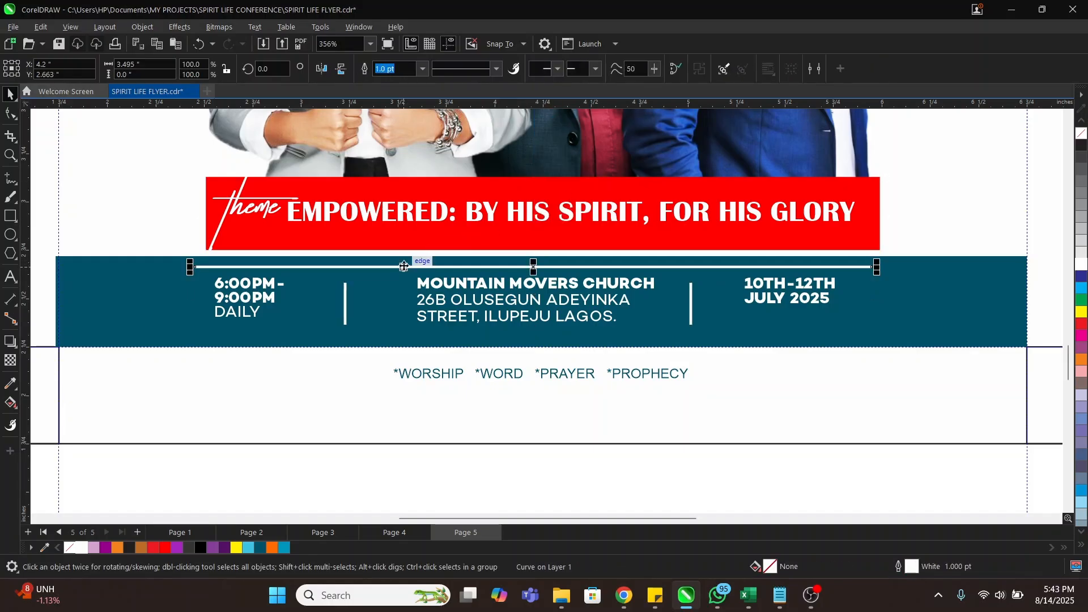
left_click_drag(403, 266, 412, 331)
left_click_drag(411, 332, 410, 332)
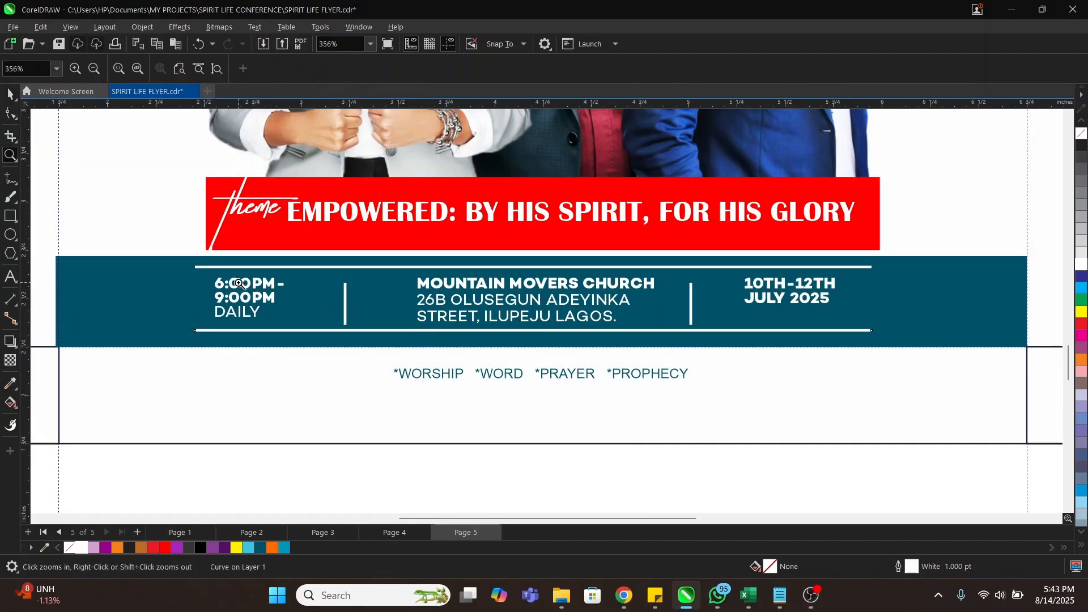
Step: Move the time text and its divider closer to the venue text, and bring the date text nearer to its own divider
left_click_drag(261, 299, 366, 305)
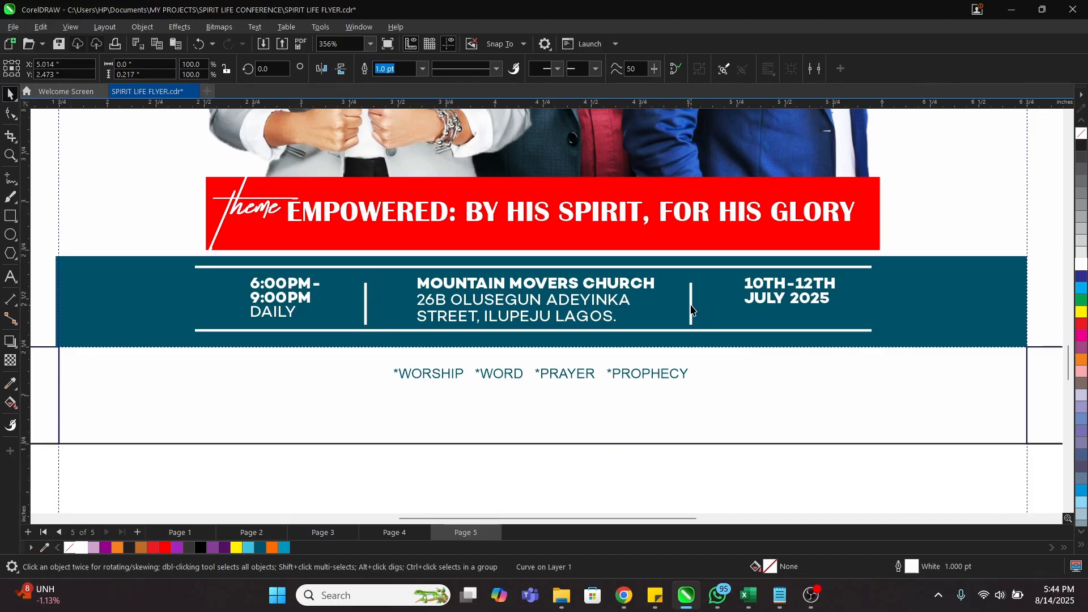
left_click(691, 306)
left_click(768, 303)
left_click_drag(767, 303, 742, 302)
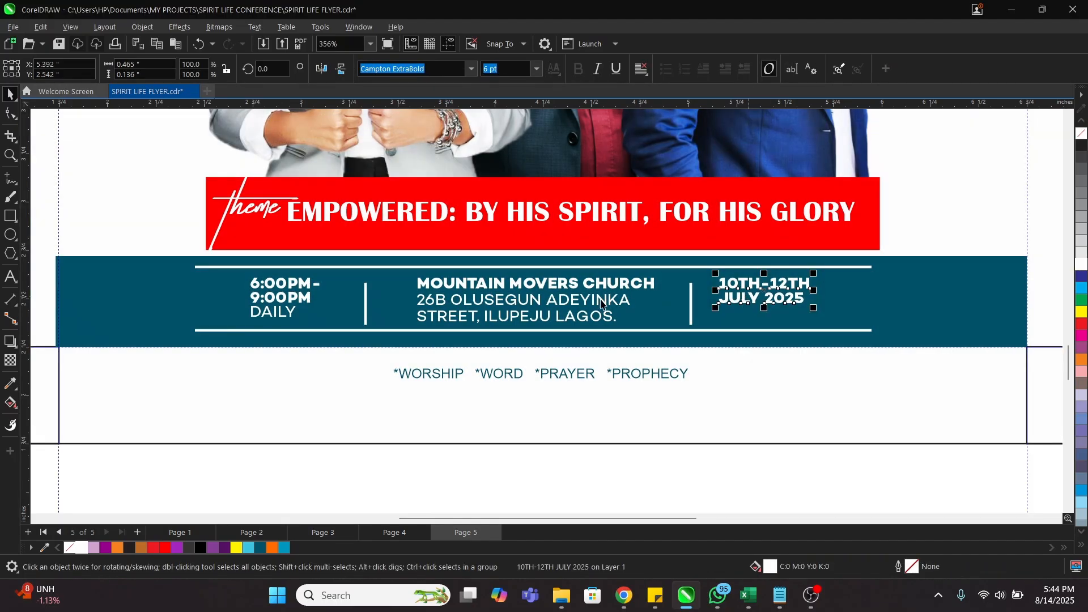
Step: Align both vertical dividers with the vertical middle of the time text
left_click(690, 306)
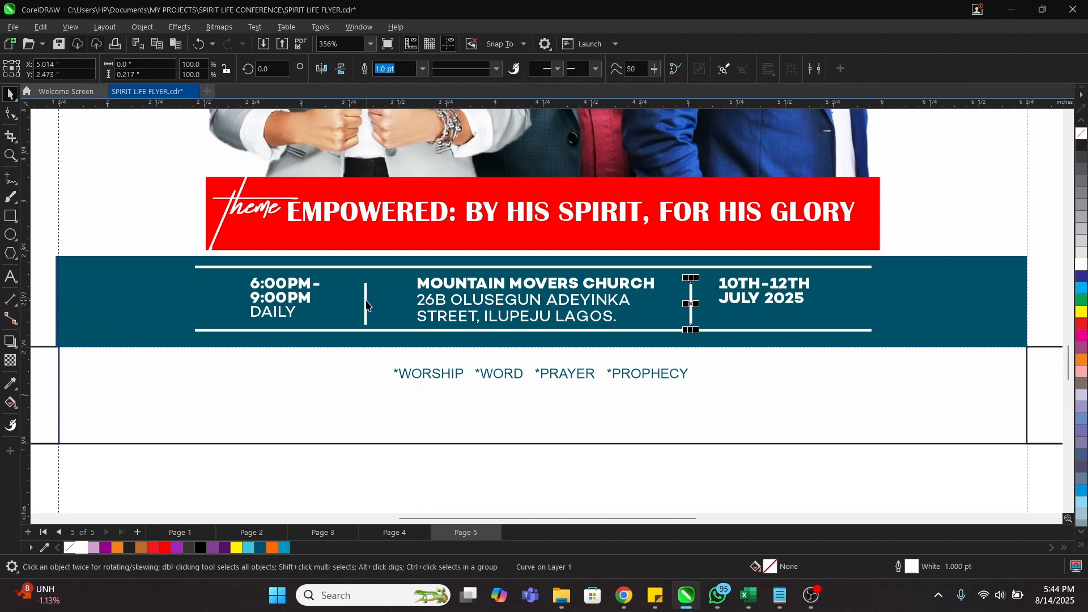
left_click(366, 305, "shift")
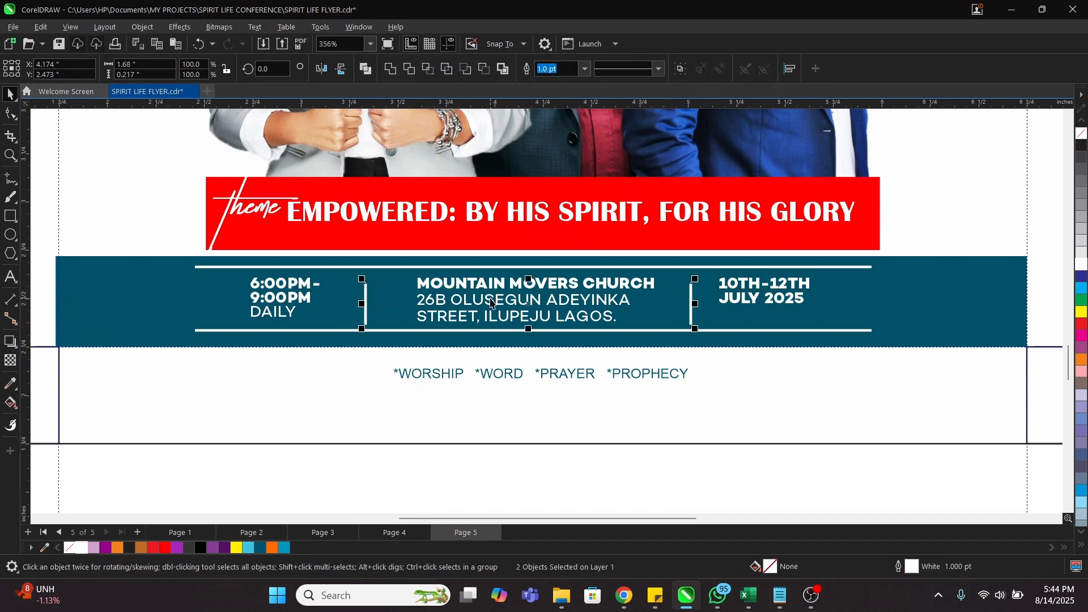
left_click(304, 288, "shift")
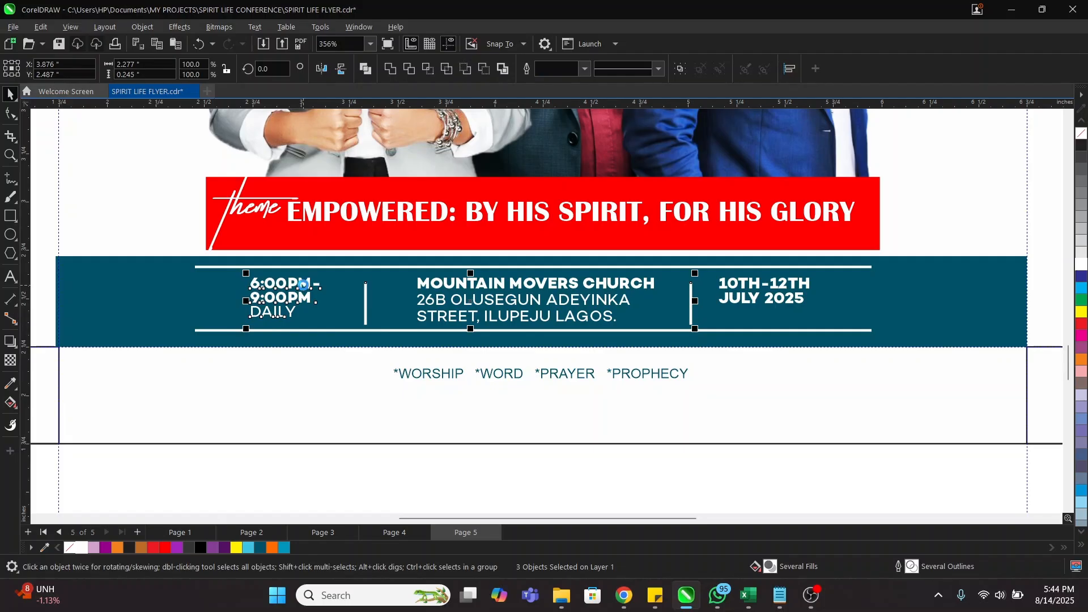
key("e")
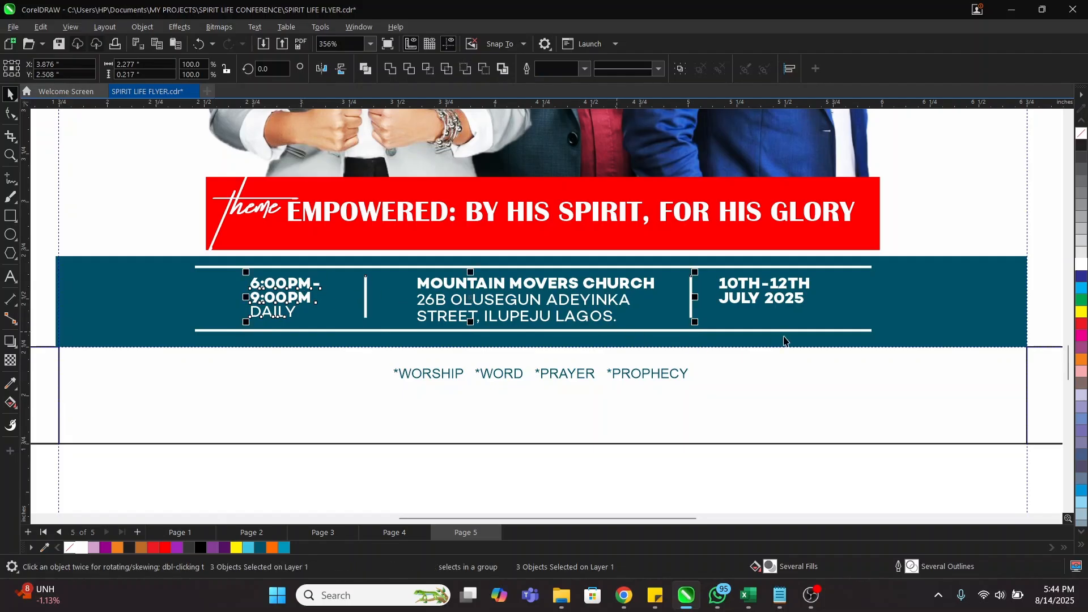
Step: Group the time, venue and date texts with their lines and centre the group vertically in the teal band
key("z")
scroll(784, 340, "down", 1)
left_click(58, 264)
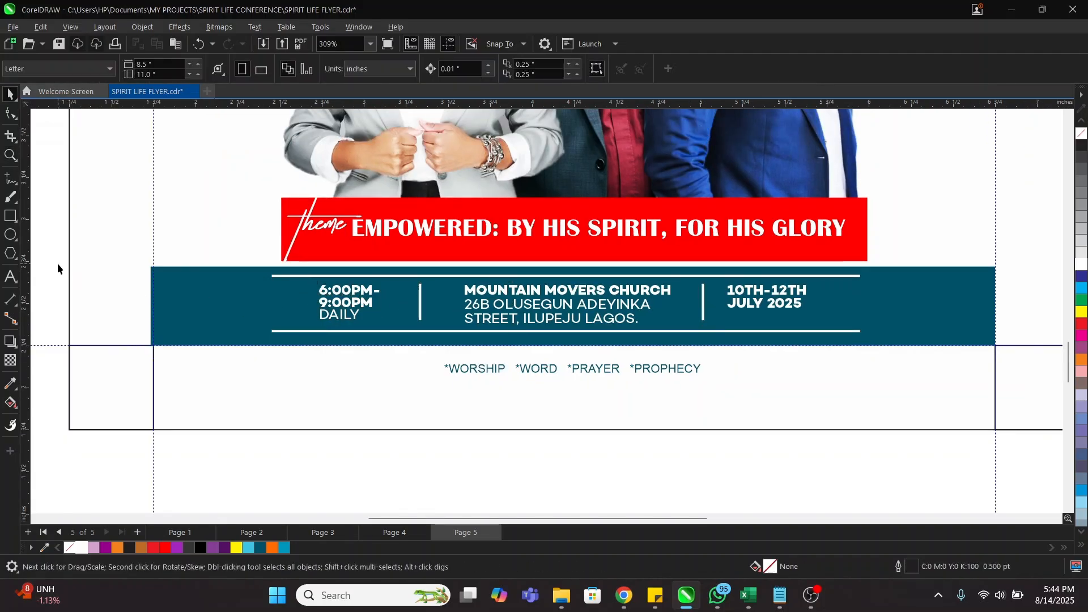
left_click_drag(608, 351, 895, 355)
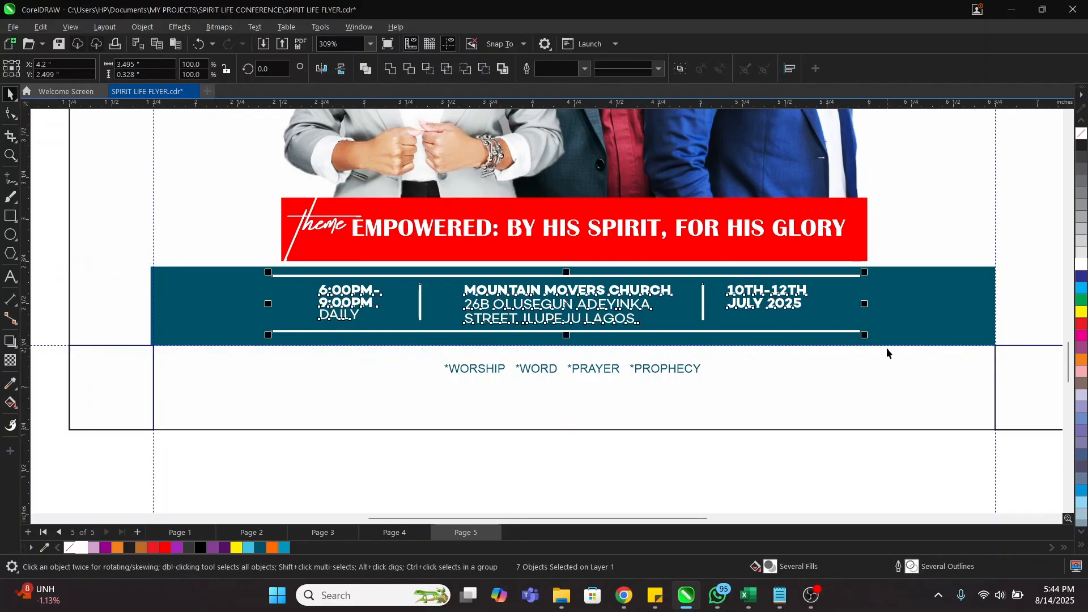
key("ctrl+g")
left_click(895, 324, "shift")
key("e")
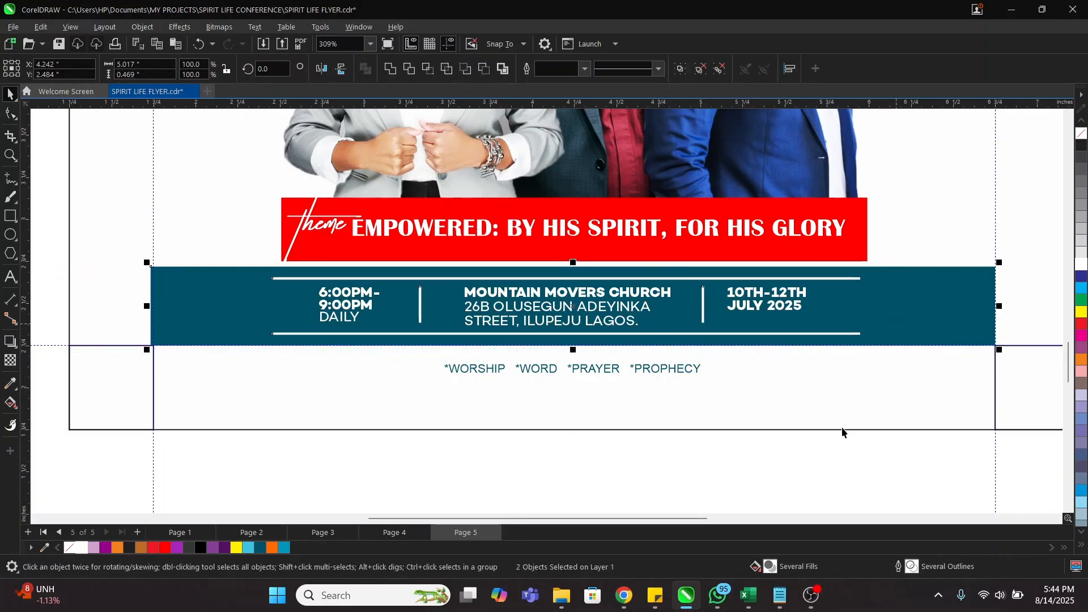
left_click(814, 483)
Step: Set the worship, word, prayer and prophecy text in Campton Medium
left_click(549, 371)
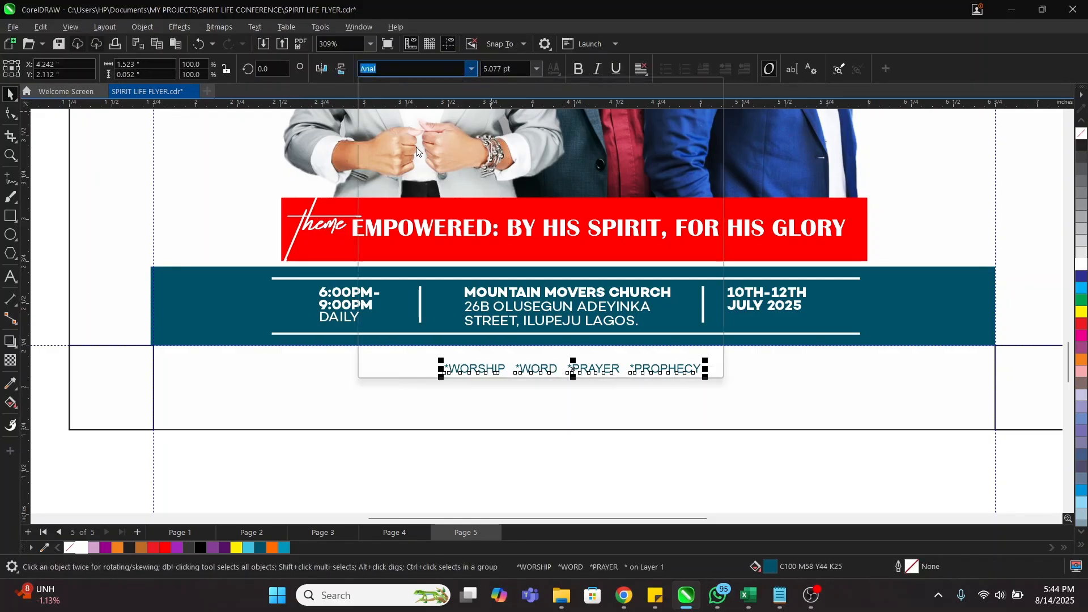
left_click(470, 69)
left_click(426, 126)
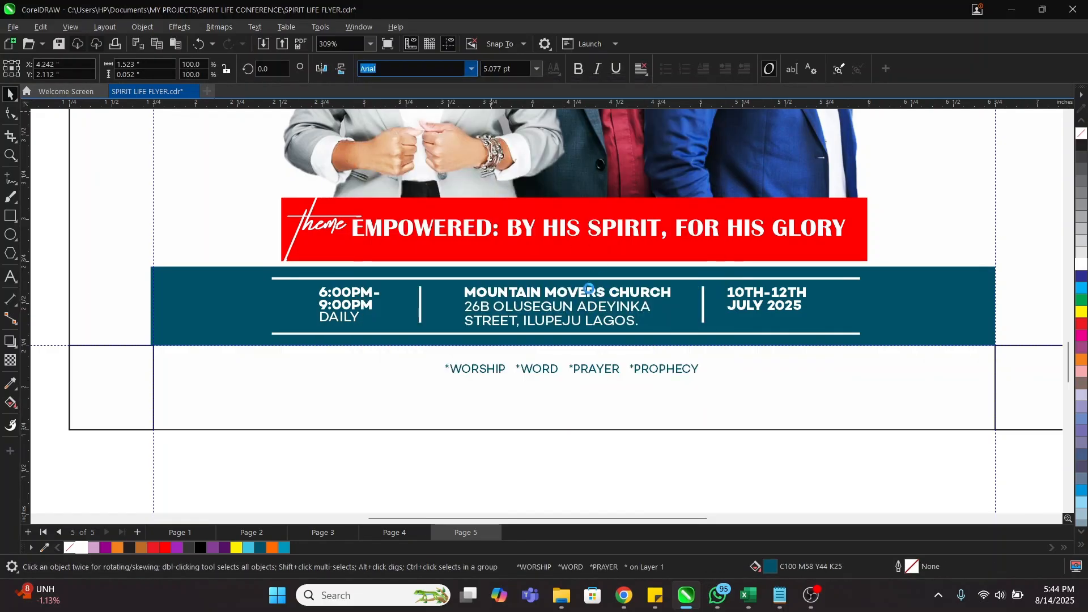
Step: Move the activities text slightly up towards the teal band and centre it horizontally on the flyer
left_click(654, 367)
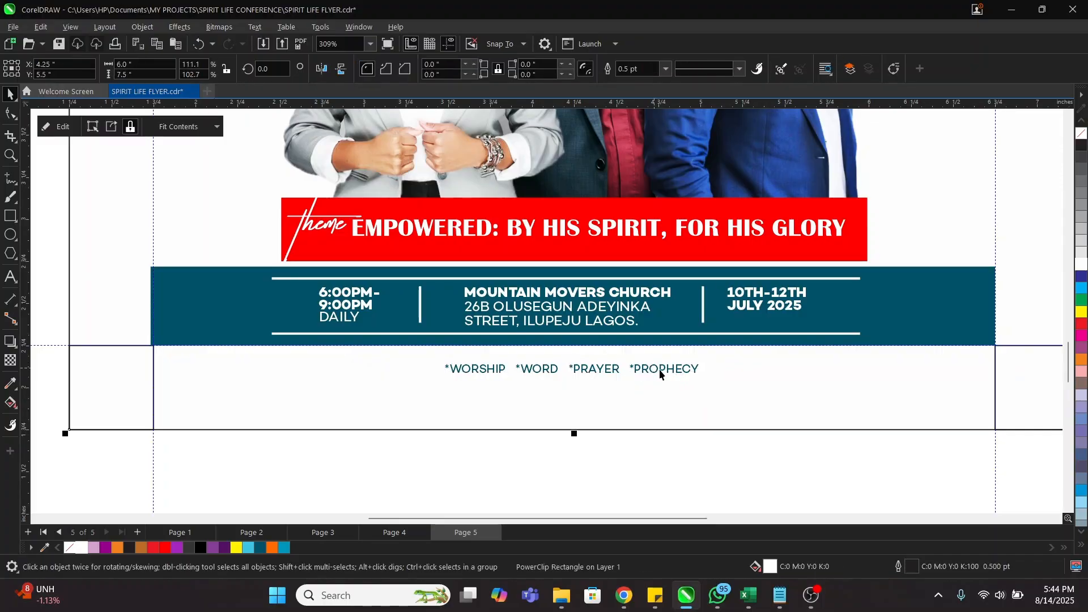
left_click(658, 369)
left_click_drag(664, 364, 661, 358)
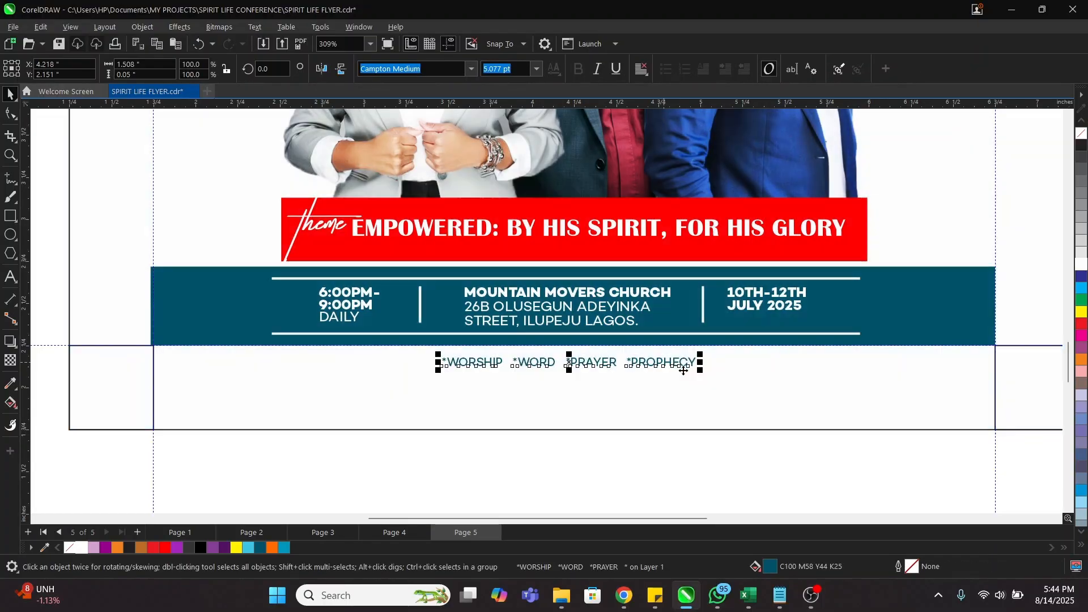
left_click(702, 381, "shift")
key("c")
Step: Centre the black-and-white grunge texture image horizontally and vertically on the "Spirit Life" title
key("z")
right_click(576, 408)
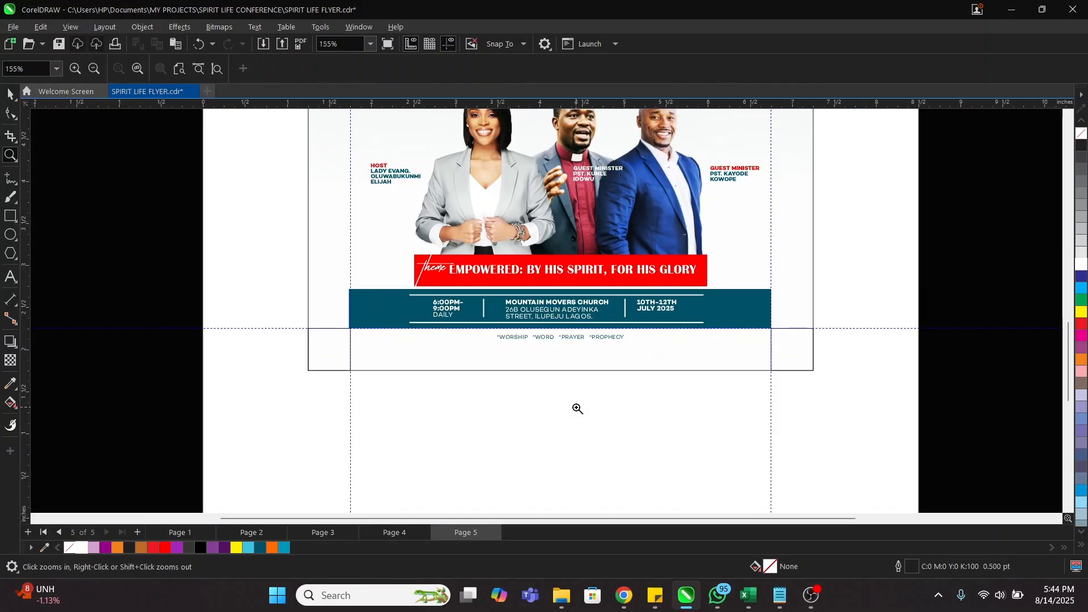
right_click(563, 462)
right_click(559, 449)
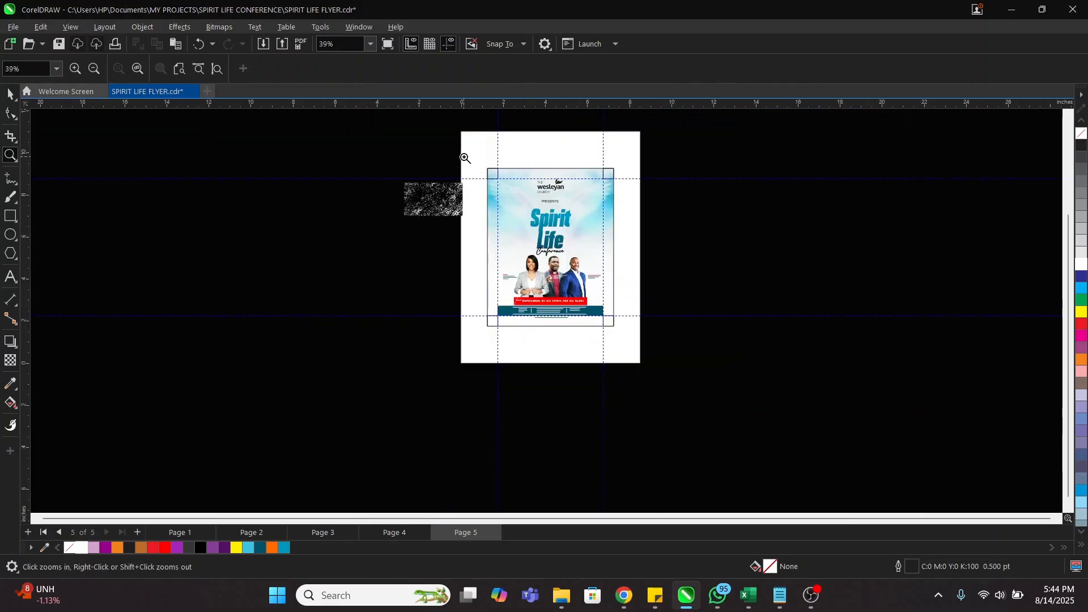
left_click_drag(466, 158, 656, 345)
key("space")
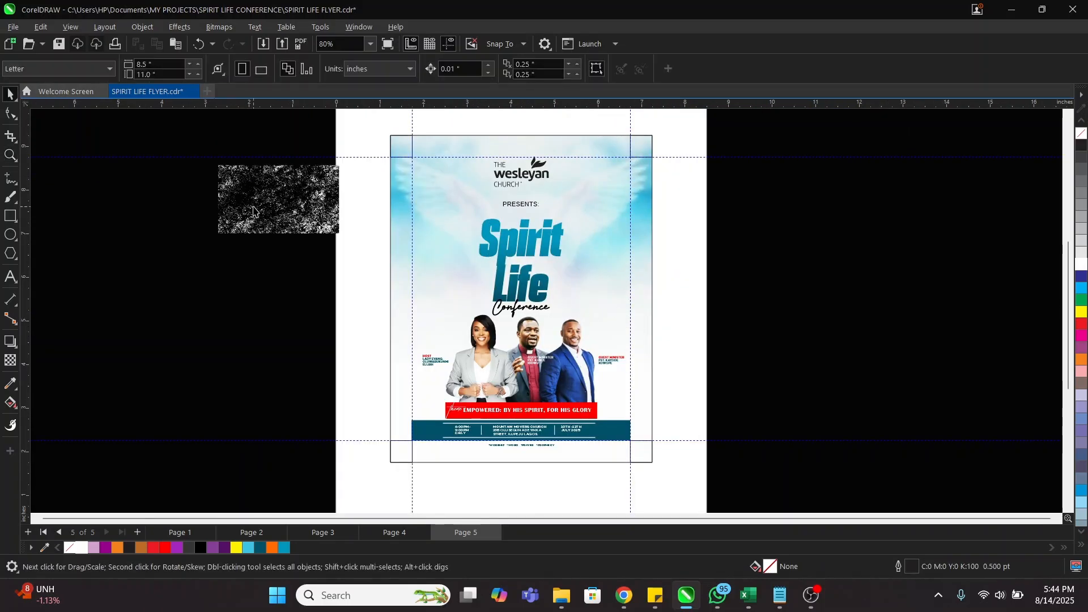
left_click_drag(253, 211, 250, 231)
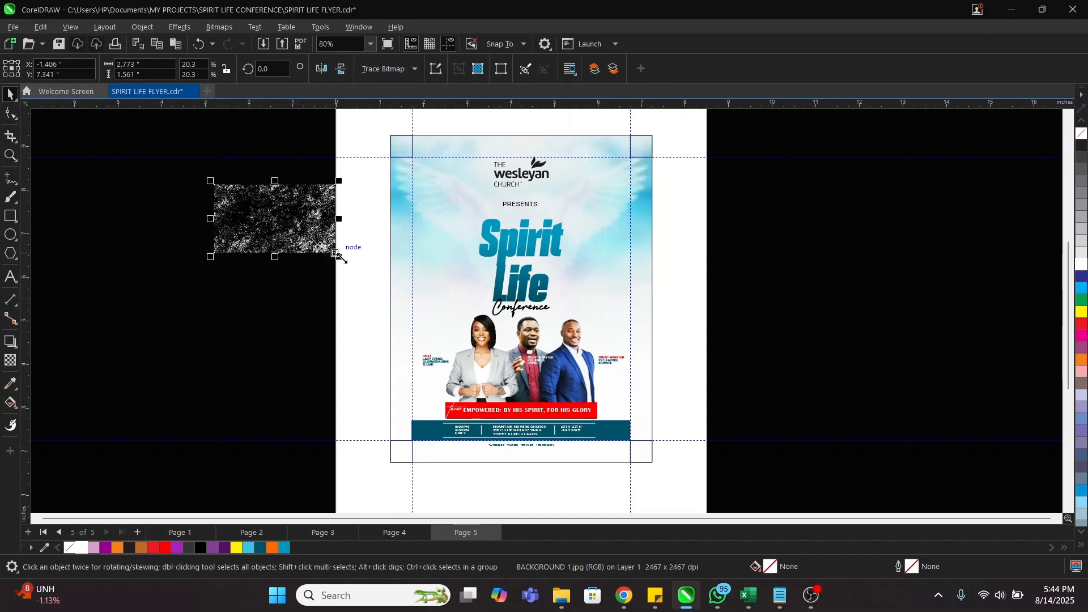
left_click(523, 251, "shift")
key("e")
key("c")
Step: Bring the grunge texture image in front of the "Spirit Life" title
key("z")
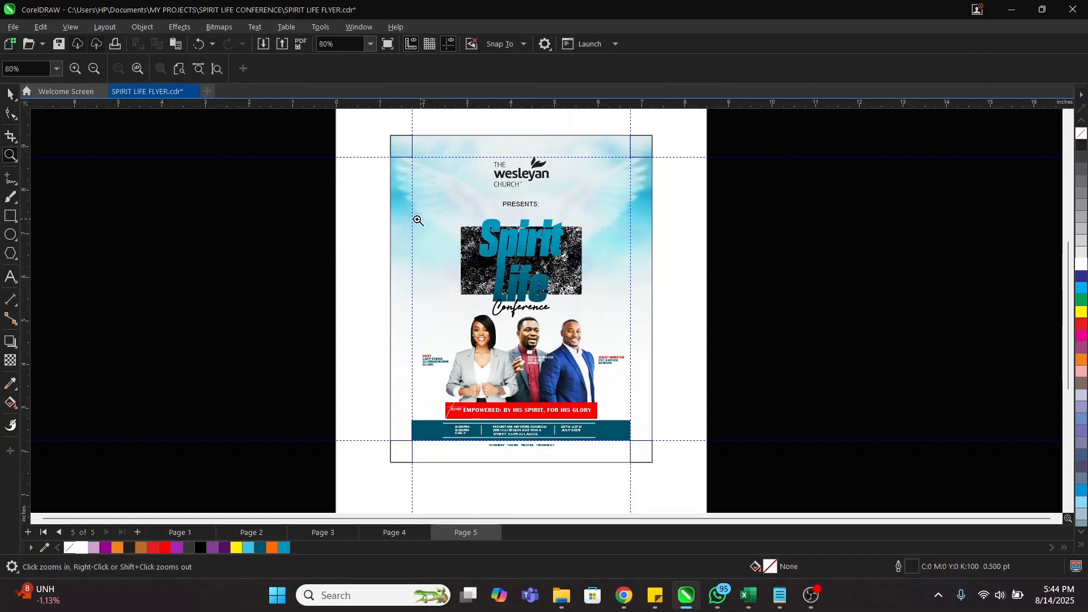
left_click_drag(340, 190, 753, 354)
key("space")
left_click(599, 292)
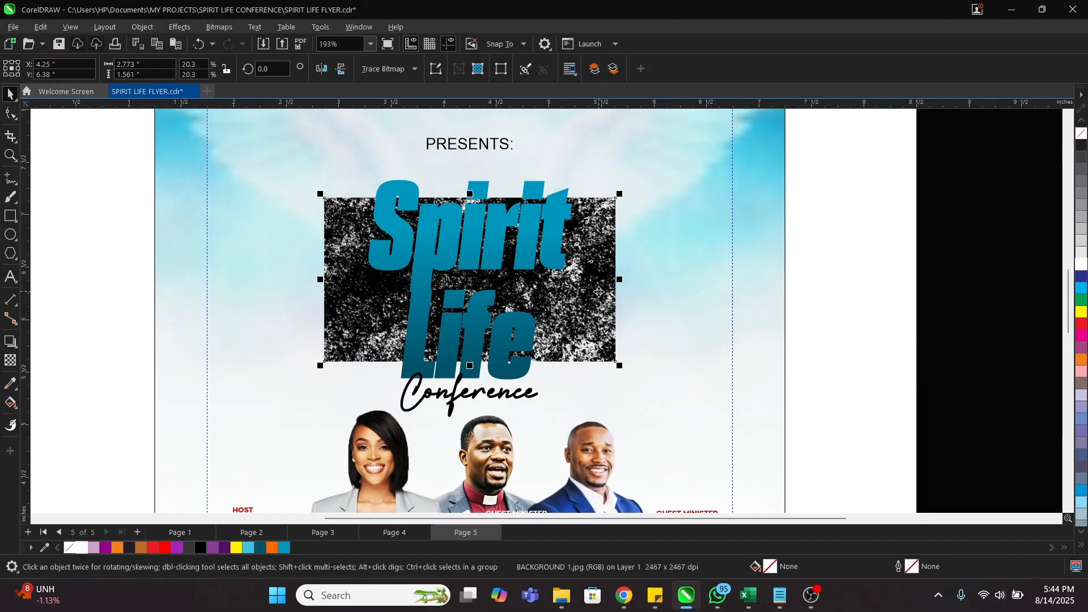
key("shift+Page_Up")
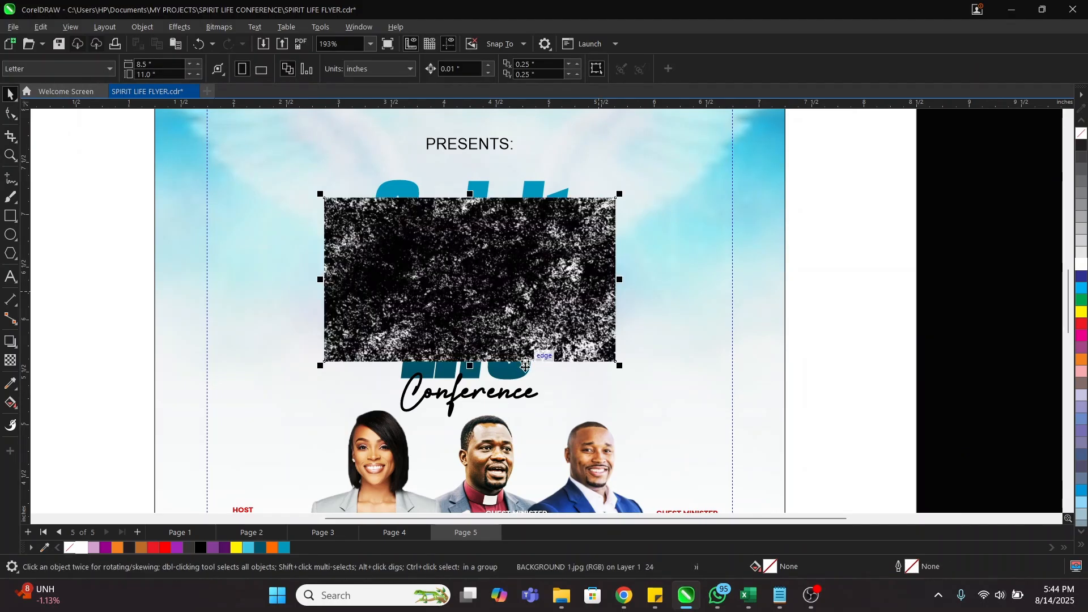
Step: Move the grunge texture and the "Spirit Life" title together slightly up, away from the "Conference" text
left_click(523, 374, "shift")
left_click_drag(522, 374, 520, 361)
left_click(962, 357)
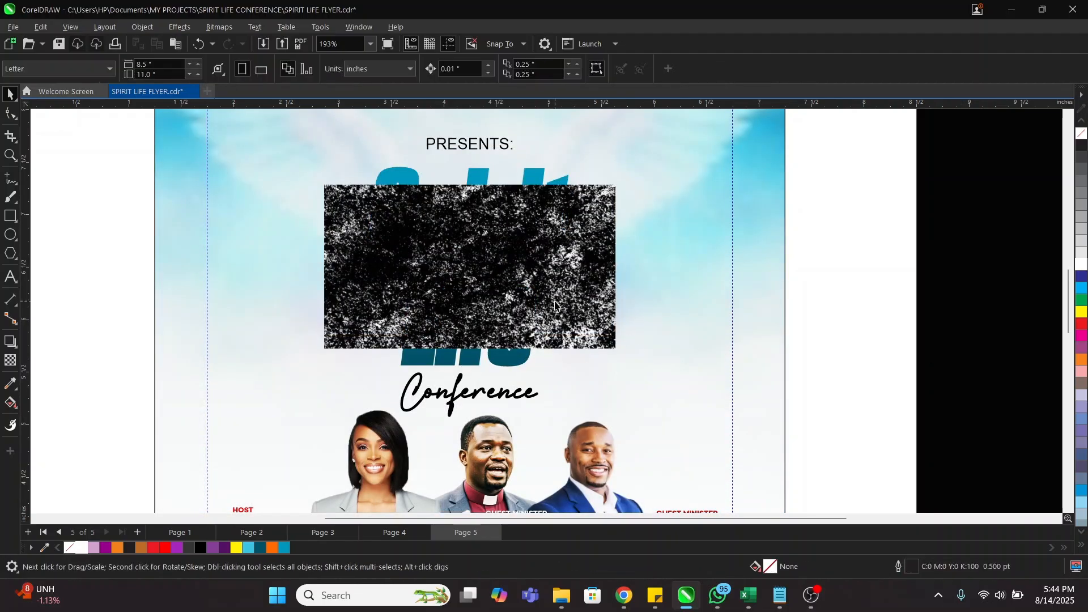
Step: Move the "Conference" text slightly up, closer to the "Spirit Life" title
left_click(501, 391)
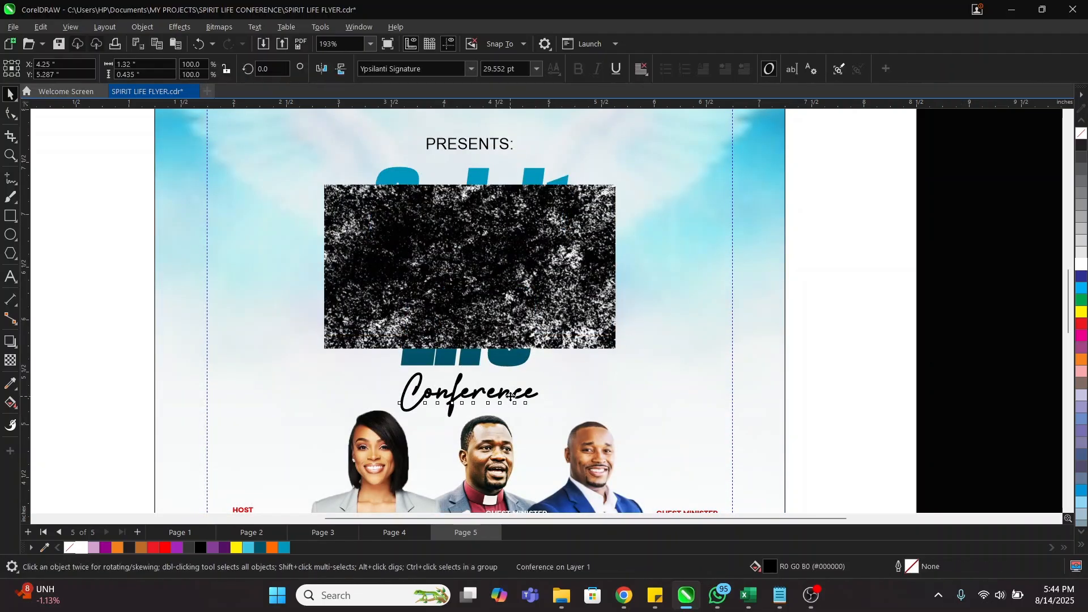
left_click_drag(501, 391, 509, 384)
Step: Raise the grunge texture image slightly over the "Spirit Life" title and PowerClip it inside the title text
left_click(547, 326)
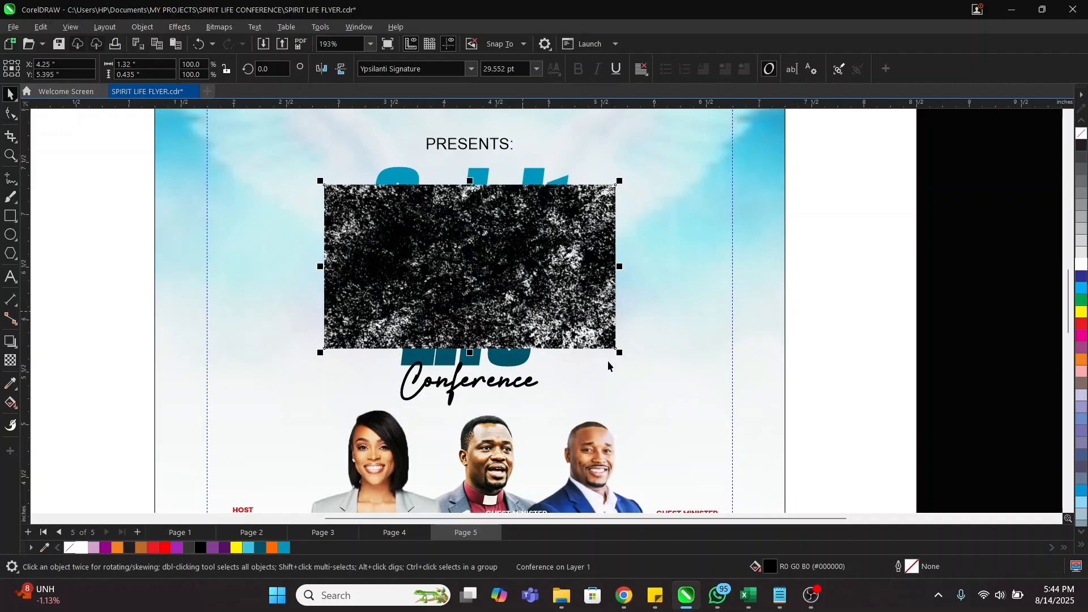
left_click_drag(509, 237, 513, 221)
right_click(513, 221)
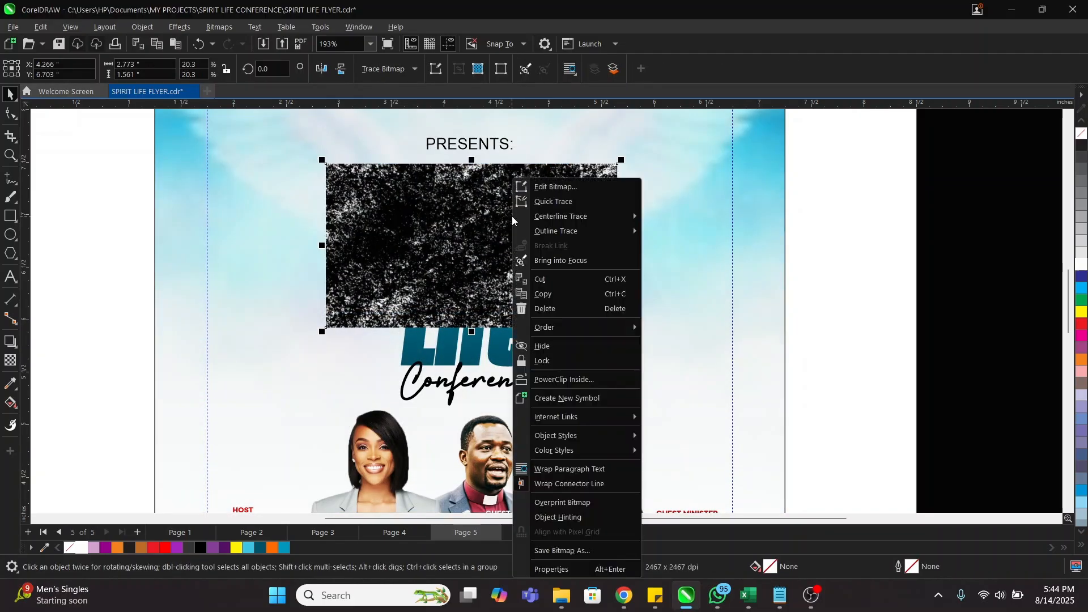
left_click(567, 379)
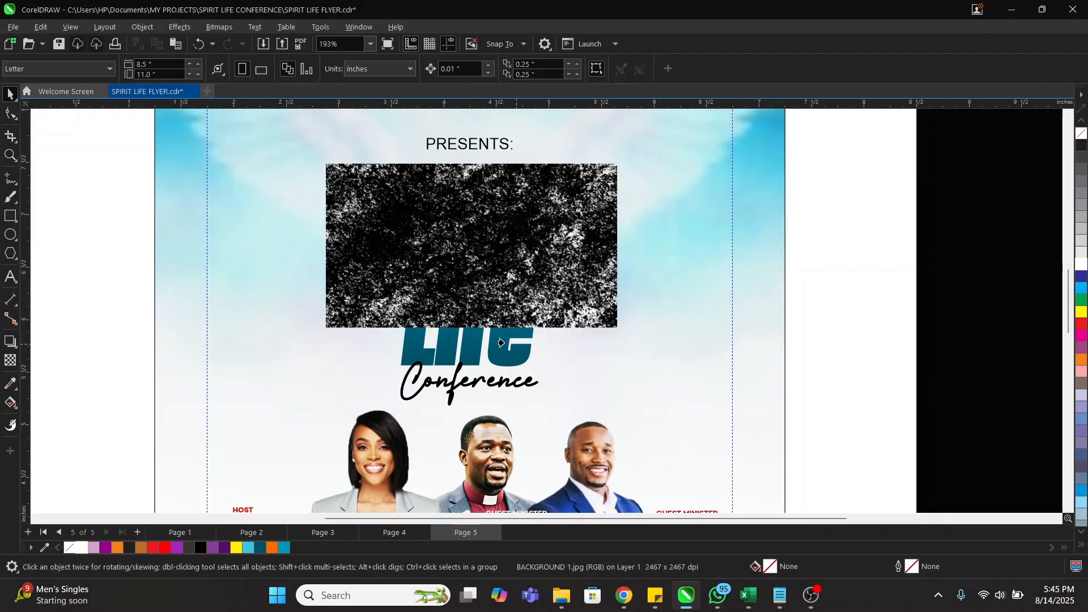
left_click(499, 342)
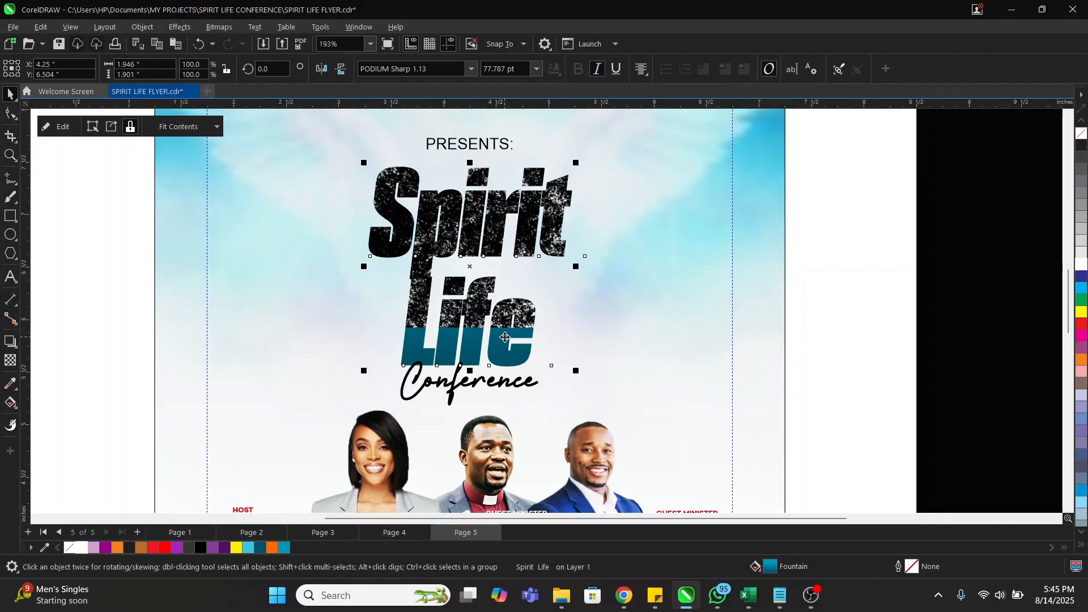
Step: Reposition the grunge texture inside the title and enlarge it to about 3.87 by 2.18 inches to cover all the letters
left_click(492, 229, "ctrl")
left_click_drag(492, 229, 494, 253)
left_click_drag(621, 354, 678, 414)
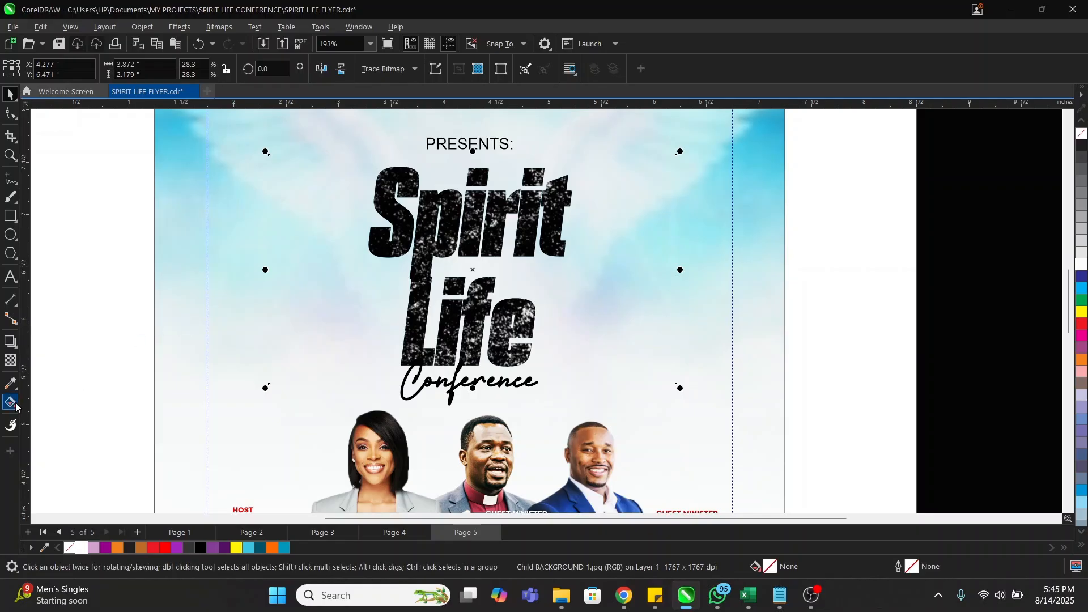
Step: Apply transparency to the grunge texture in the title, with the Add merge mode and a transparency value of 25
left_click(10, 361)
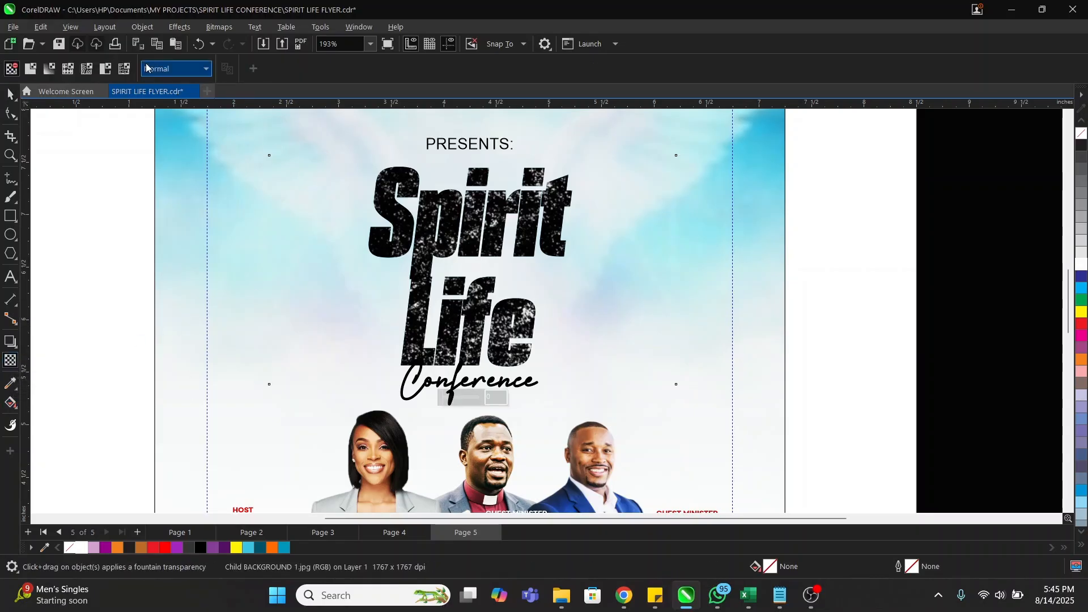
left_click(176, 70)
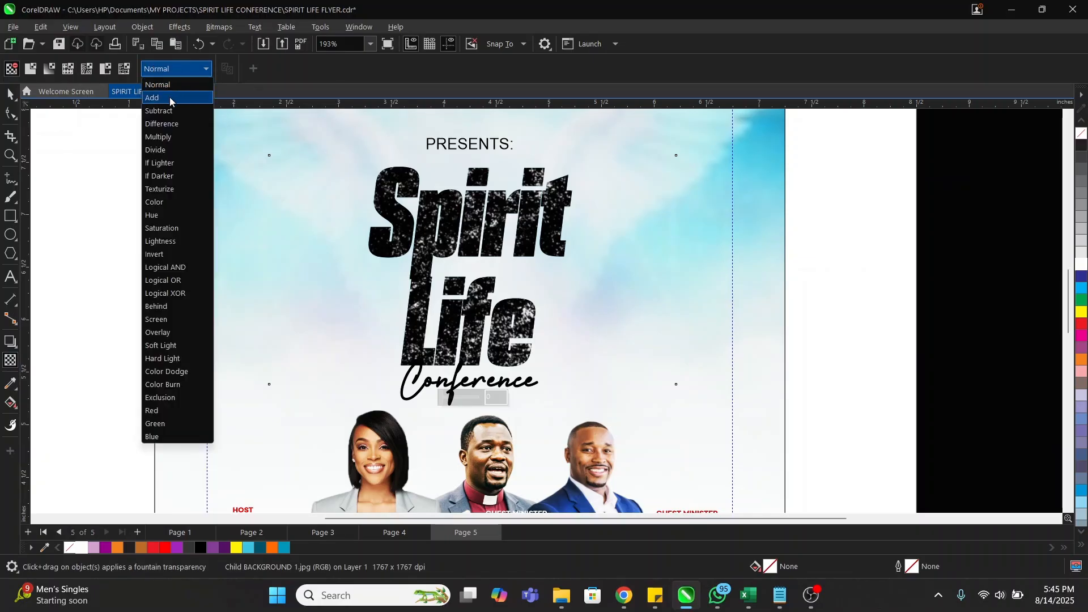
left_click(170, 98)
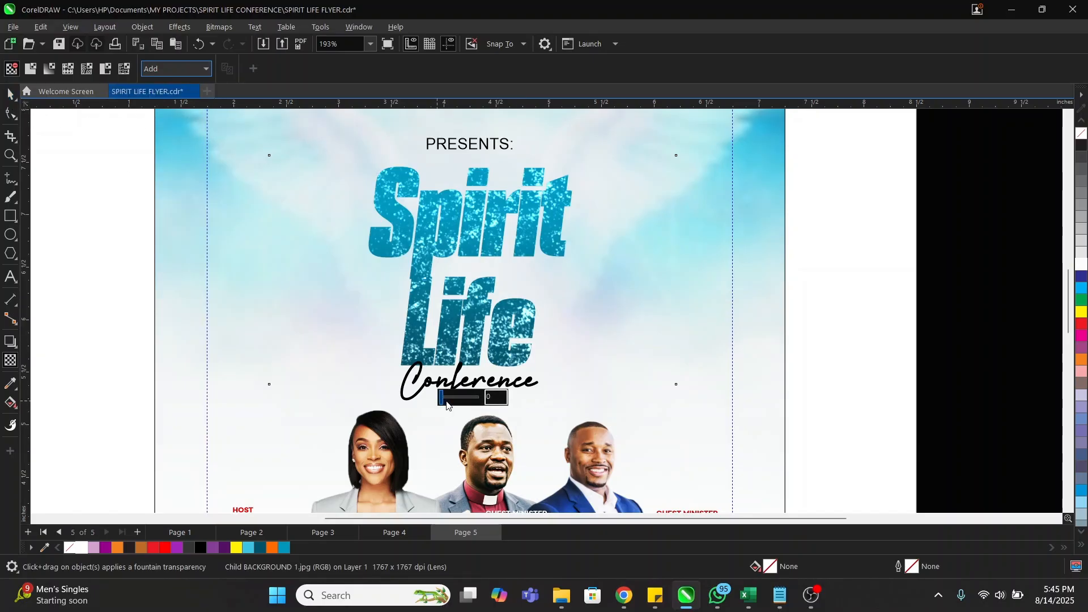
left_click(447, 398)
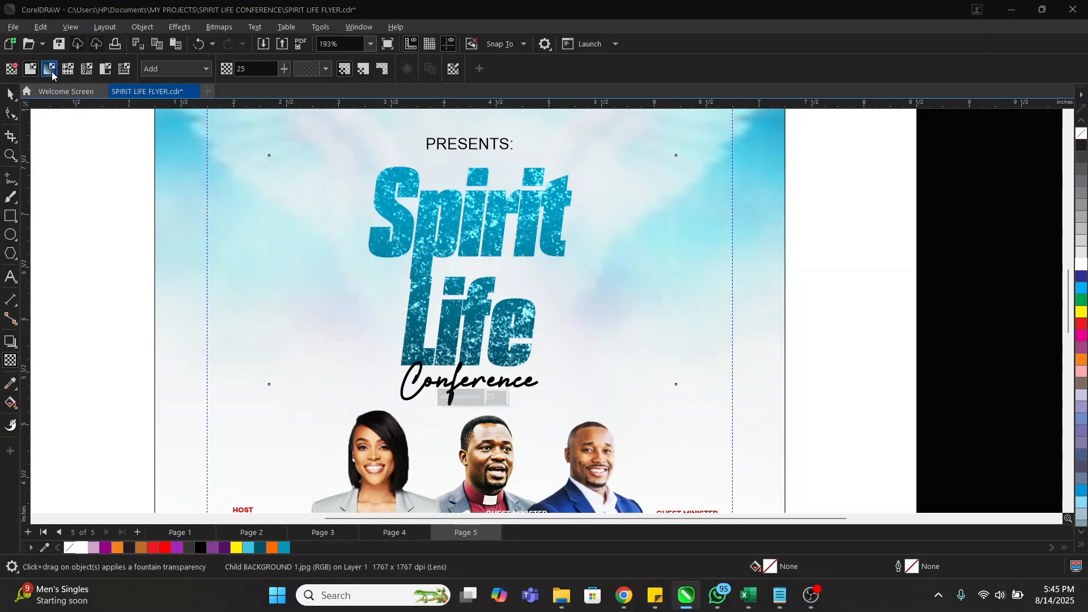
left_click(10, 94)
left_click(850, 308)
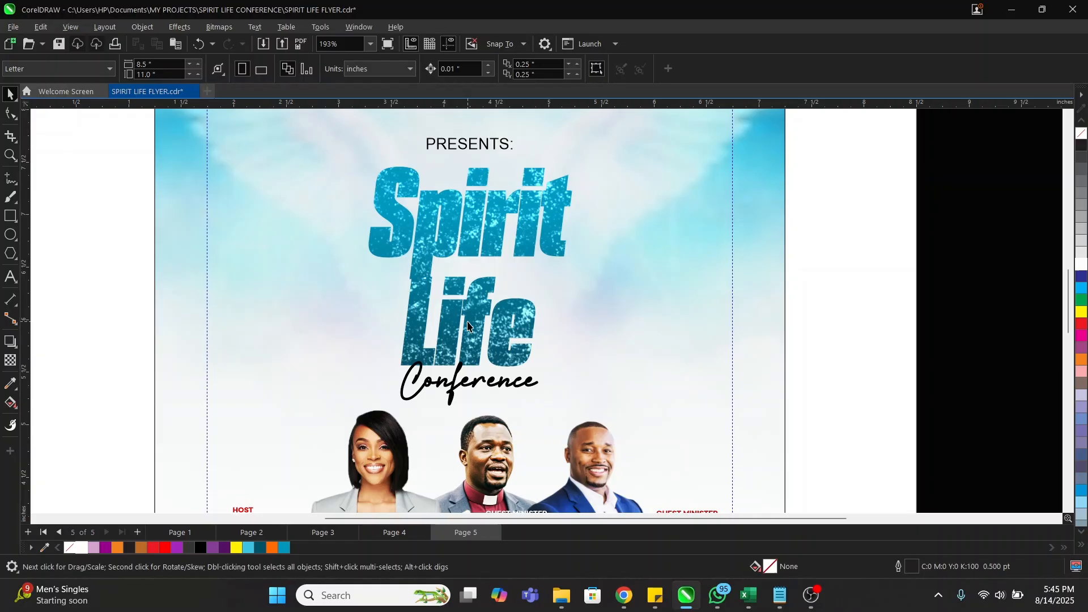
Step: Change the "PRESENTS:" text above the title to sentence case
key("z")
right_click(546, 276)
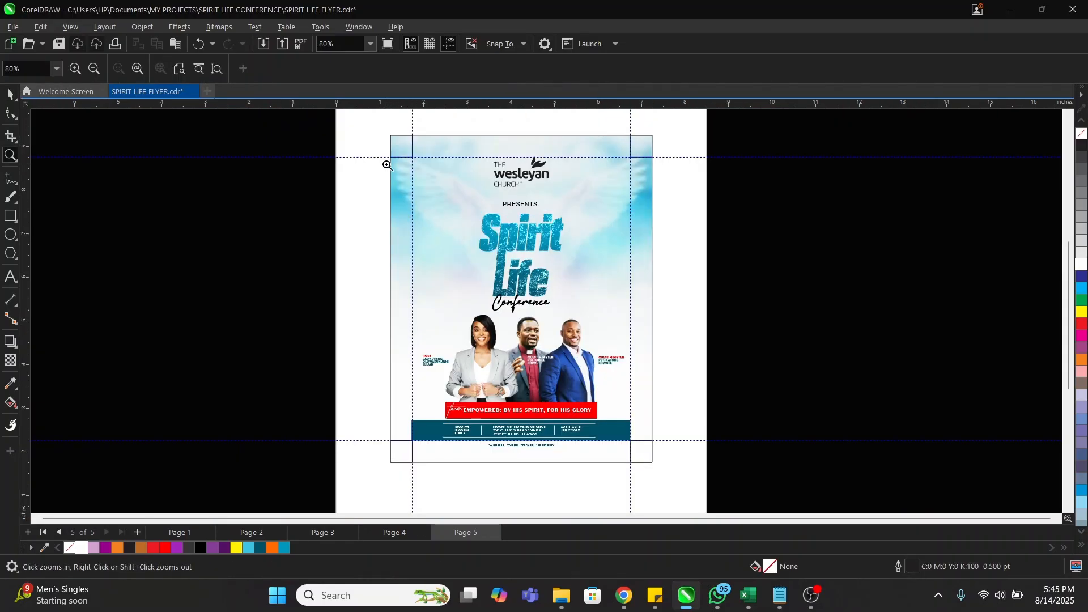
left_click_drag(507, 248, 698, 325)
key("space")
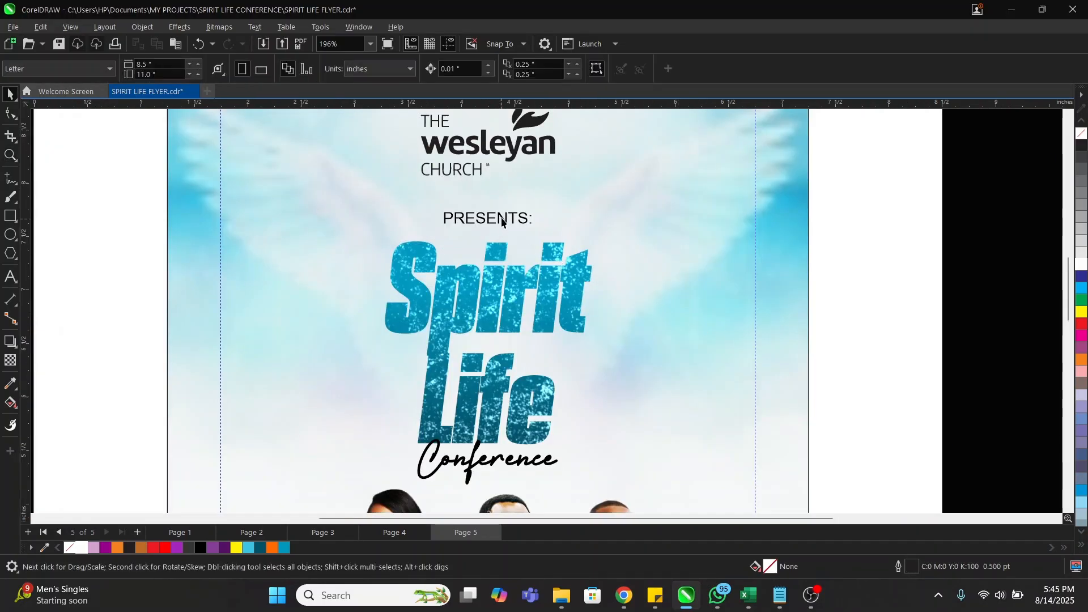
left_click(502, 217)
double_click(502, 217)
right_click(503, 218)
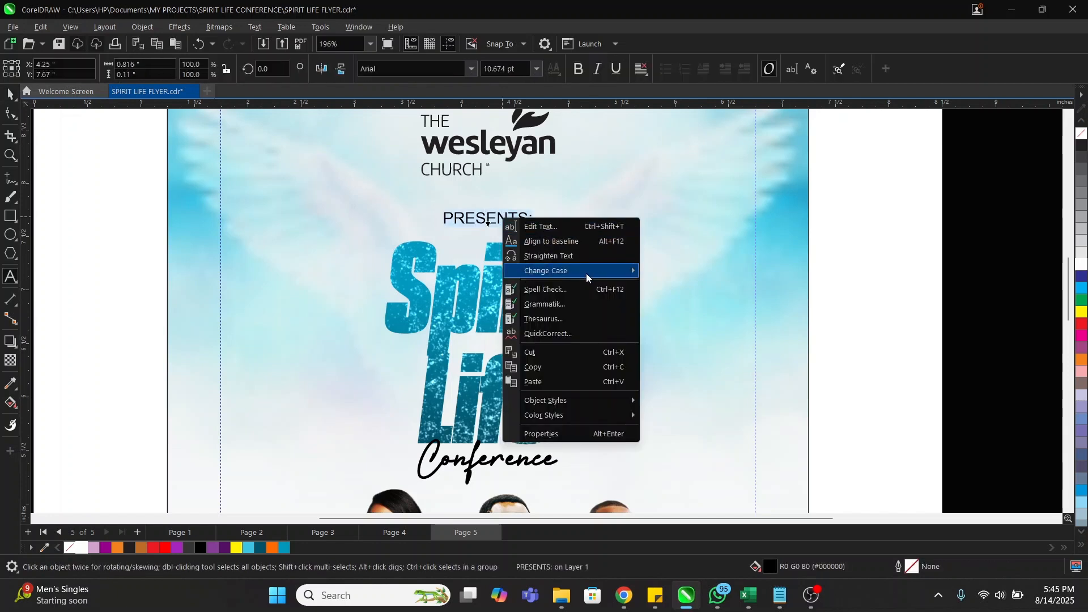
mouse_move(609, 272)
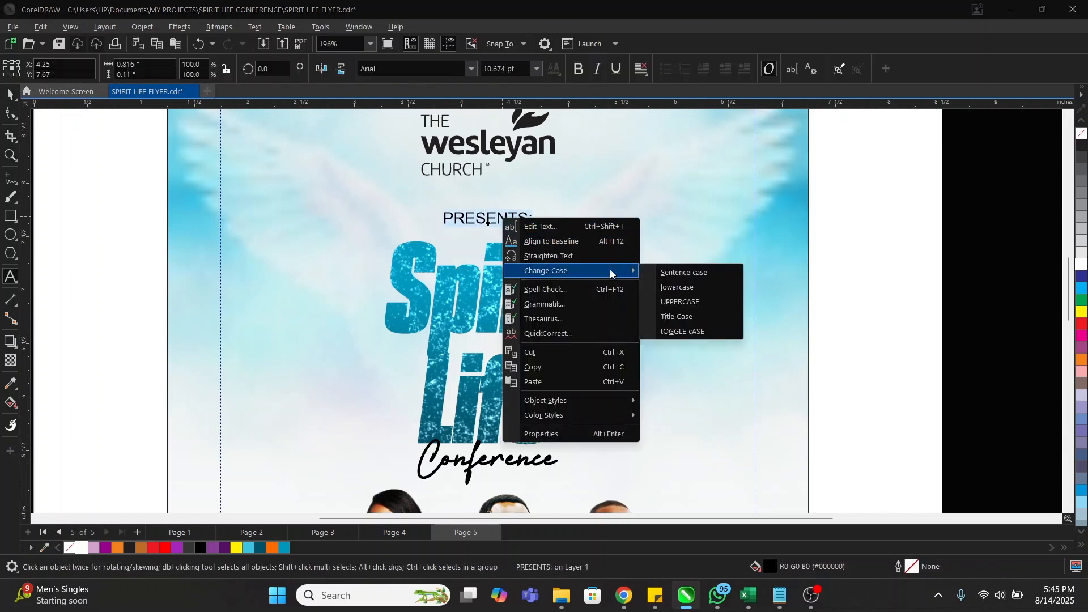
left_click(689, 273)
key("ctrl+space")
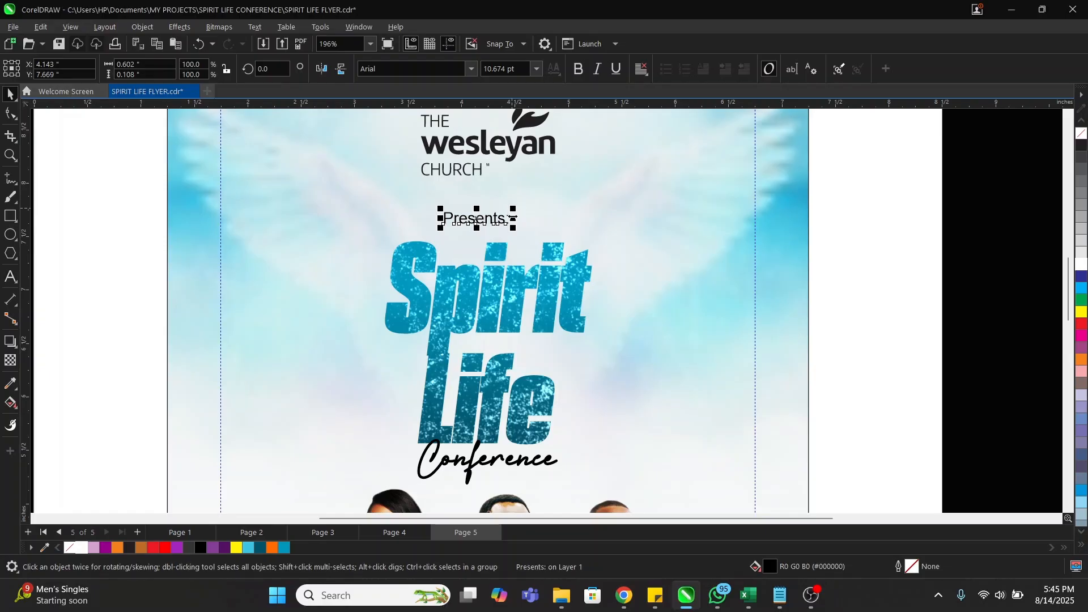
Step: Widen the letter spacing of the "Presents:" text and set its font to Campton Book (Regular)
left_click(5, 111)
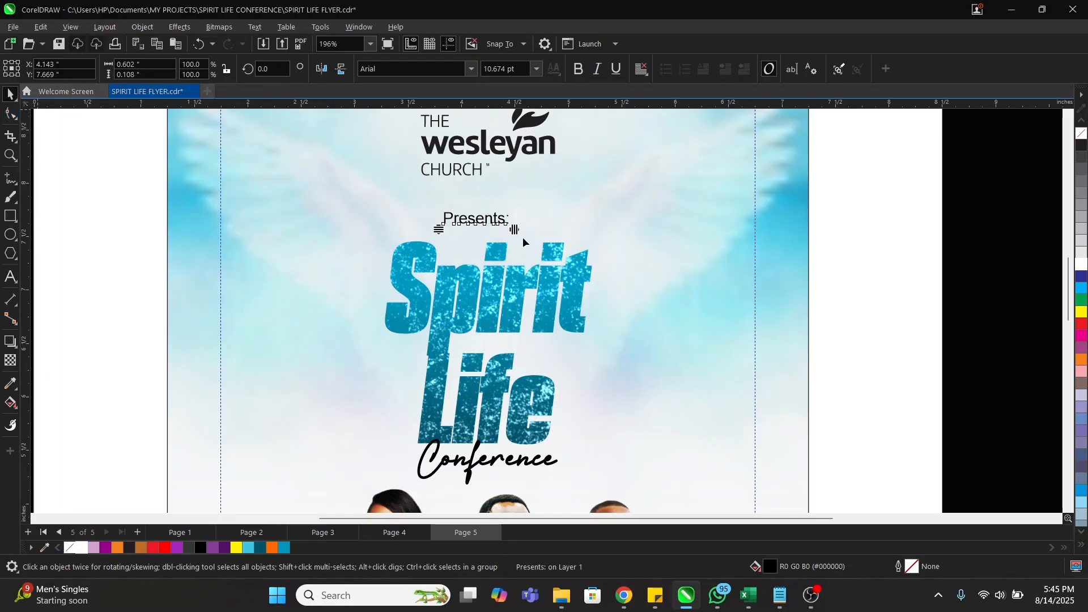
left_click_drag(520, 232, 555, 232)
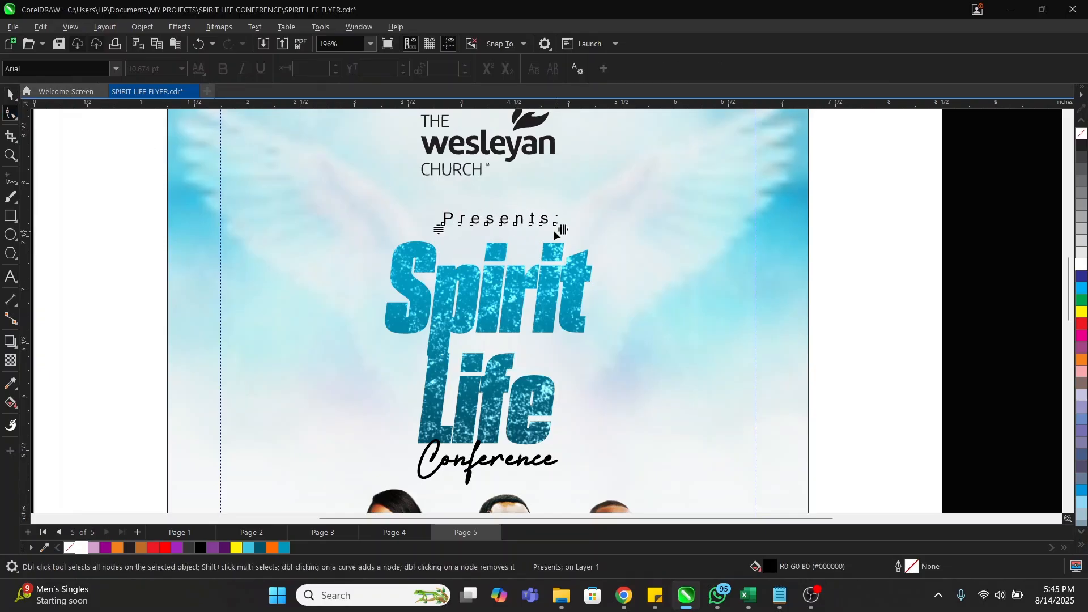
key("space")
left_click(432, 72)
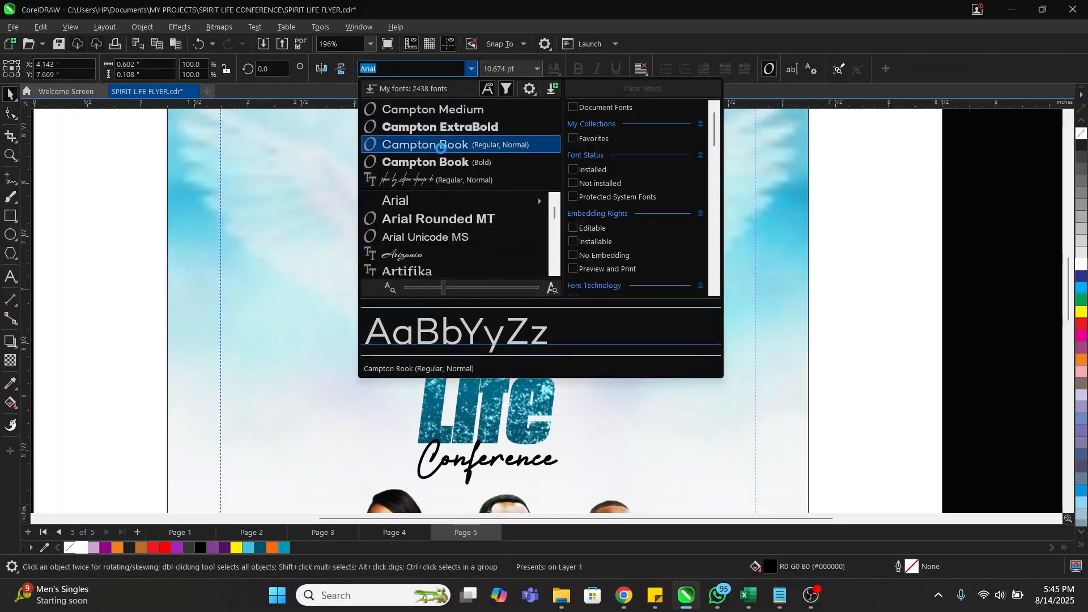
key("Escape")
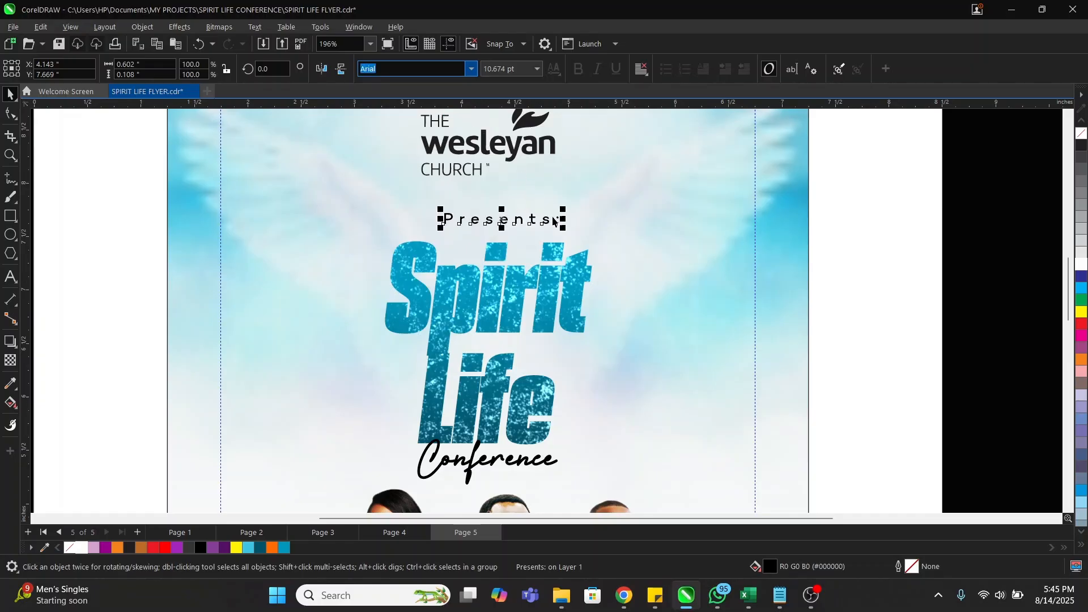
Step: Centre the "Presents:" text horizontally on the flyer background
left_click(577, 259, "shift")
key("c")
left_click(732, 273)
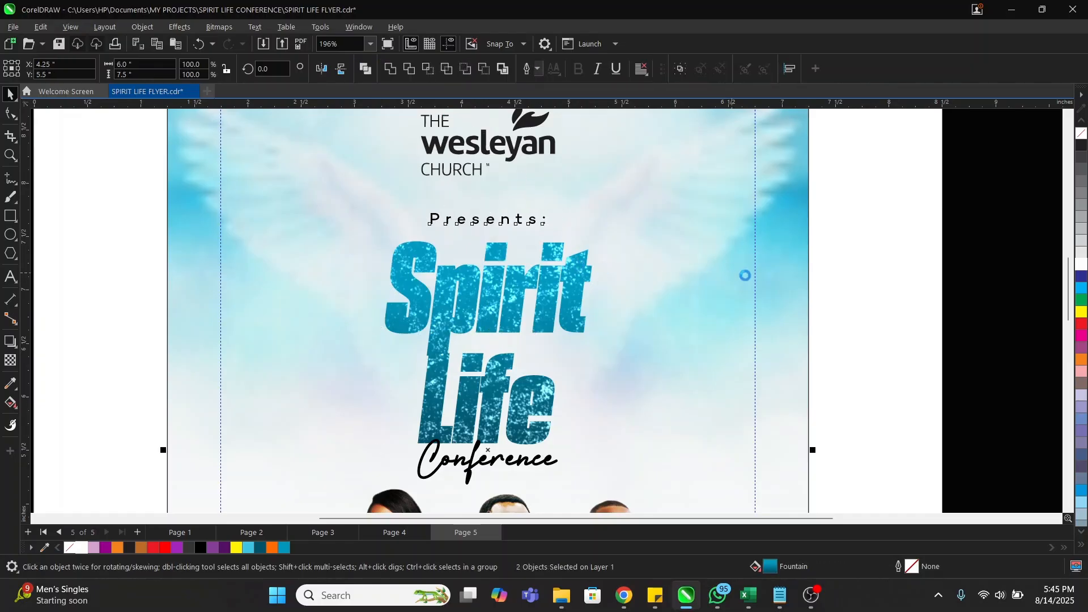
left_click(952, 294)
Step: Move the speaker photos, name labels, theme banner, teal details band and activities text together up by about 0.19 inches
key("z")
right_click(621, 288)
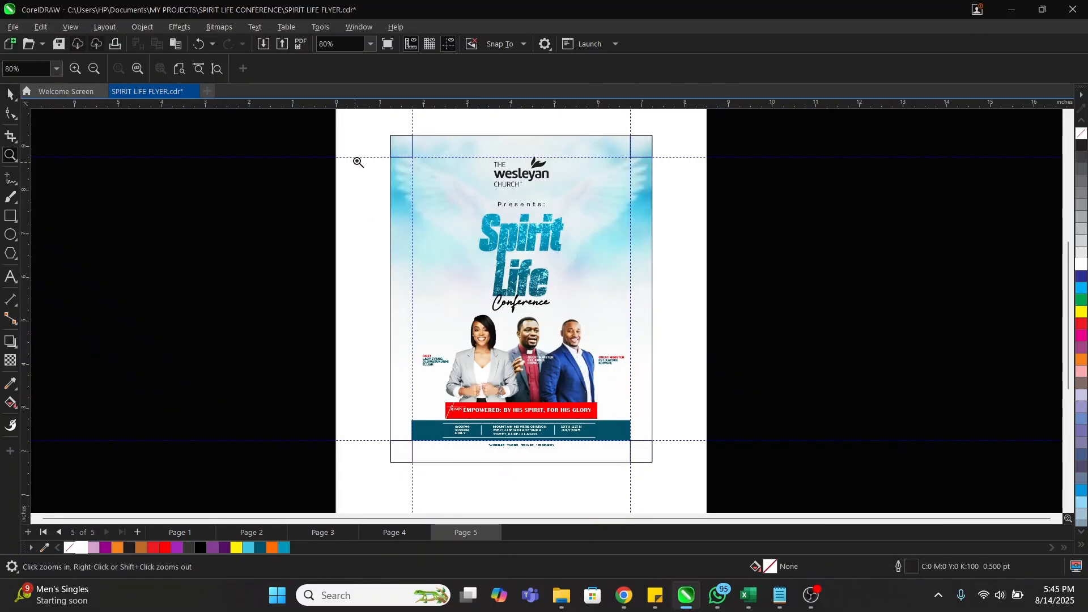
scroll(711, 458, "up", 1)
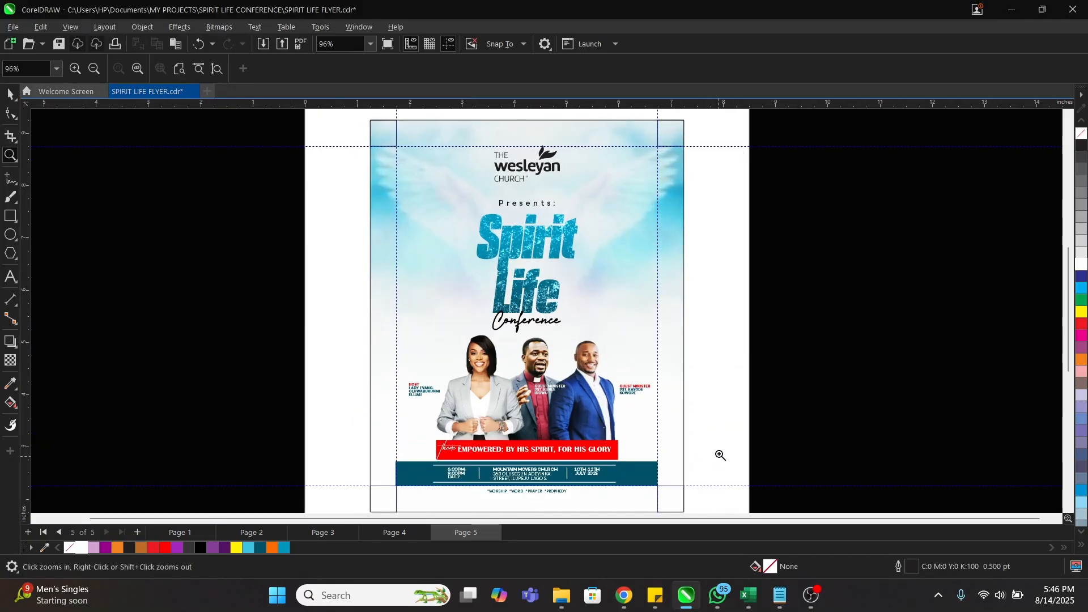
key("space")
left_click_drag(314, 350, 398, 373)
left_click_drag(345, 318, 715, 477)
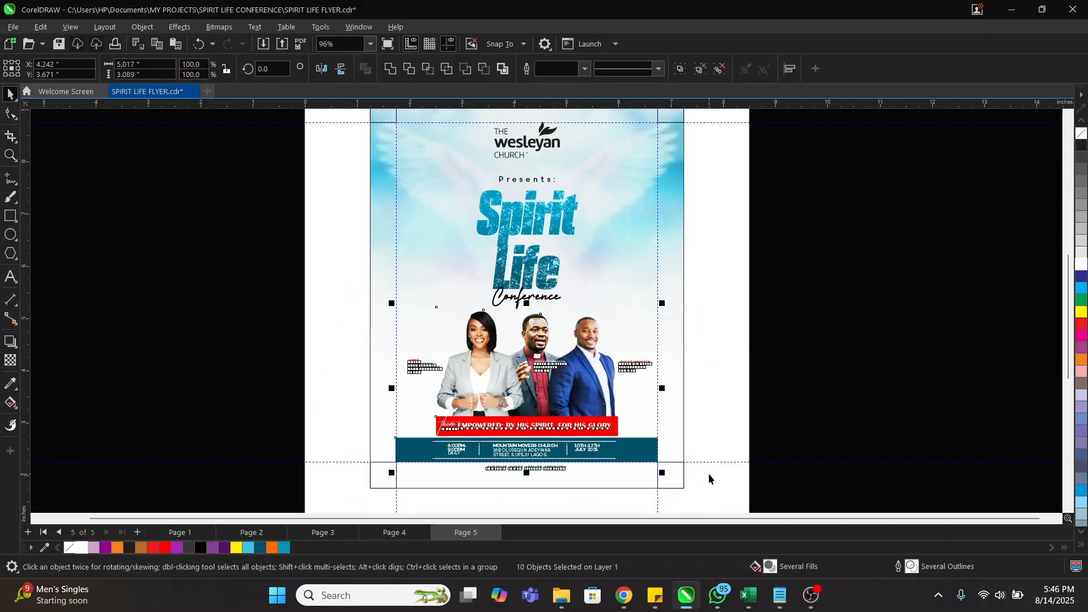
key("Up")
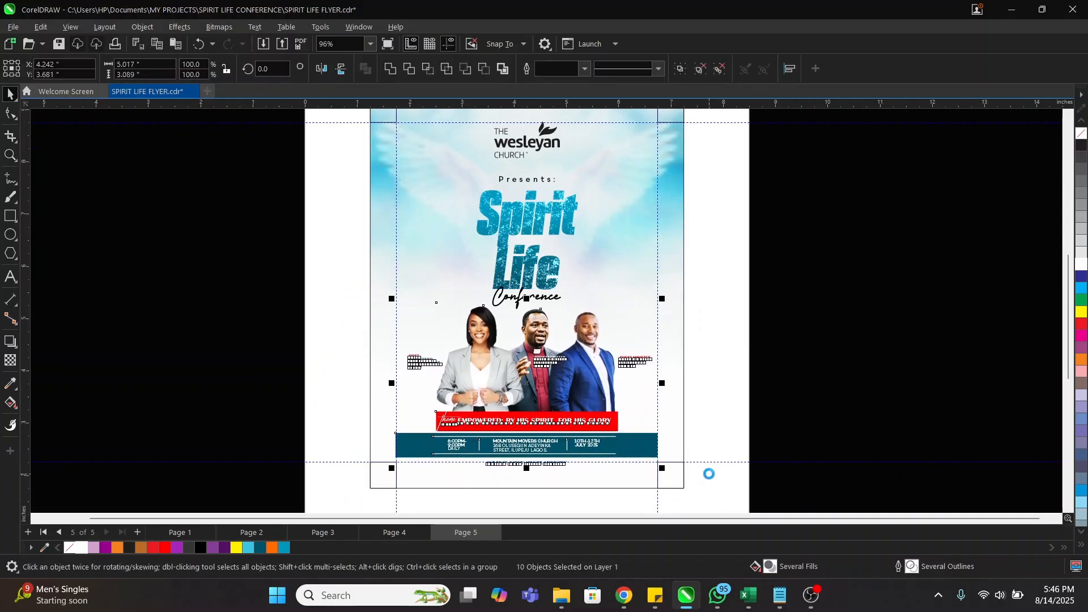
key("Up")
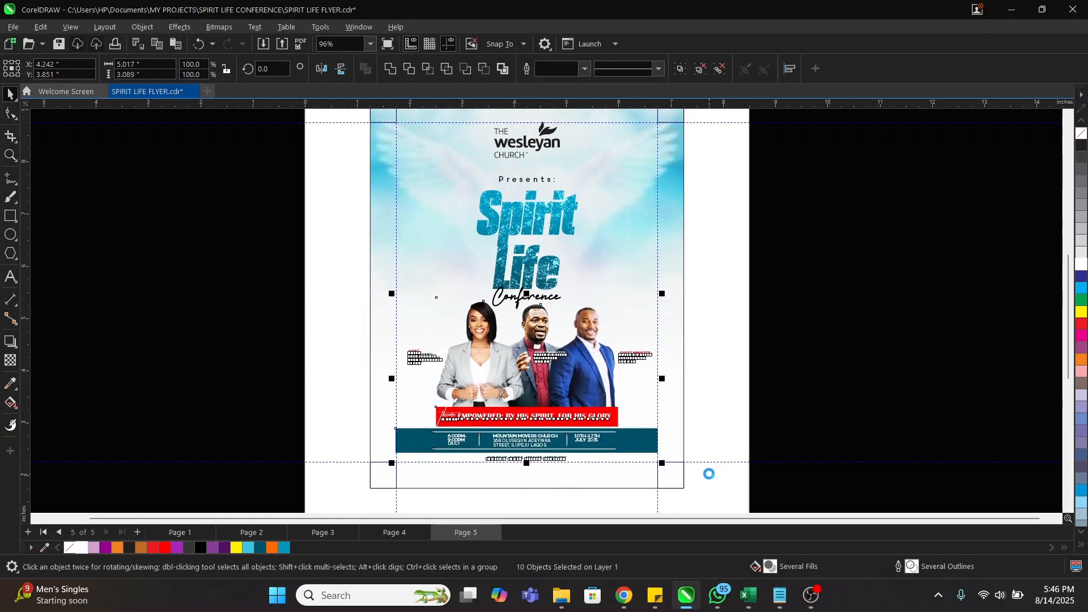
key("Up")
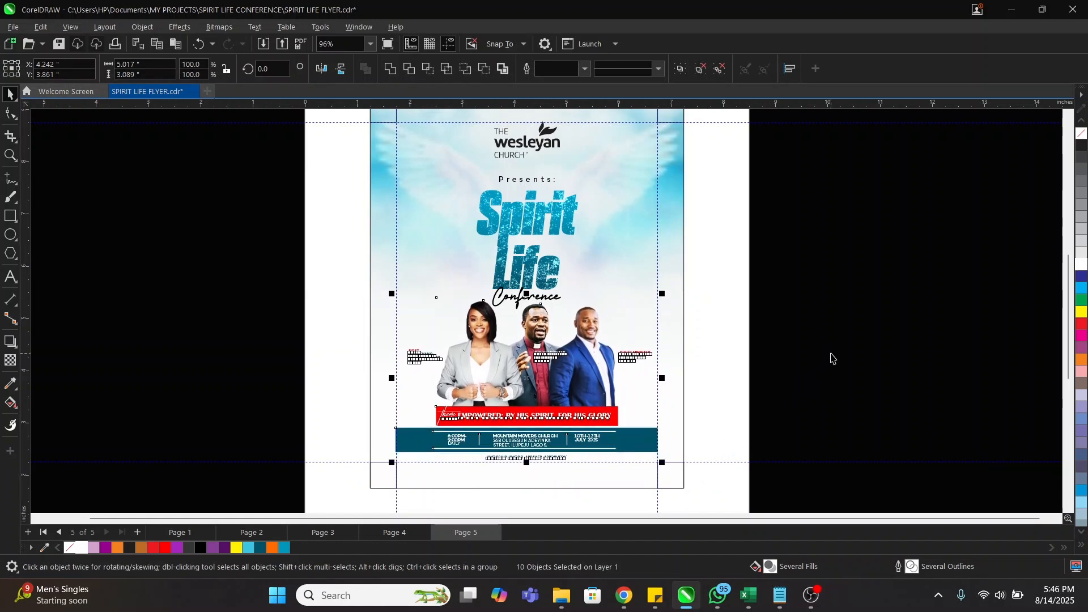
left_click(831, 358)
Step: Delete the four margin squares at the corners of the flyer
key("z")
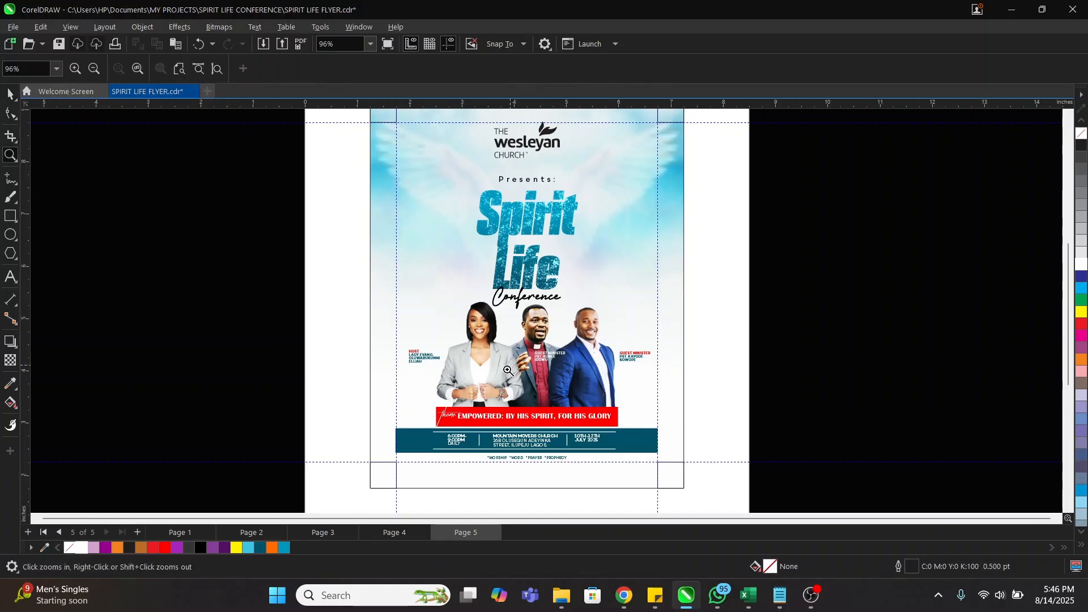
scroll(507, 370, "down", 1)
left_click_drag(424, 200, 668, 483)
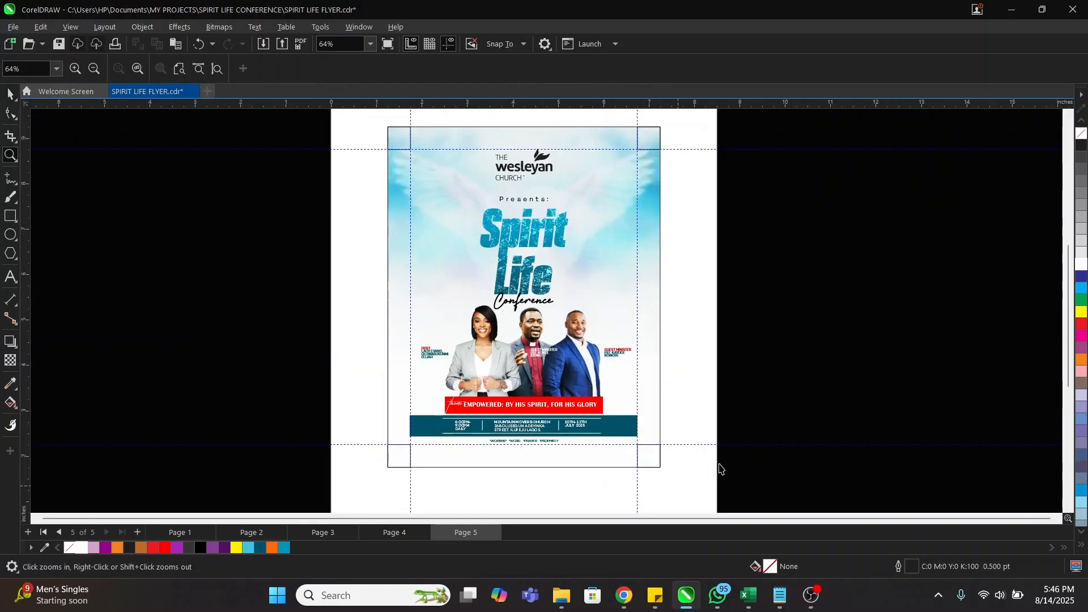
key("space")
left_click_drag(416, 139, 649, 456)
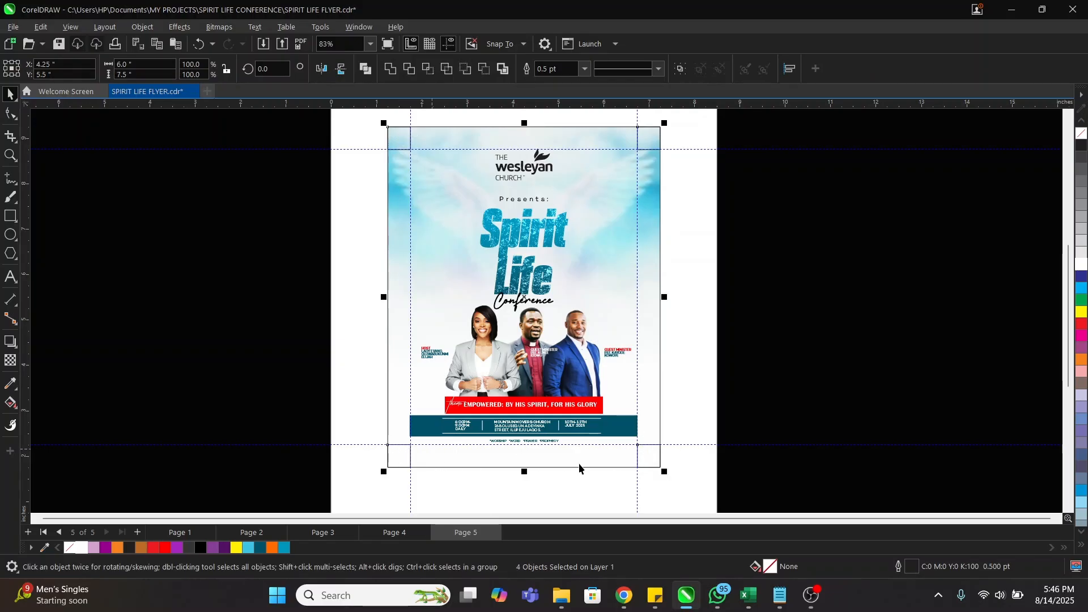
left_click_drag(646, 456, 518, 478)
key("Delete")
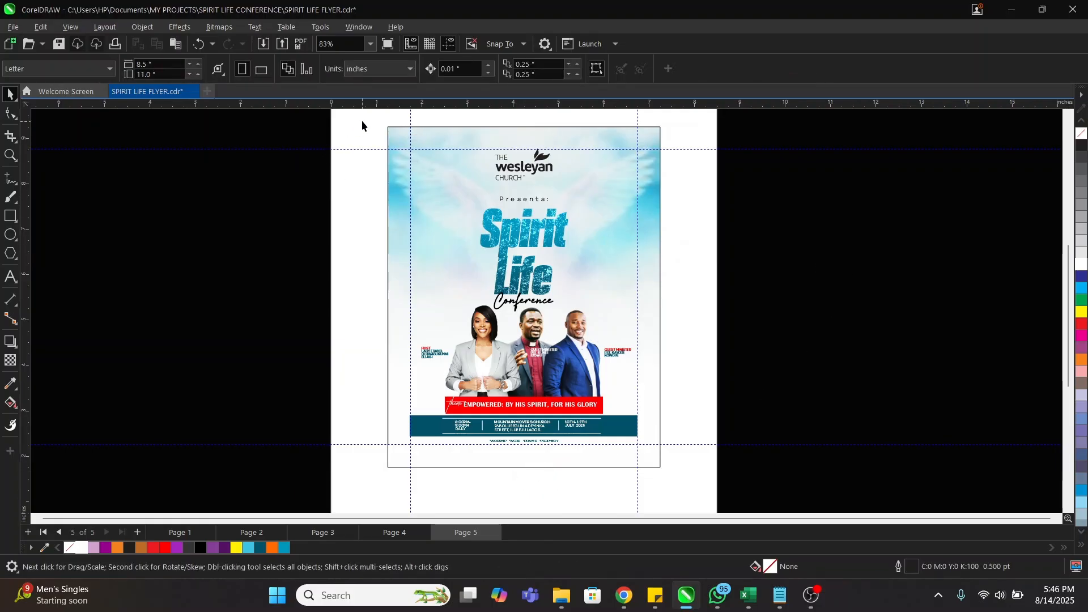
Step: Select the entire flyer design and place a duplicate of it directly to the right of the original
left_click_drag(510, 252, 689, 494)
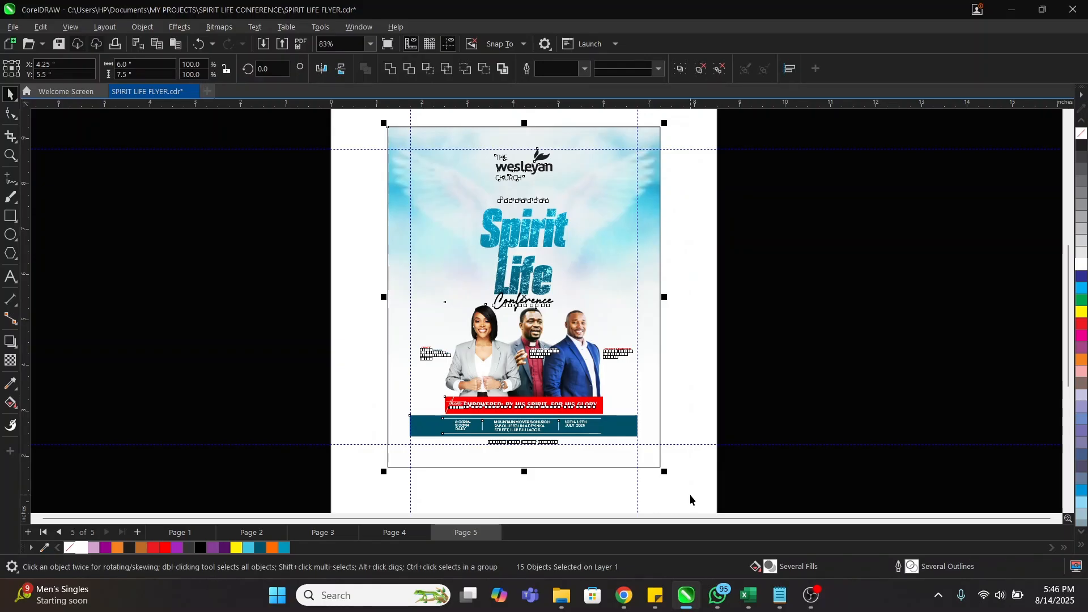
left_click_drag(456, 378, 744, 420)
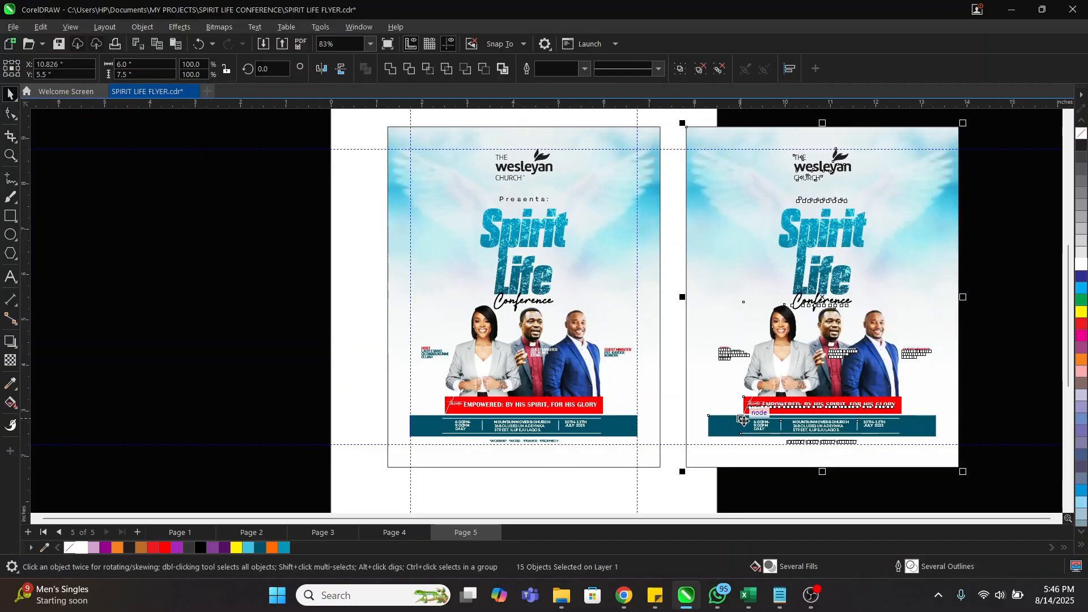
left_click(999, 317)
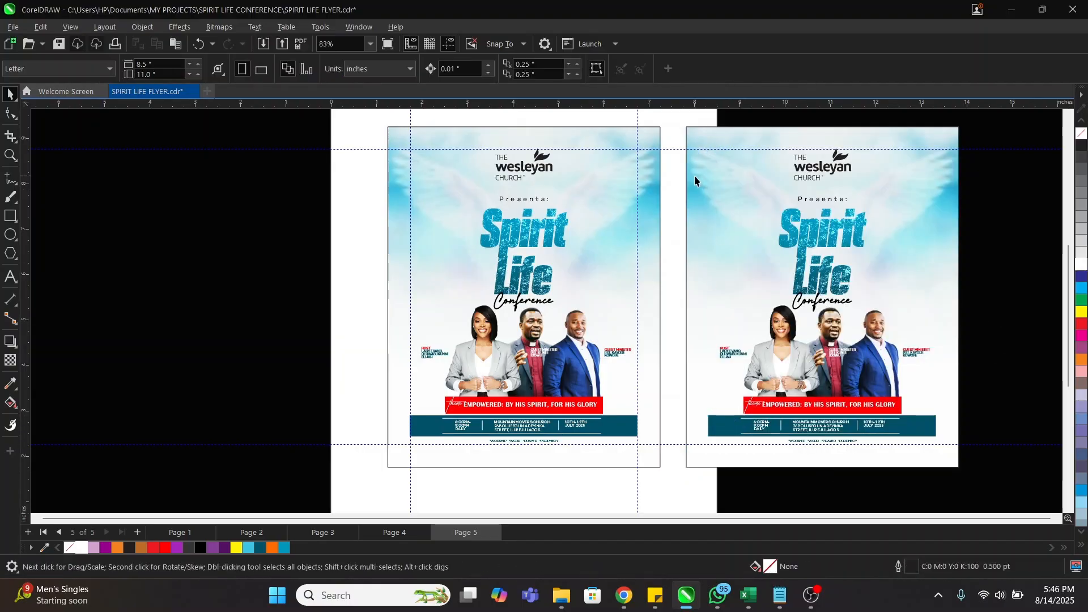
key("z")
left_click_drag(679, 120, 975, 474)
key("space")
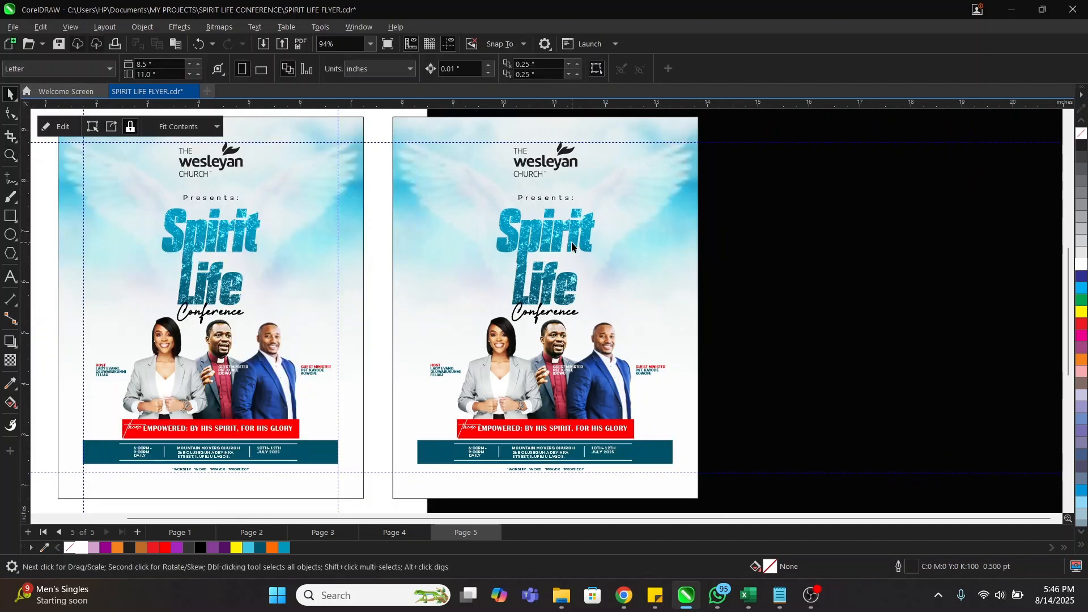
Step: Recolour the fountain fill of the duplicate flyer's "Spirit Life" title with red at its lower end and orange at its upper end
left_click(571, 246)
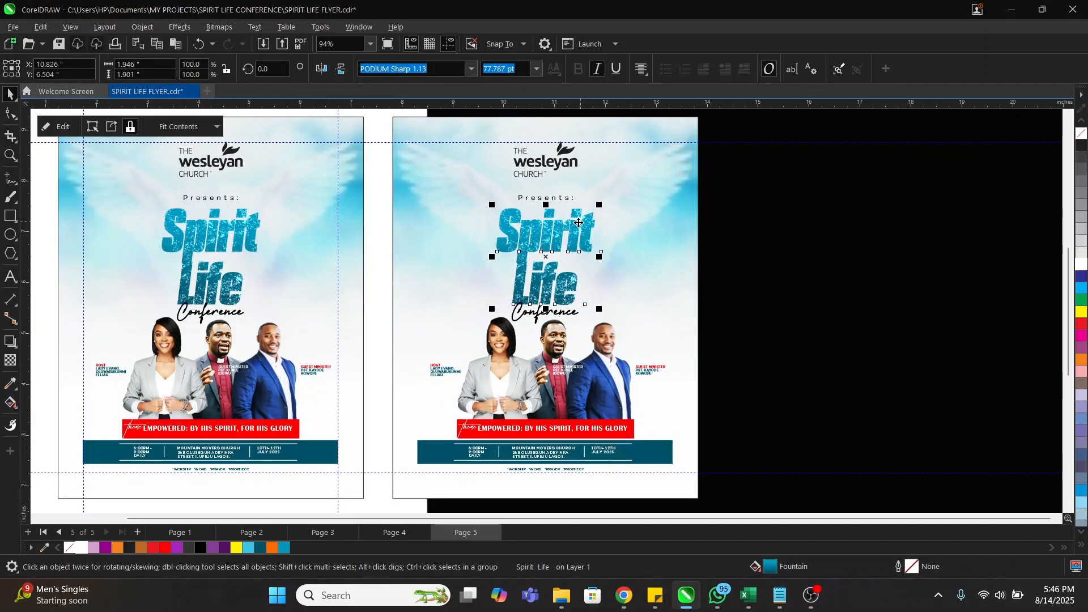
left_click(9, 404)
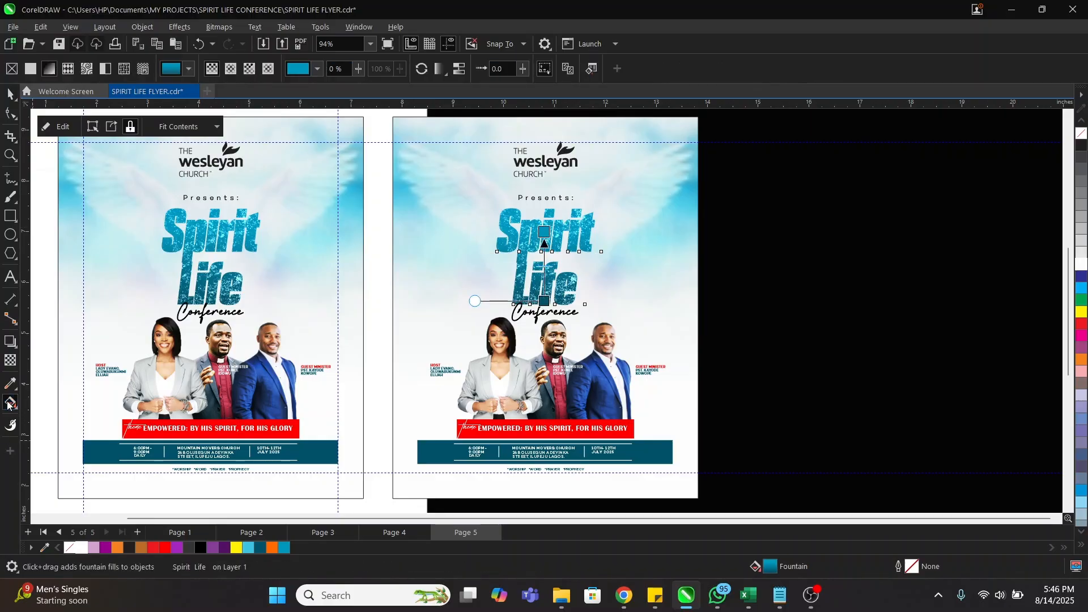
left_click(544, 301)
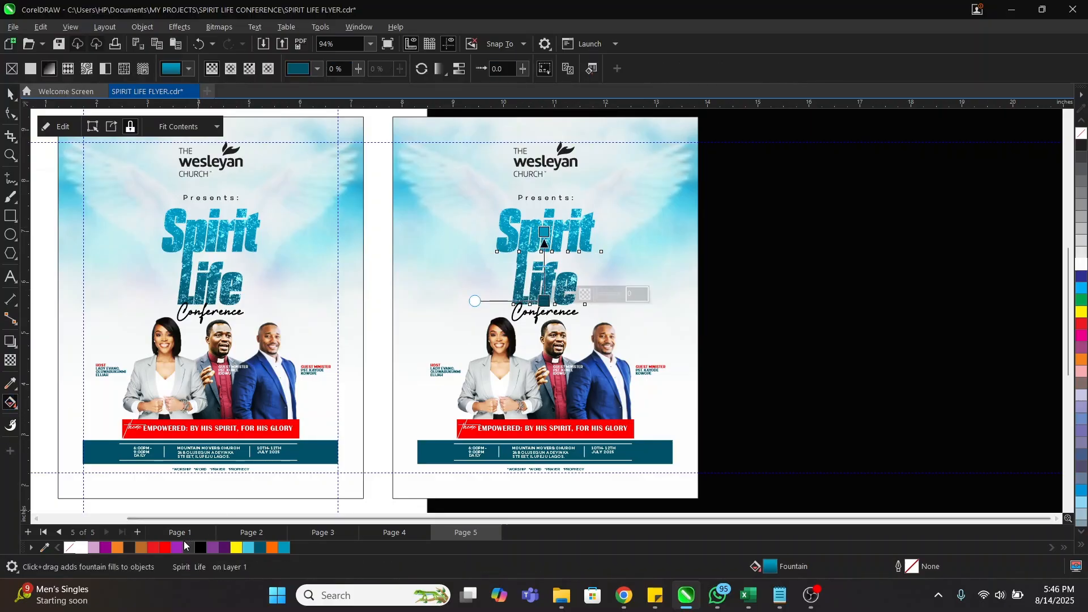
left_click(169, 547)
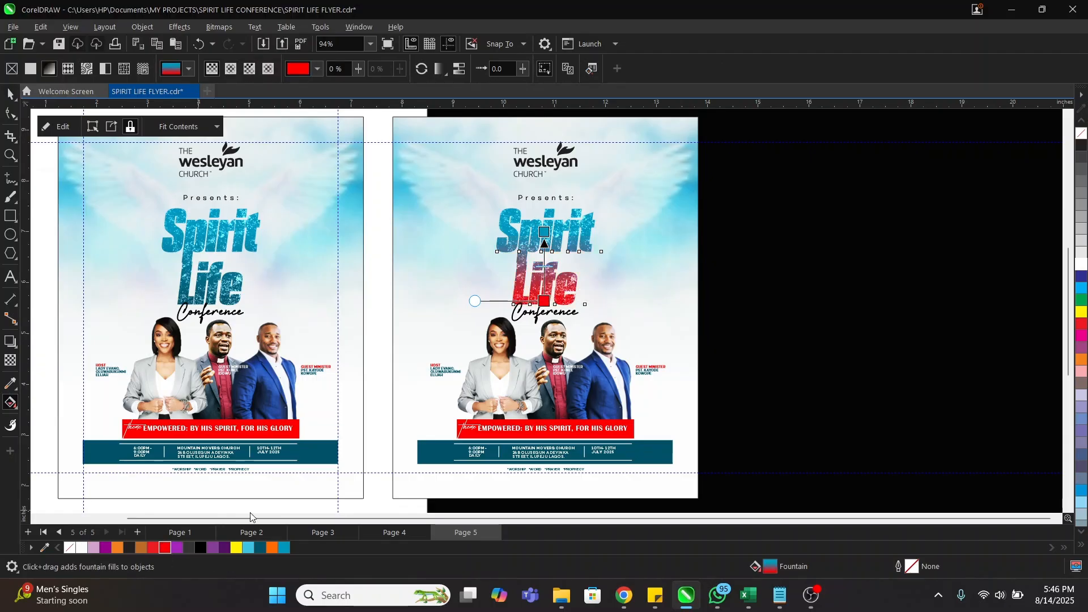
left_click(544, 231)
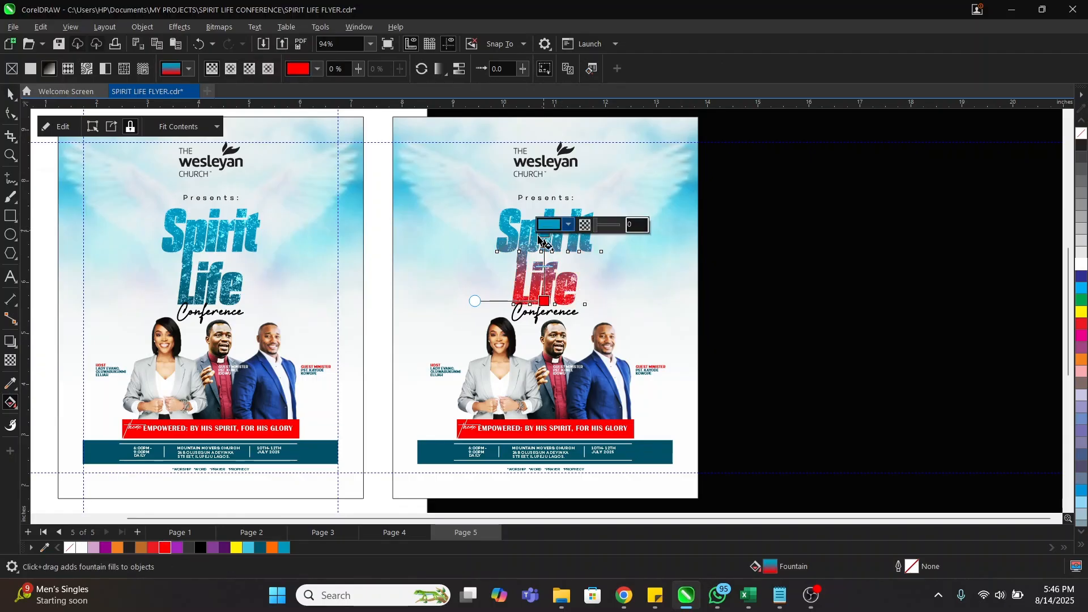
left_click(273, 549)
left_click(826, 274)
key("space")
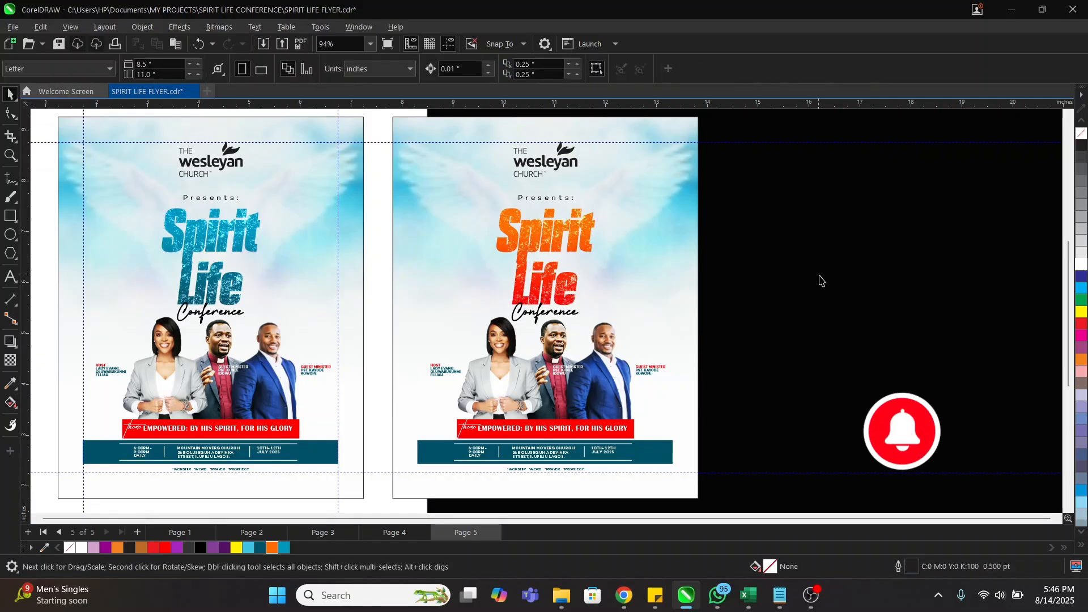
Step: Move the entire duplicate flyer horizontally closer to the original, leaving a narrow gap, with its centre at about X 10.43 inches
scroll(819, 280, "down", 1)
left_click_drag(440, 126, 760, 501)
left_click_drag(696, 415, 678, 412)
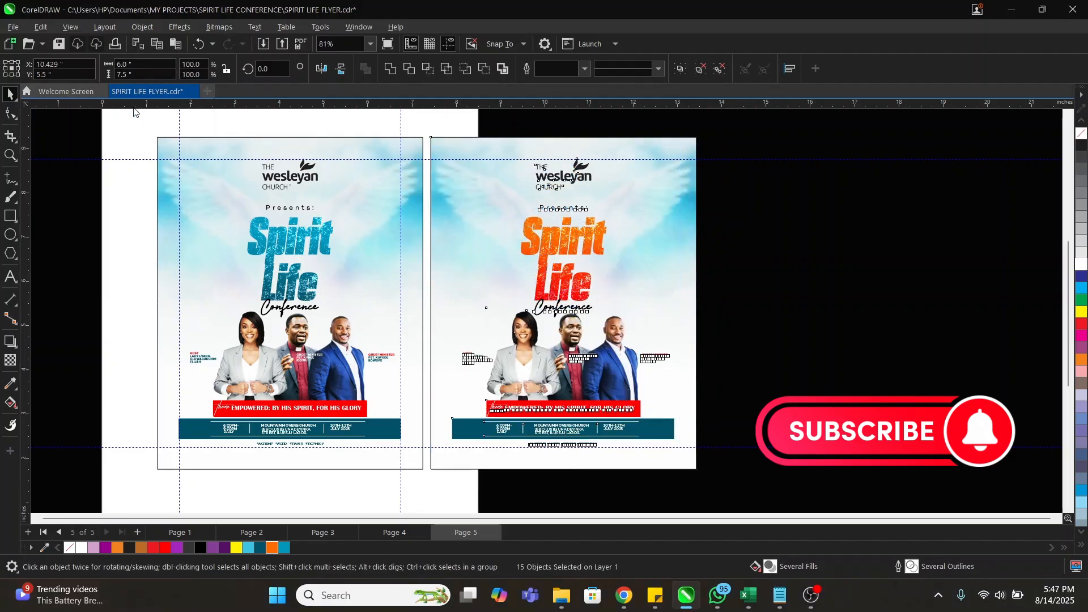
key("z")
left_click_drag(399, 288, 701, 473)
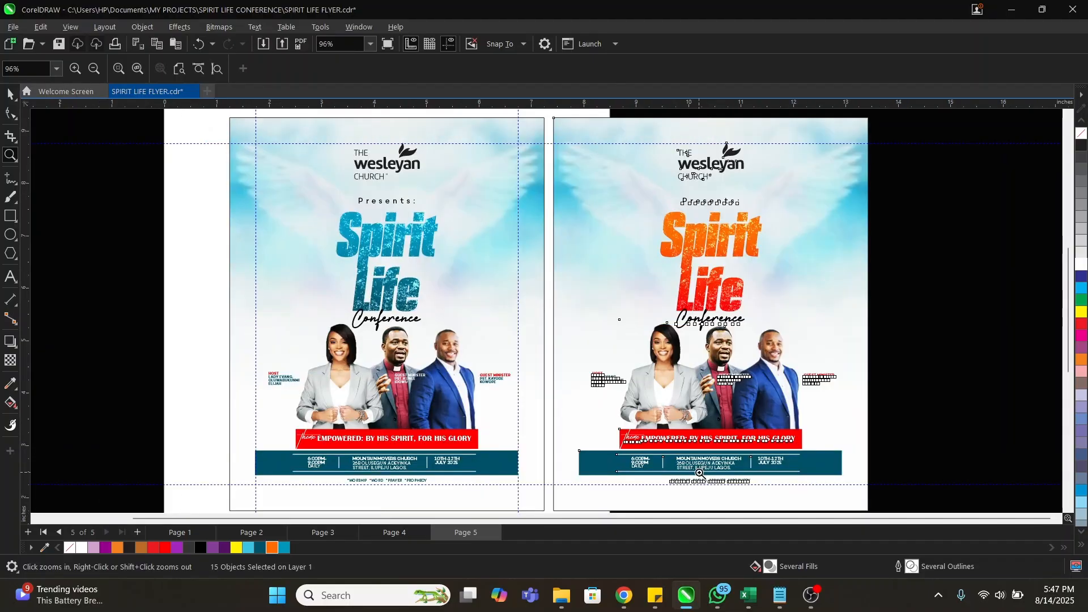
key("space")
right_click(924, 282)
left_click(962, 292)
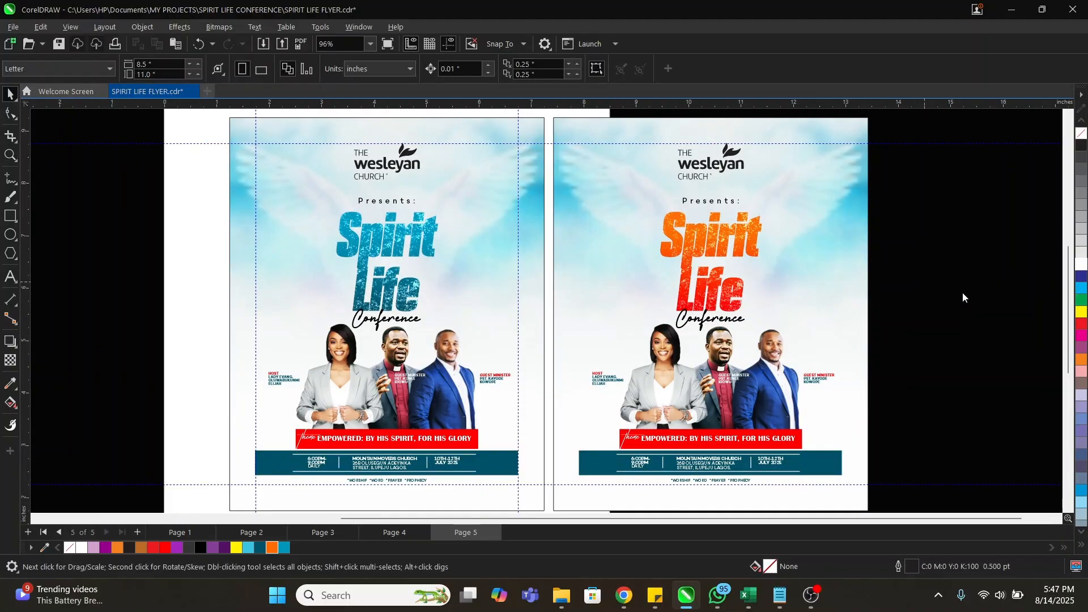